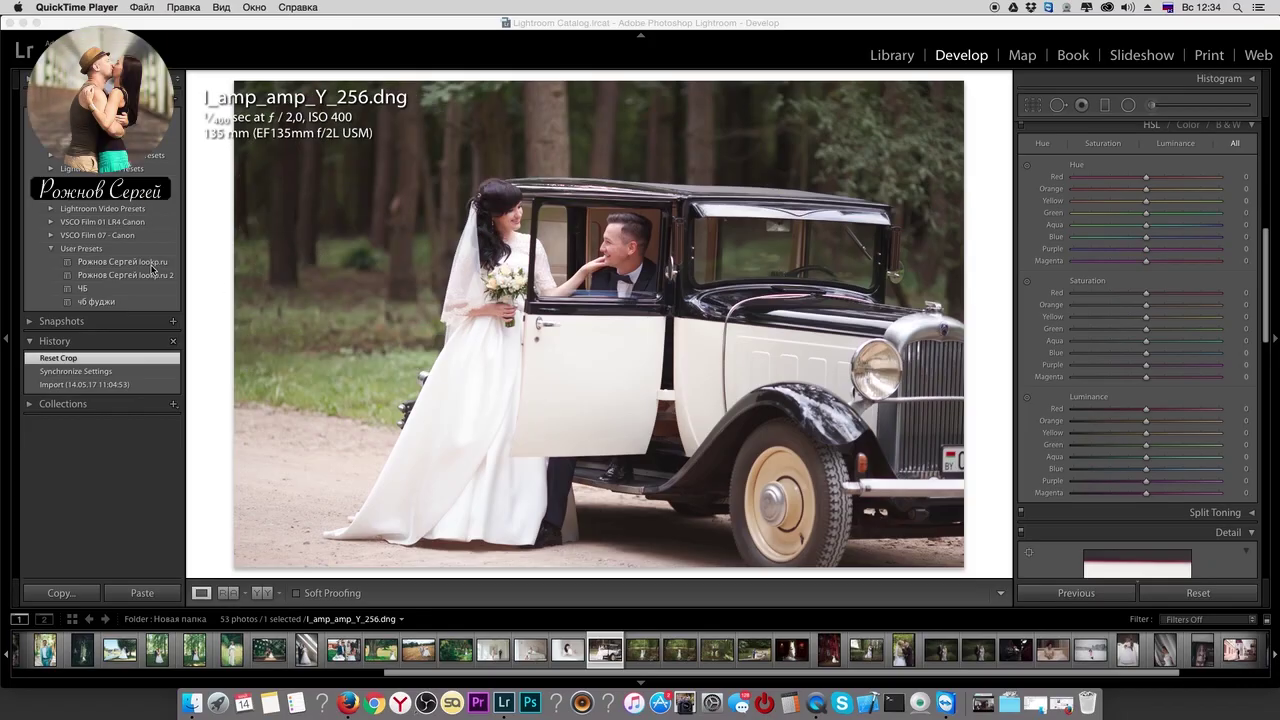
# - Apply the custom user preset, then set Highlights -100, Exposure -0.35, Blacks +60, Whites +12
pyautogui.click(152, 263)
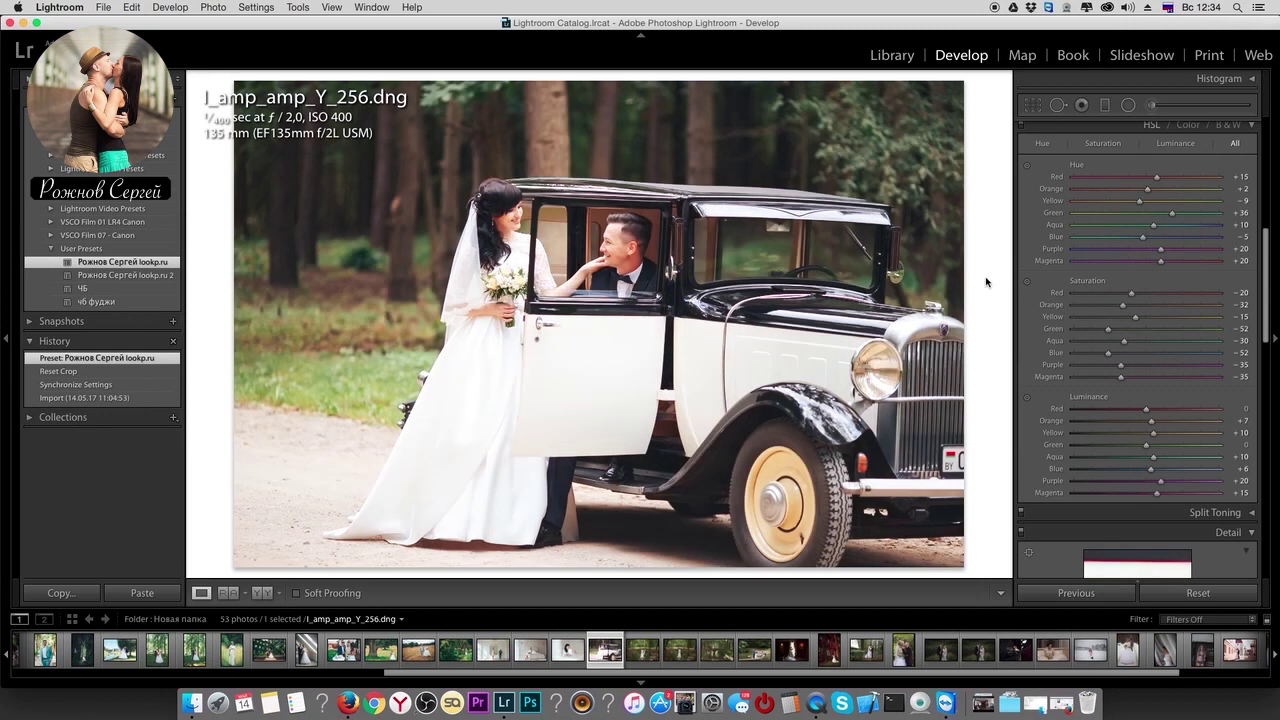
pyautogui.scroll(10, 1090, 265)
pyautogui.moveTo(1088, 268); pyautogui.dragTo(1078, 266)
pyautogui.moveTo(1144, 235)
pyautogui.mouseDown()
pyautogui.moveTo(1117, 248)
pyautogui.moveTo(1170, 277)
pyautogui.moveTo(1183, 302)
pyautogui.mouseUp()
pyautogui.moveTo(1078, 265); pyautogui.dragTo(1073, 265)
pyautogui.moveTo(1159, 289); pyautogui.dragTo(1150, 289)
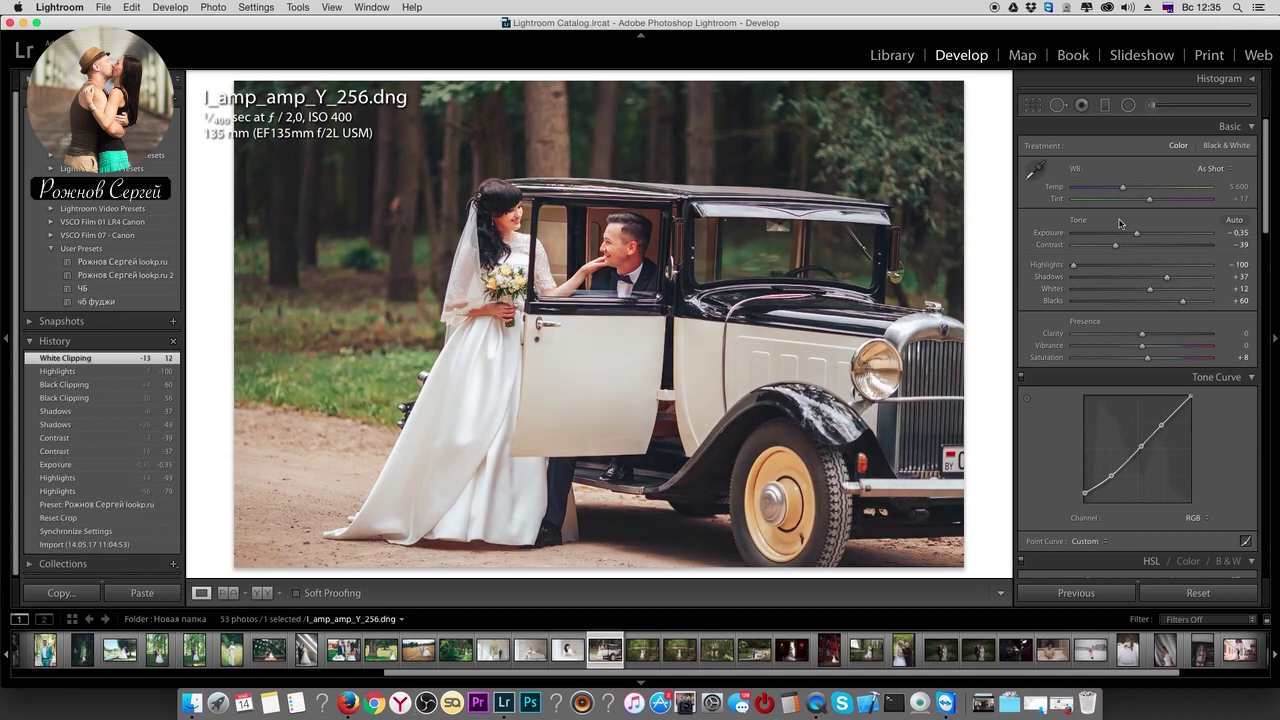
# - Cool the white balance to about 4805 and raise Saturation to +25
pyautogui.click(1106, 188)
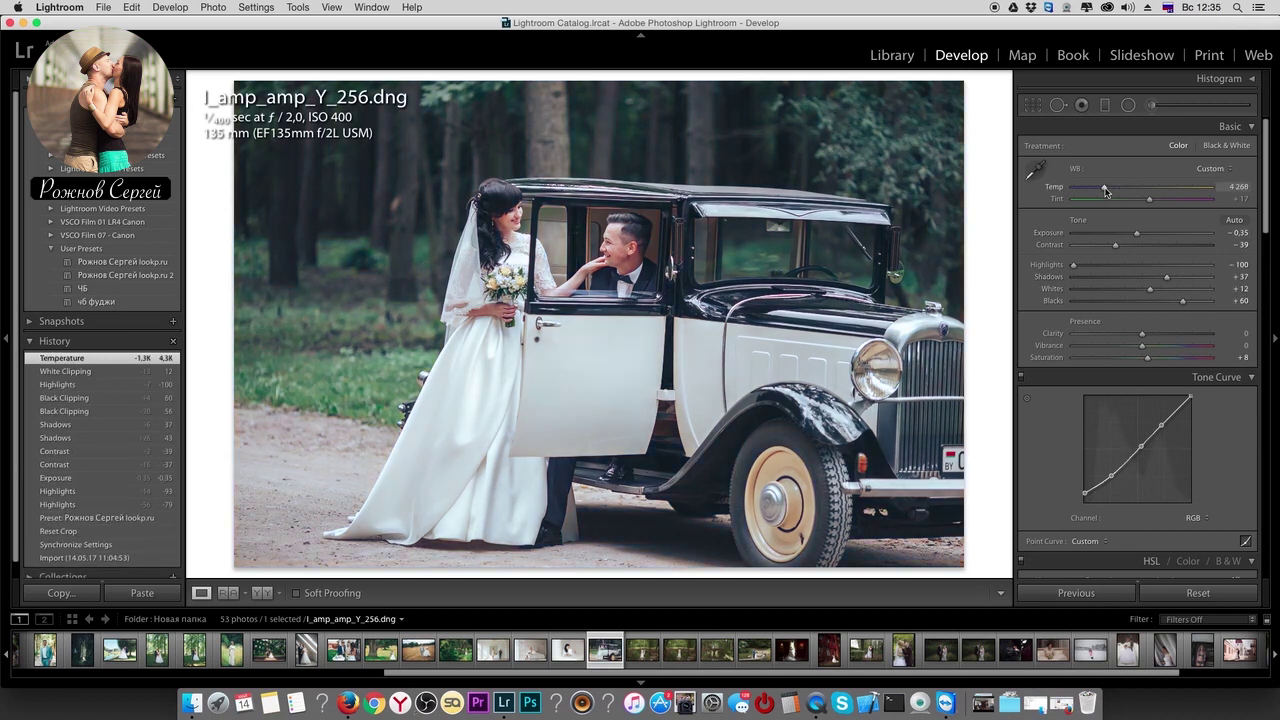
pyautogui.moveTo(1108, 188); pyautogui.dragTo(1122, 199)
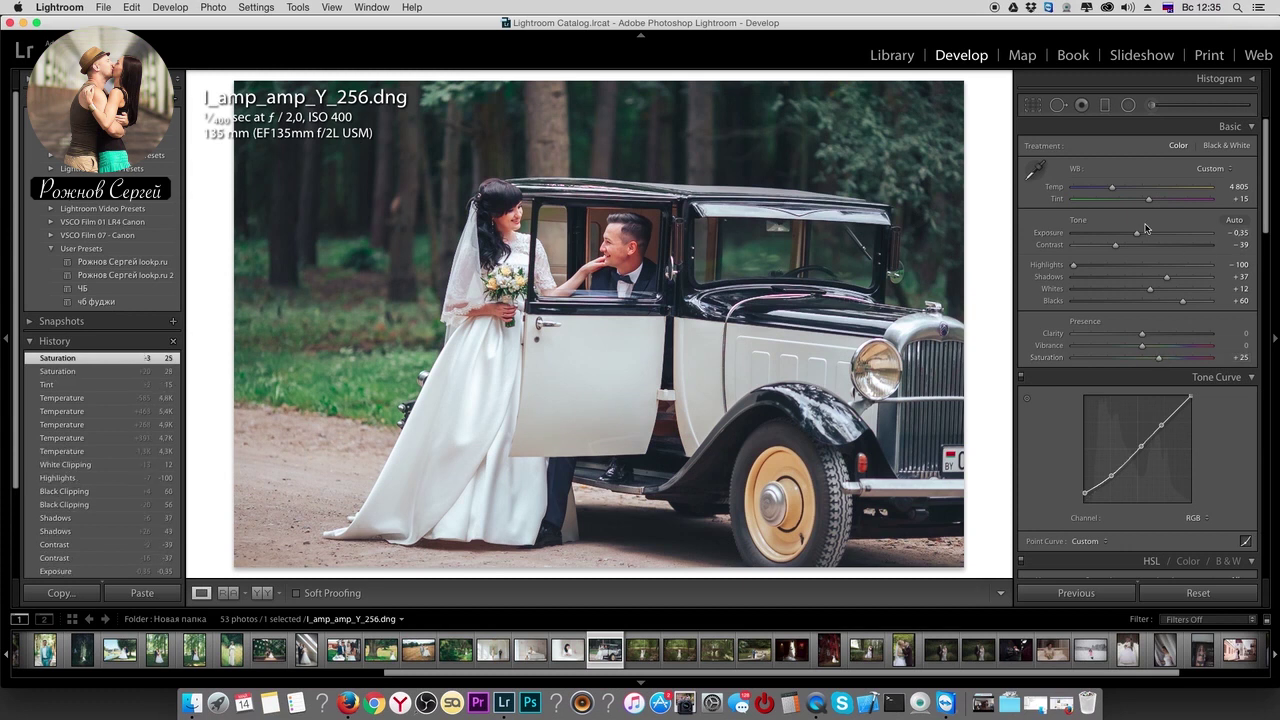
pyautogui.scroll(-3, 120, 400)
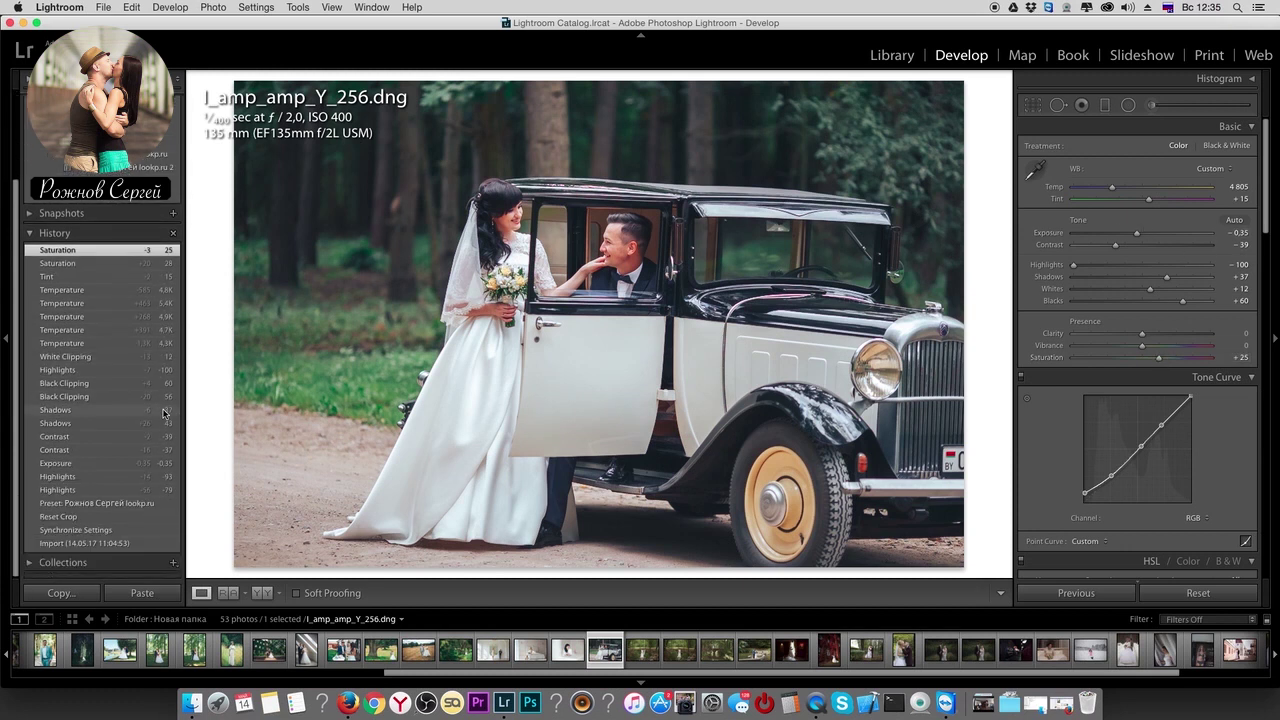
# - Compare against the original in History, then straighten the car photo with the Crop tool
pyautogui.click(116, 530)
pyautogui.click(80, 250)
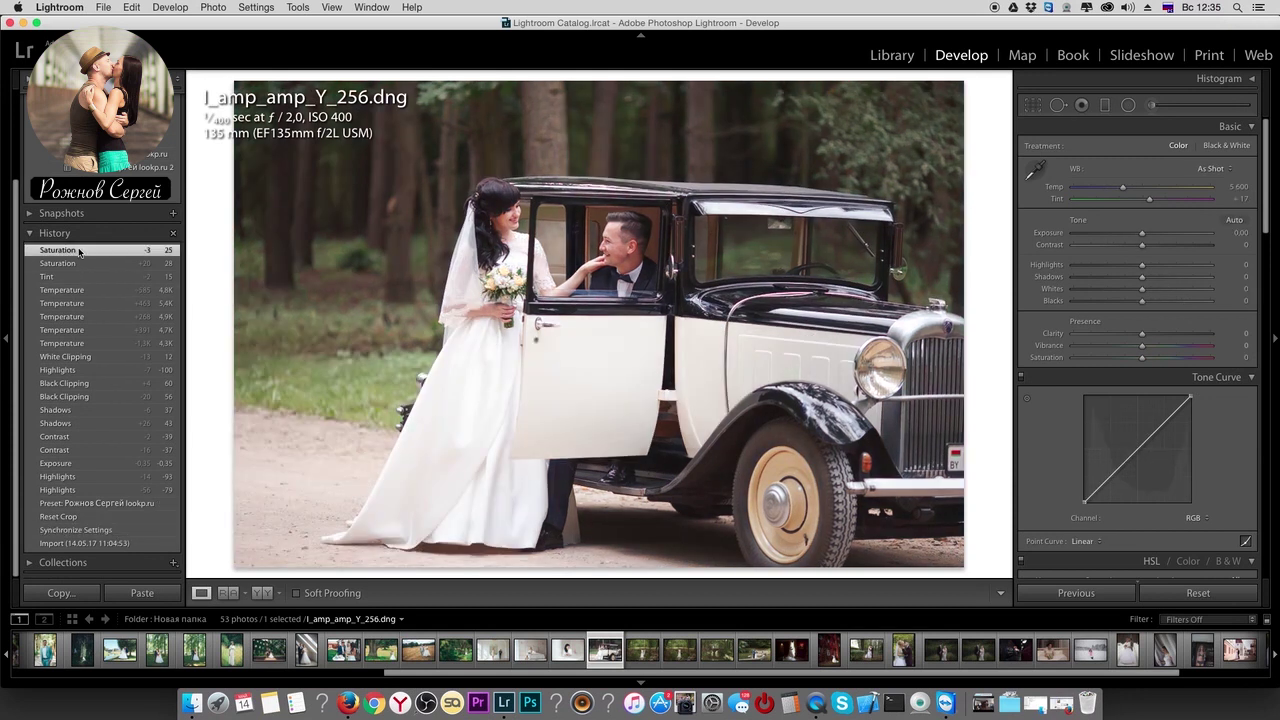
pyautogui.click(1033, 105)
pyautogui.moveTo(995, 372); pyautogui.dragTo(996, 359)
pyautogui.press('Return')
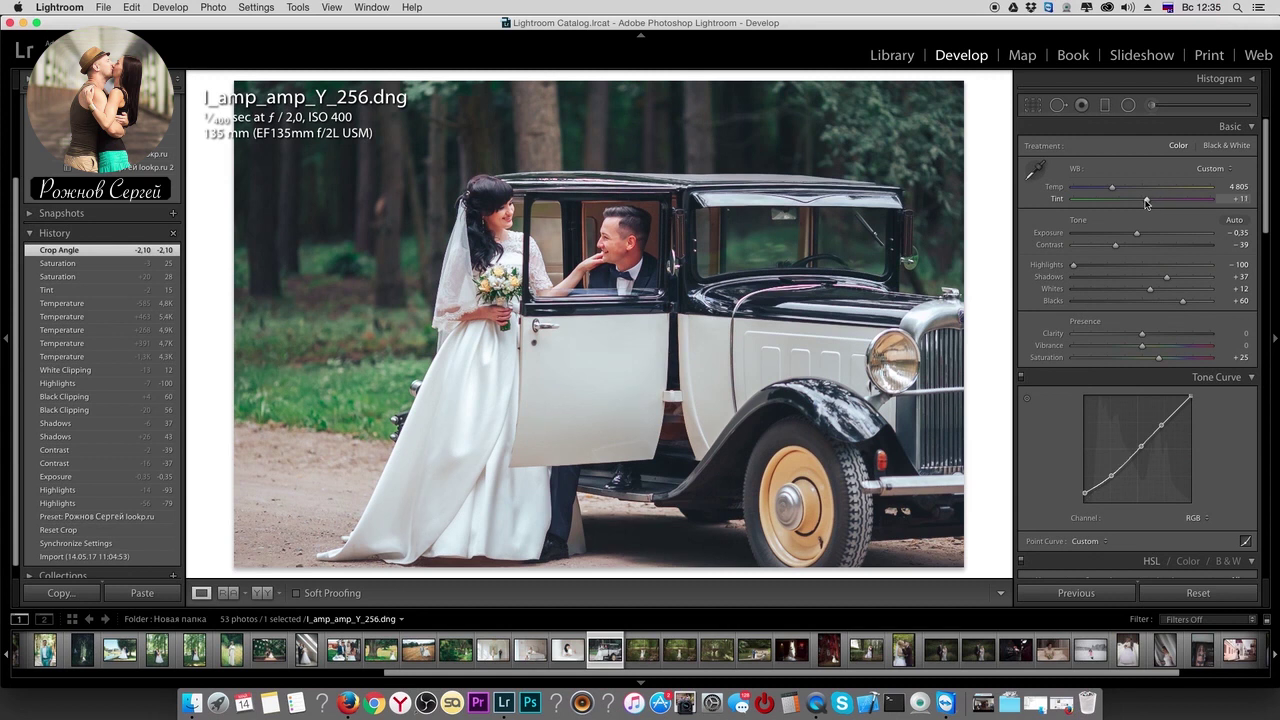
# - Raise Green hue to +55 and Temp to 4927, then open photo 1O7A6521
pyautogui.moveTo(1147, 203); pyautogui.dragTo(1149, 203)
pyautogui.scroll(-5, 1176, 373)
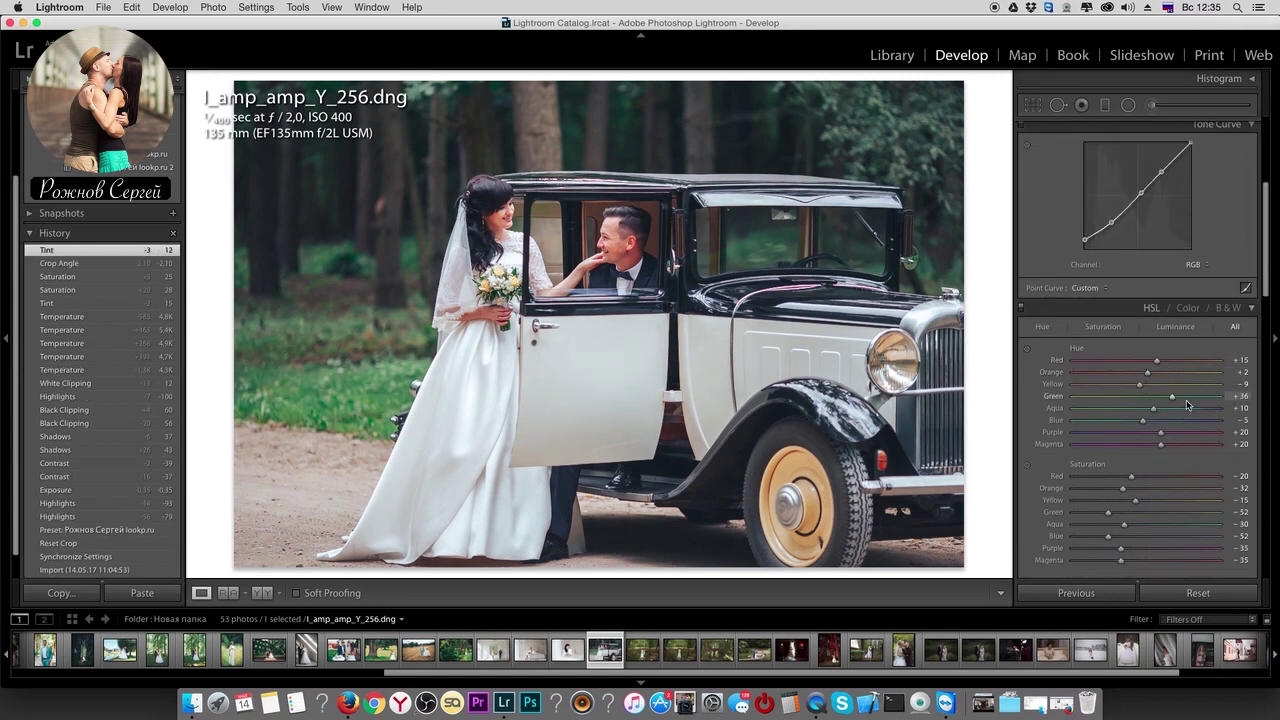
pyautogui.click(1186, 398)
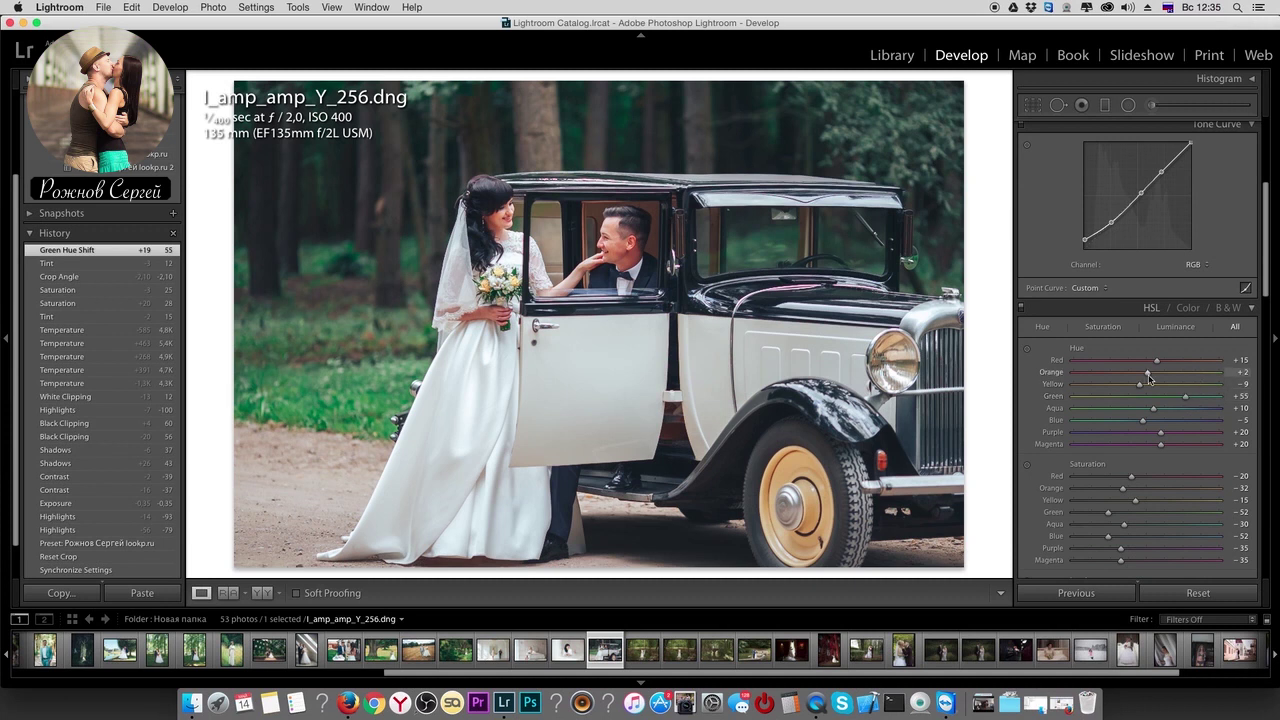
pyautogui.scroll(5, 1190, 213)
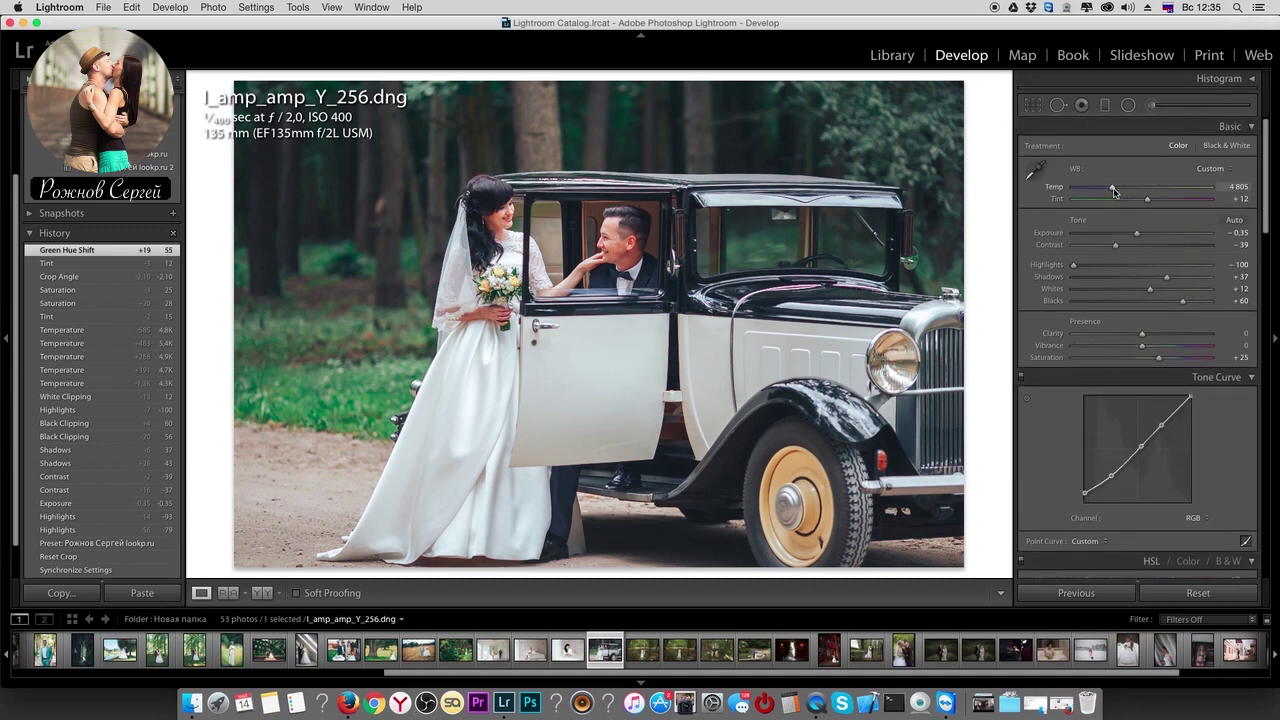
pyautogui.moveTo(1115, 190); pyautogui.dragTo(1114, 188)
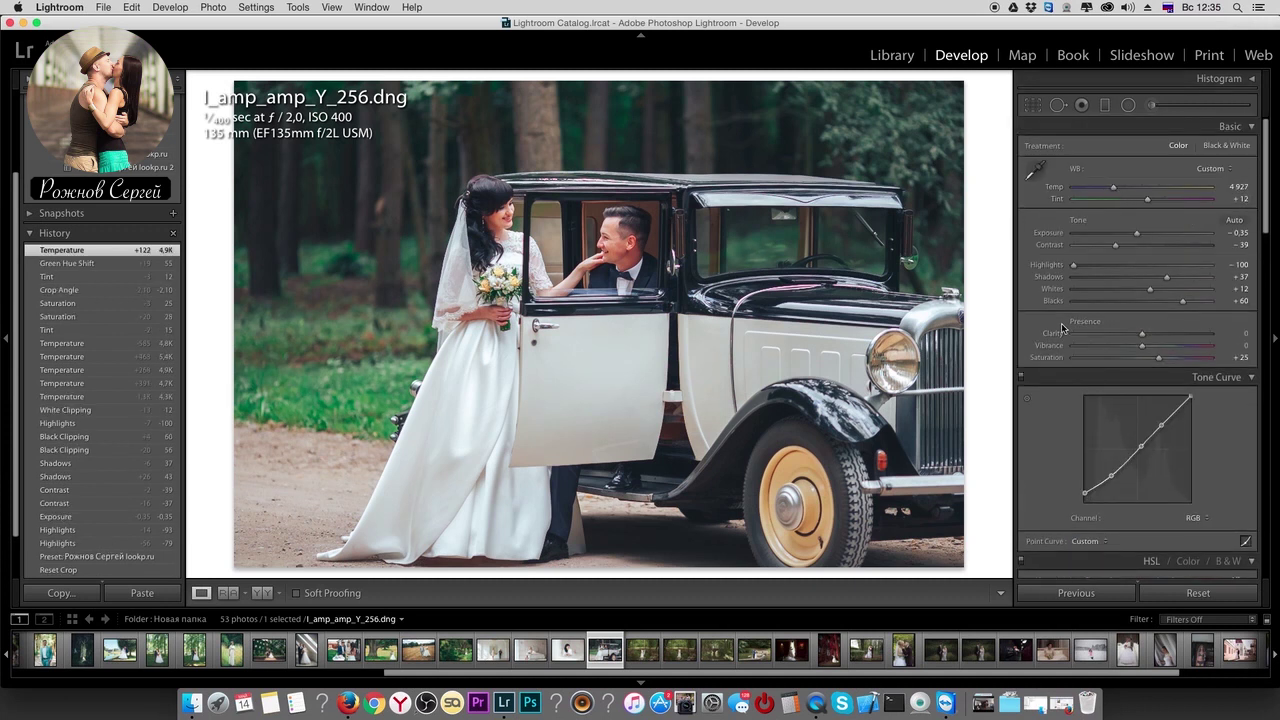
pyautogui.click(650, 643)
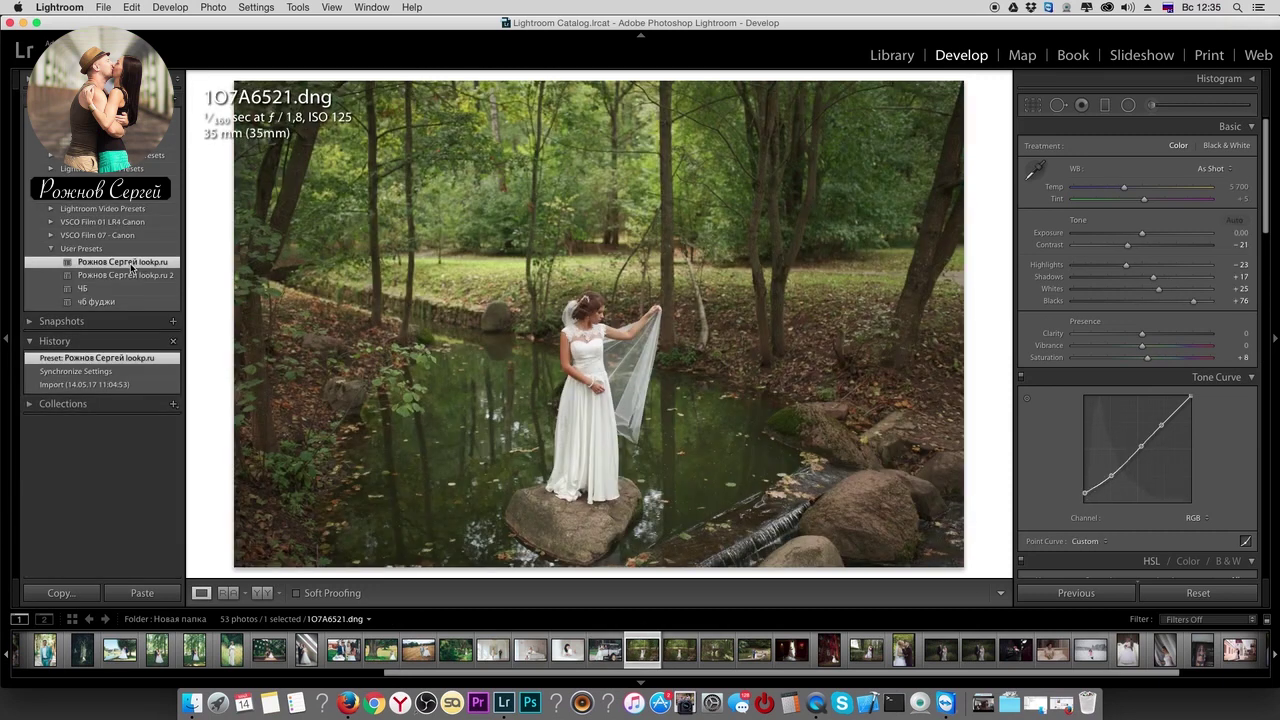
# - In Basic, set Contrast -48, Highlights -51, Temp 4878 and Saturation +6
pyautogui.moveTo(1127, 245)
pyautogui.mouseDown()
pyautogui.moveTo(1108, 246)
pyautogui.moveTo(1181, 280)
pyautogui.mouseUp()
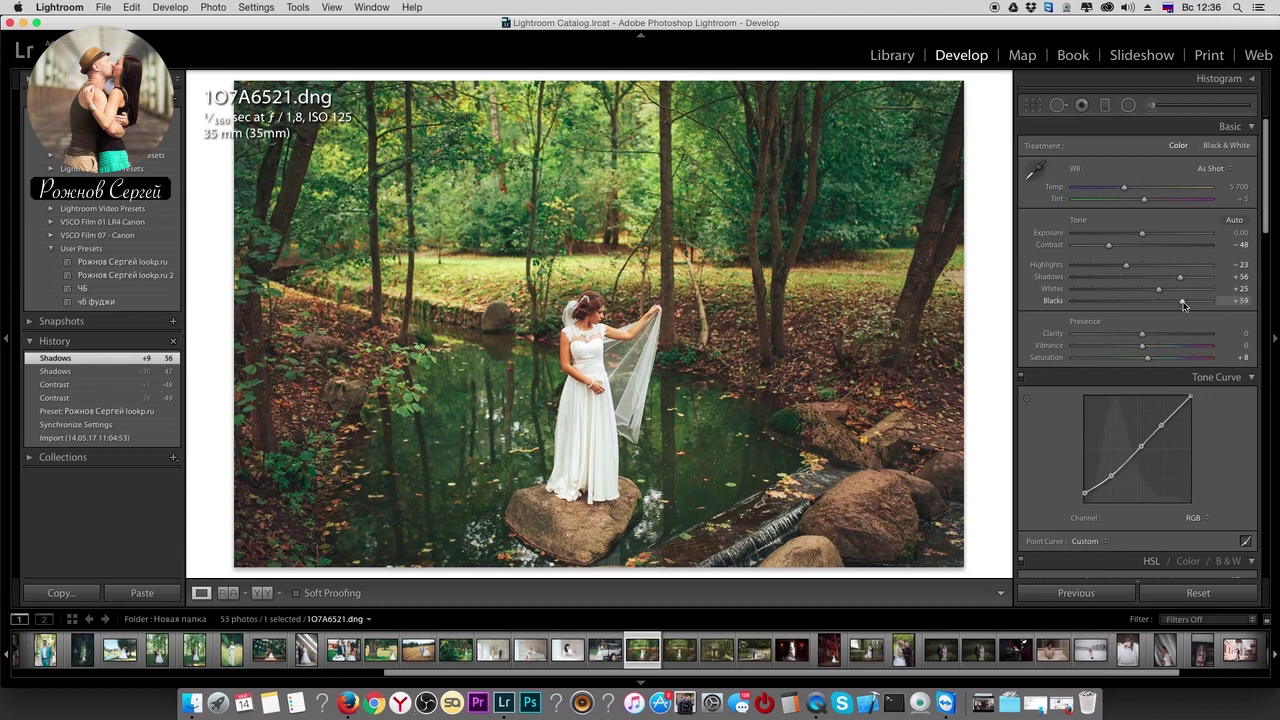
pyautogui.moveTo(1127, 266); pyautogui.dragTo(1106, 266)
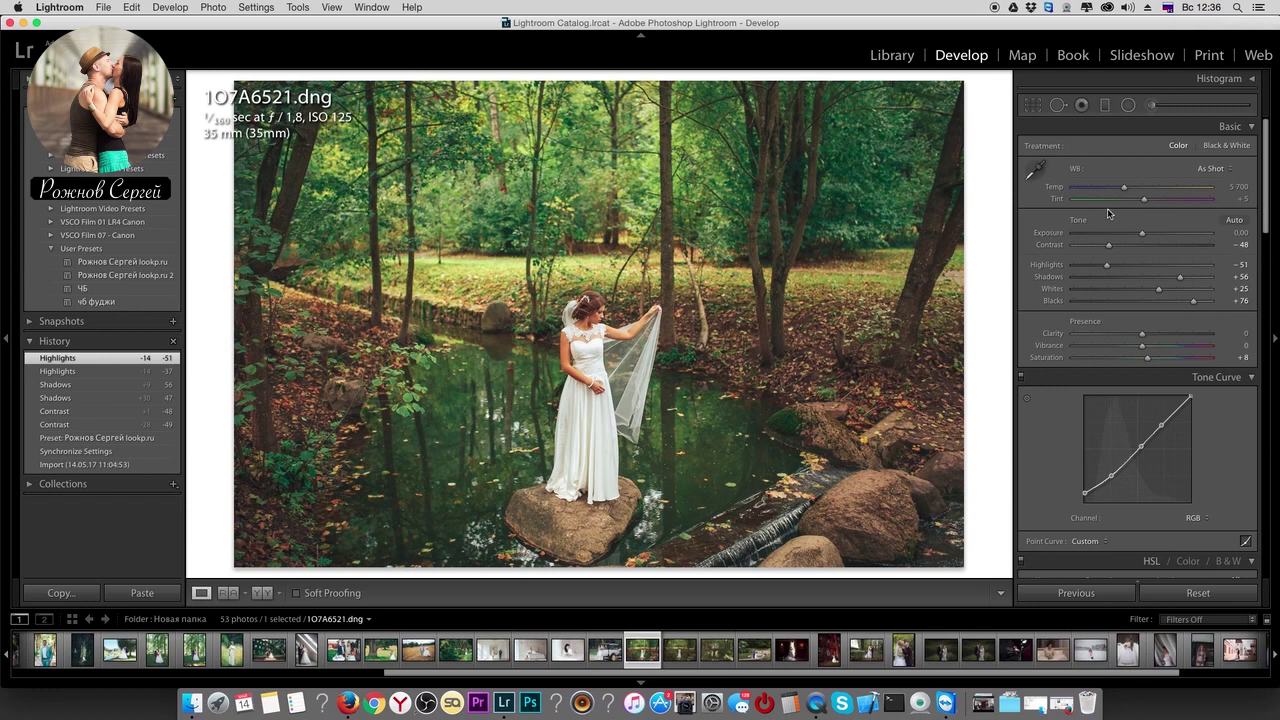
pyautogui.moveTo(1124, 187); pyautogui.dragTo(1114, 187)
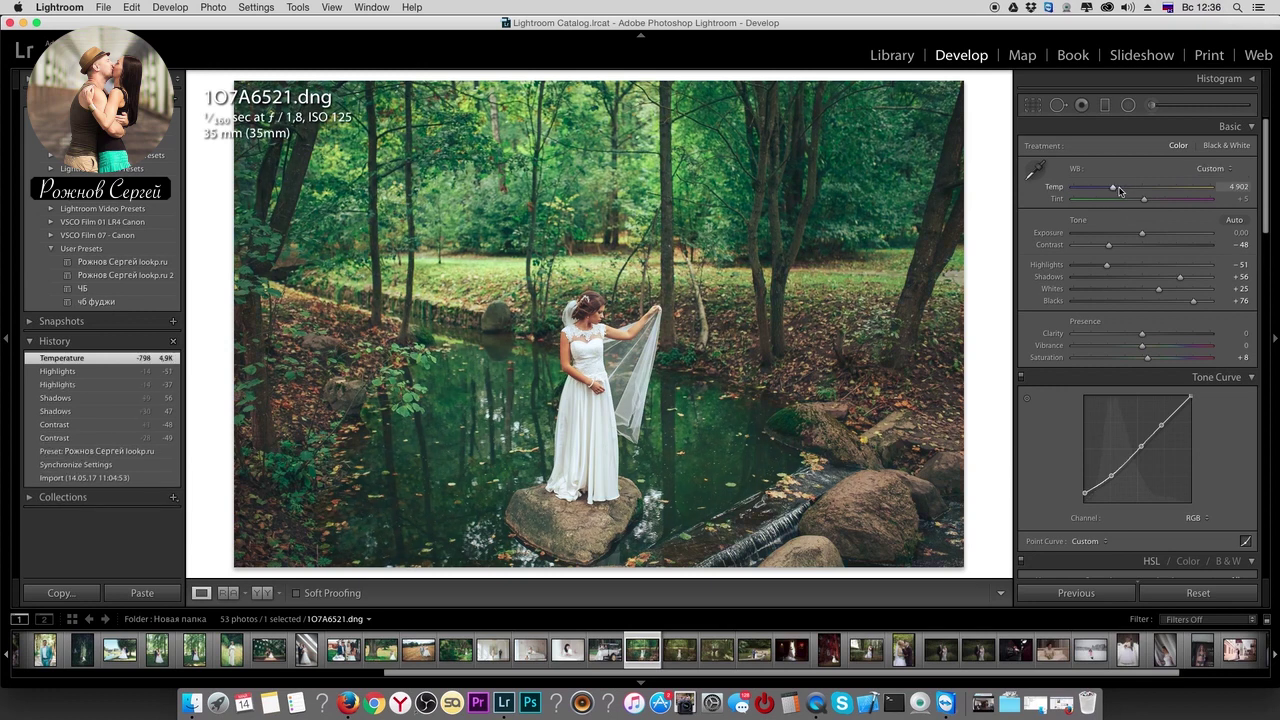
pyautogui.click(1122, 189)
pyautogui.moveTo(1121, 189); pyautogui.dragTo(1112, 190)
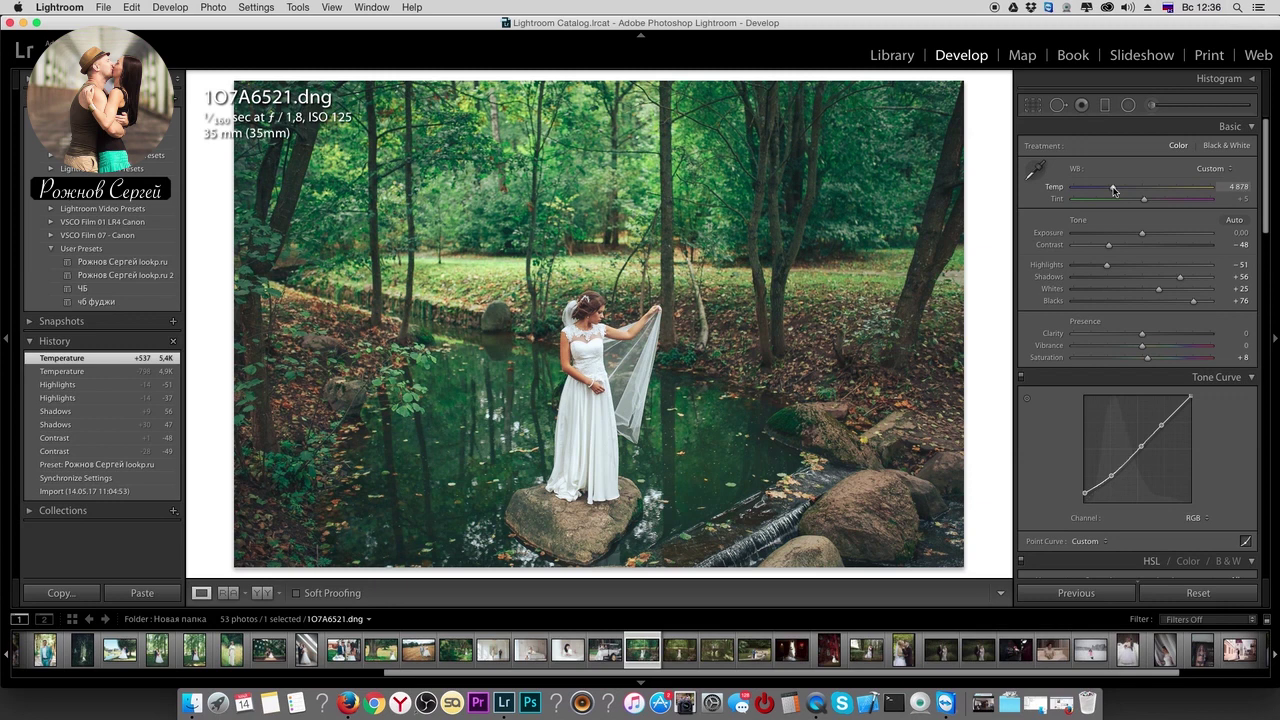
pyautogui.moveTo(1147, 357); pyautogui.dragTo(1155, 359)
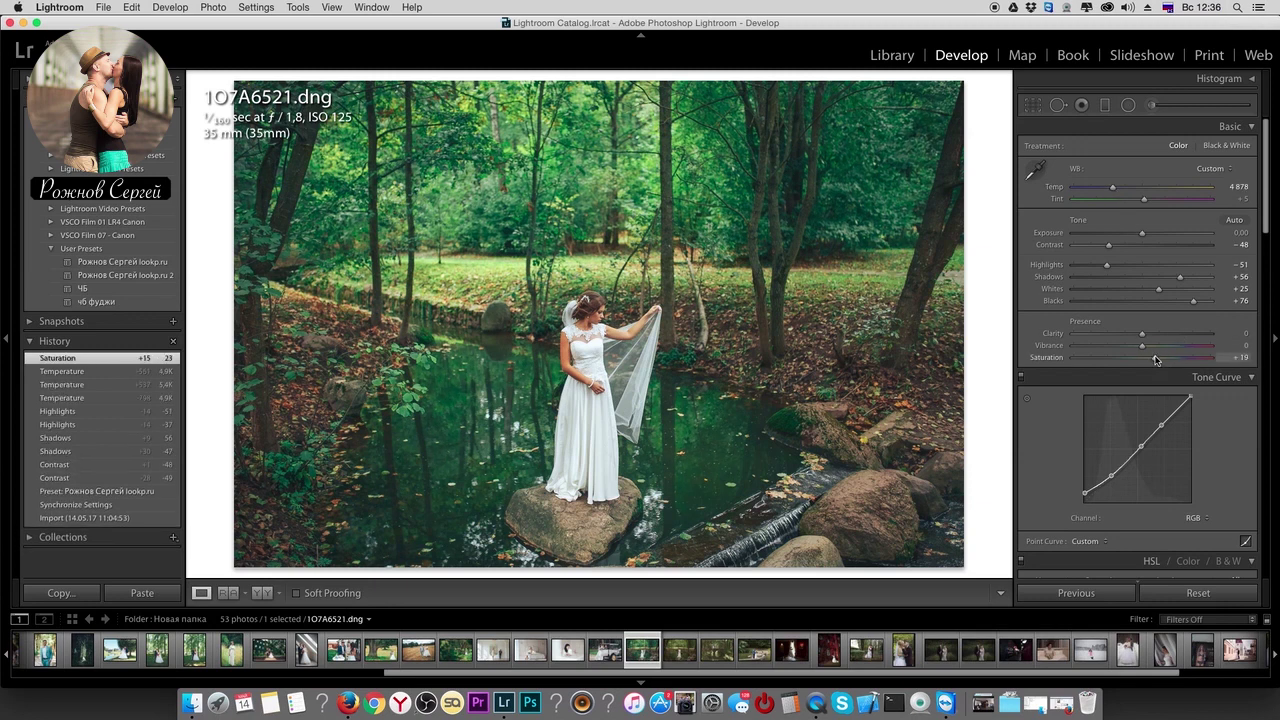
pyautogui.click(1145, 361)
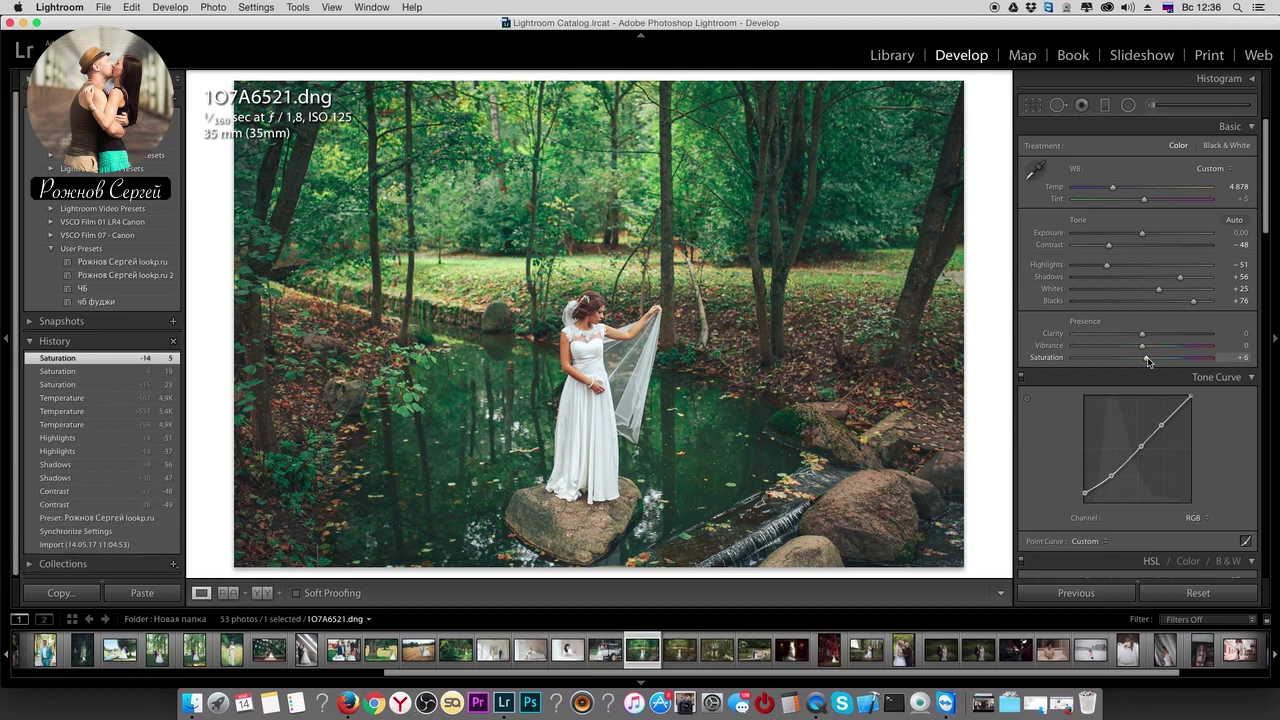
# - In HSL, set Green Hue to +57 and Orange Saturation to -17
pyautogui.scroll(-5, 1170, 410)
pyautogui.scroll(-3, 1192, 453)
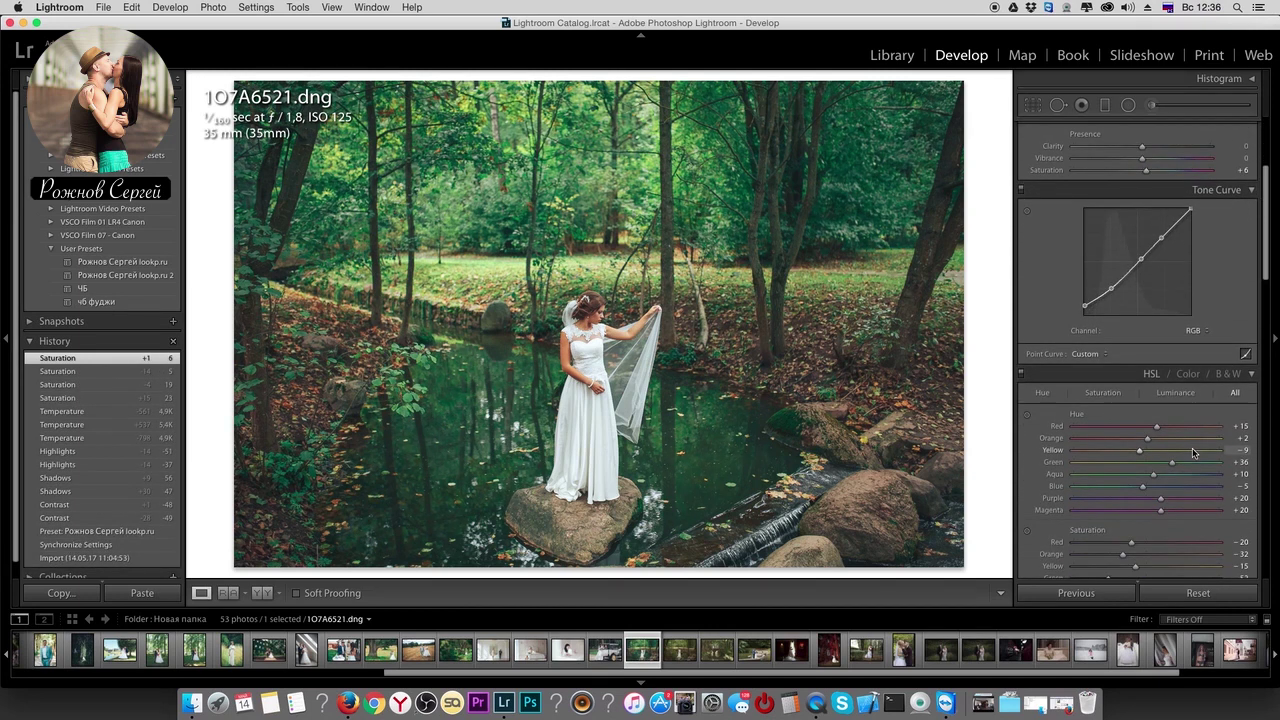
pyautogui.click(1190, 463)
pyautogui.moveTo(1187, 463); pyautogui.dragTo(1189, 463)
pyautogui.scroll(3, 1226, 336)
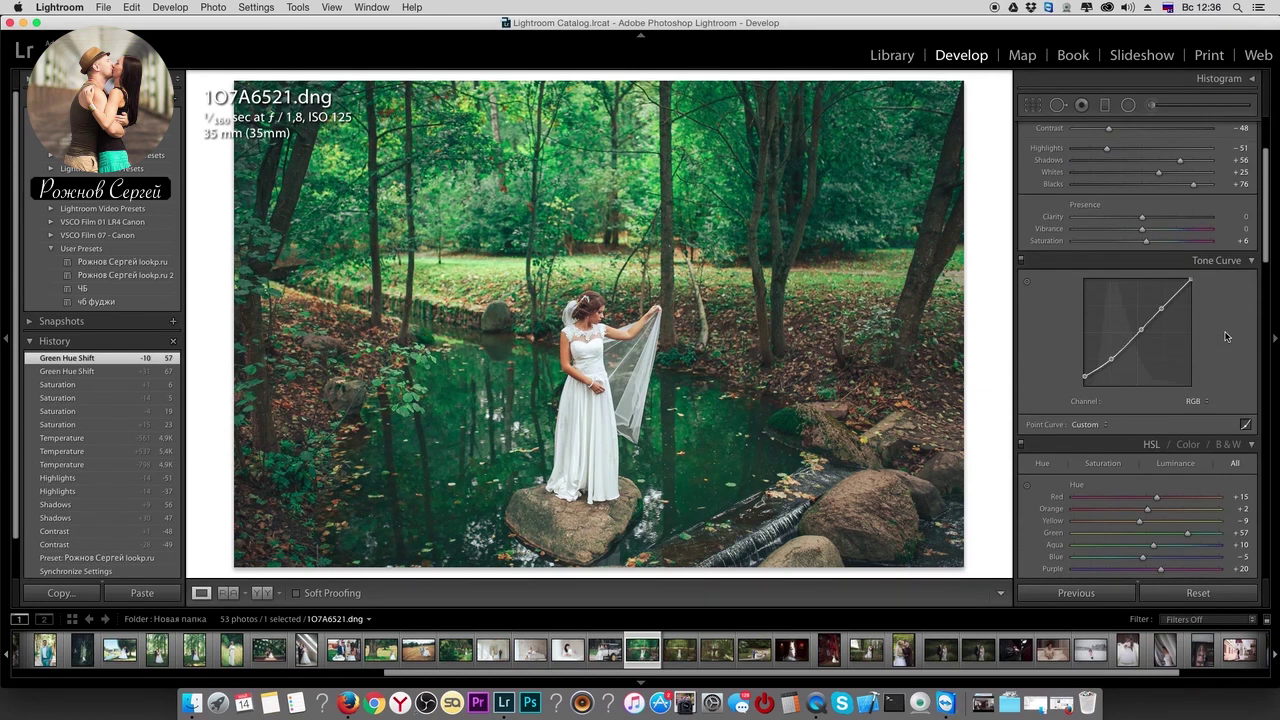
pyautogui.scroll(-3, 1226, 336)
pyautogui.moveTo(1122, 512); pyautogui.dragTo(1134, 513)
pyautogui.scroll(5, 1176, 385)
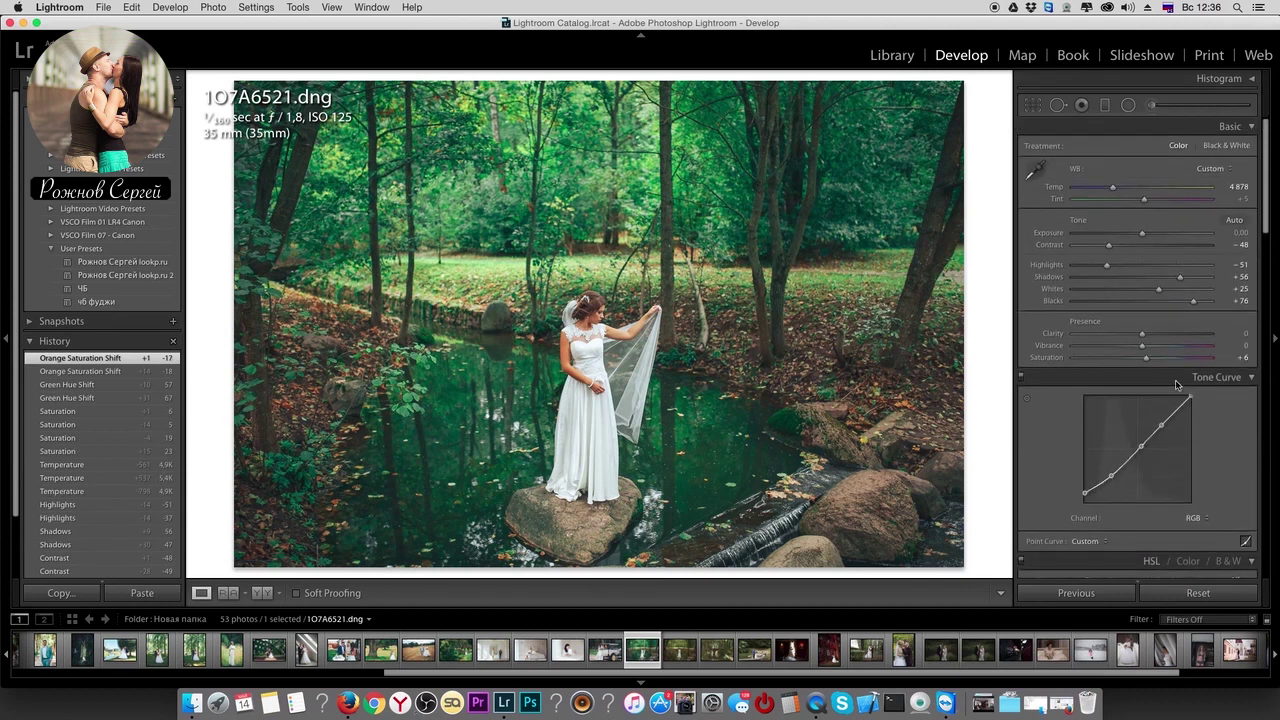
# - Set Highlights -31 and add a radial filter around the bride: Exposure -0.39, Highlights -82, Shadows 0
pyautogui.moveTo(1127, 267); pyautogui.dragTo(1120, 267)
pyautogui.click(1128, 105)
pyautogui.moveTo(563, 305); pyautogui.dragTo(680, 448)
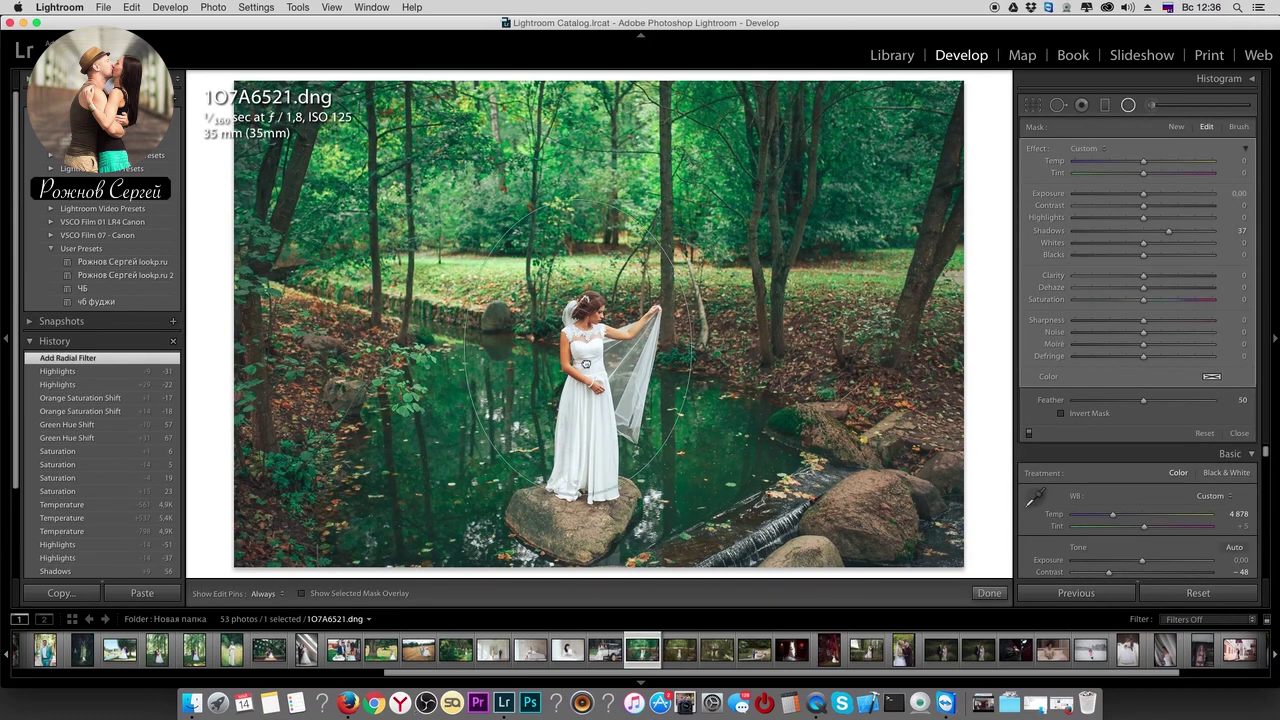
pyautogui.doubleClick(1037, 149)
pyautogui.moveTo(1143, 194); pyautogui.dragTo(1137, 194)
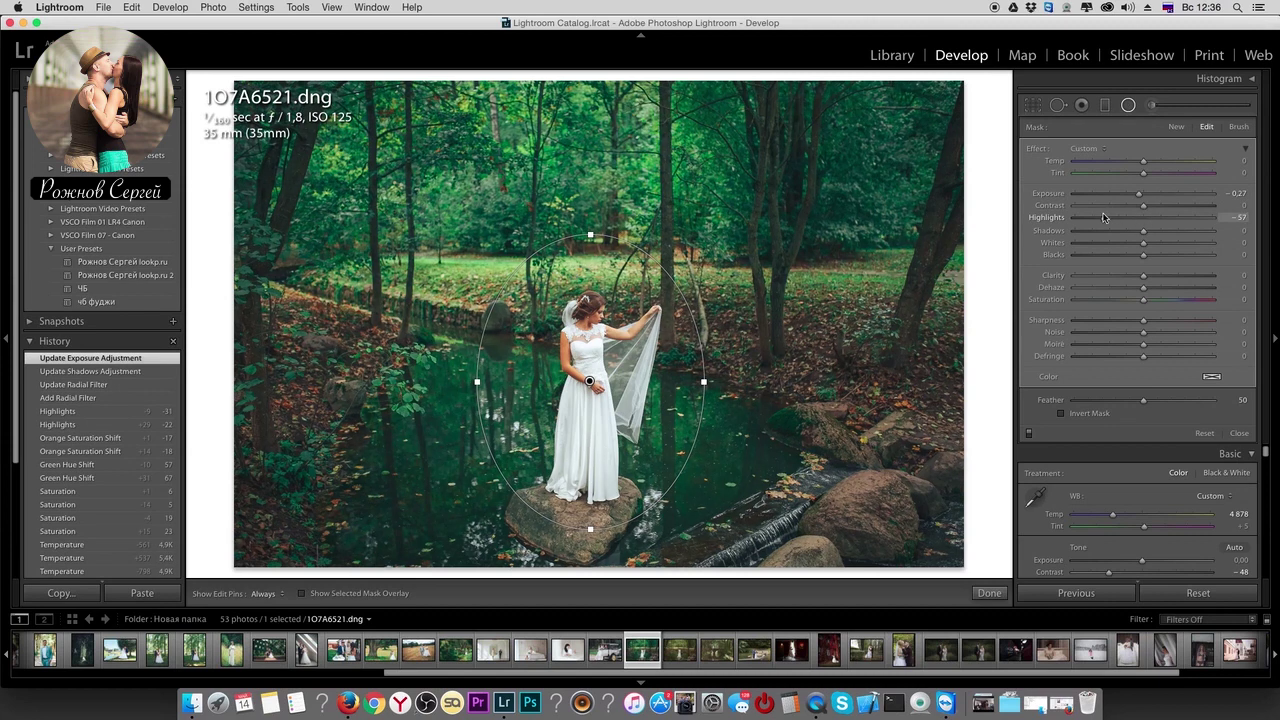
pyautogui.moveTo(1104, 217)
pyautogui.mouseDown()
pyautogui.moveTo(1090, 224)
pyautogui.moveTo(1140, 200)
pyautogui.mouseUp()
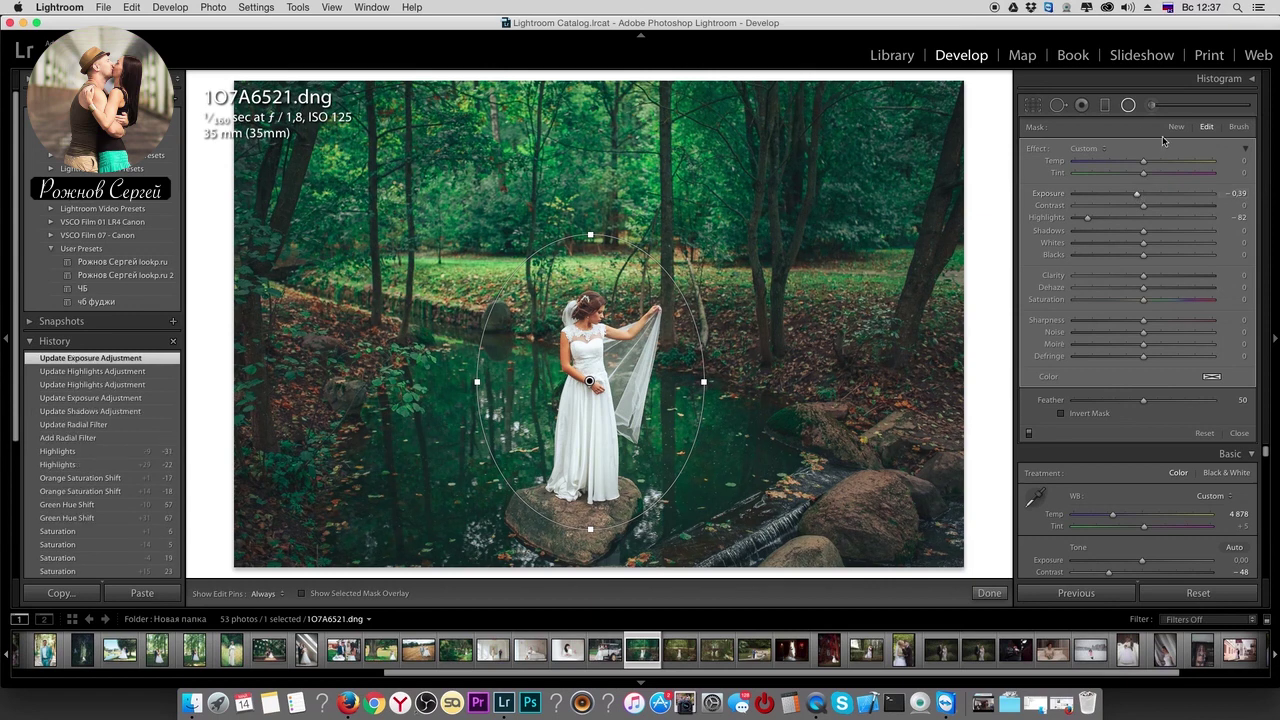
pyautogui.click(1130, 106)
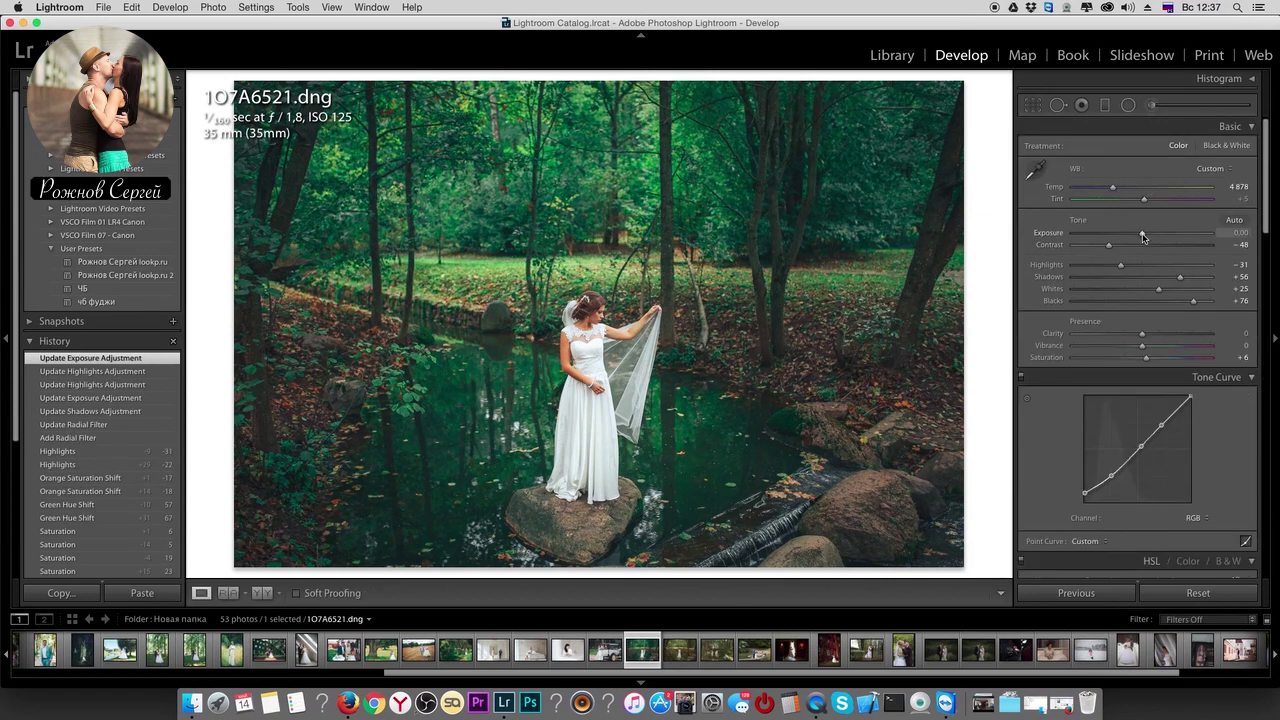
# - Brighten the pond photo's exposure slightly
pyautogui.moveTo(1146, 236); pyautogui.dragTo(1147, 236)
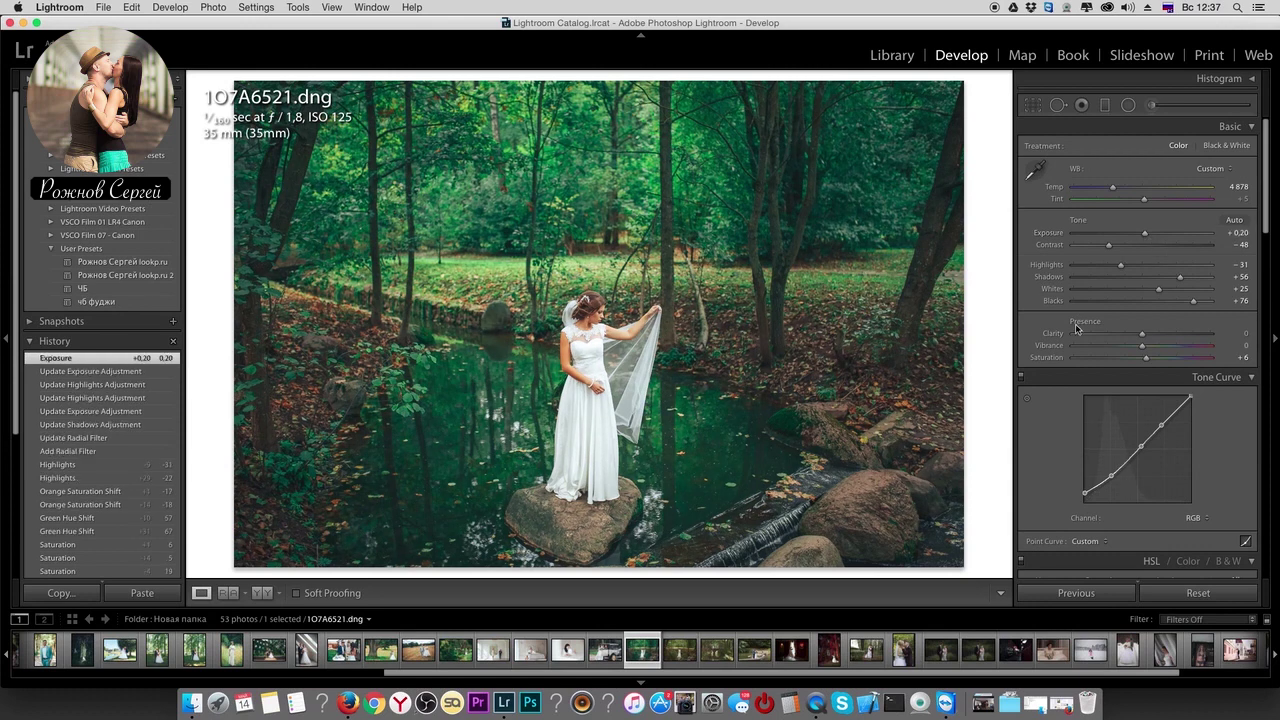
pyautogui.scroll(-5, 123, 403)
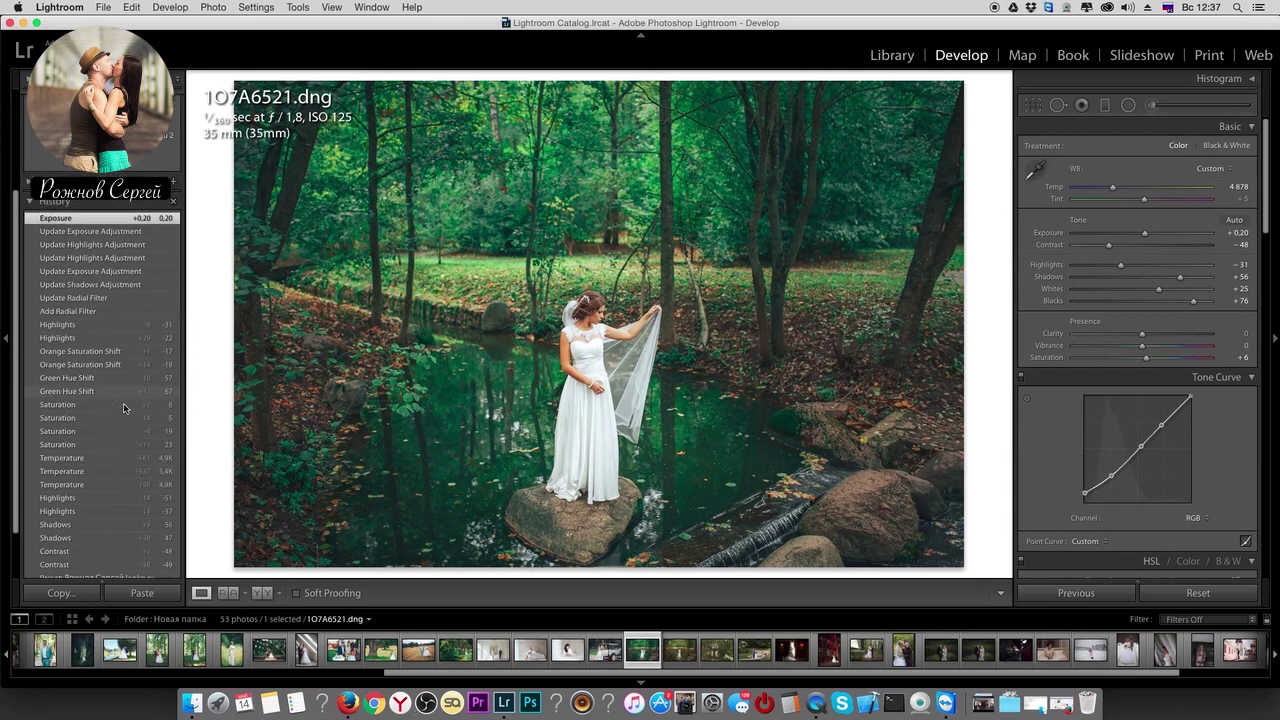
pyautogui.scroll(-1, 108, 511)
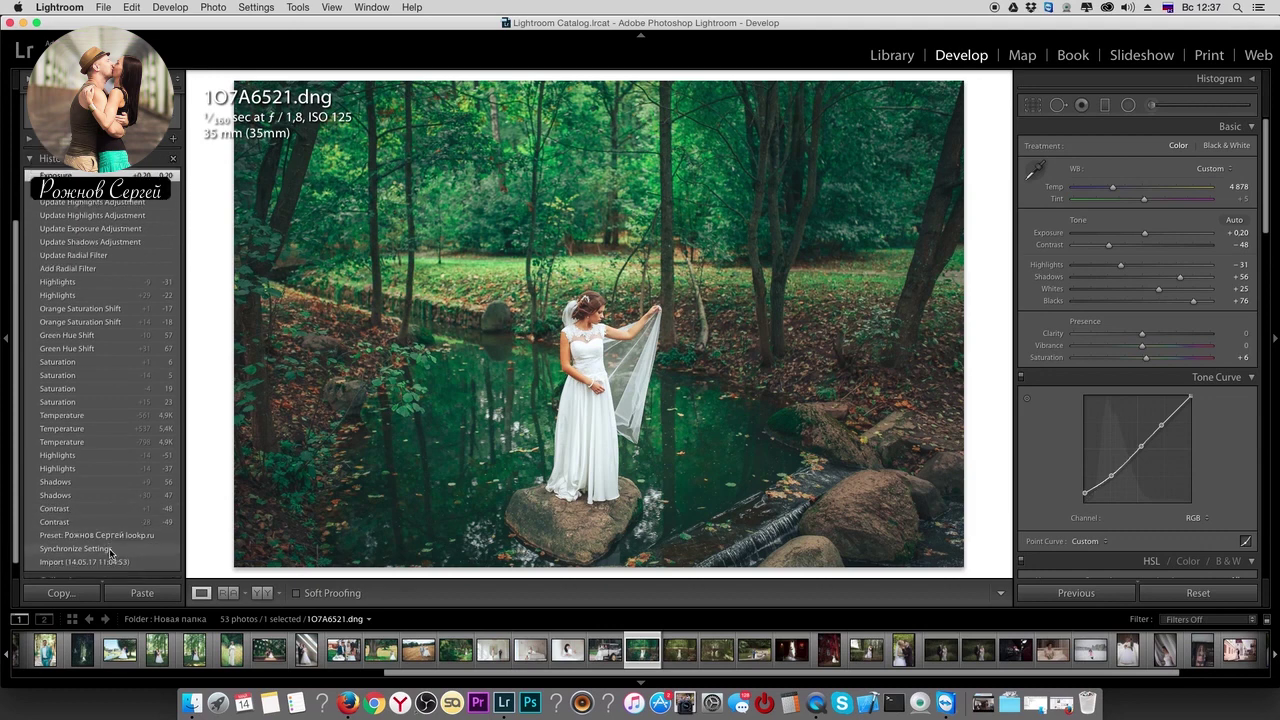
# - Compare before and after in History, restore all edits, then open IMG_7664.dng
pyautogui.click(110, 549)
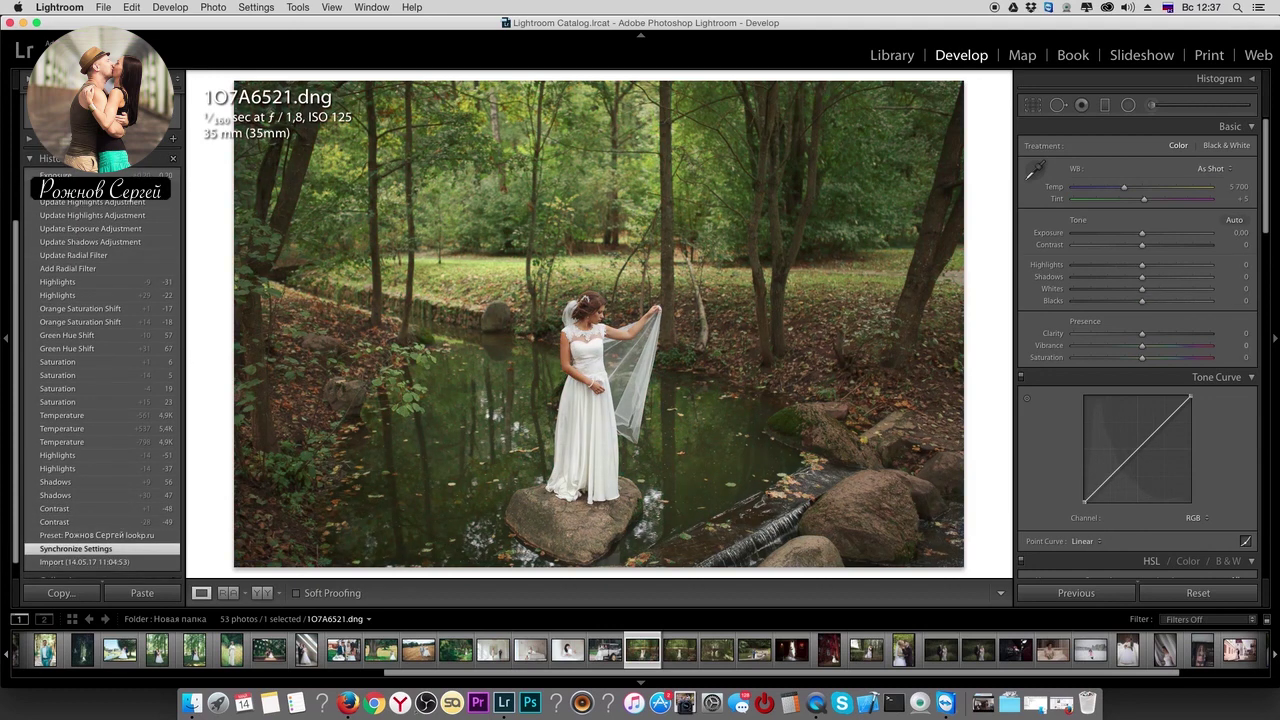
pyautogui.click(100, 176)
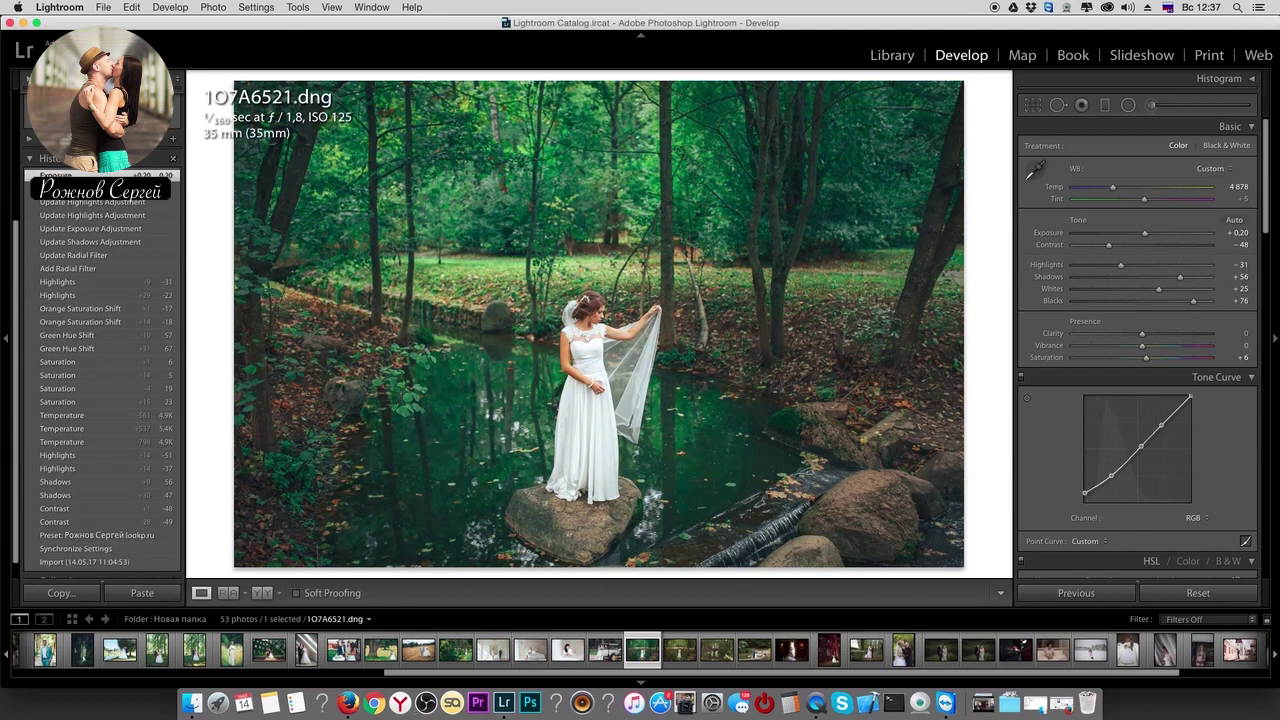
pyautogui.click(104, 549)
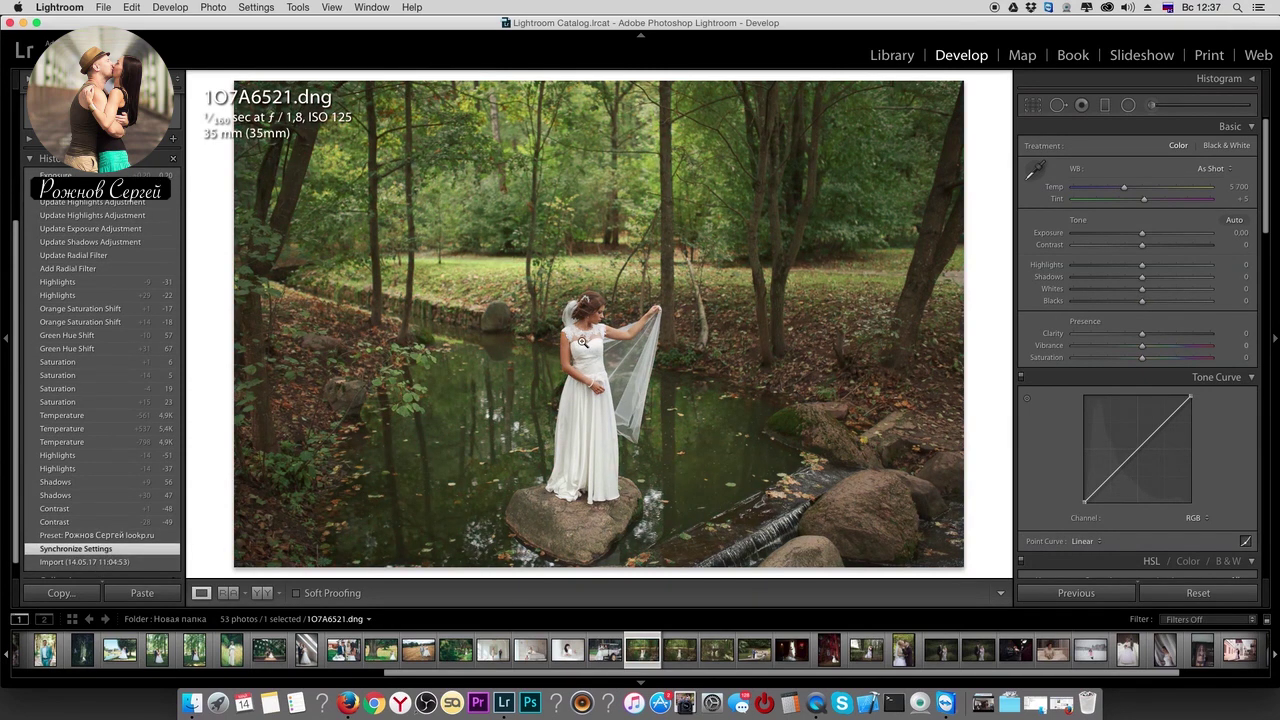
pyautogui.click(60, 175)
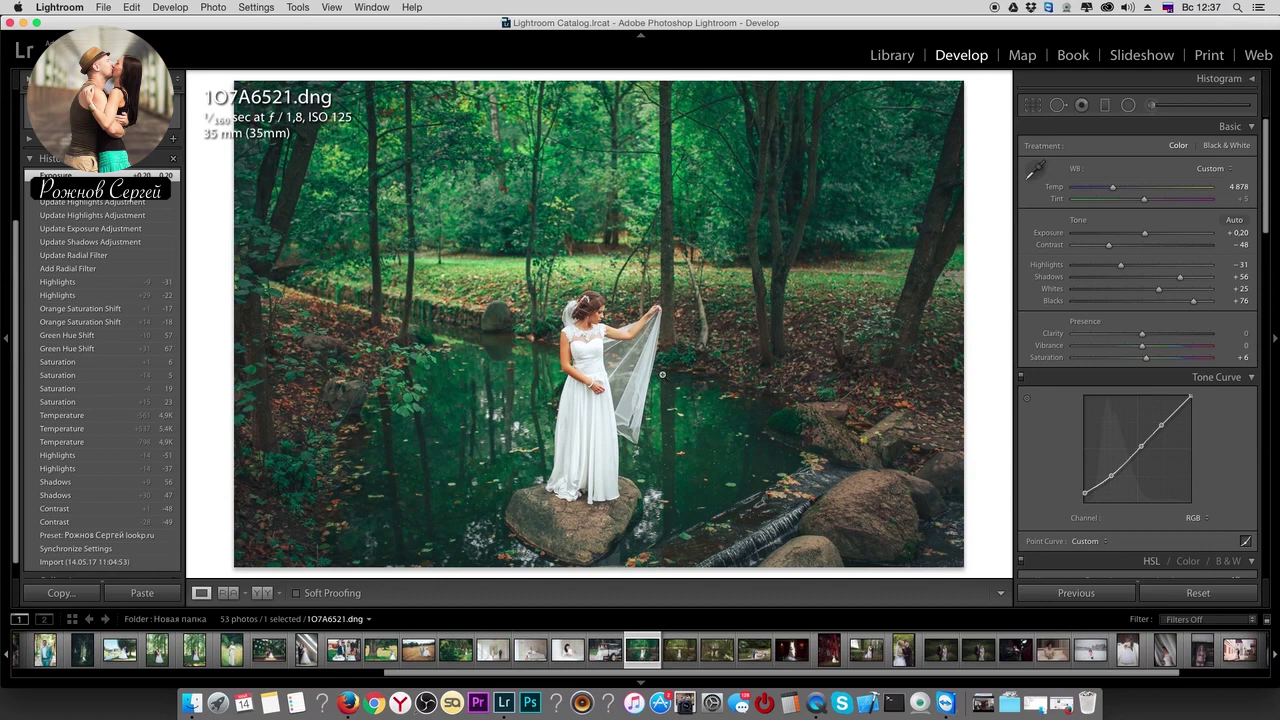
pyautogui.click(82, 650)
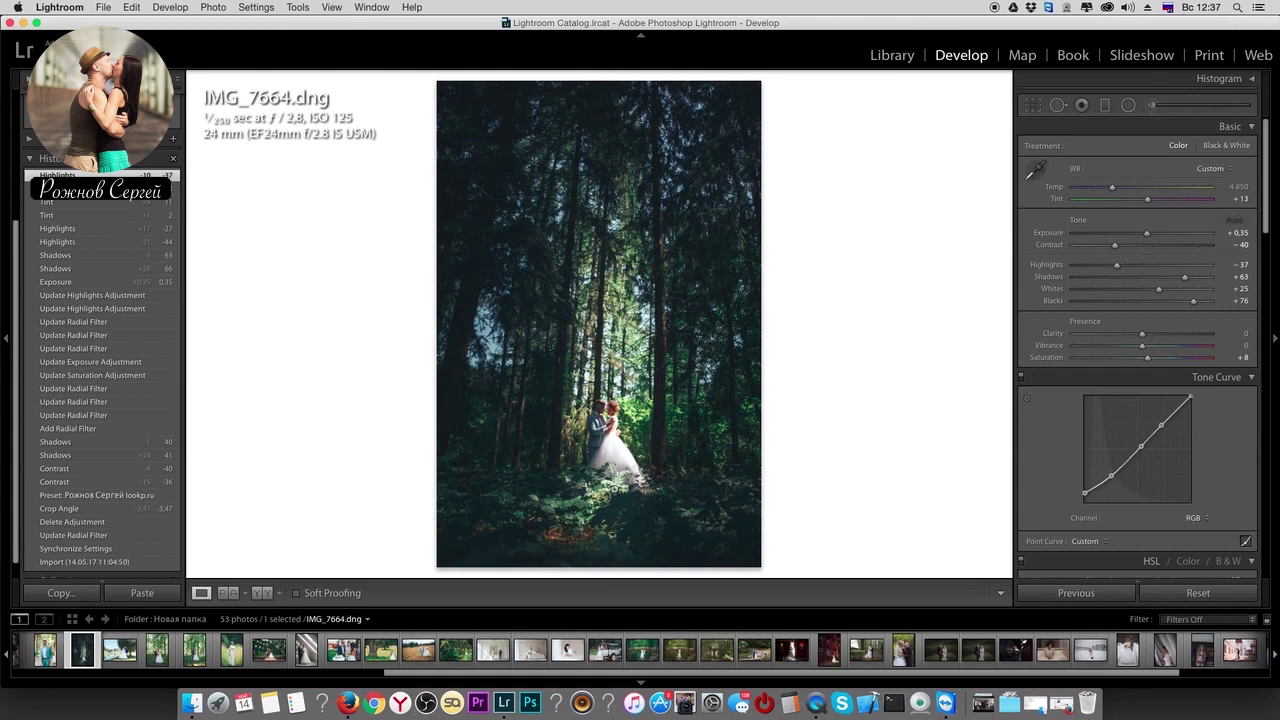
# - Paste 1O7A6521's settings onto 1O7A6526.dng and IMG_1980.dng using Previous
pyautogui.click(642, 646)
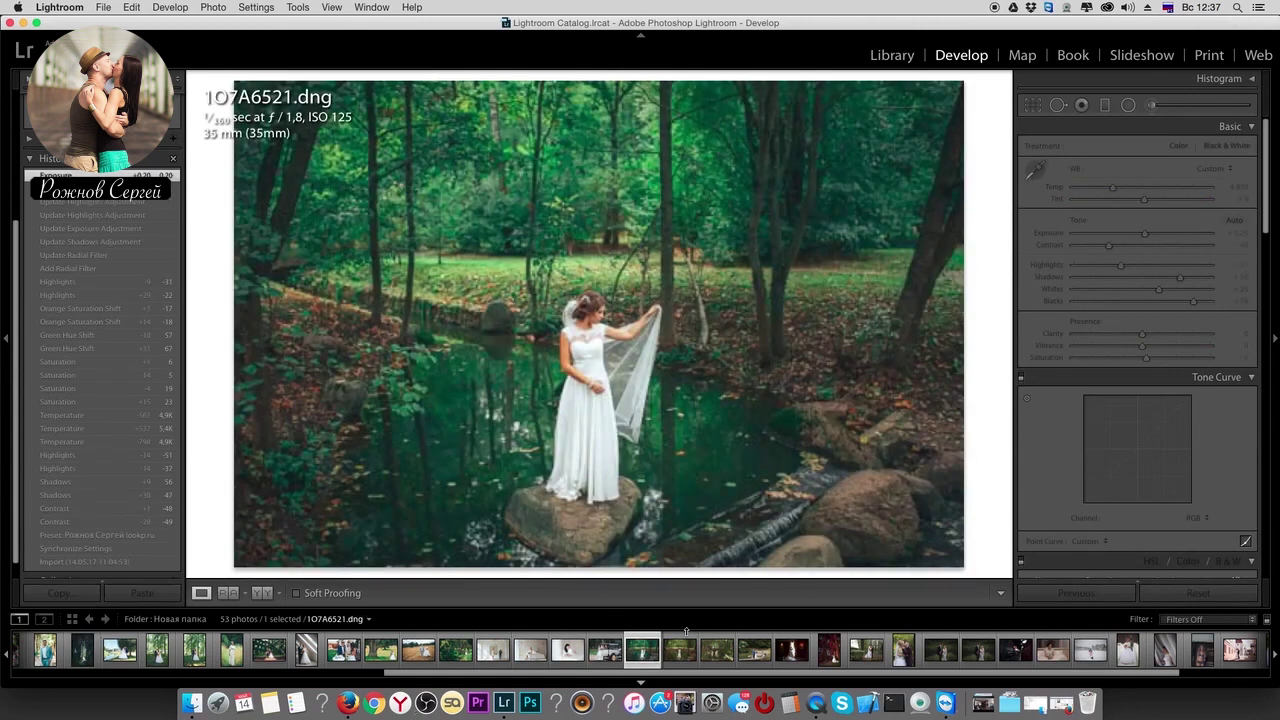
pyautogui.click(686, 642)
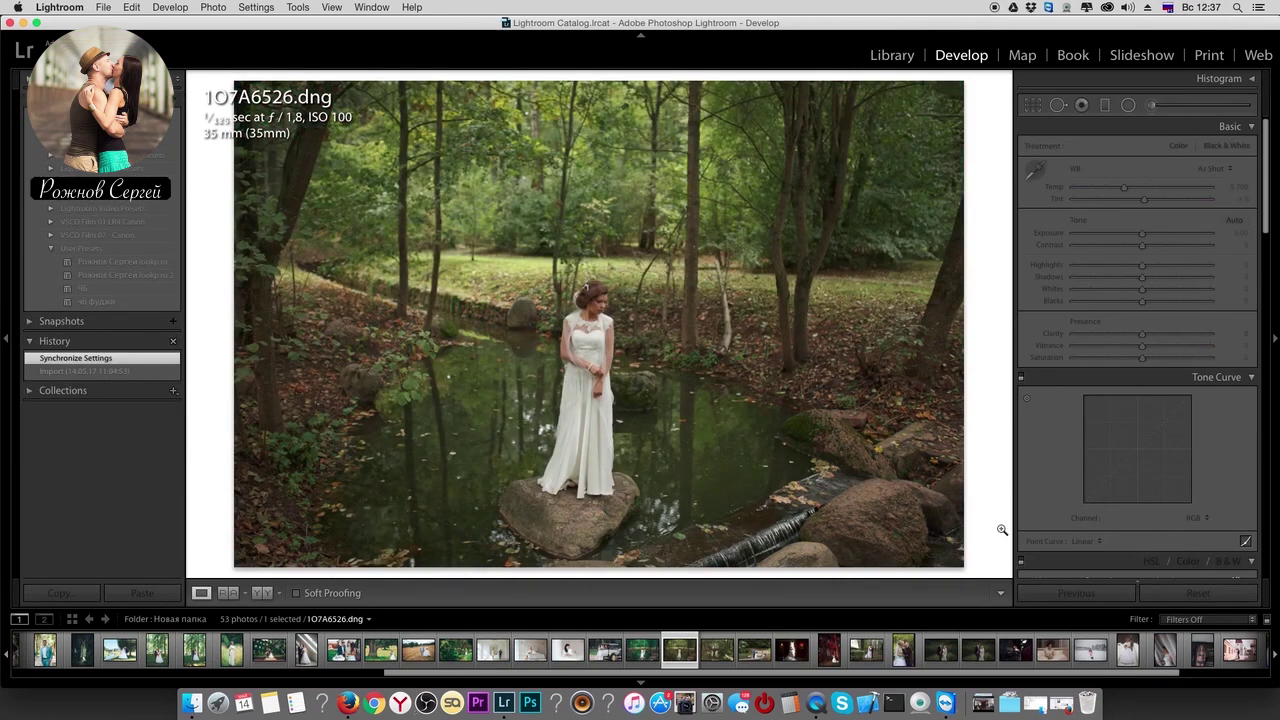
pyautogui.click(1066, 593)
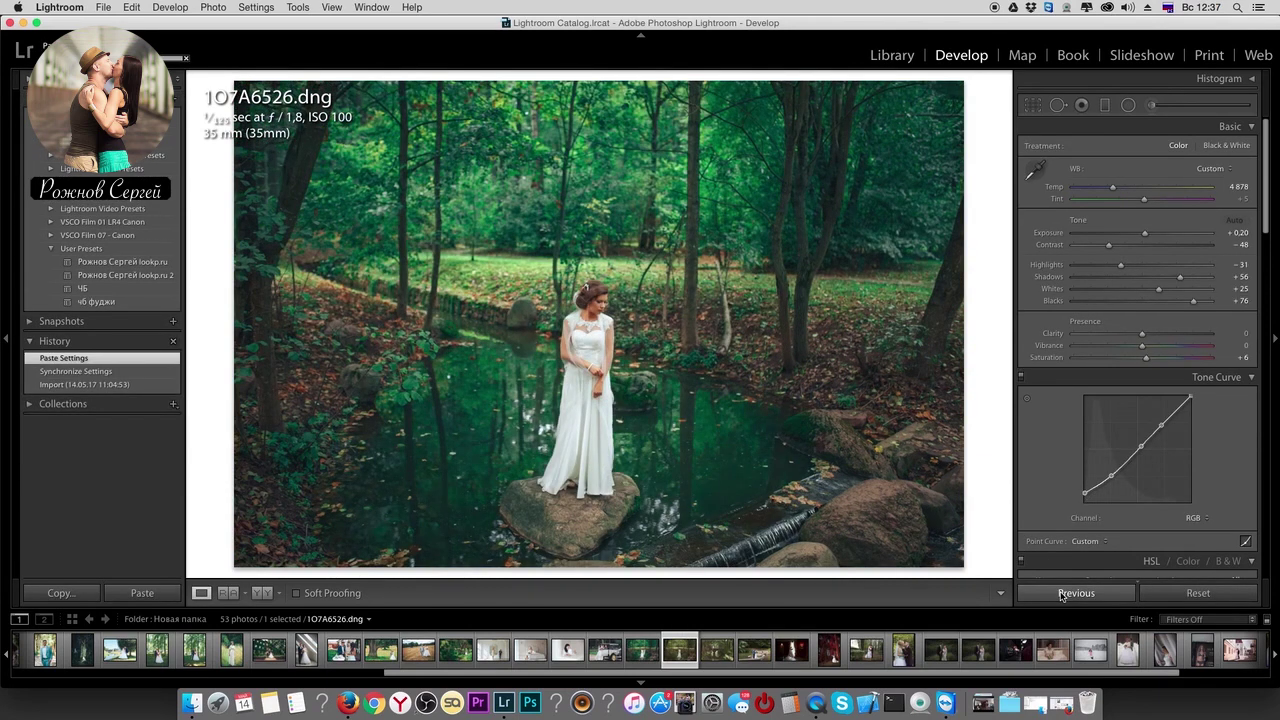
pyautogui.press('Right')
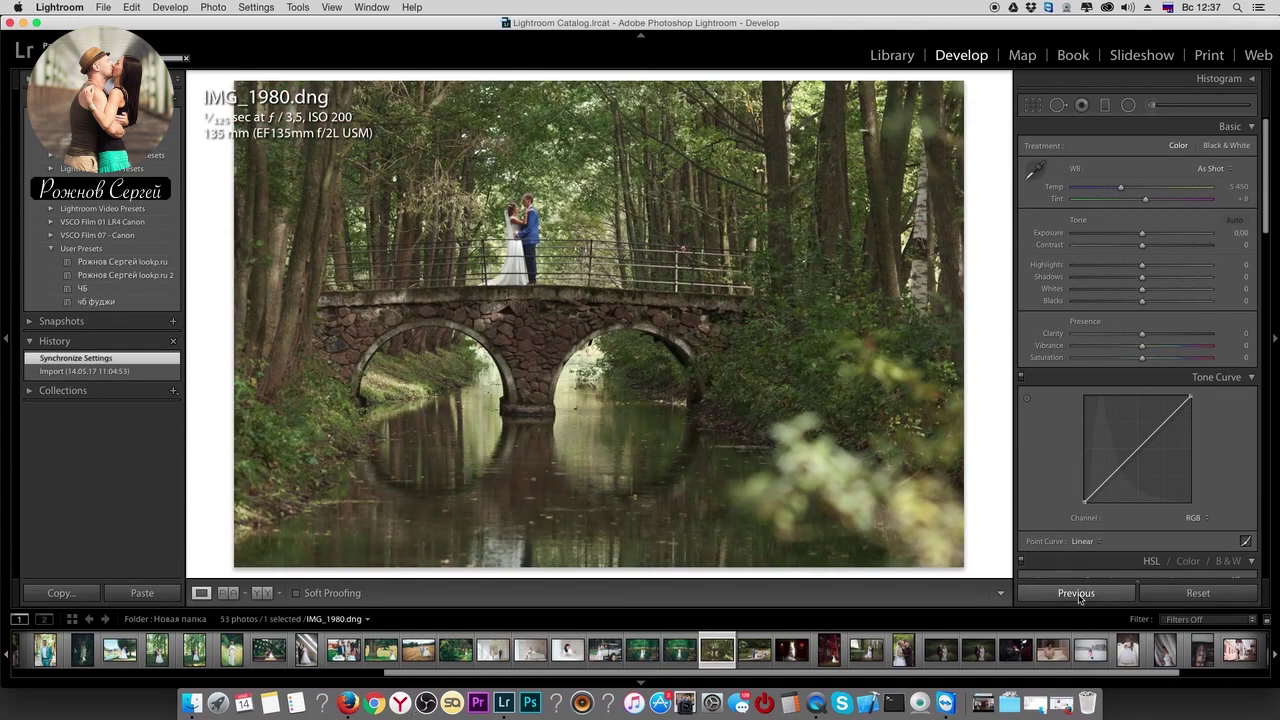
pyautogui.click(1076, 593)
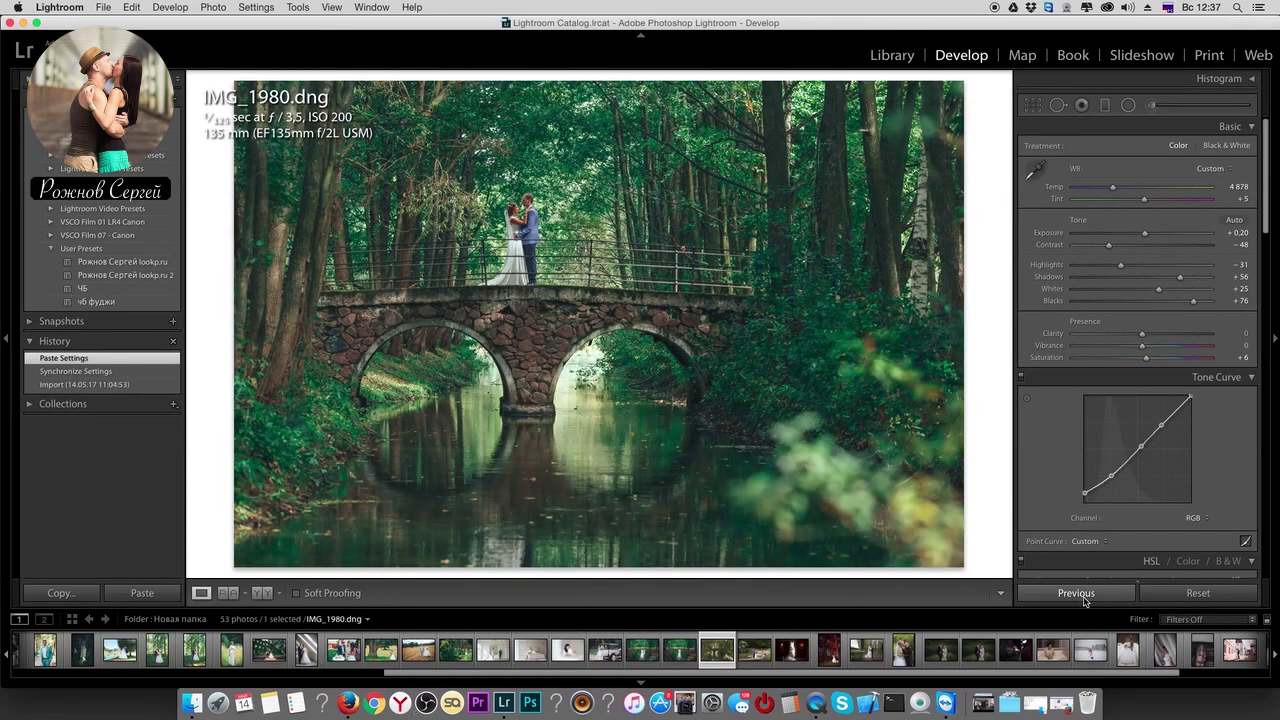
# - Draw and resize a radial filter around the bridge couple with Exposure at -0.54
pyautogui.click(1130, 107)
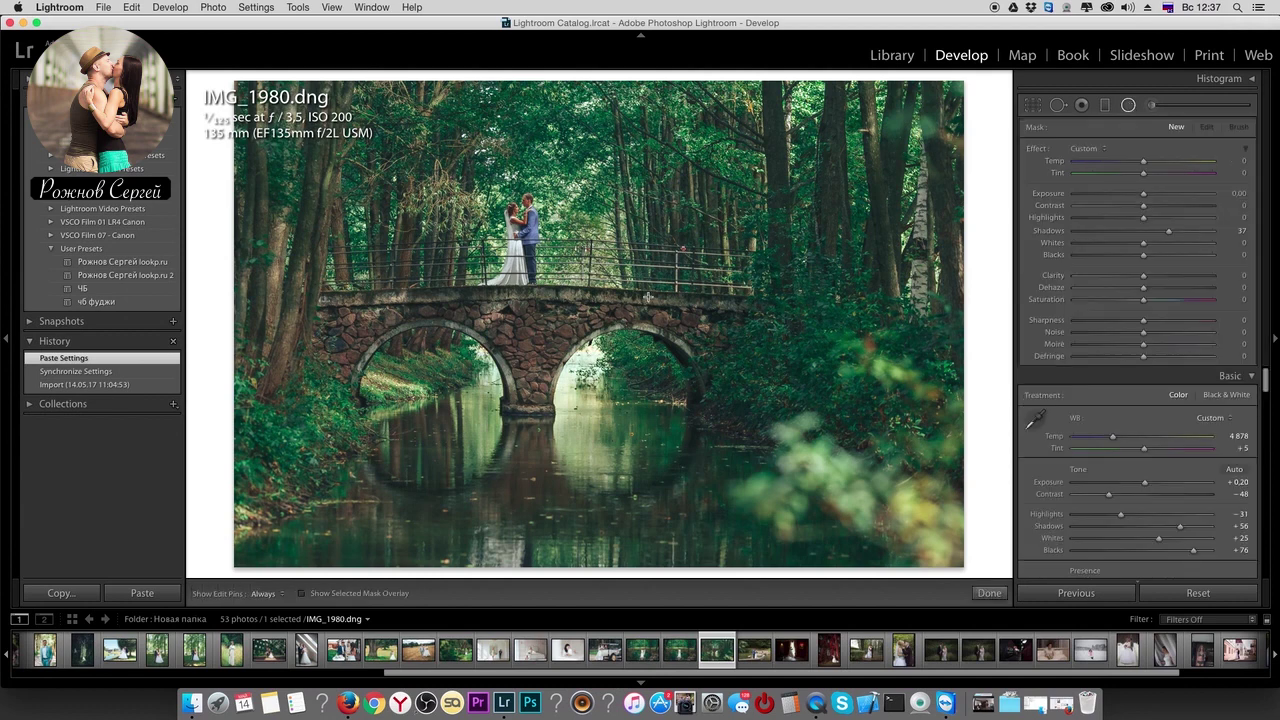
pyautogui.moveTo(585, 382)
pyautogui.mouseDown()
pyautogui.moveTo(700, 528)
pyautogui.moveTo(516, 250)
pyautogui.mouseUp()
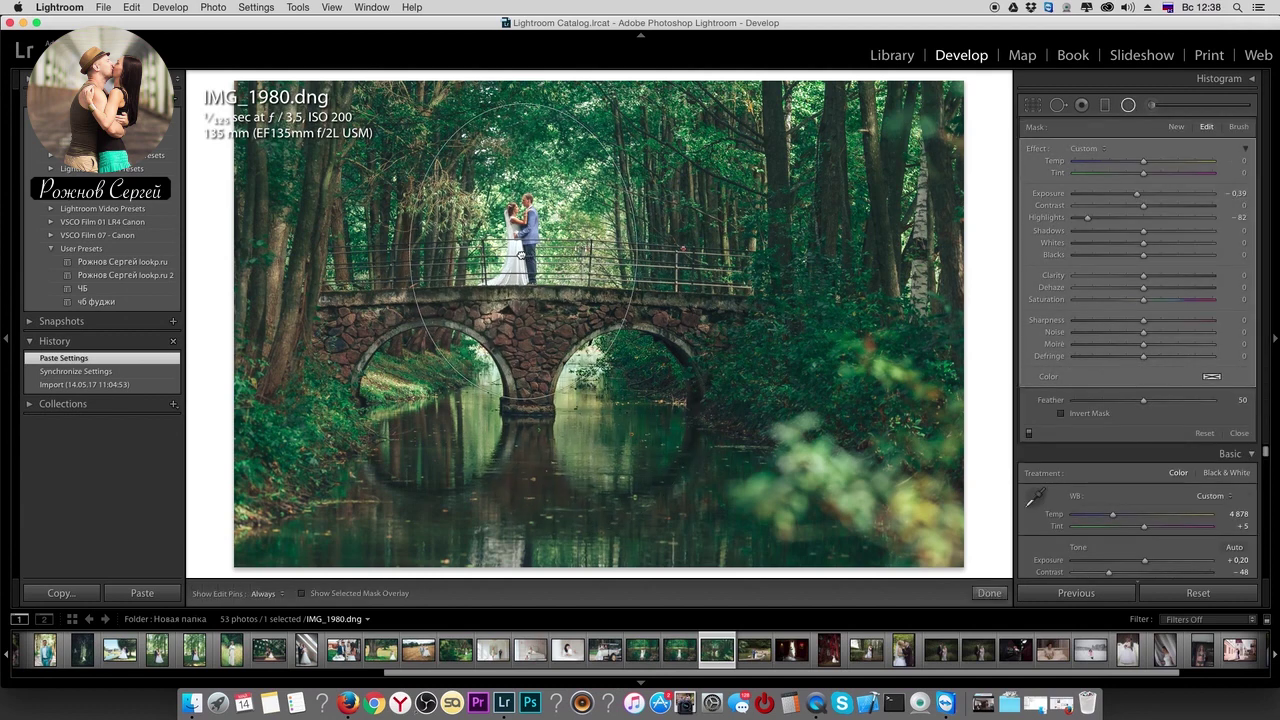
pyautogui.moveTo(632, 255)
pyautogui.mouseDown()
pyautogui.moveTo(522, 250)
pyautogui.moveTo(547, 243)
pyautogui.mouseUp()
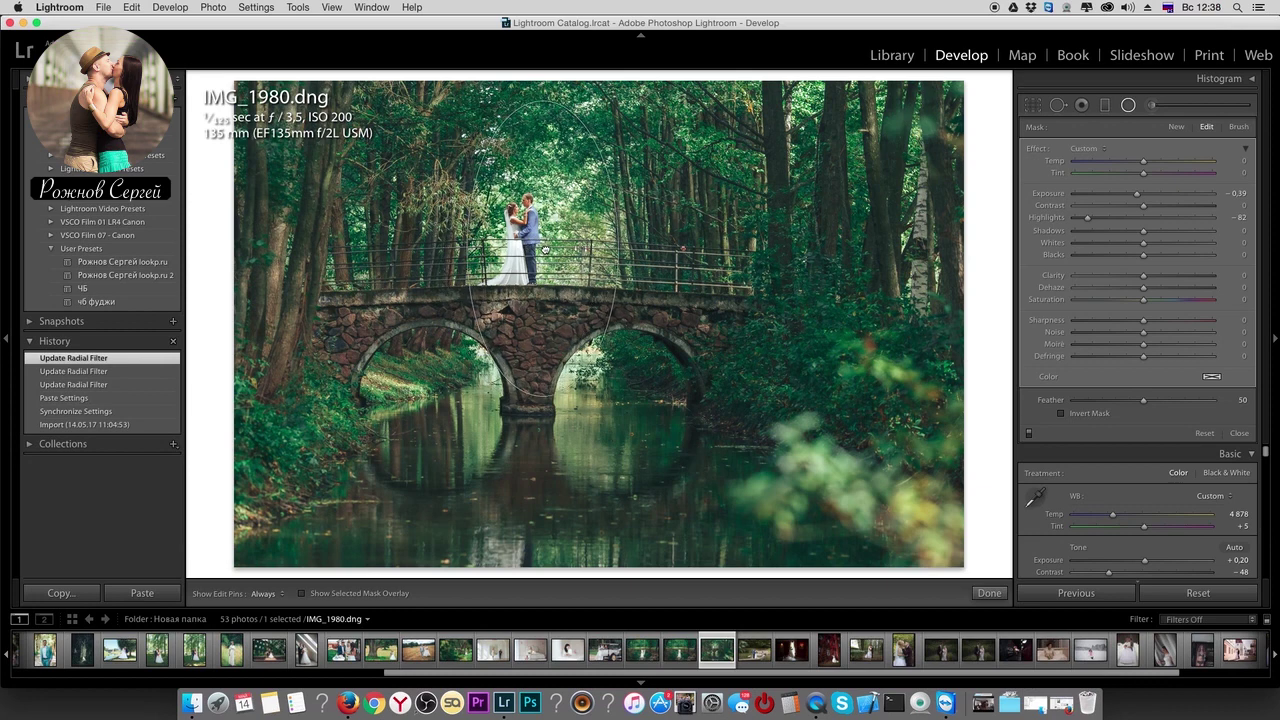
pyautogui.moveTo(547, 243); pyautogui.dragTo(541, 252)
pyautogui.moveTo(541, 403); pyautogui.dragTo(541, 372)
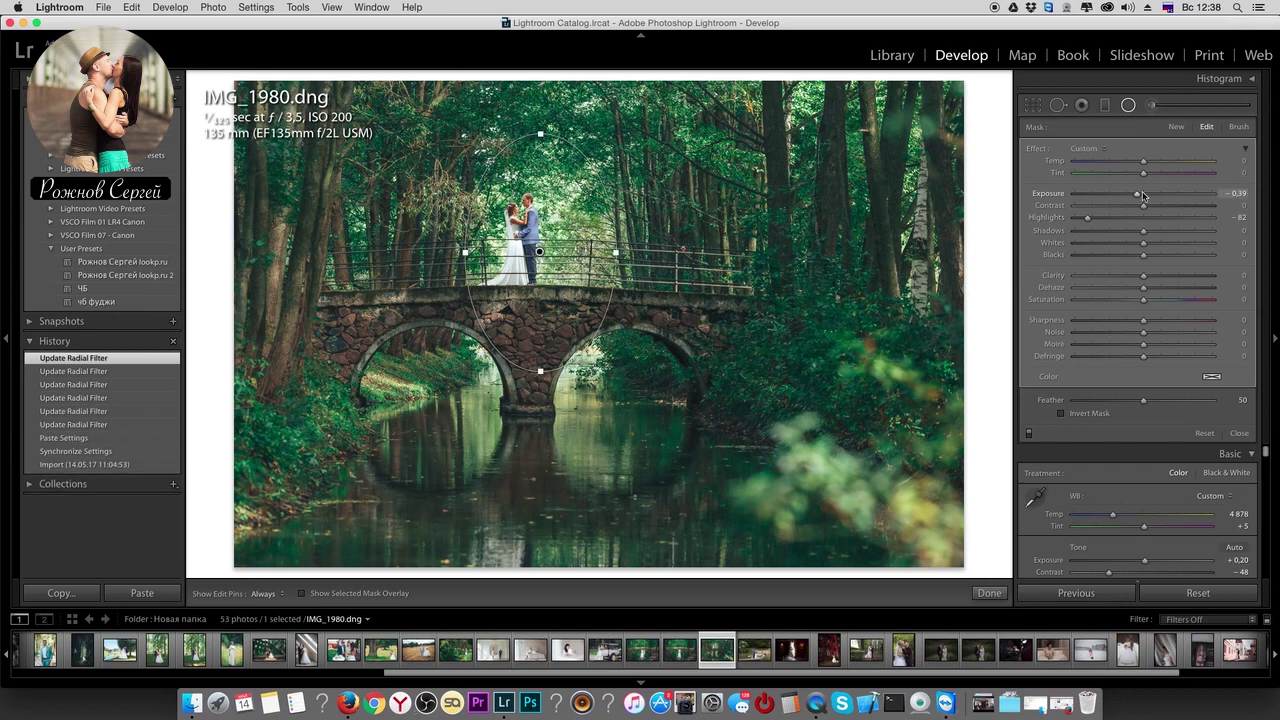
pyautogui.moveTo(1139, 197); pyautogui.dragTo(1134, 195)
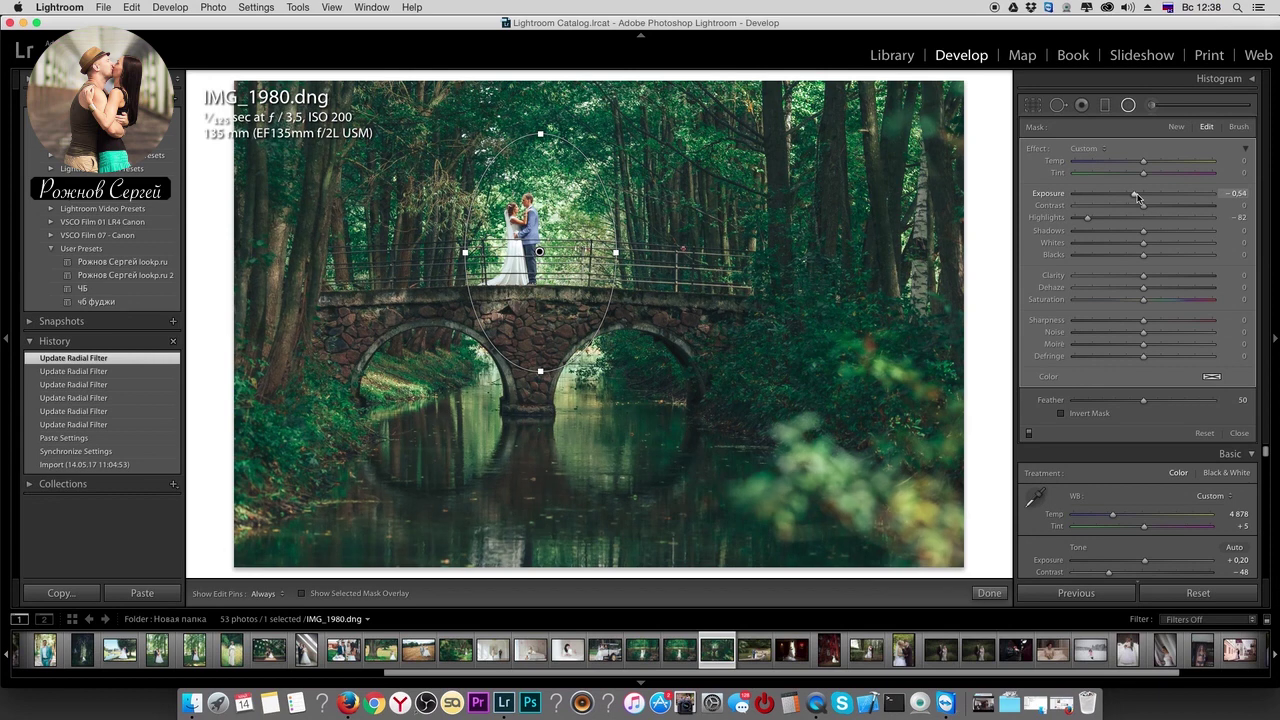
pyautogui.click(1130, 106)
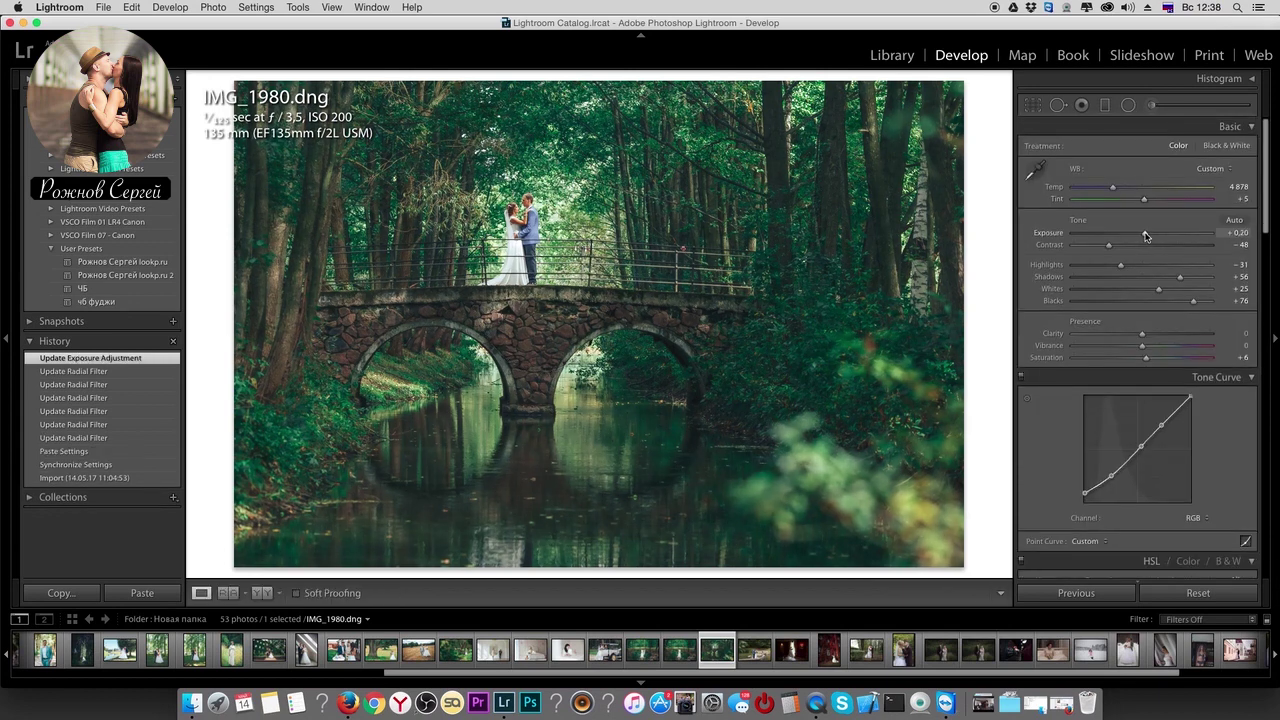
# - Raise Exposure to +0.25 and Shadows to +75
pyautogui.click(1146, 236)
pyautogui.click(1193, 278)
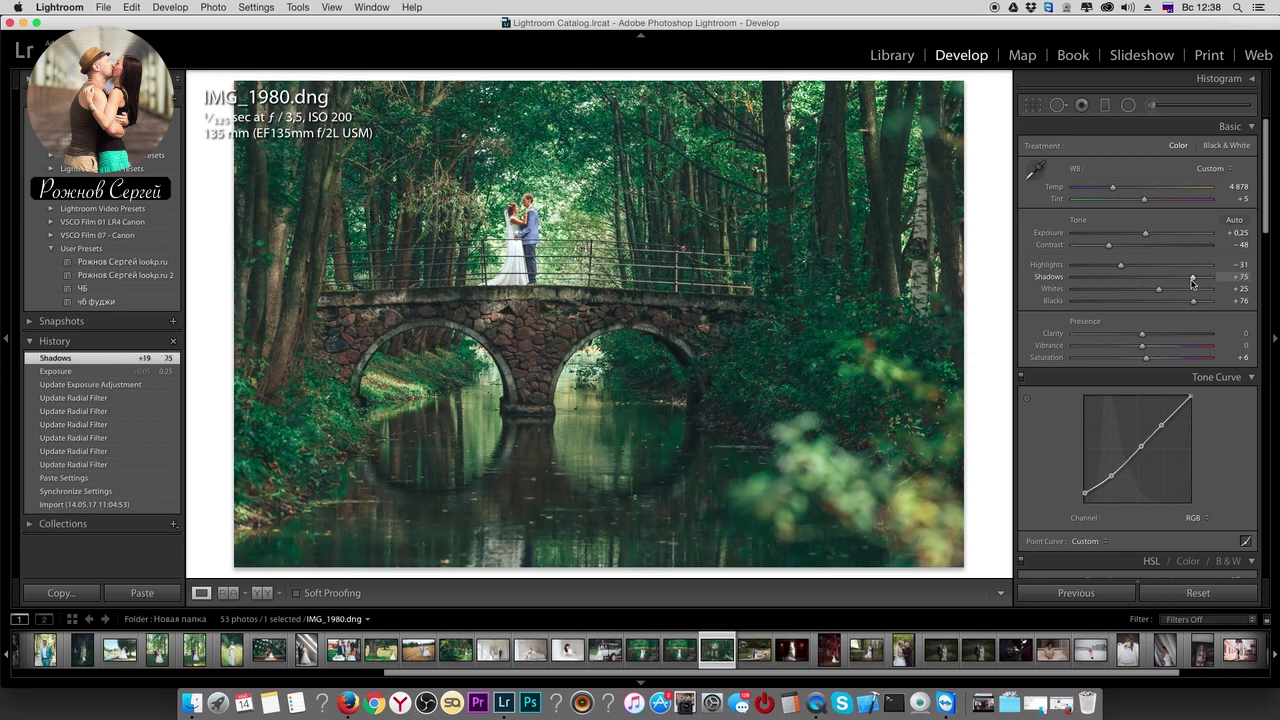
pyautogui.scroll(-5, 1150, 450)
pyautogui.scroll(-1, 1145, 492)
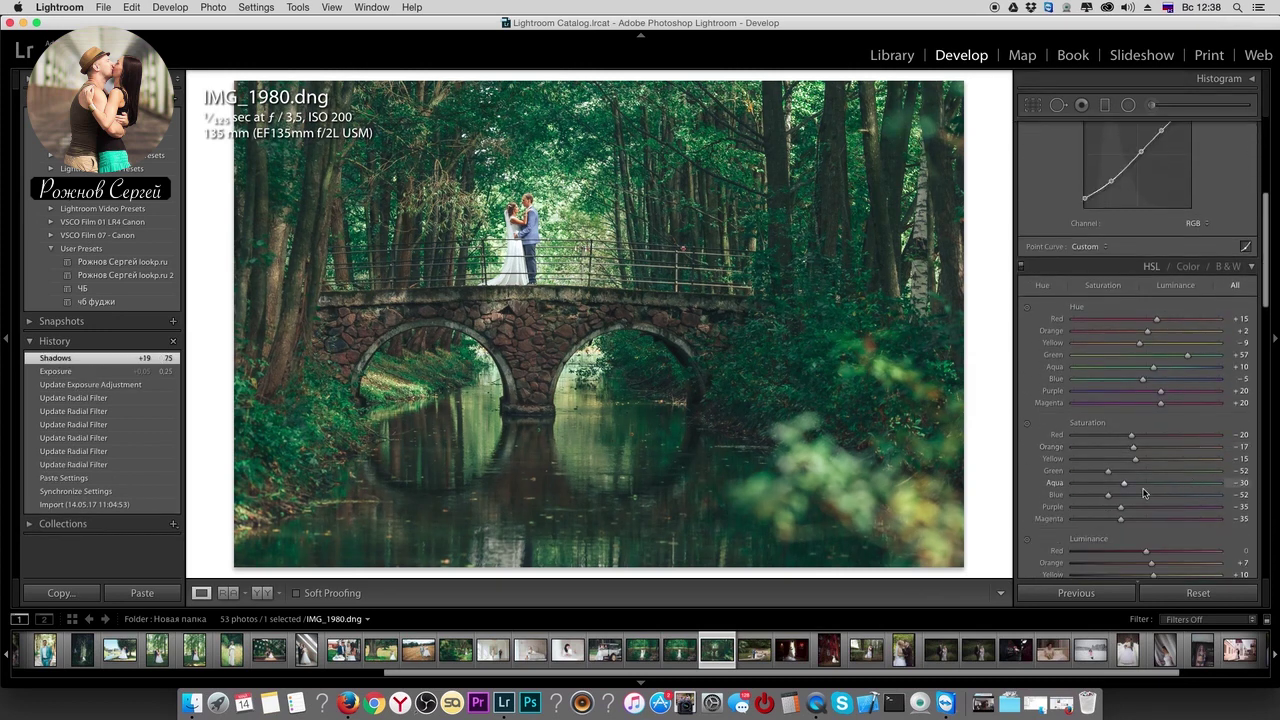
# - Set Blue Saturation -8 and Blue Luminance about -17, then preview the unedited state
pyautogui.click(1142, 494)
pyautogui.scroll(-1, 1142, 499)
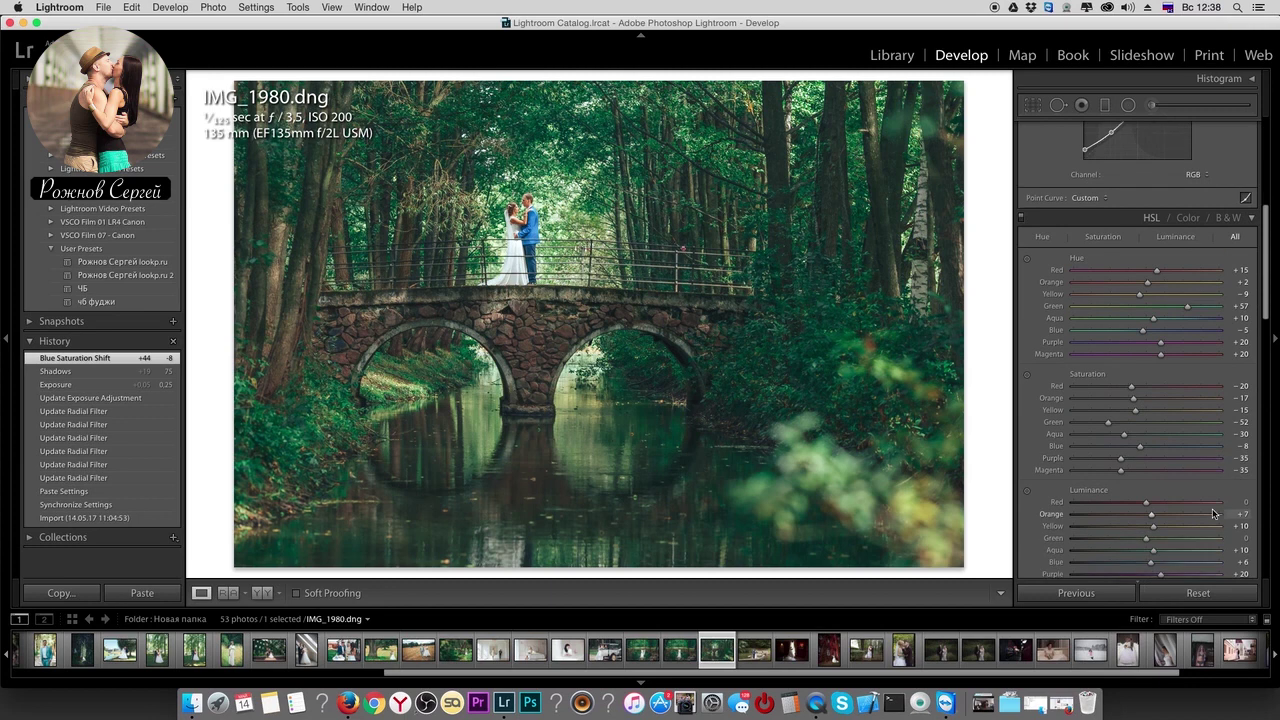
pyautogui.scroll(-1, 1142, 499)
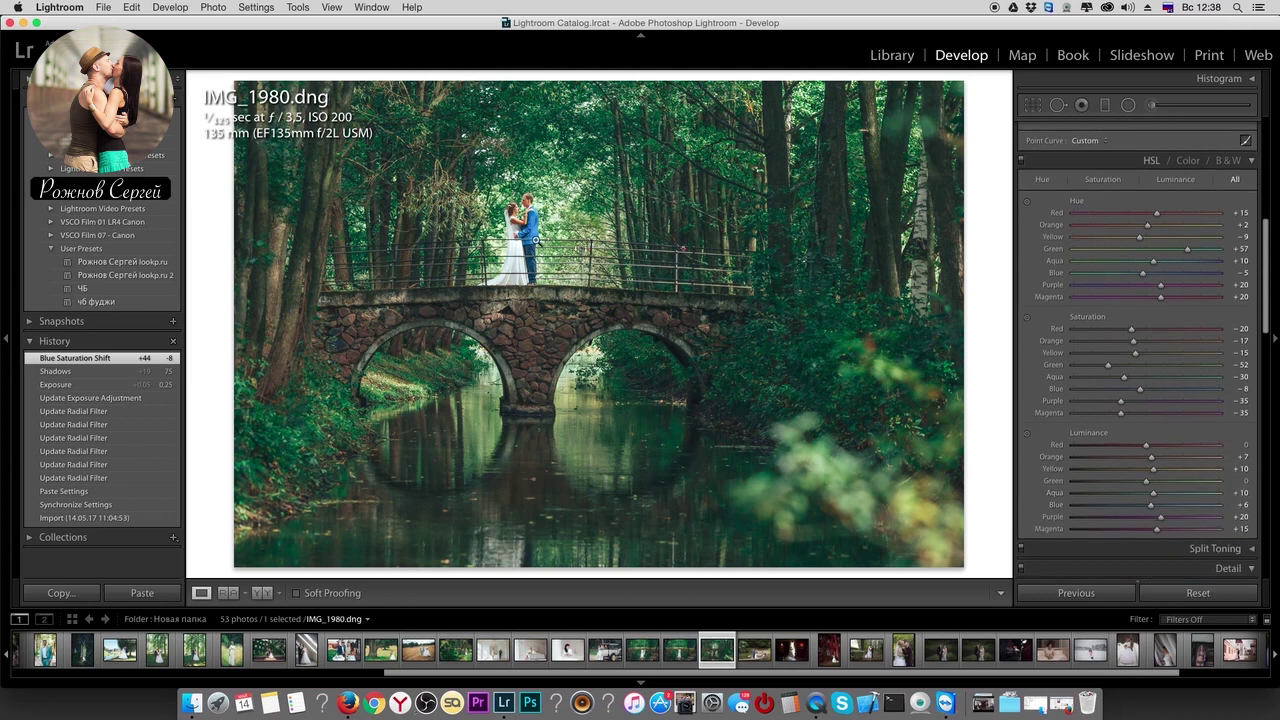
pyautogui.click(1143, 510)
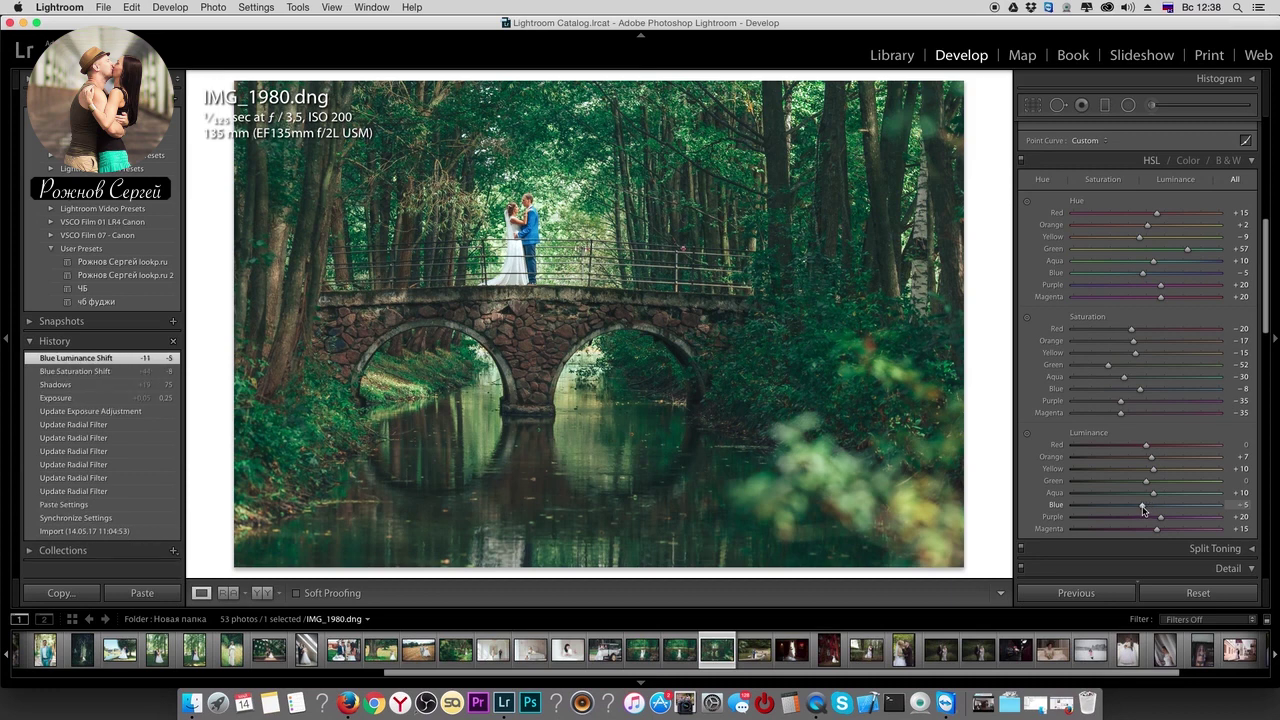
pyautogui.moveTo(1144, 510); pyautogui.dragTo(1135, 510)
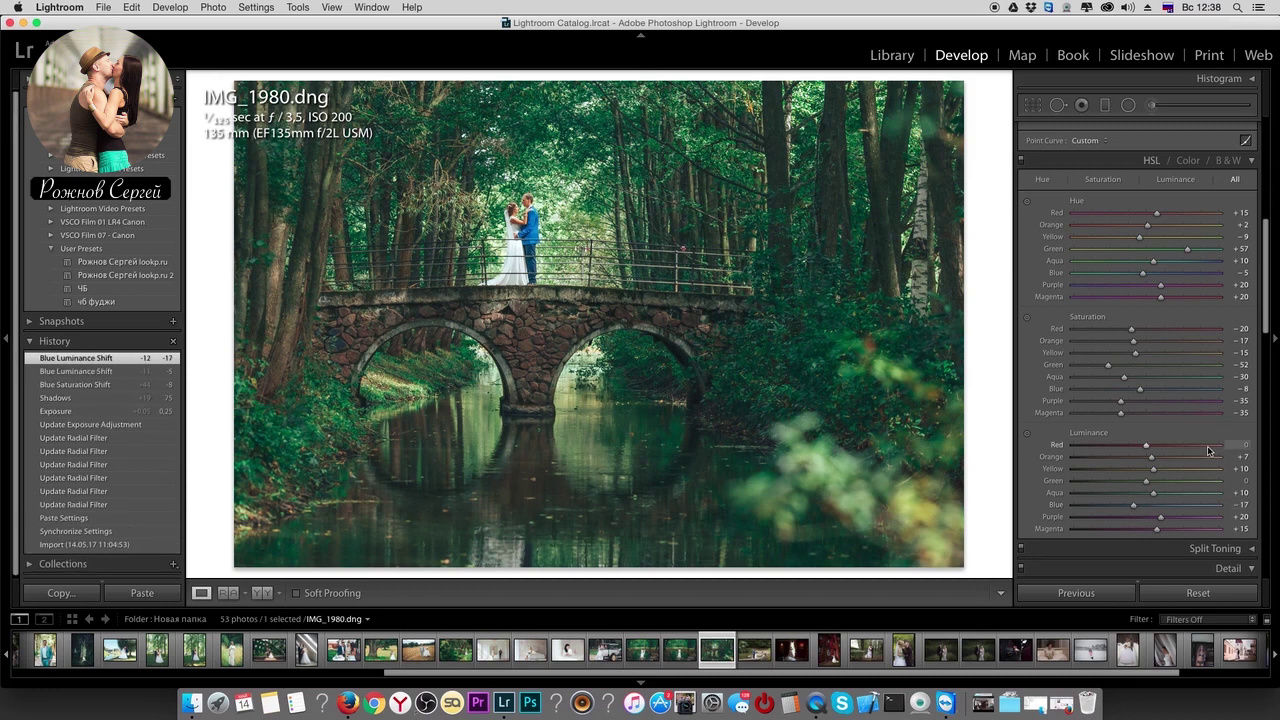
pyautogui.click(80, 533)
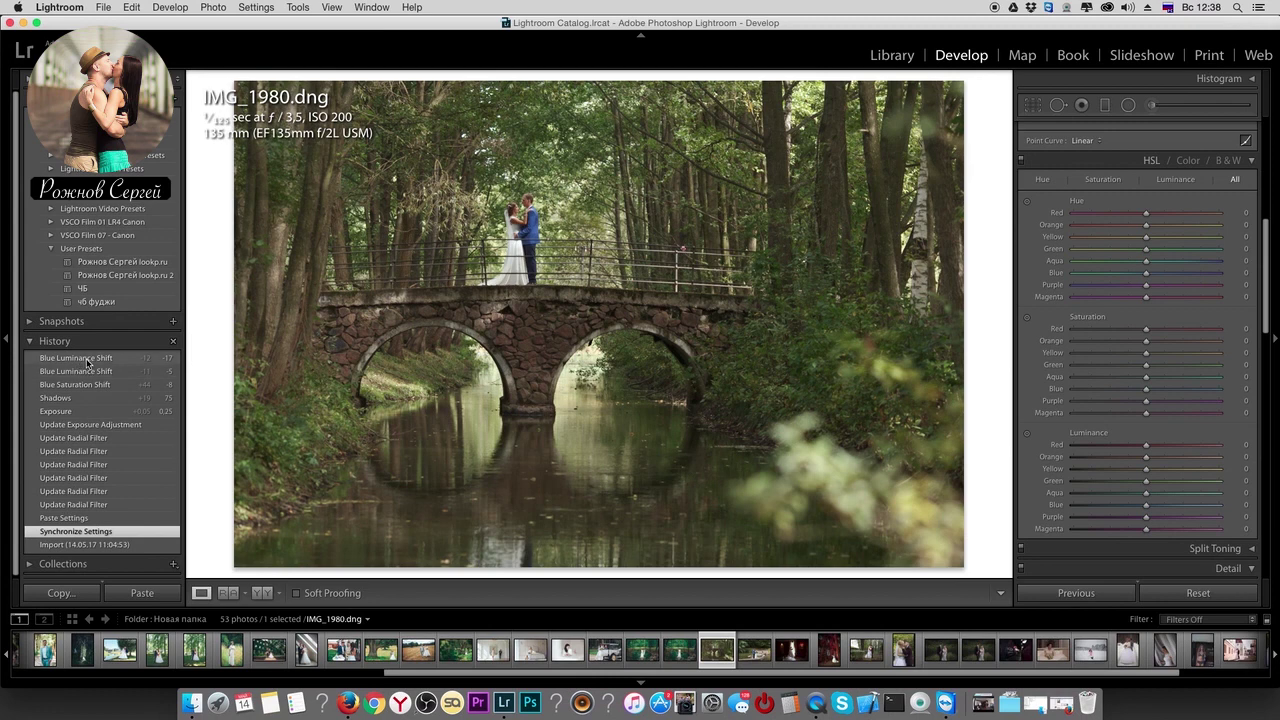
# - Return to the Blue Luminance Shift state in History and open IMG_2047.dng
pyautogui.click(88, 360)
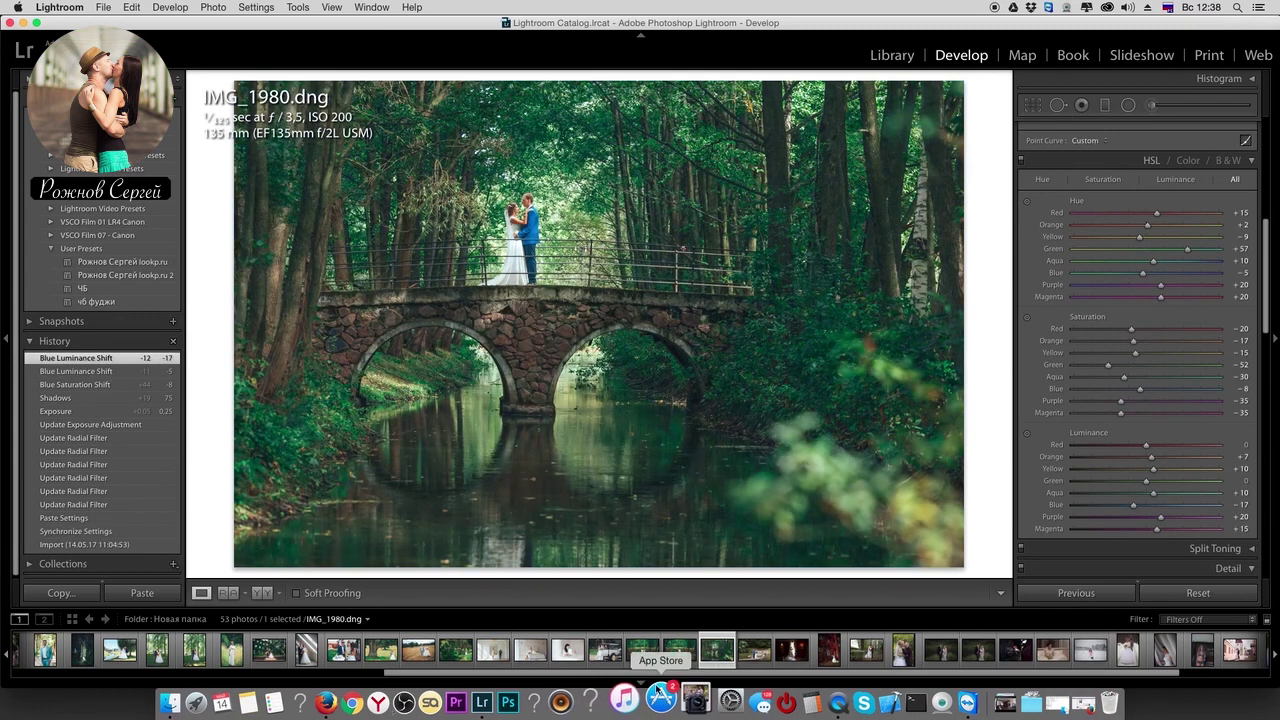
pyautogui.click(757, 655)
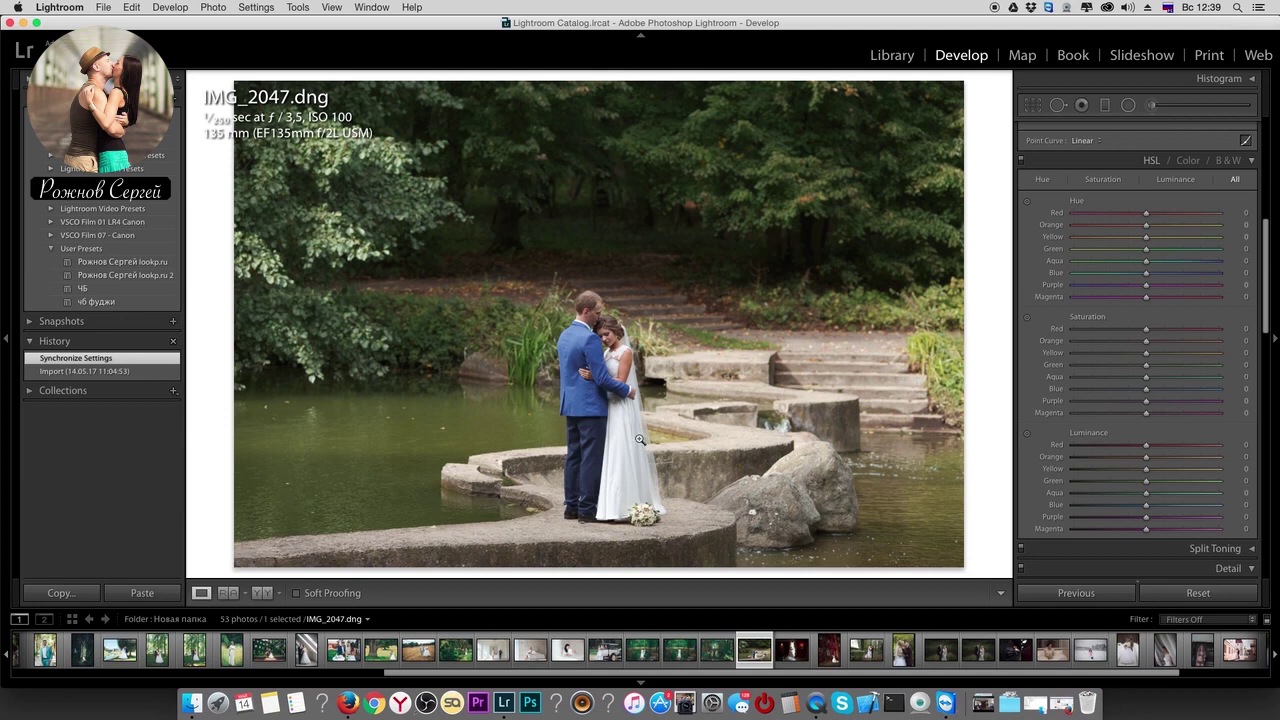
# - Apply the custom user preset and shift Green hue to about +73
pyautogui.click(103, 263)
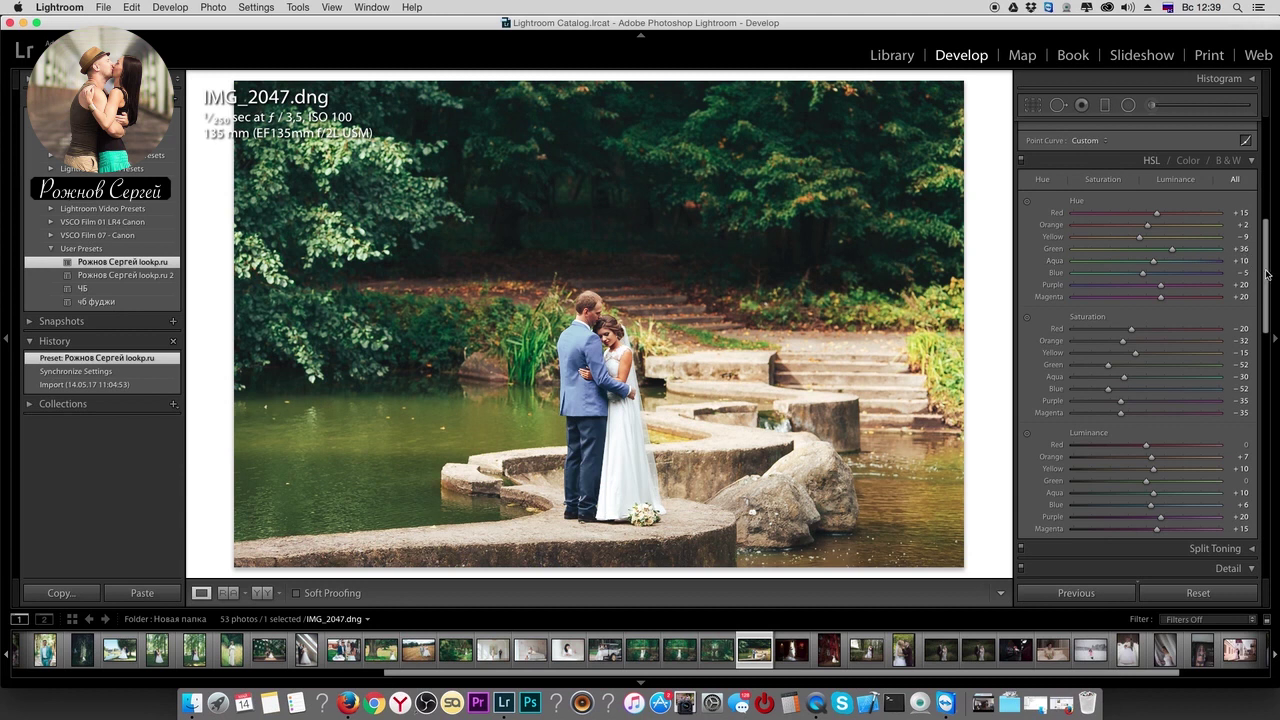
pyautogui.moveTo(1267, 274); pyautogui.dragTo(1265, 253)
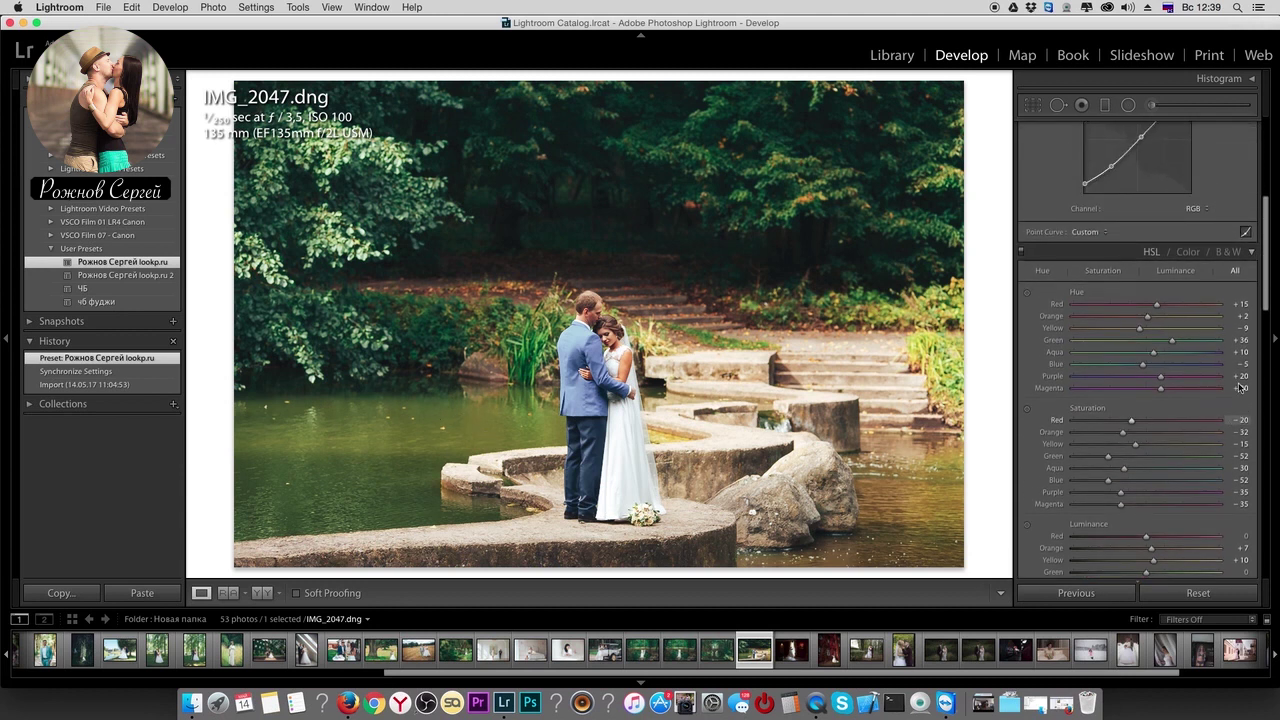
pyautogui.click(1200, 343)
pyautogui.moveTo(1200, 345); pyautogui.dragTo(1200, 344)
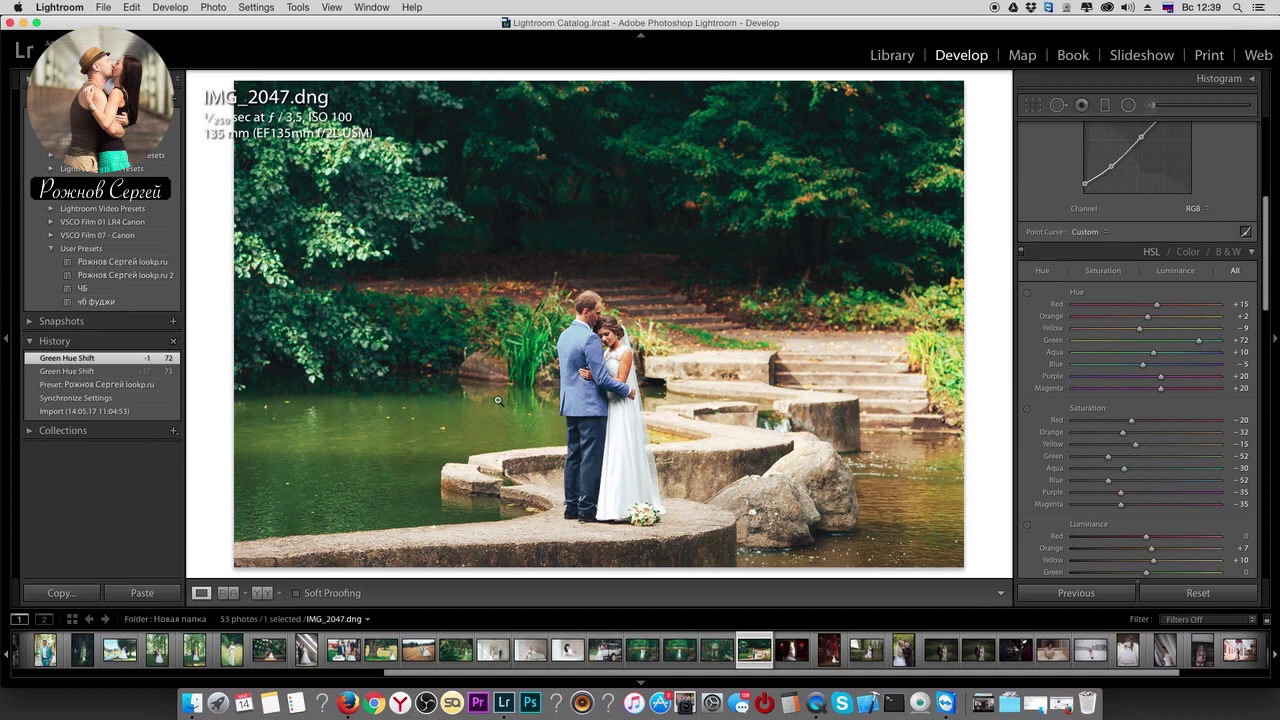
# - Boost Blue saturation for a vivid blue suit, then apply the ЧБ black-and-white preset
pyautogui.scroll(-2, 1193, 527)
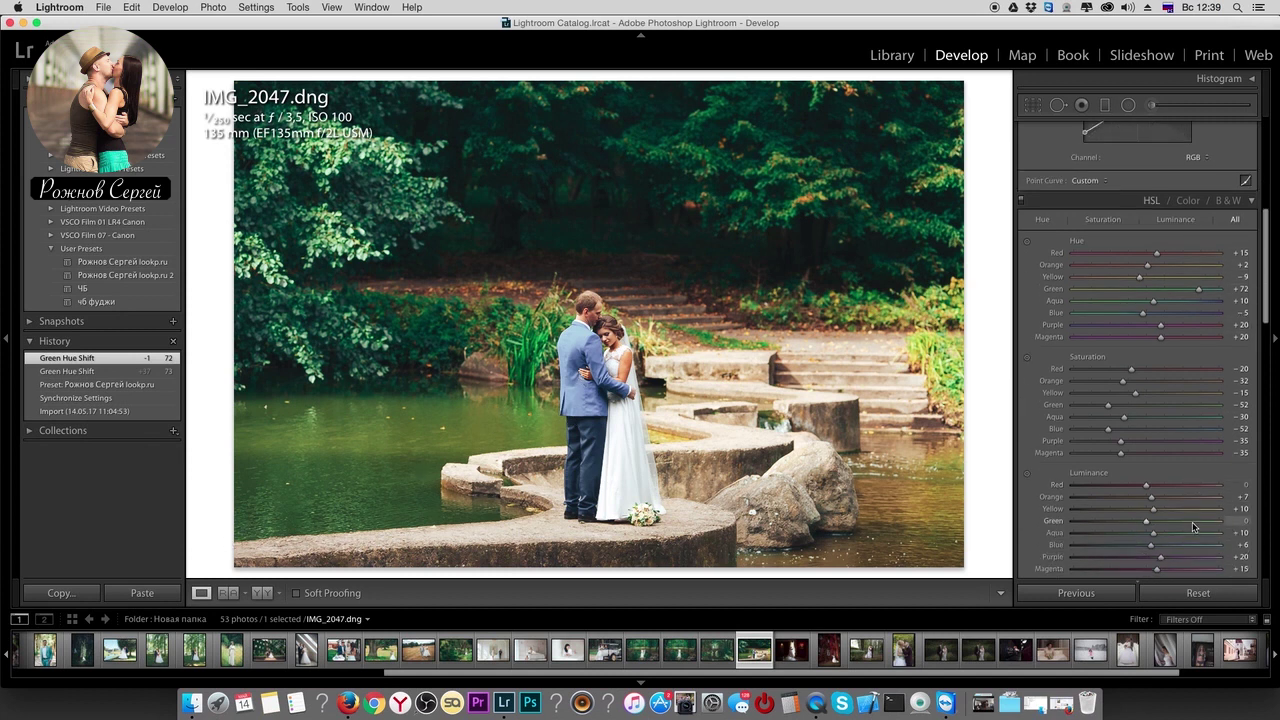
pyautogui.moveTo(1107, 429); pyautogui.dragTo(1155, 432)
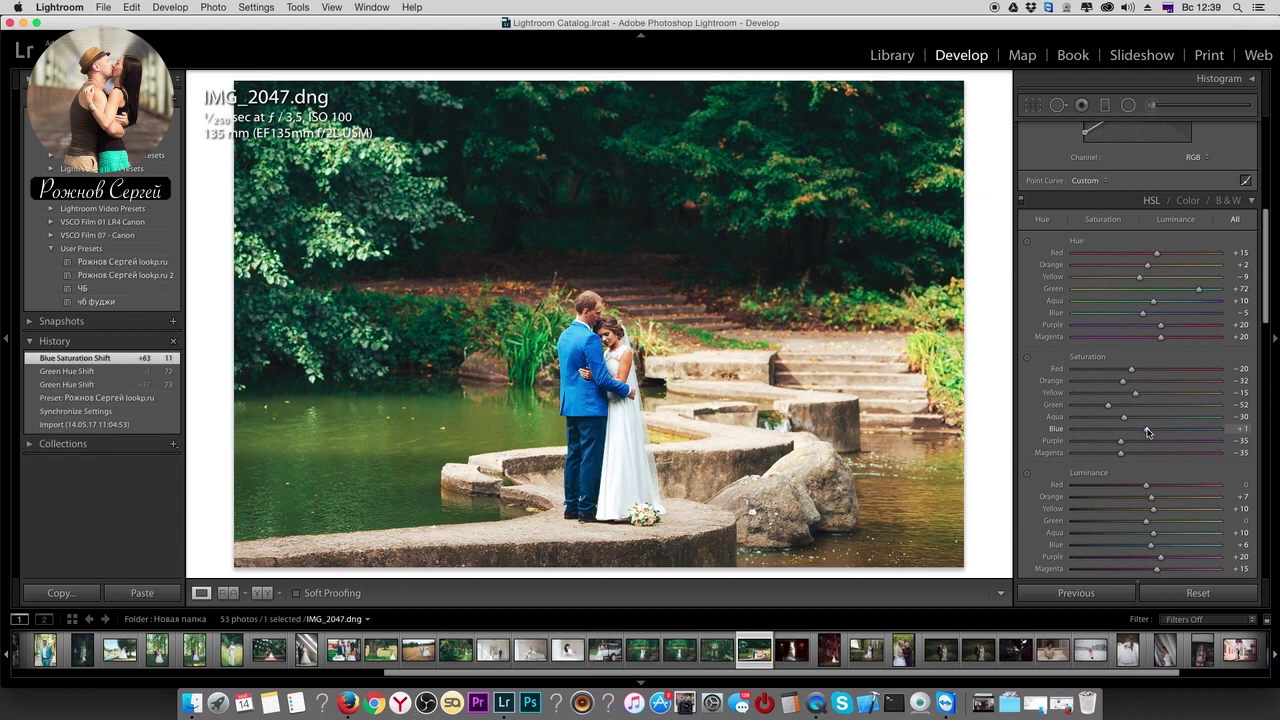
pyautogui.click(86, 289)
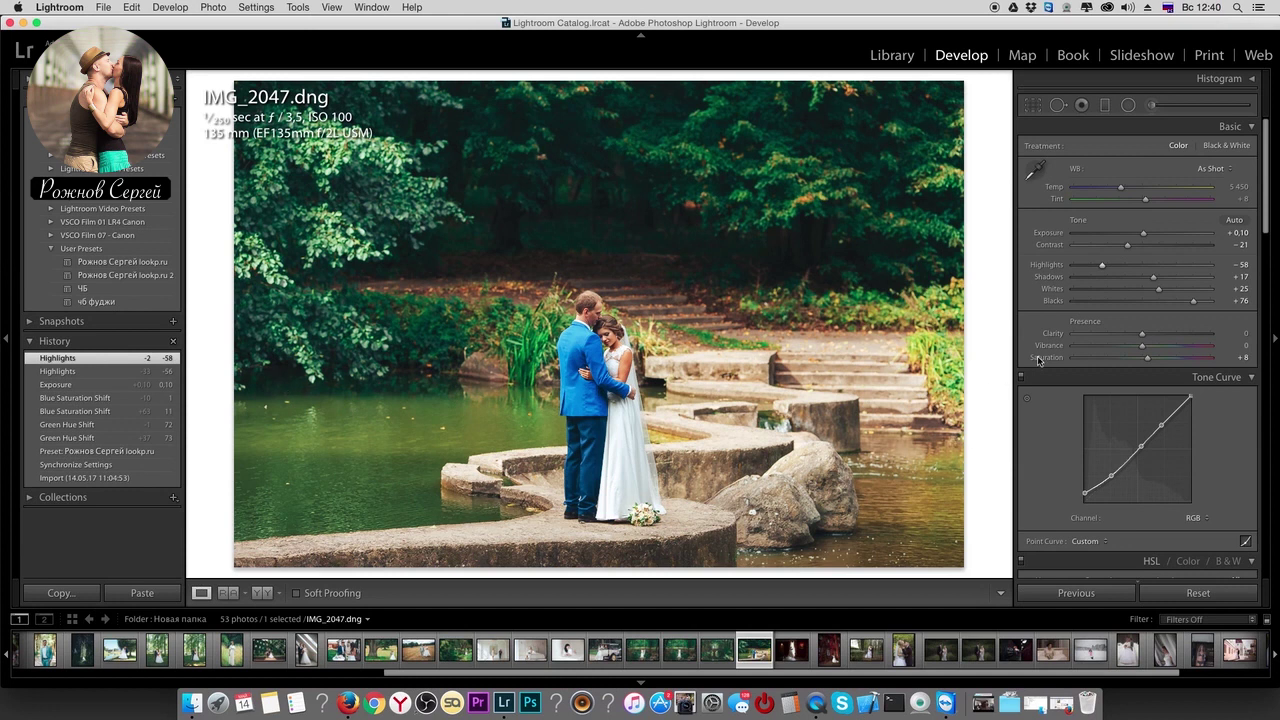
pyautogui.click(82, 288)
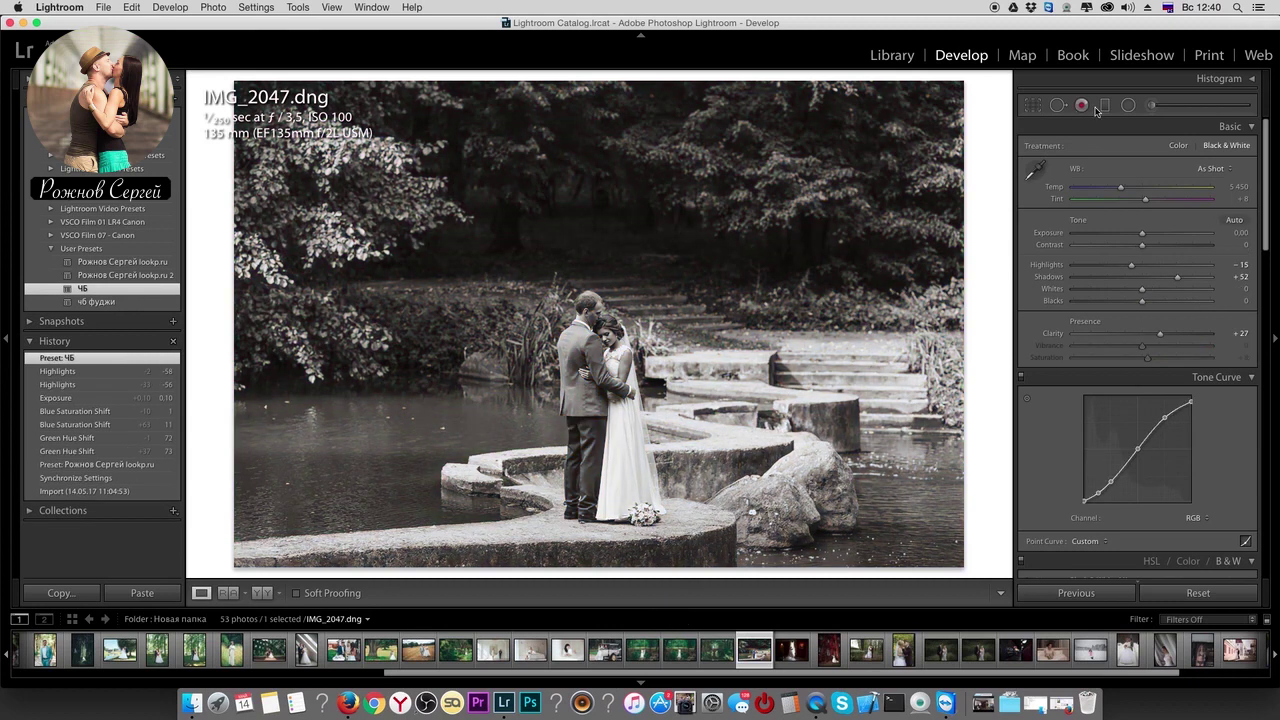
# - Draw a tall oval radial filter centred on the couple
pyautogui.click(1128, 105)
pyautogui.moveTo(584, 294)
pyautogui.mouseDown()
pyautogui.moveTo(680, 408)
pyautogui.moveTo(728, 319)
pyautogui.mouseUp()
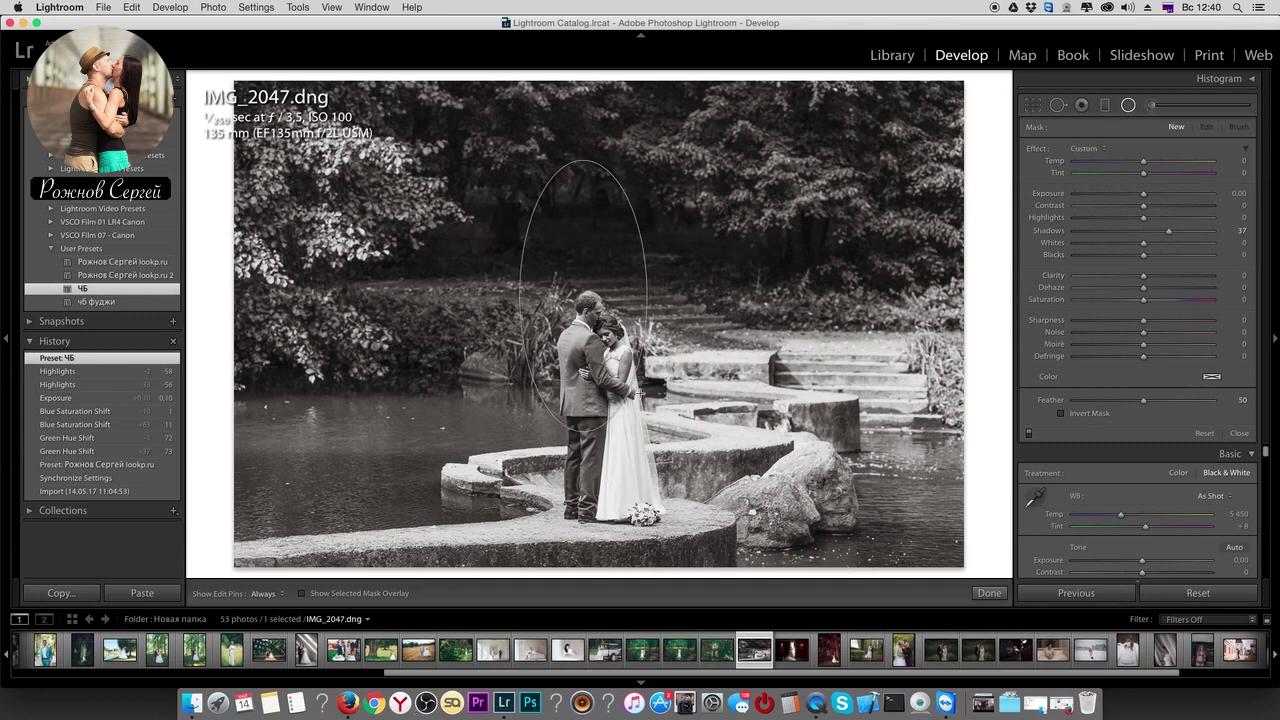
pyautogui.moveTo(728, 319); pyautogui.dragTo(648, 430)
pyautogui.moveTo(583, 297); pyautogui.dragTo(602, 395)
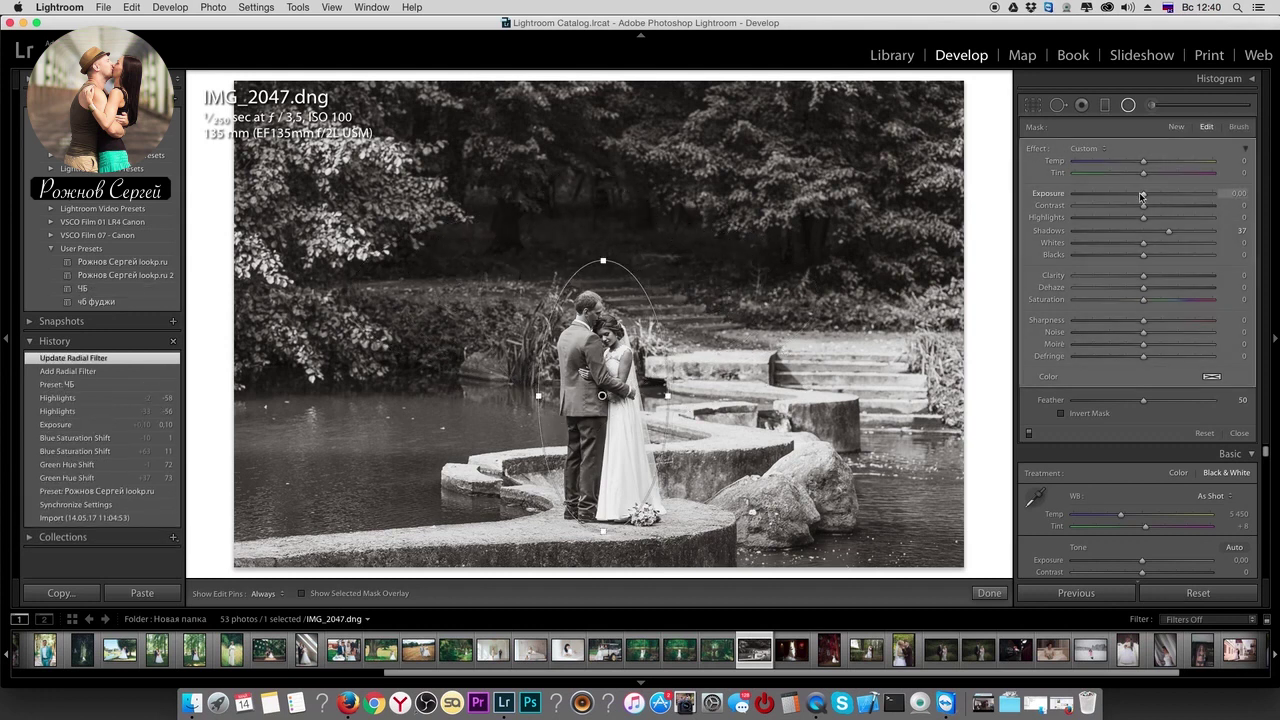
# - Darken outside the radial filter to -0.35 exposure, set Highlights -36, and advance to 1O7A8197.dng
pyautogui.moveTo(1142, 197); pyautogui.dragTo(1140, 197)
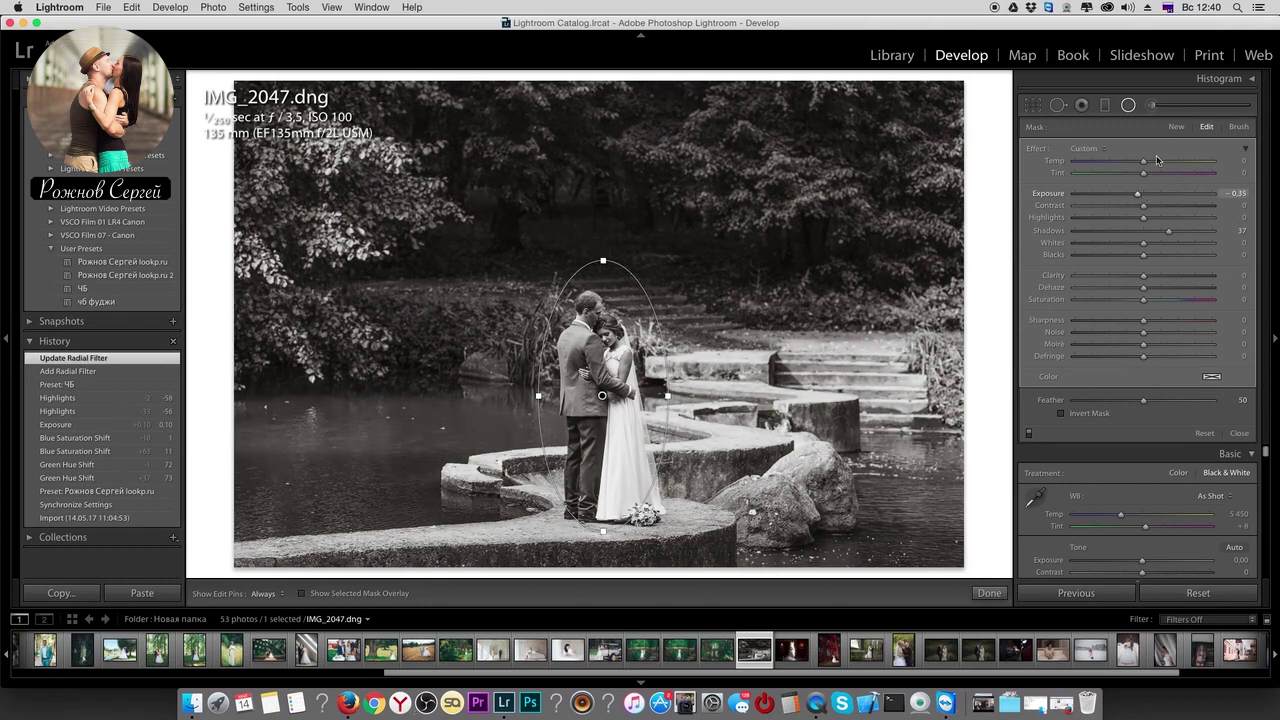
pyautogui.click(1129, 105)
pyautogui.moveTo(1127, 265); pyautogui.dragTo(1119, 267)
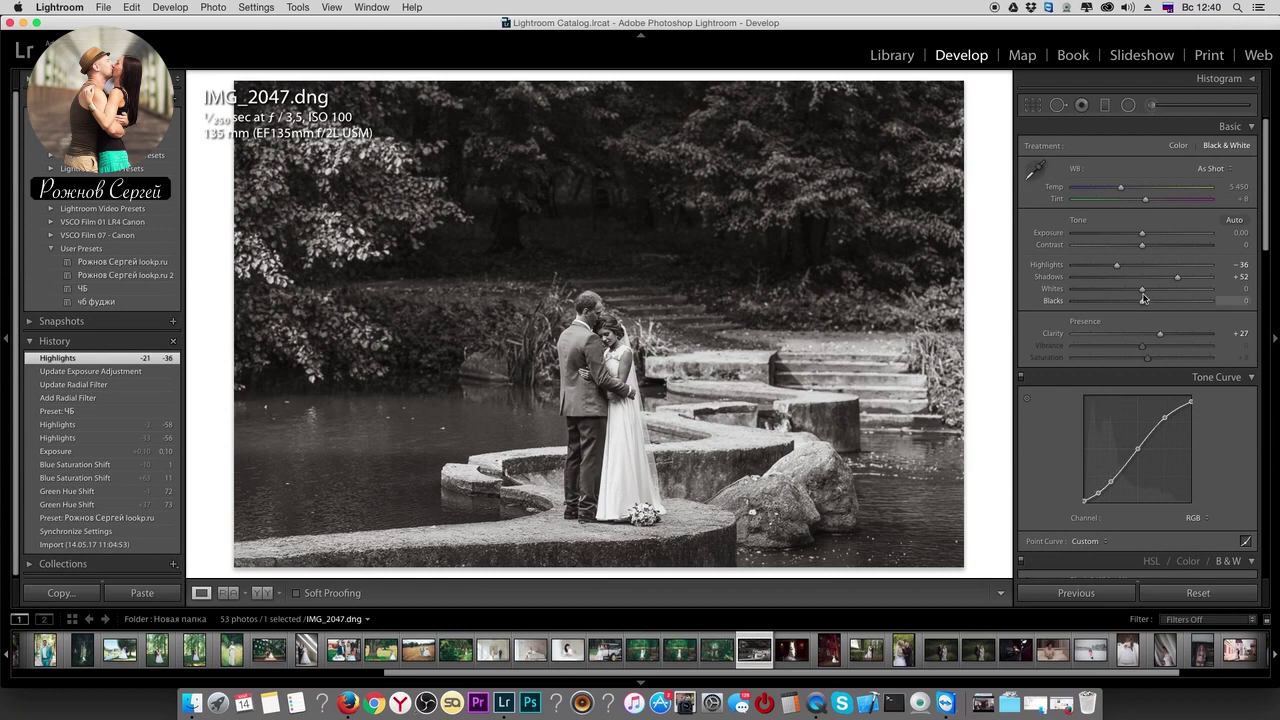
pyautogui.press('Right')
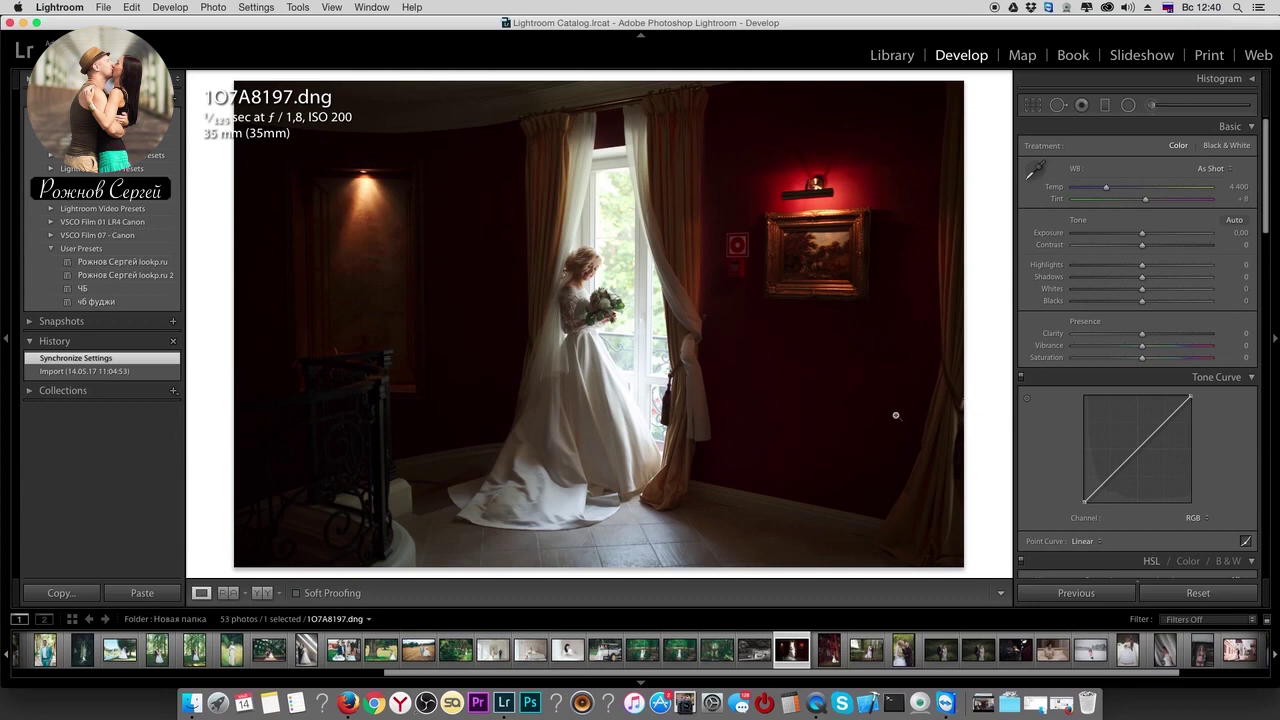
# - Apply the custom user preset, then lower Contrast to -43 and raise Shadows
pyautogui.click(129, 264)
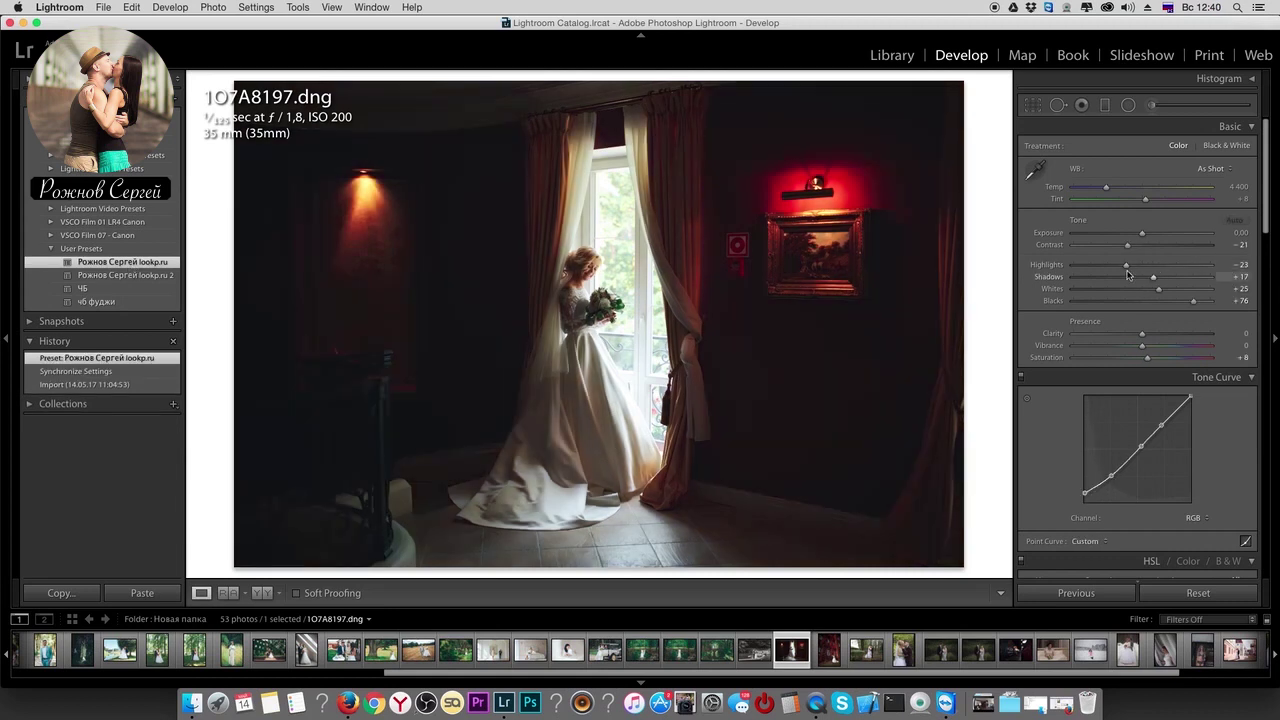
pyautogui.moveTo(1127, 245)
pyautogui.mouseDown()
pyautogui.moveTo(1112, 245)
pyautogui.moveTo(1184, 301)
pyautogui.moveTo(1104, 268)
pyautogui.moveTo(1181, 280)
pyautogui.mouseUp()
pyautogui.click(1186, 277)
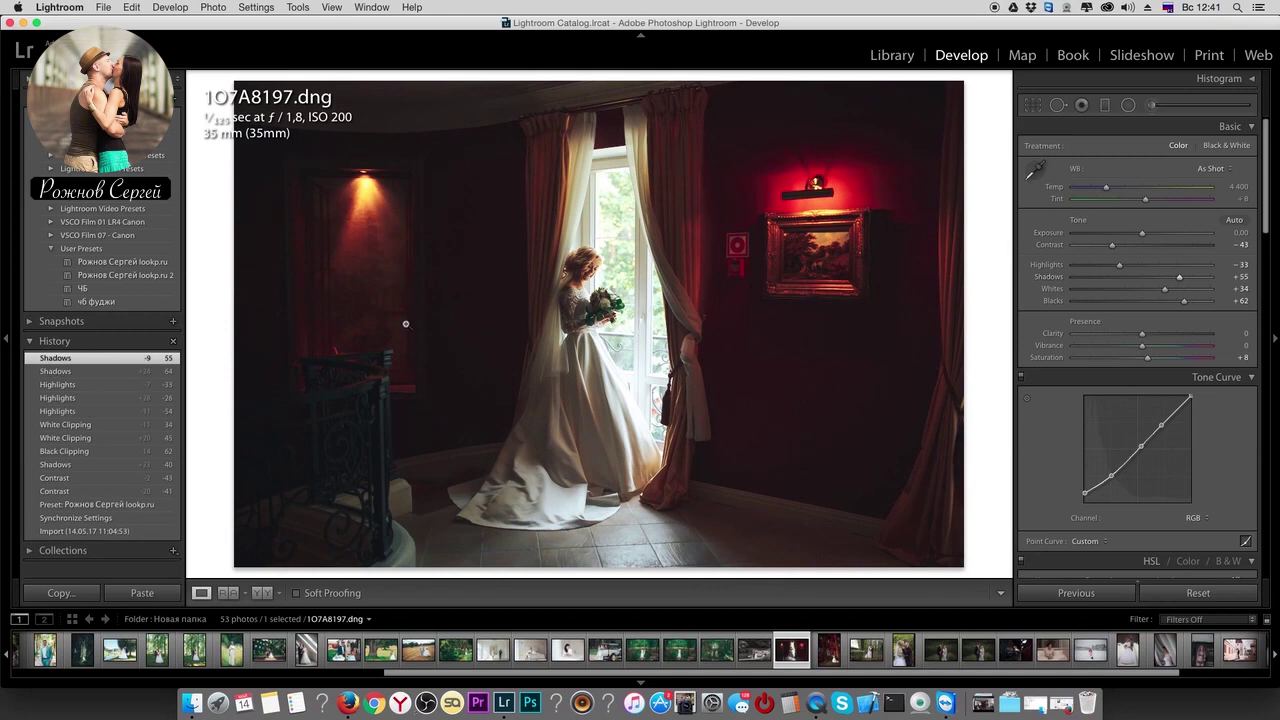
# - Compare against the ungraded history state, then settle Shadows at +41 and Temp at 4390
pyautogui.click(90, 516)
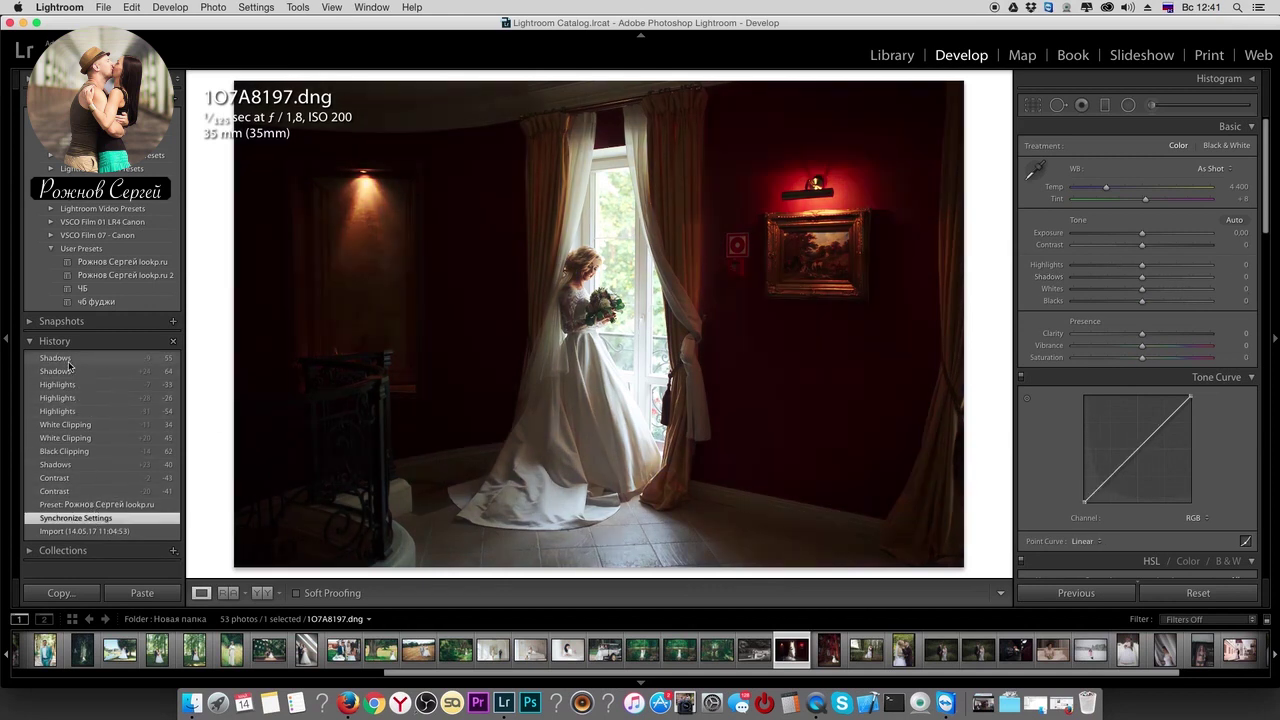
pyautogui.click(68, 360)
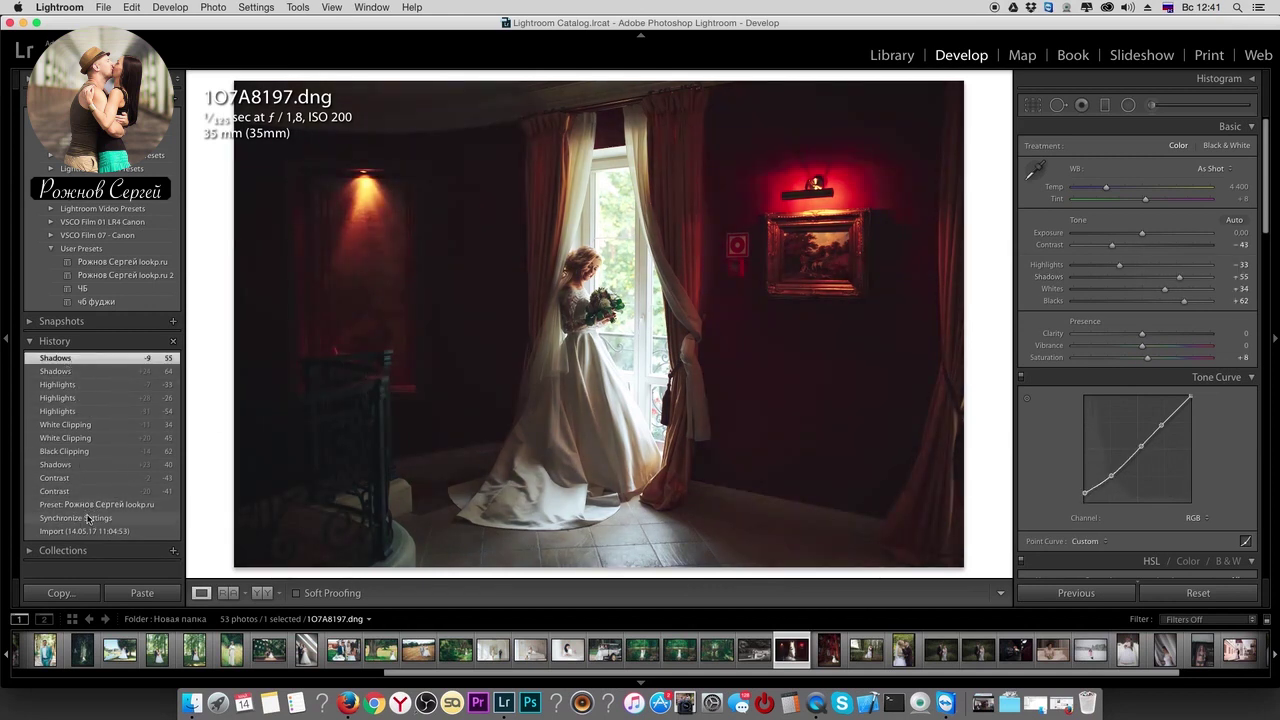
pyautogui.click(87, 518)
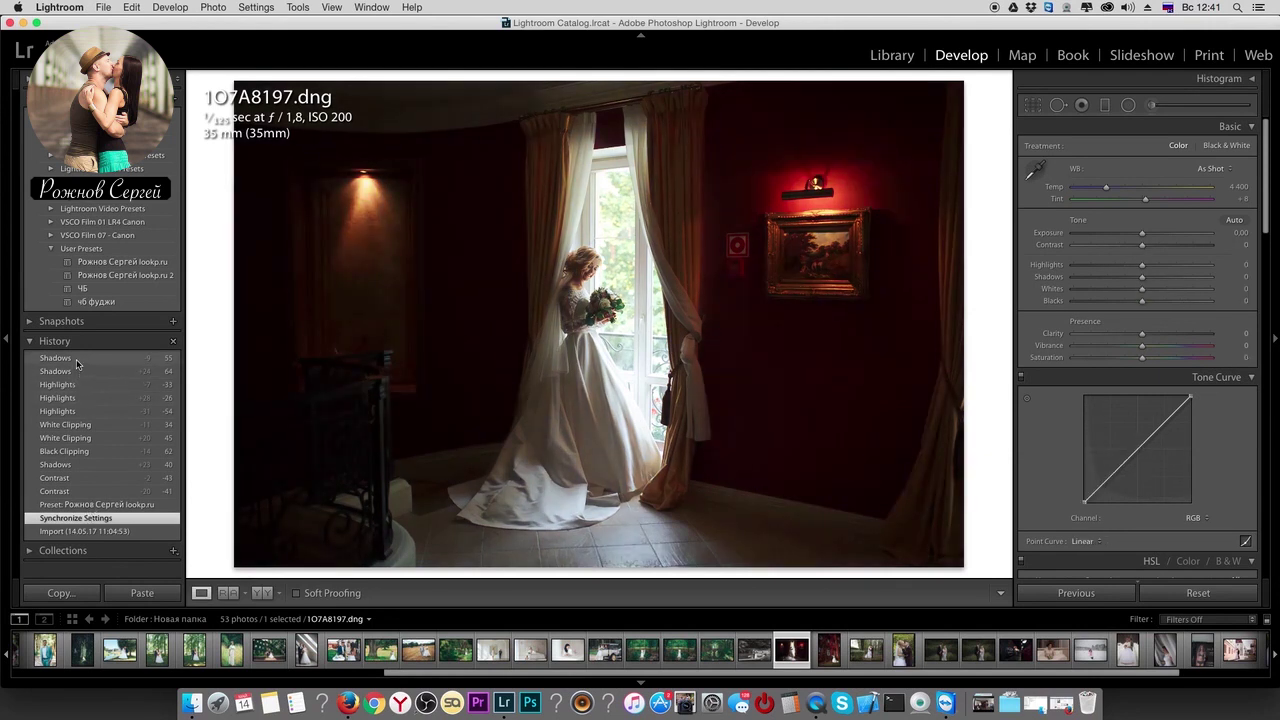
pyautogui.click(76, 358)
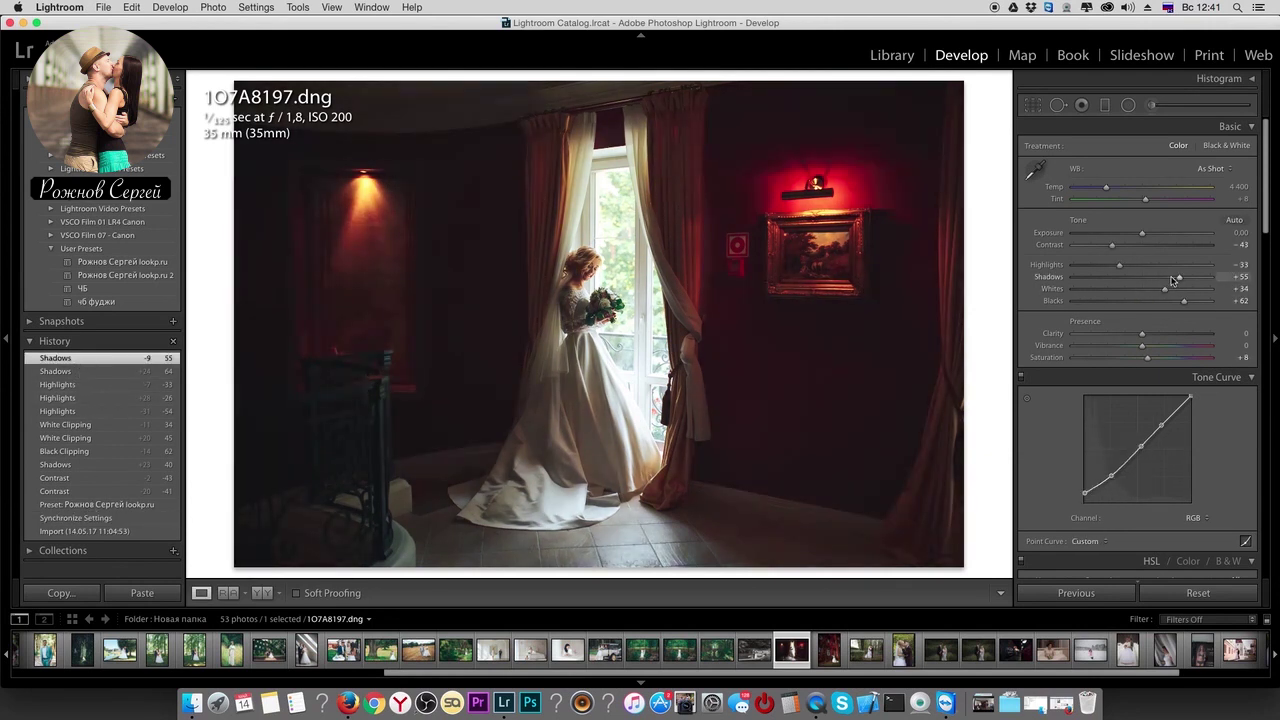
pyautogui.moveTo(1170, 280); pyautogui.dragTo(1170, 280)
pyautogui.moveTo(1107, 190); pyautogui.dragTo(1107, 190)
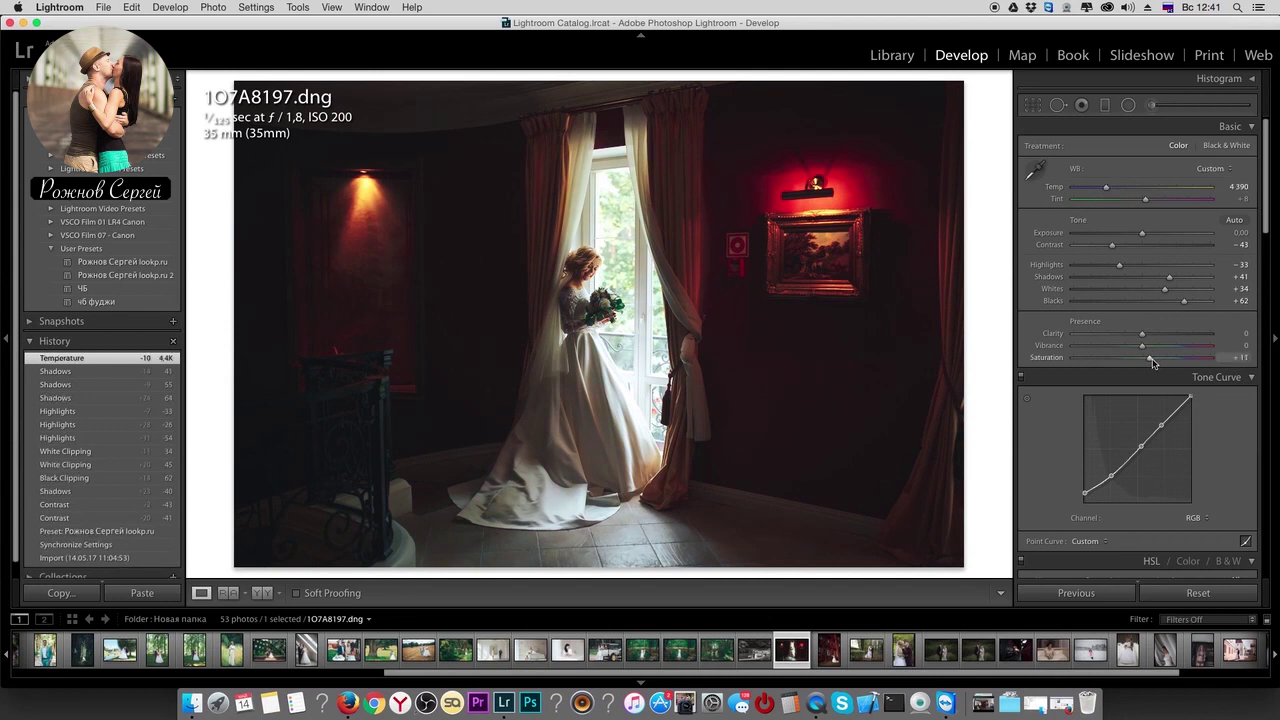
# - Set Saturation to +11 and Orange luminance in HSL to +23
pyautogui.moveTo(1153, 363); pyautogui.dragTo(1153, 363)
pyautogui.scroll(-5, 1165, 420)
pyautogui.scroll(-1, 1175, 464)
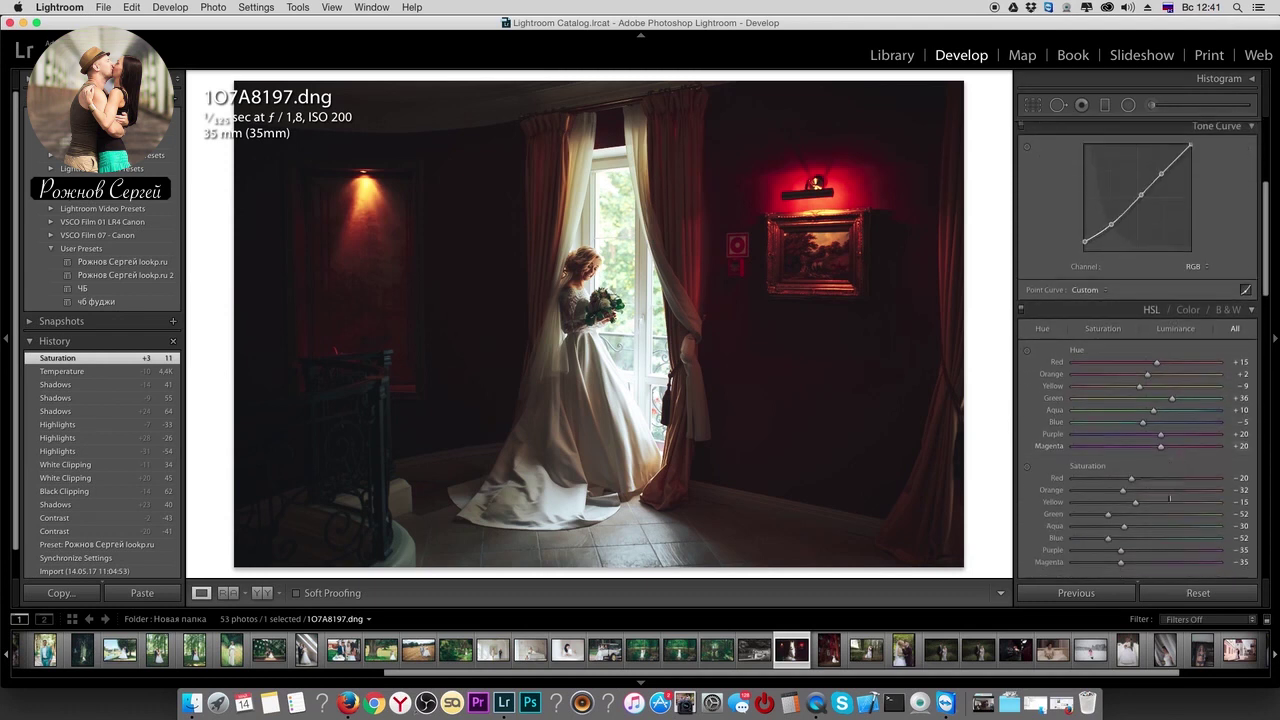
pyautogui.scroll(-3, 1169, 497)
pyautogui.moveTo(1163, 453); pyautogui.dragTo(1164, 455)
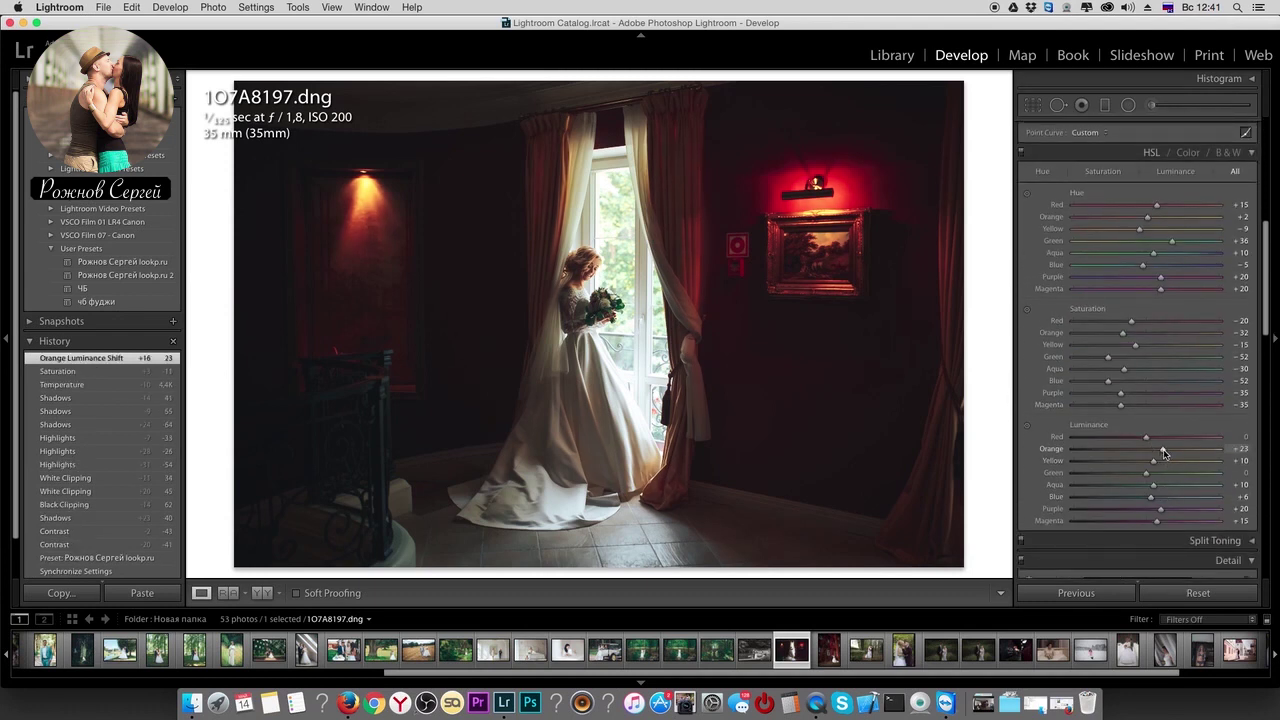
pyautogui.click(1163, 453)
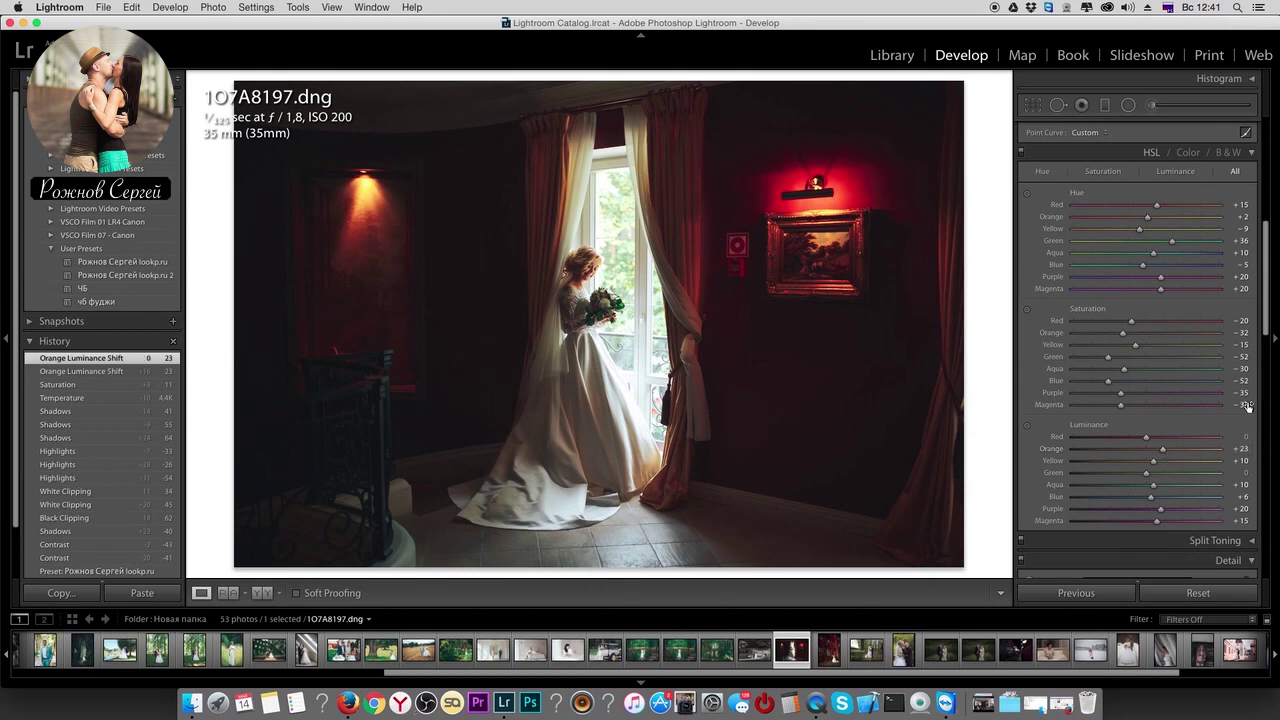
pyautogui.scroll(-2, 114, 520)
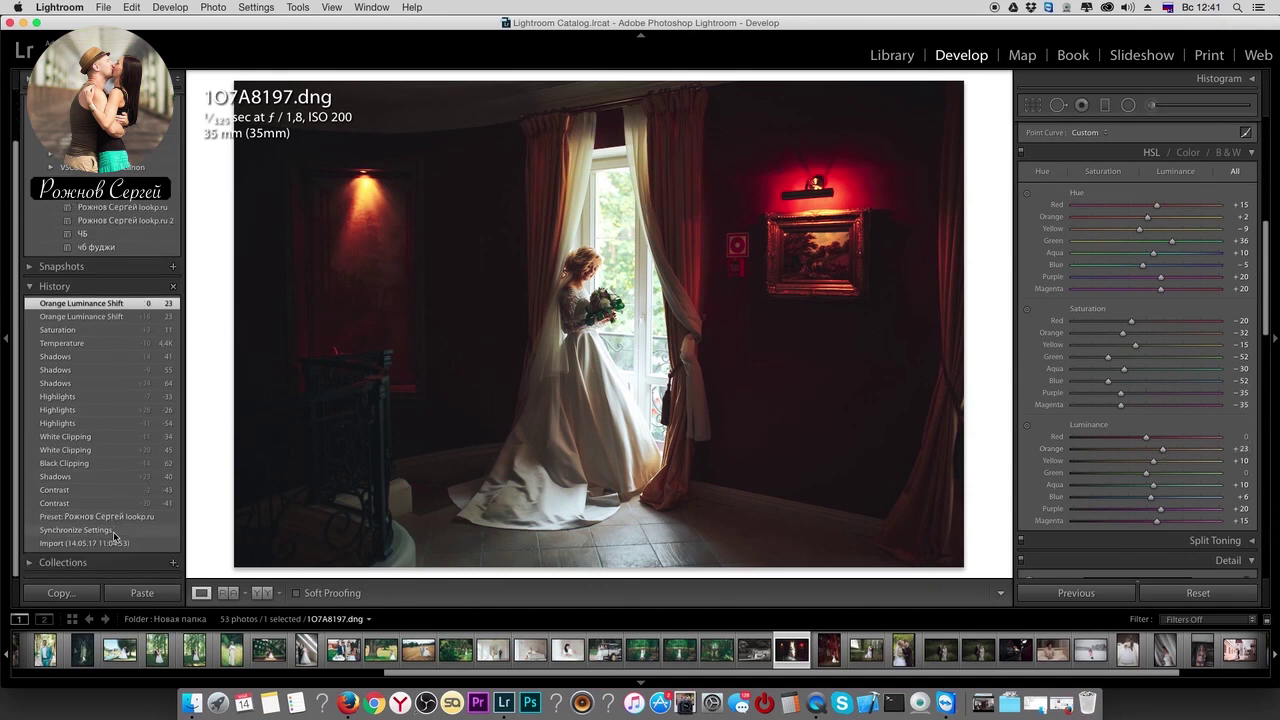
# - Compare earlier and original history states, then return to the latest edit
pyautogui.click(115, 531)
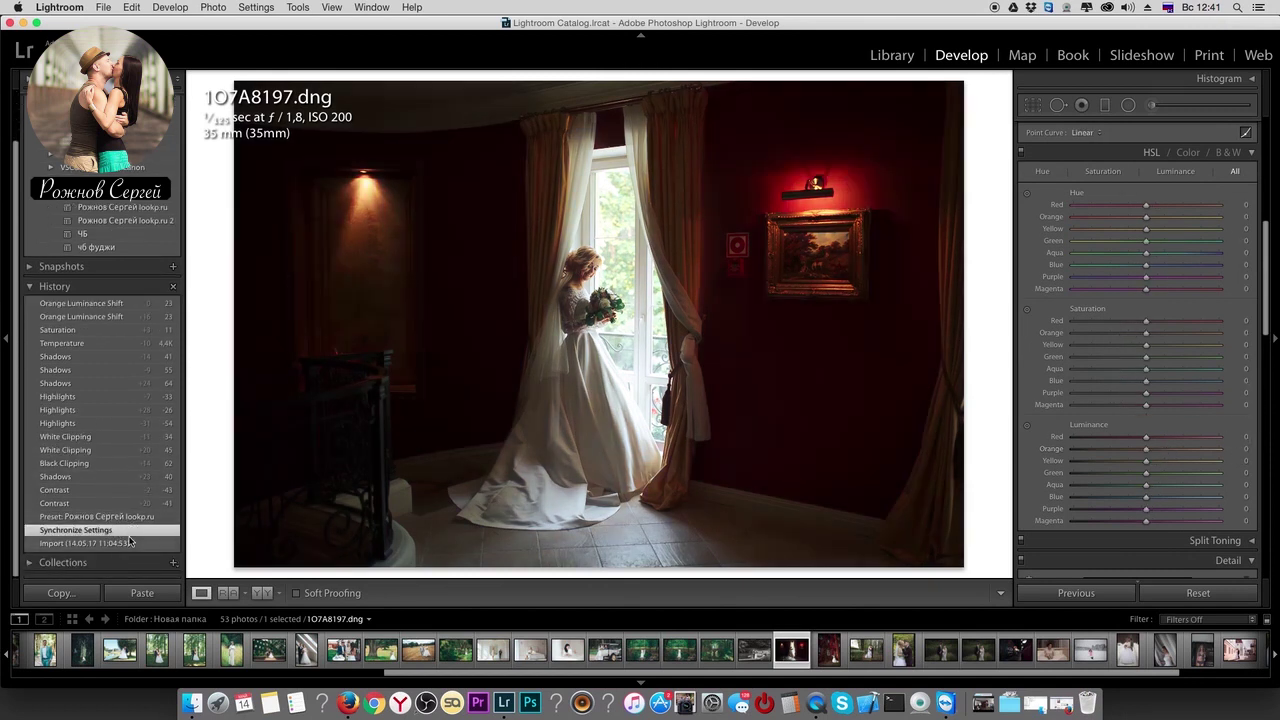
pyautogui.click(128, 543)
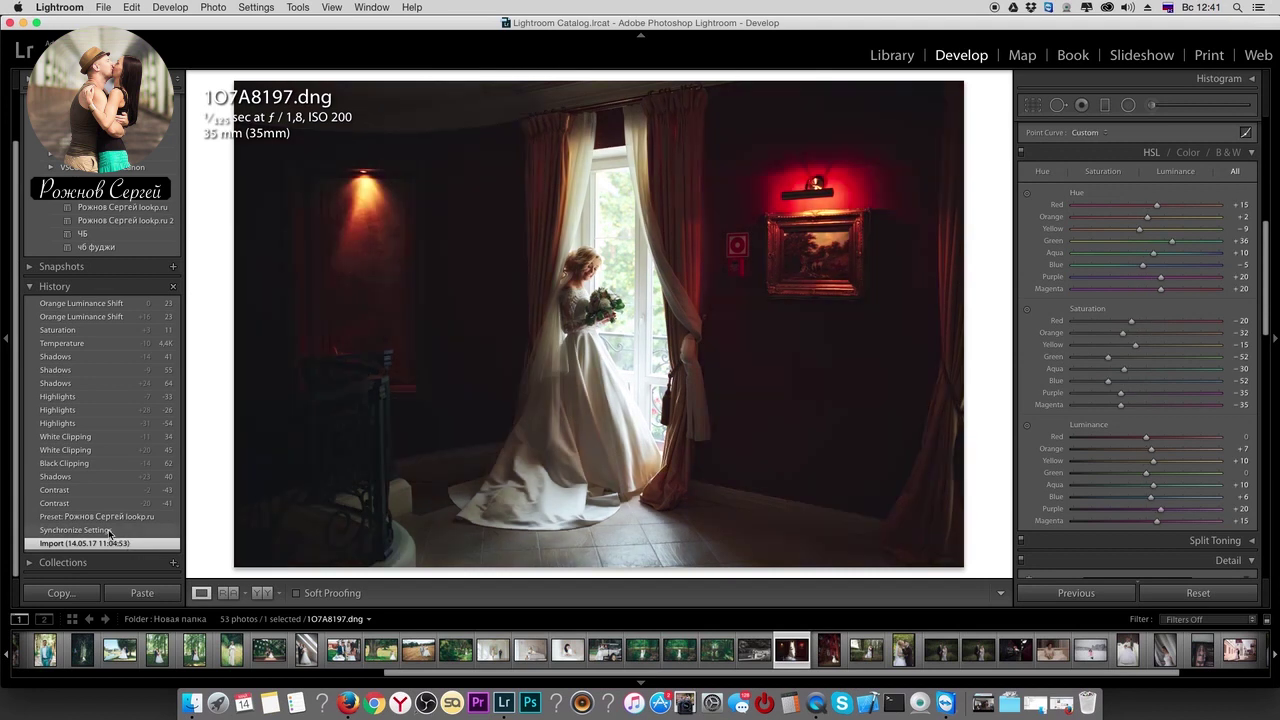
pyautogui.click(104, 531)
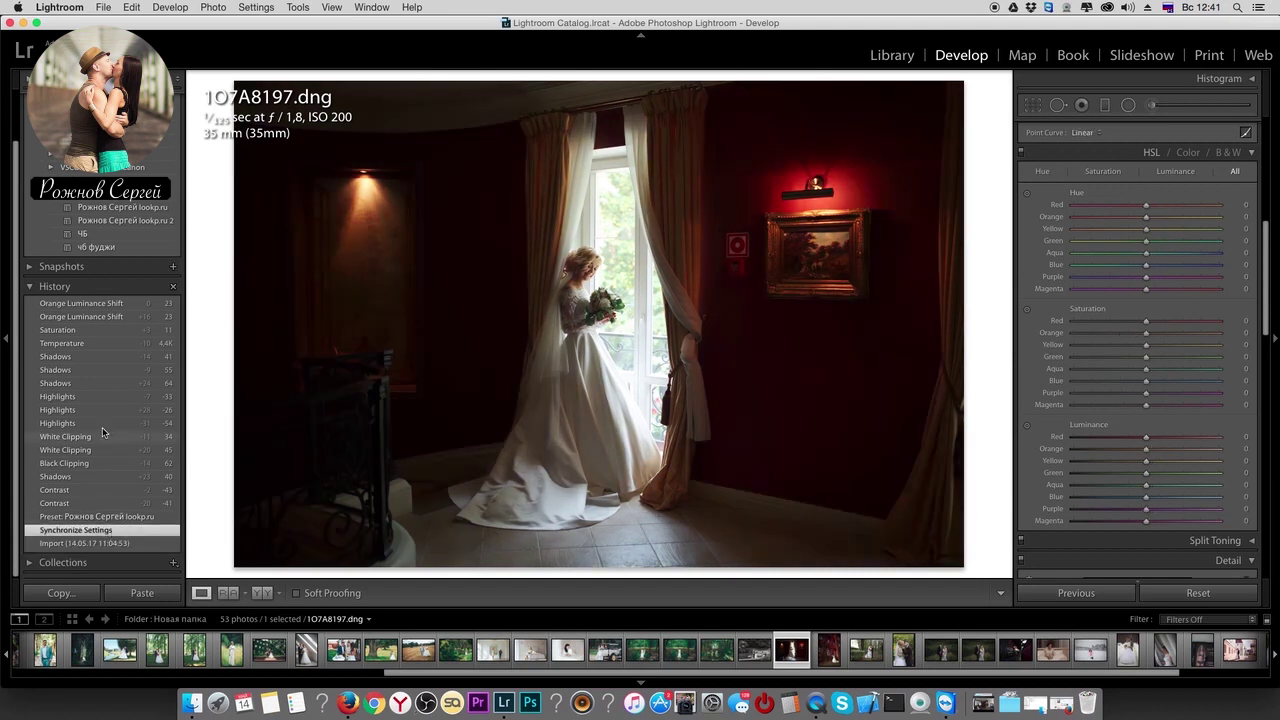
pyautogui.click(91, 305)
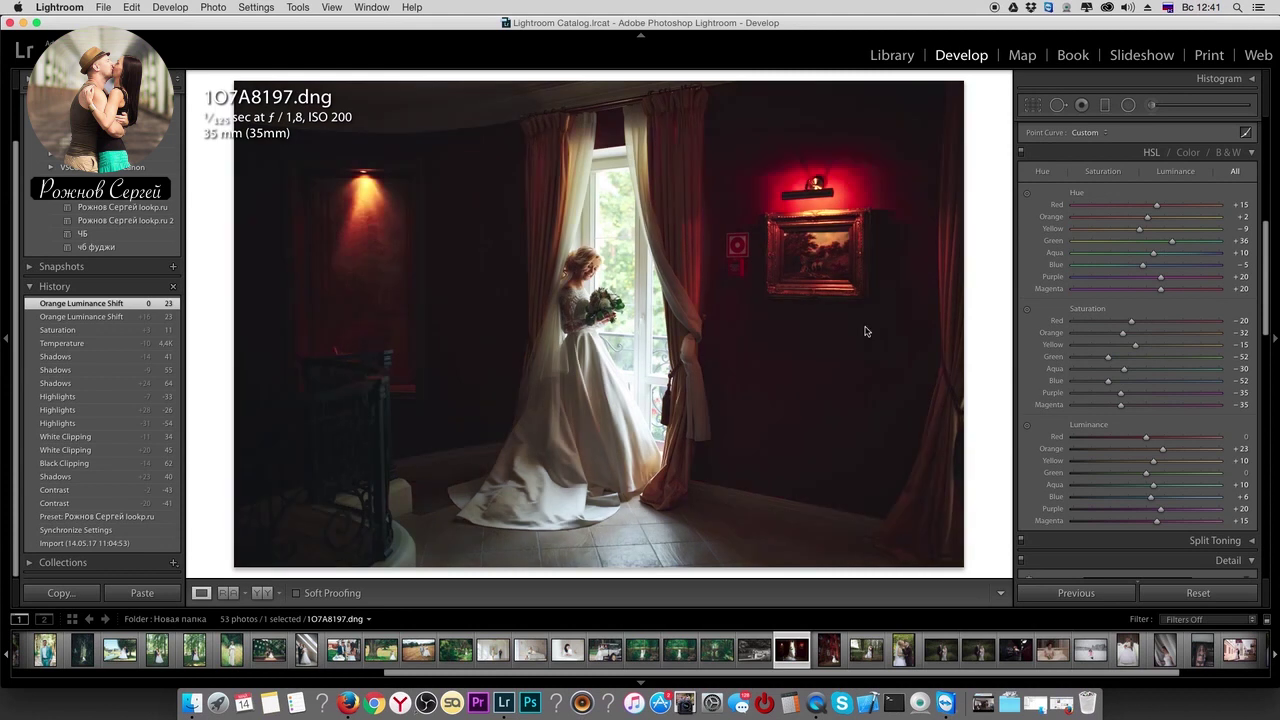
# - Pull the tone curve's black point down into the bottom-left corner
pyautogui.scroll(5, 1102, 451)
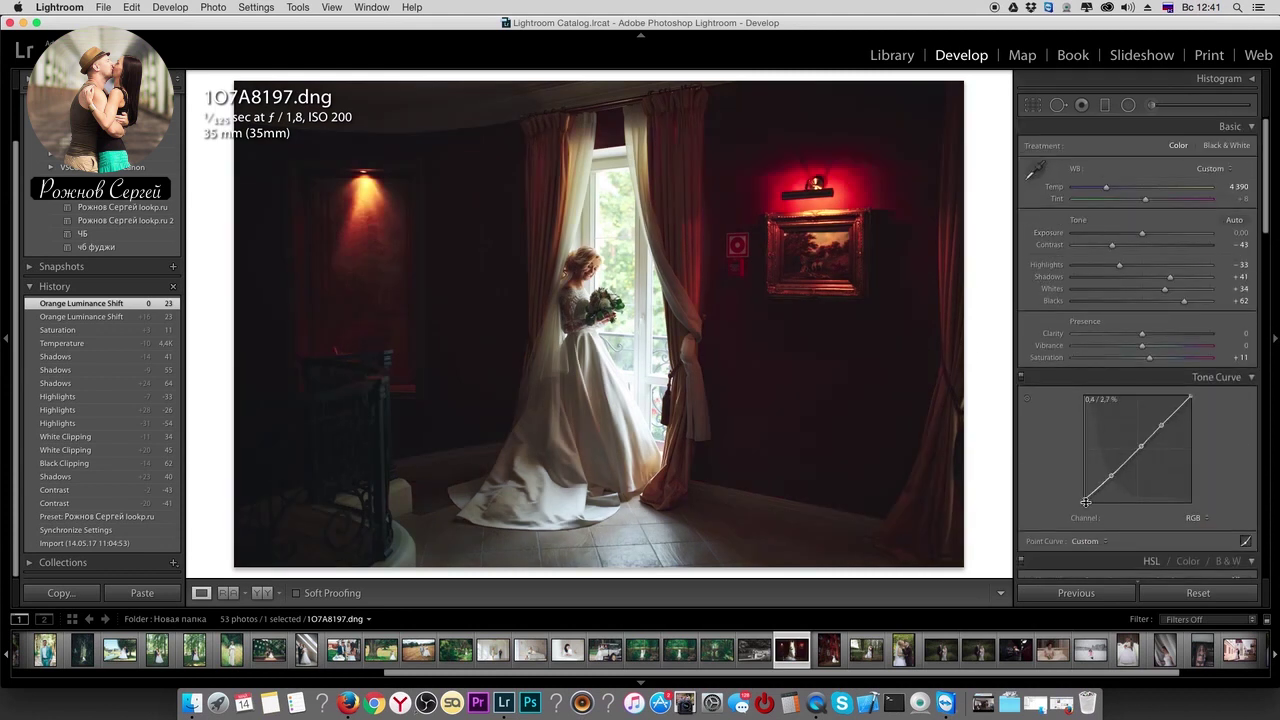
pyautogui.moveTo(1085, 493); pyautogui.dragTo(1084, 501)
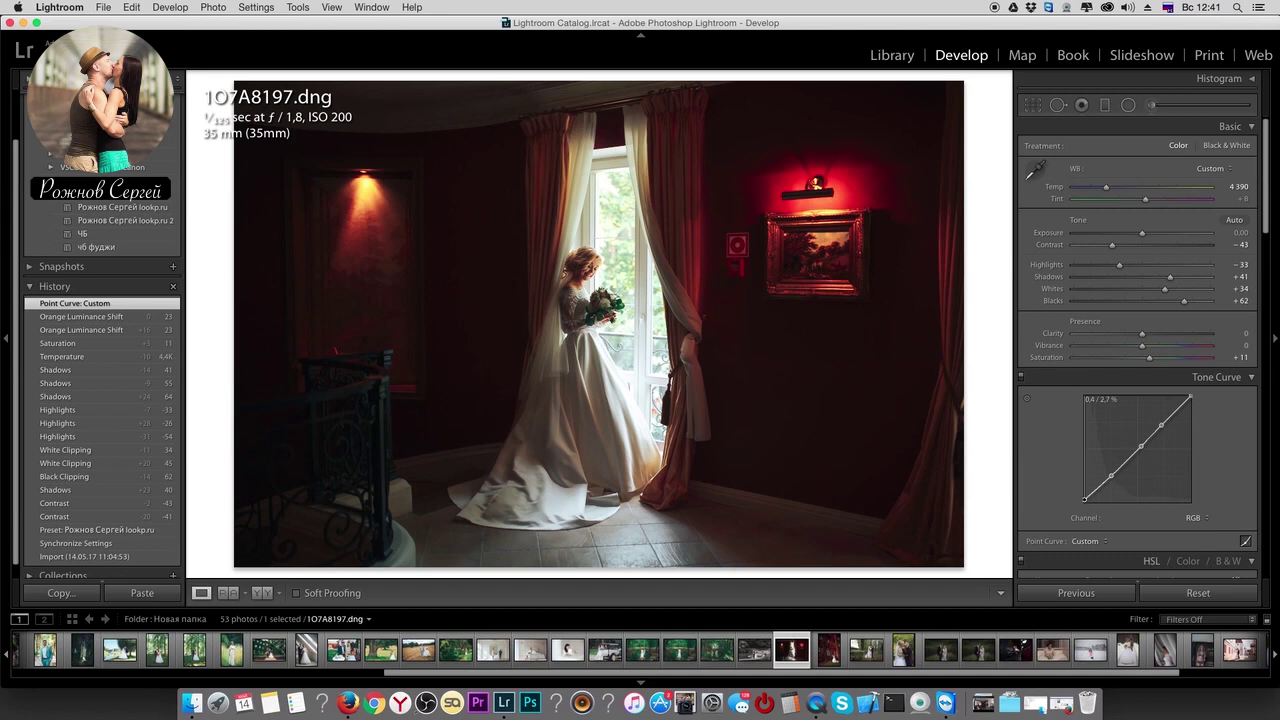
pyautogui.moveTo(1085, 497); pyautogui.dragTo(1114, 496)
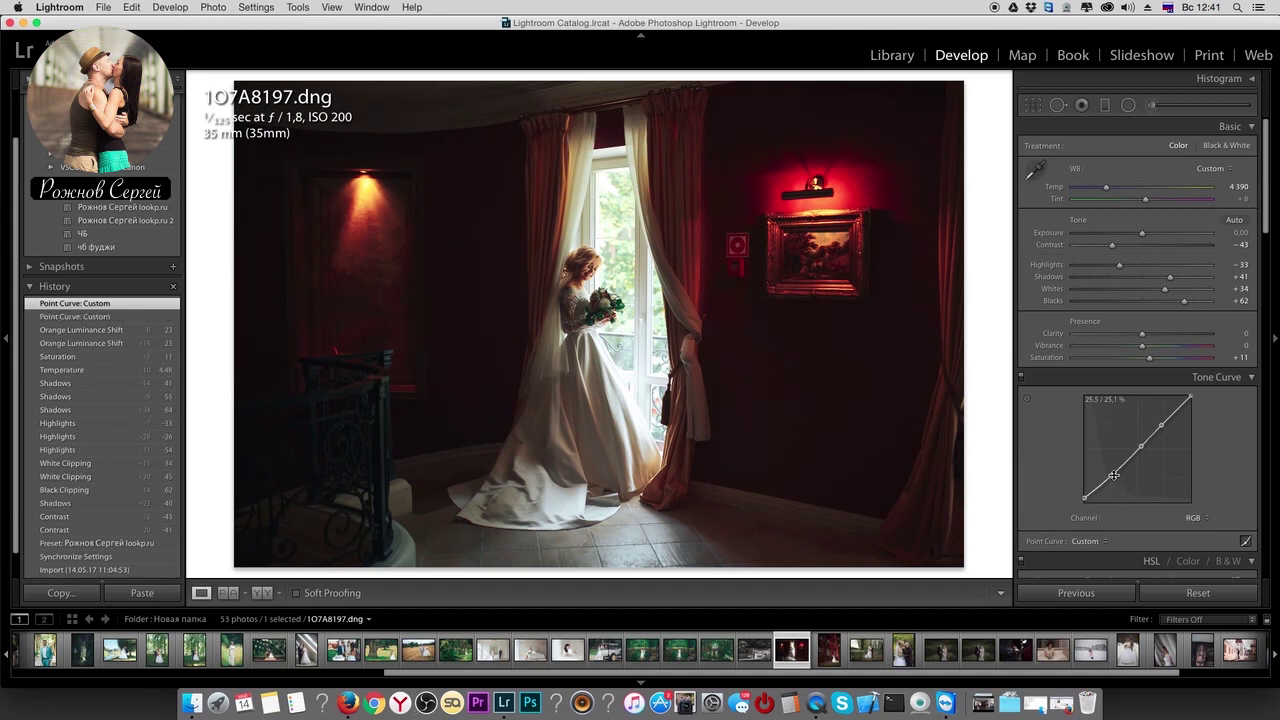
# - Set Blacks +45, Contrast -57, Clarity -9, Whites +55 and Temp 4049
pyautogui.moveTo(1184, 300); pyautogui.dragTo(1136, 338)
pyautogui.moveTo(1102, 249); pyautogui.dragTo(1104, 249)
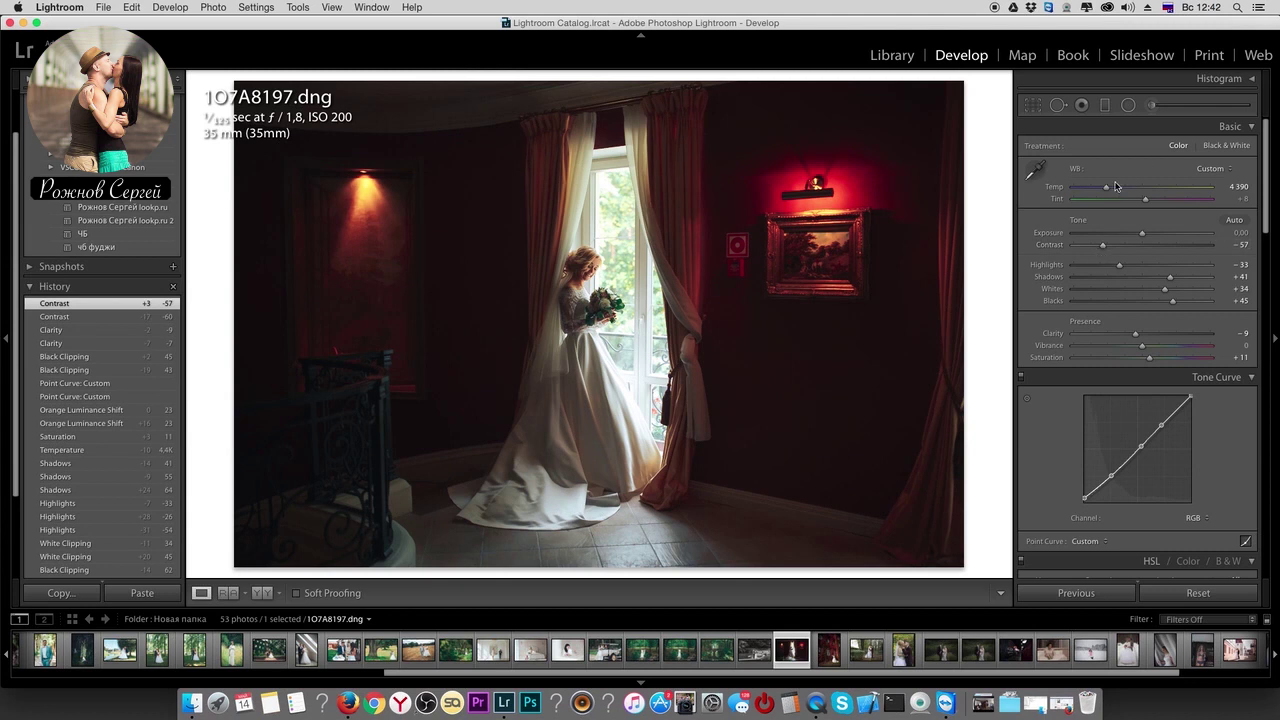
pyautogui.moveTo(1108, 192); pyautogui.dragTo(1105, 193)
pyautogui.moveTo(1103, 188); pyautogui.dragTo(1103, 188)
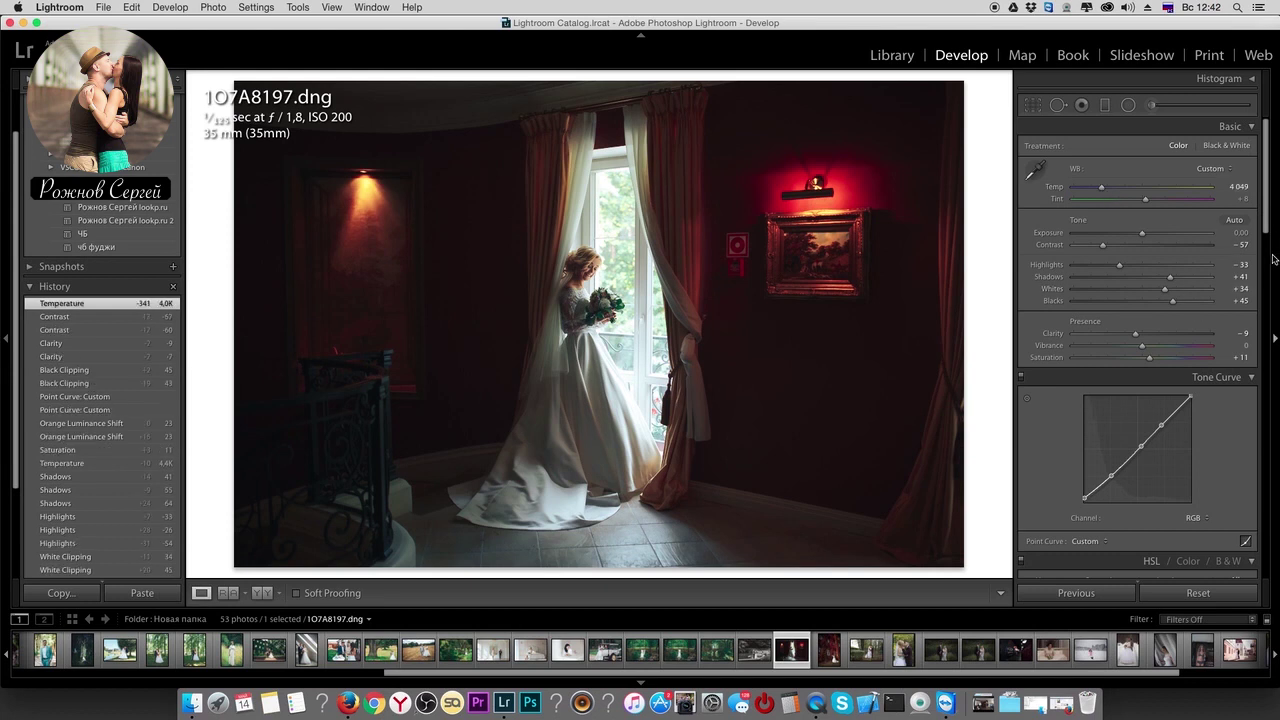
pyautogui.moveTo(1164, 288); pyautogui.dragTo(1180, 290)
# - In HSL, raise Blue saturation from -52 to +15 after briefly overshooting to +36
pyautogui.scroll(-3, 1150, 295)
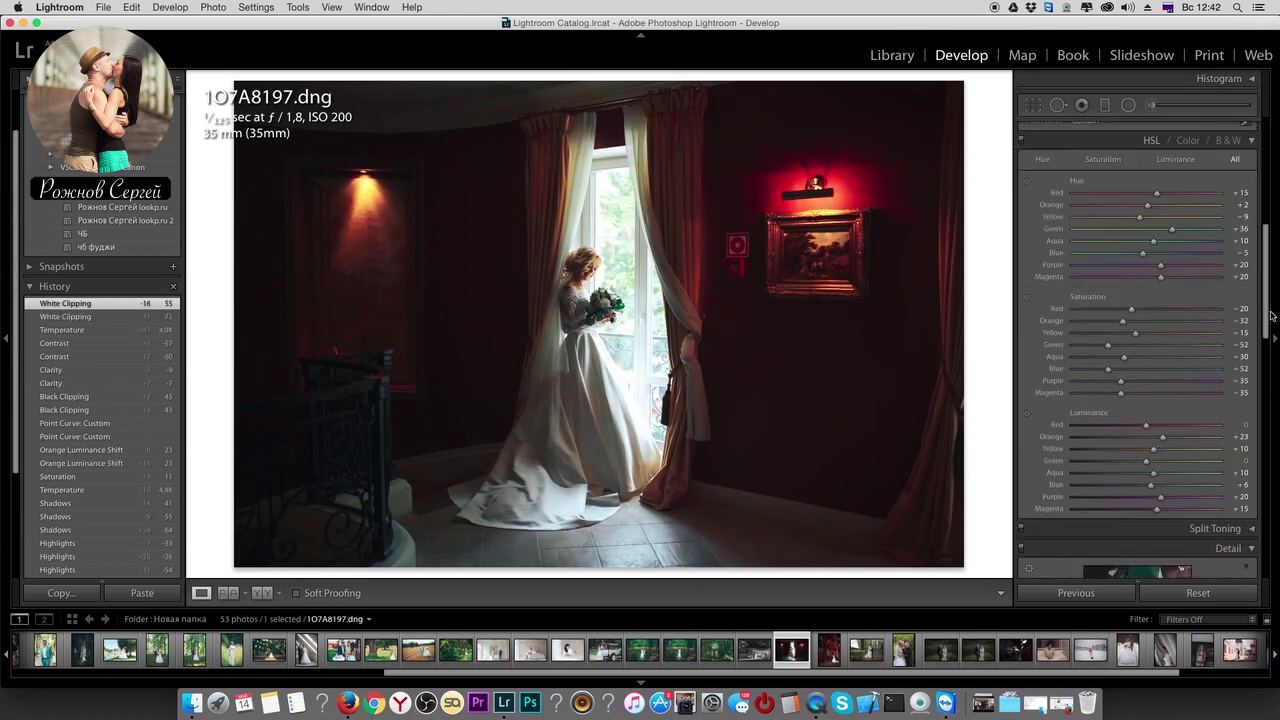
pyautogui.scroll(-5, 1140, 297)
pyautogui.scroll(-3, 1122, 299)
pyautogui.moveTo(1108, 273)
pyautogui.mouseDown()
pyautogui.moveTo(1188, 280)
pyautogui.moveTo(1176, 281)
pyautogui.mouseUp()
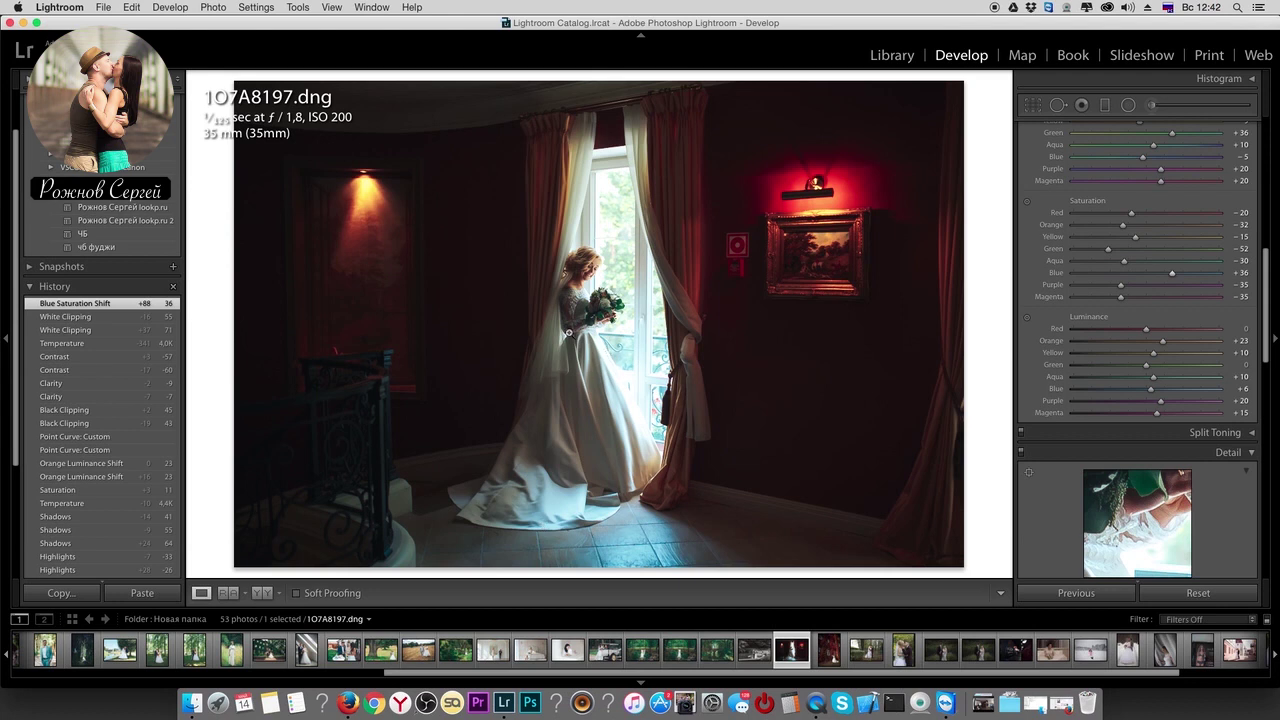
pyautogui.moveTo(1185, 277)
pyautogui.mouseDown()
pyautogui.moveTo(1057, 284)
pyautogui.moveTo(1161, 286)
pyautogui.mouseUp()
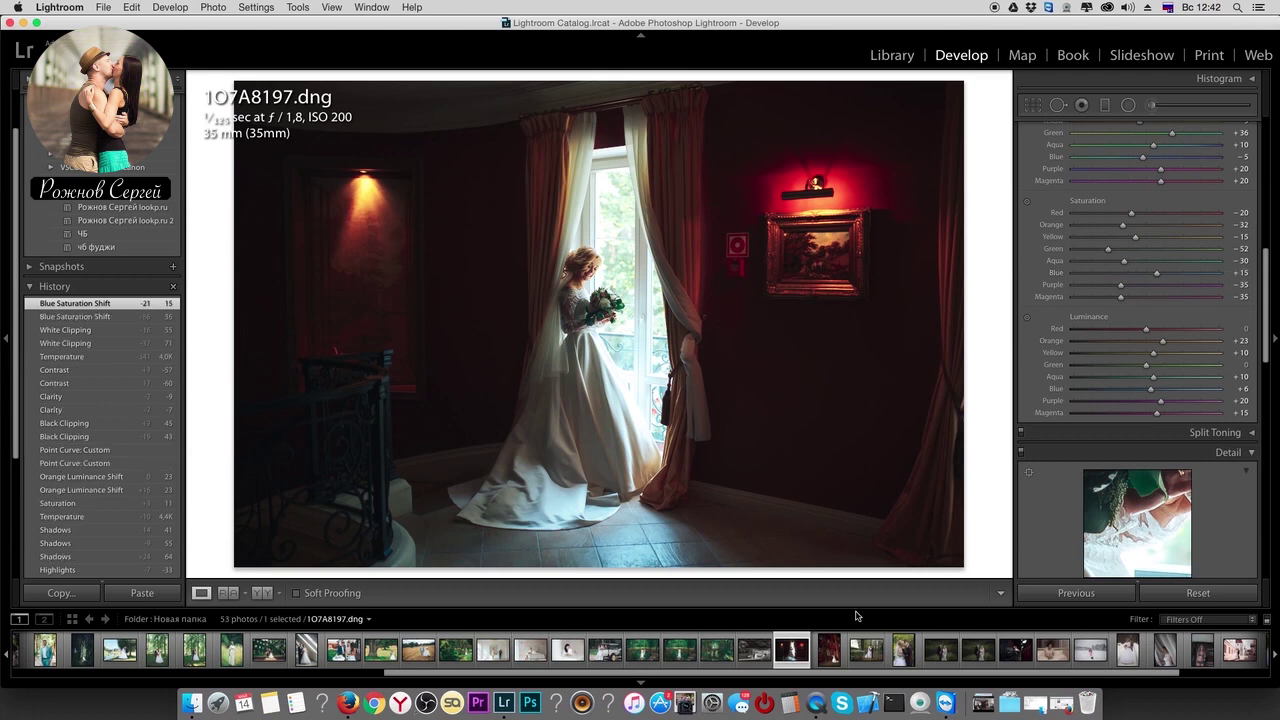
# - Open the ivy photo, apply the custom user preset, lower Highlights to about -48, raise Whites
pyautogui.click(829, 650)
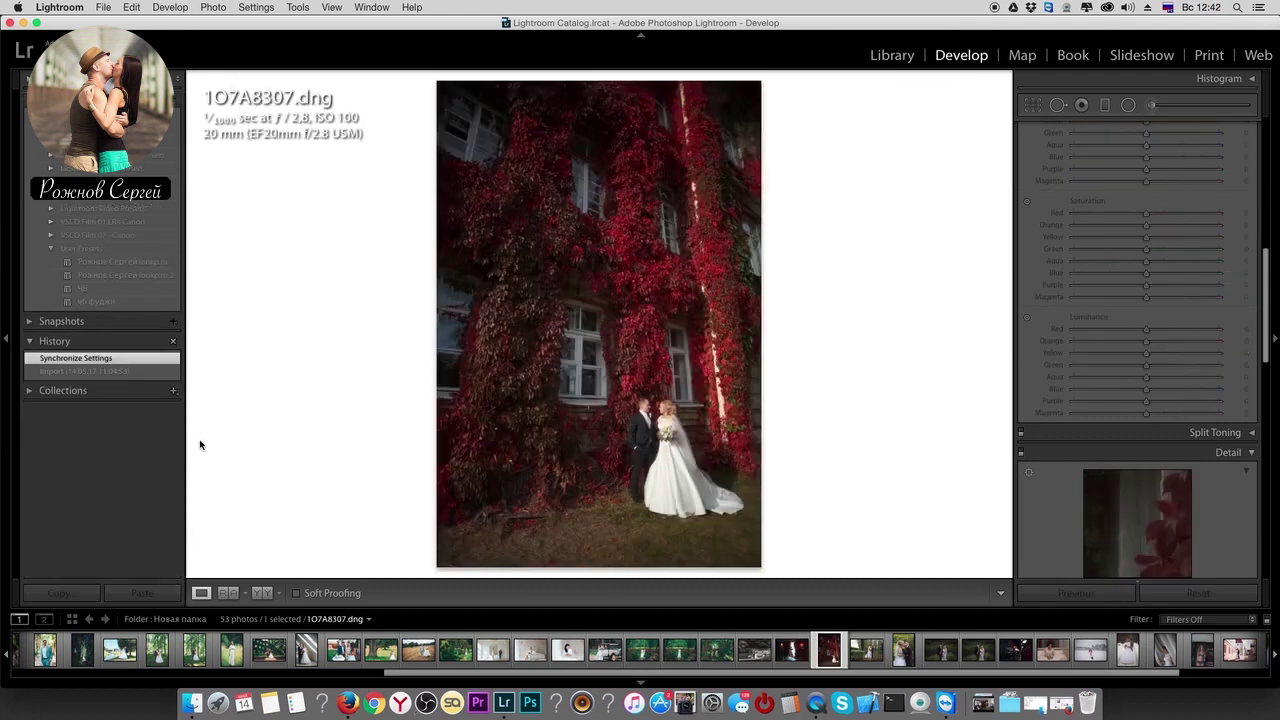
pyautogui.click(112, 262)
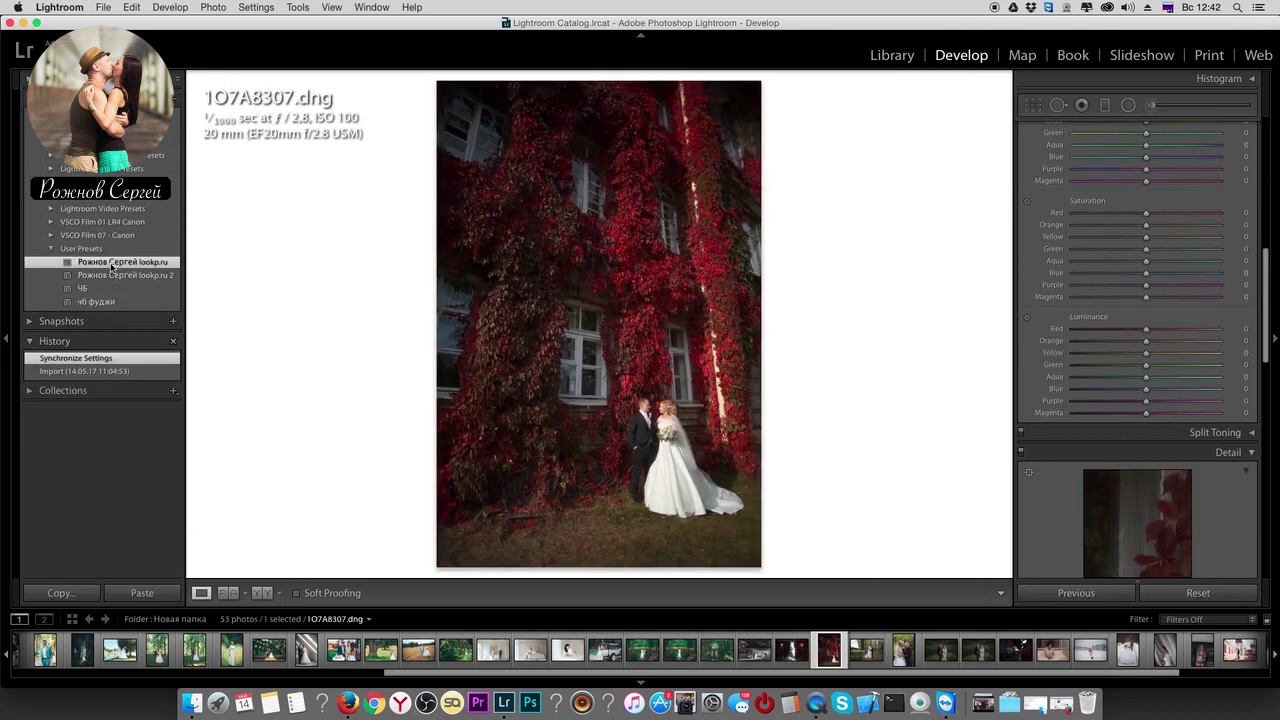
pyautogui.scroll(3, 1110, 260)
pyautogui.scroll(7, 1121, 248)
pyautogui.moveTo(1125, 264)
pyautogui.mouseDown()
pyautogui.moveTo(1095, 266)
pyautogui.moveTo(1112, 270)
pyautogui.moveTo(1110, 245)
pyautogui.mouseUp()
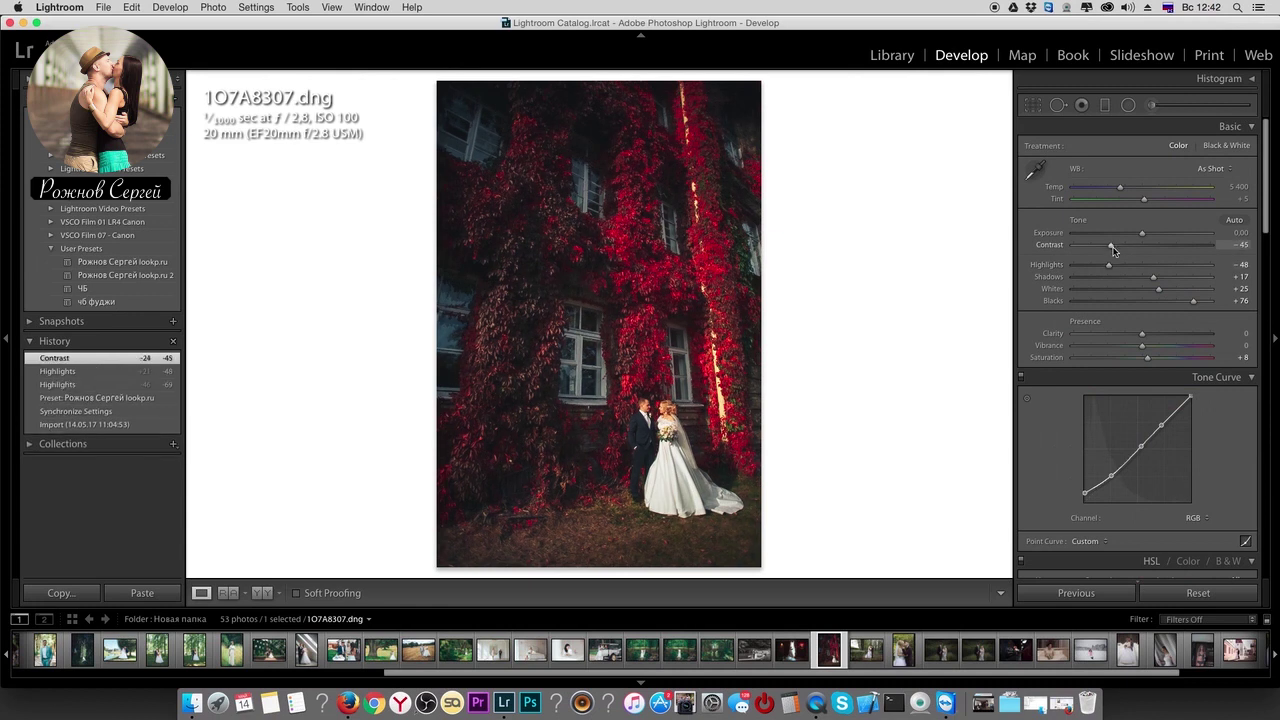
pyautogui.moveTo(1175, 290)
pyautogui.mouseDown()
pyautogui.moveTo(1171, 277)
pyautogui.moveTo(1178, 300)
pyautogui.mouseUp()
# - Set Exposure +0.10, Highlights -76, Shadows +58, Blacks +65, Saturation +3, then select 7Z1A2501.dng
pyautogui.moveTo(1146, 237); pyautogui.dragTo(1145, 237)
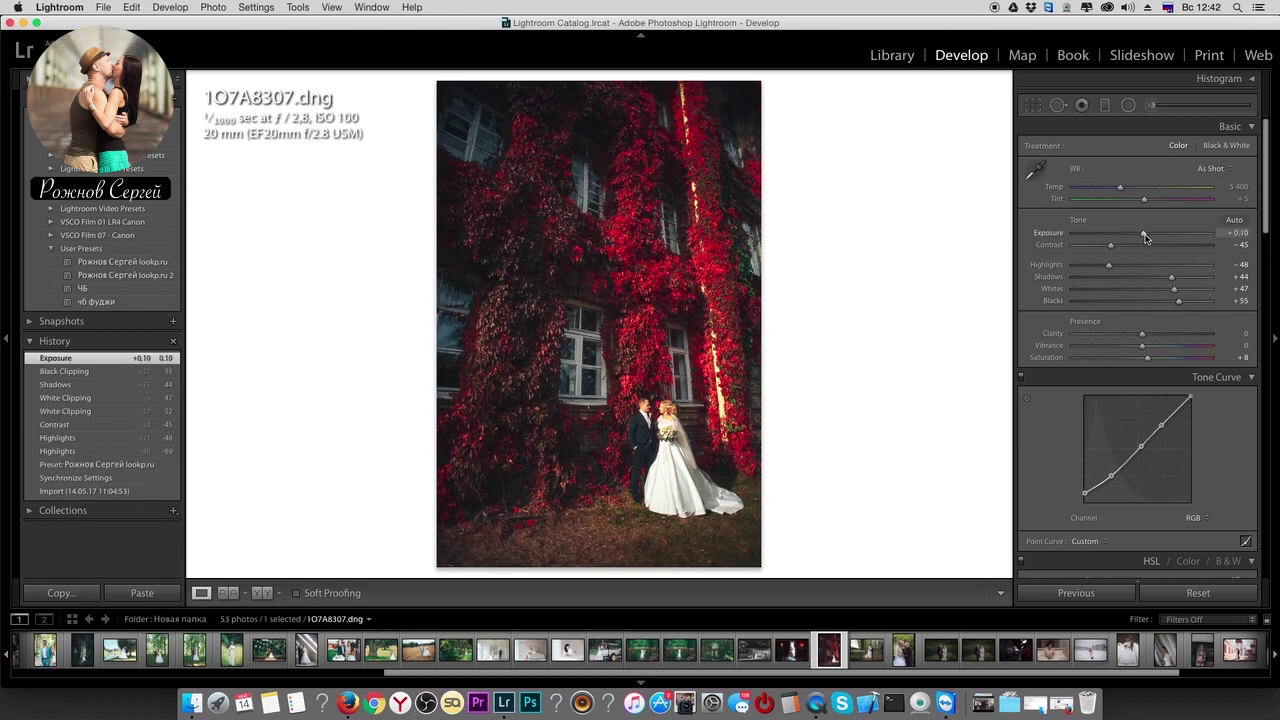
pyautogui.moveTo(1121, 187); pyautogui.dragTo(1118, 190)
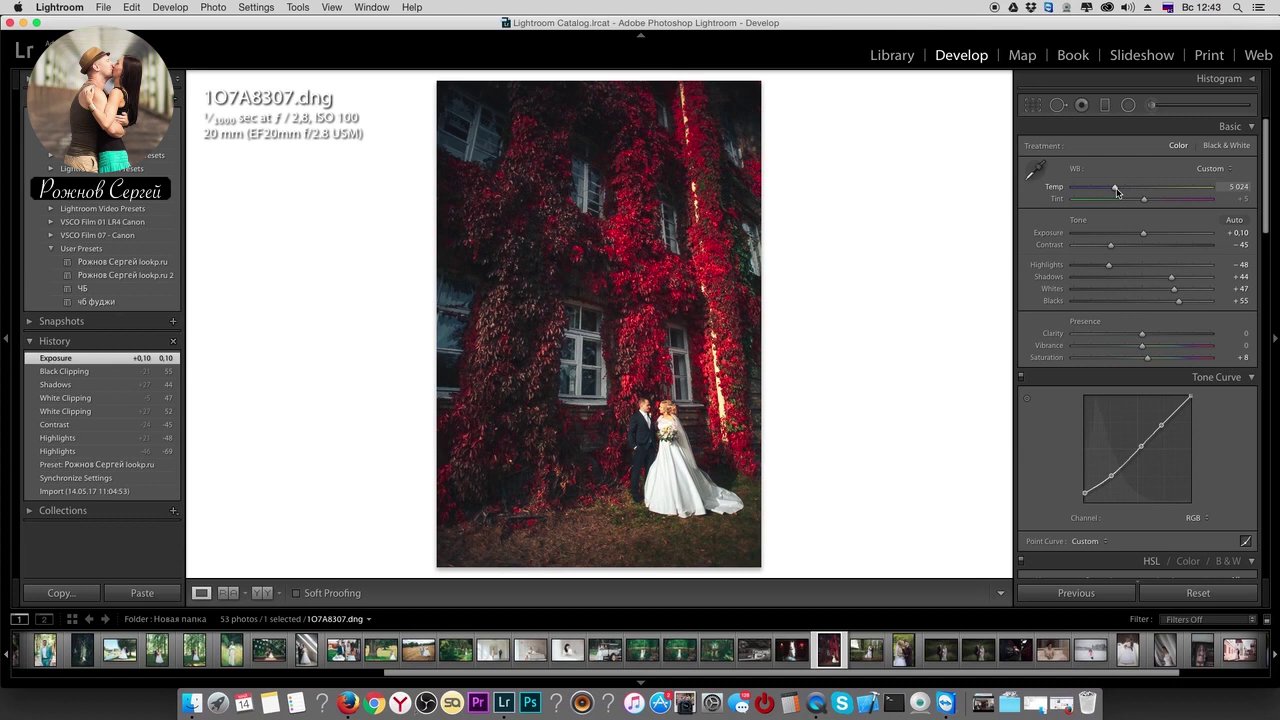
pyautogui.moveTo(1108, 265); pyautogui.dragTo(1088, 266)
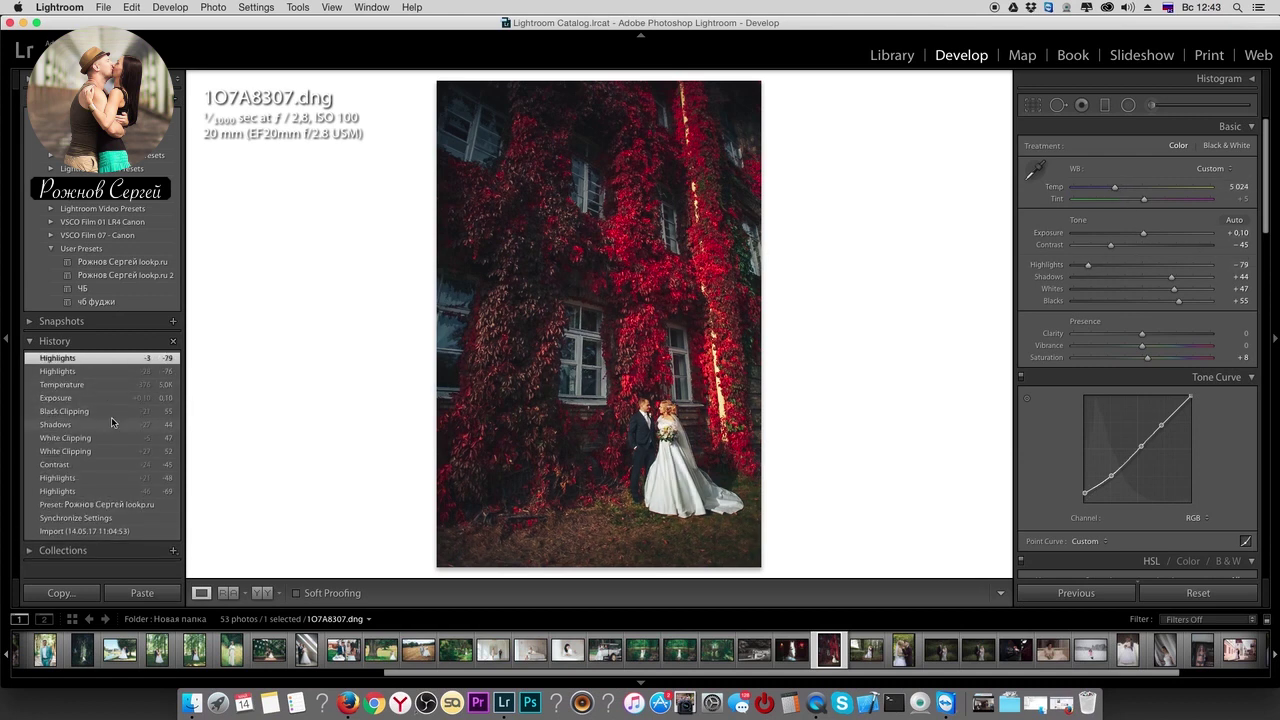
pyautogui.click(1182, 283)
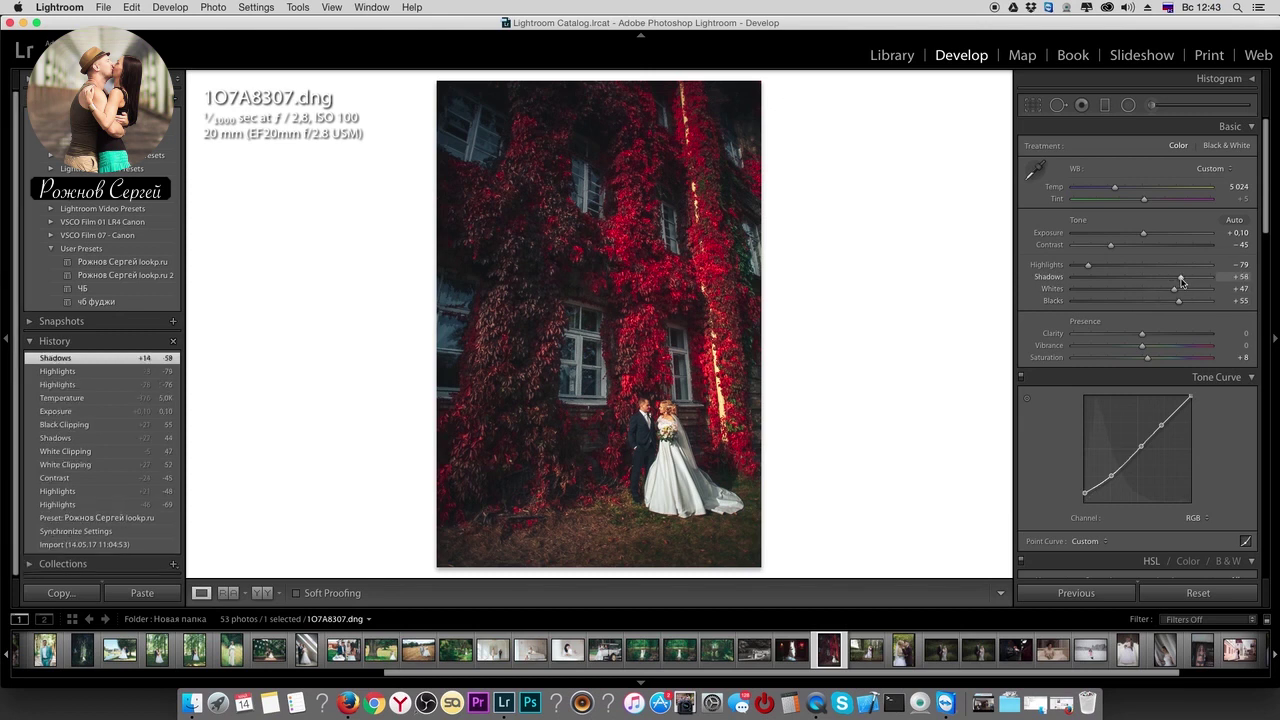
pyautogui.moveTo(1178, 301); pyautogui.dragTo(1187, 301)
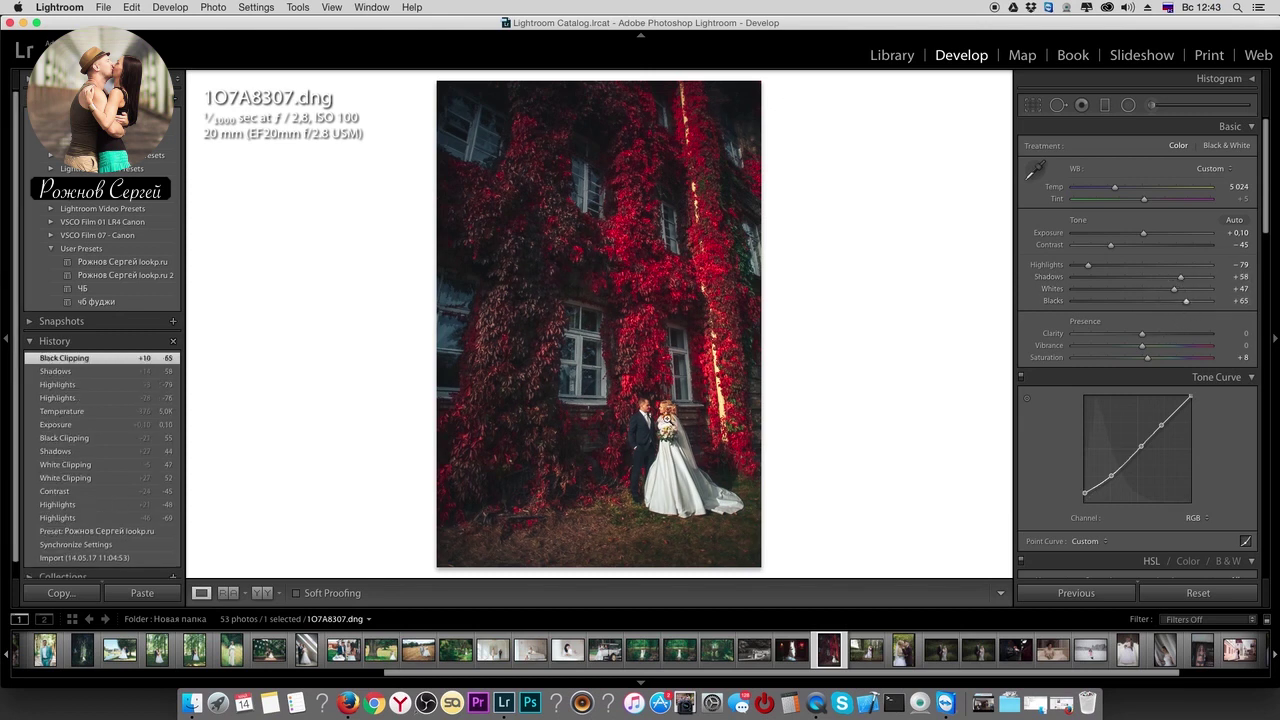
pyautogui.moveTo(1148, 358); pyautogui.dragTo(1145, 363)
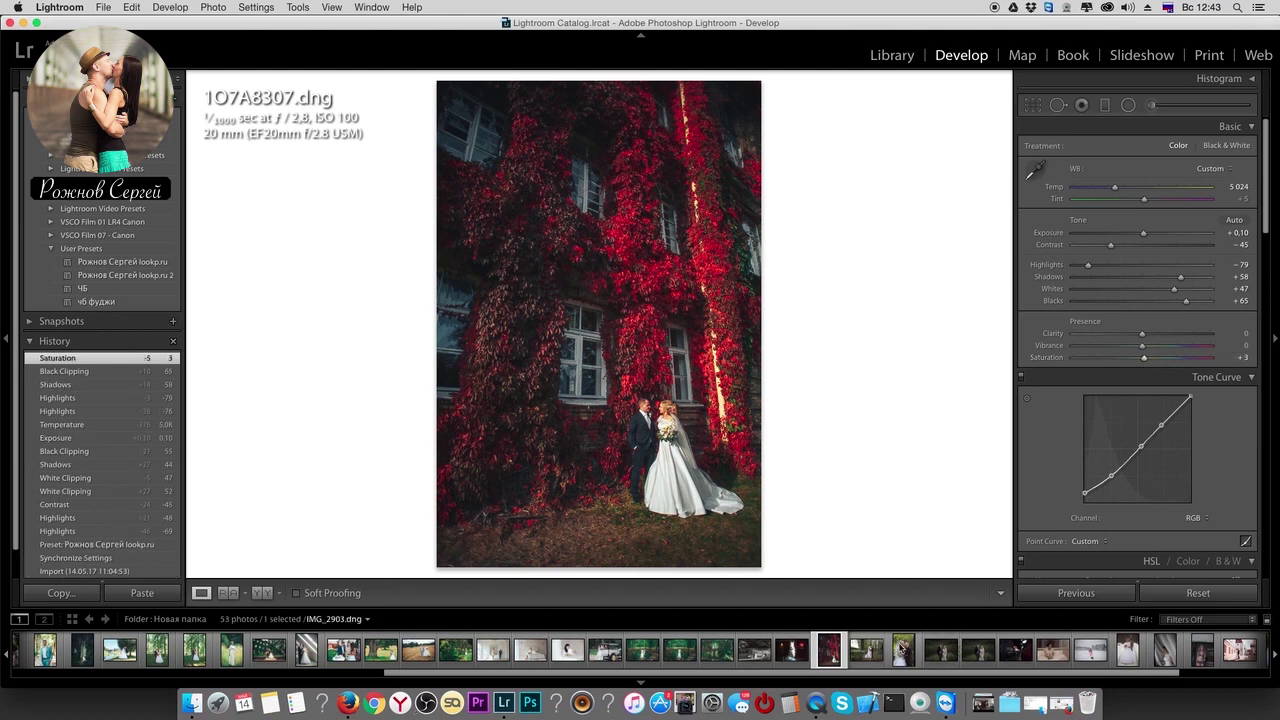
pyautogui.click(866, 651)
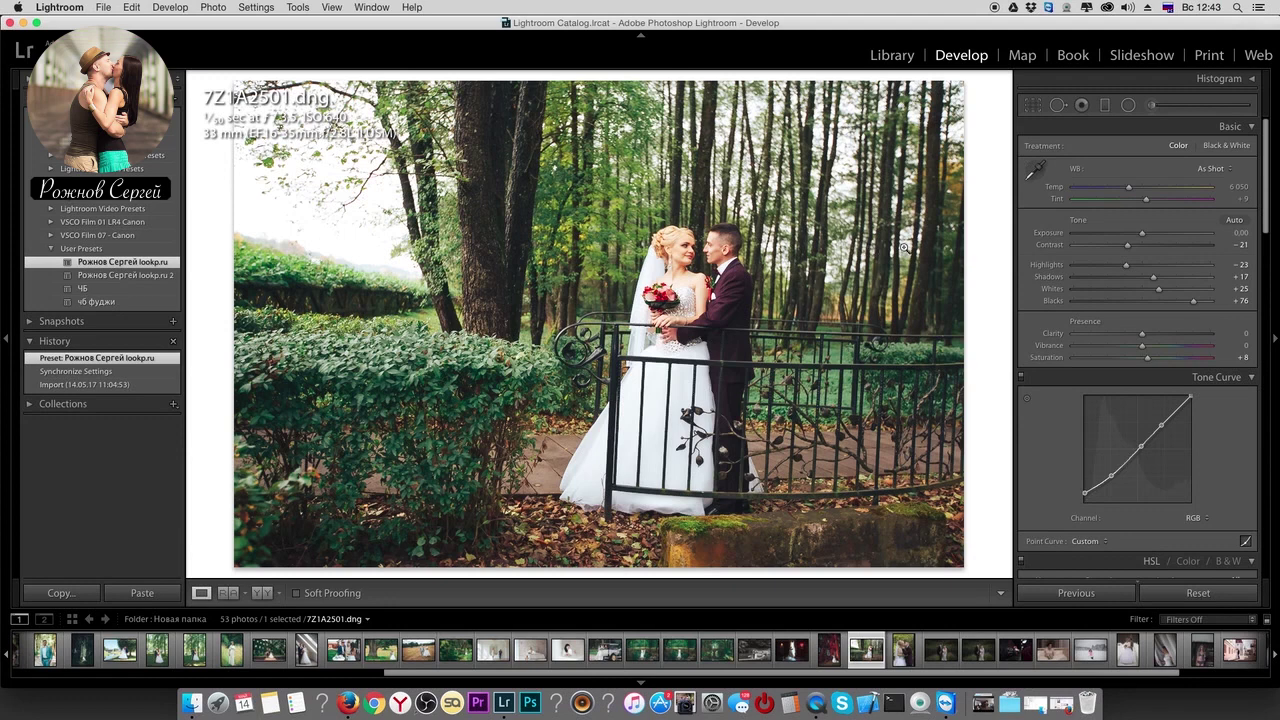
# - Pull Highlights to -82 and adjust Whites, Blacks and white balance, checking an earlier history state
pyautogui.click(1093, 270)
pyautogui.moveTo(1091, 267)
pyautogui.mouseDown()
pyautogui.moveTo(1170, 280)
pyautogui.moveTo(1147, 292)
pyautogui.mouseUp()
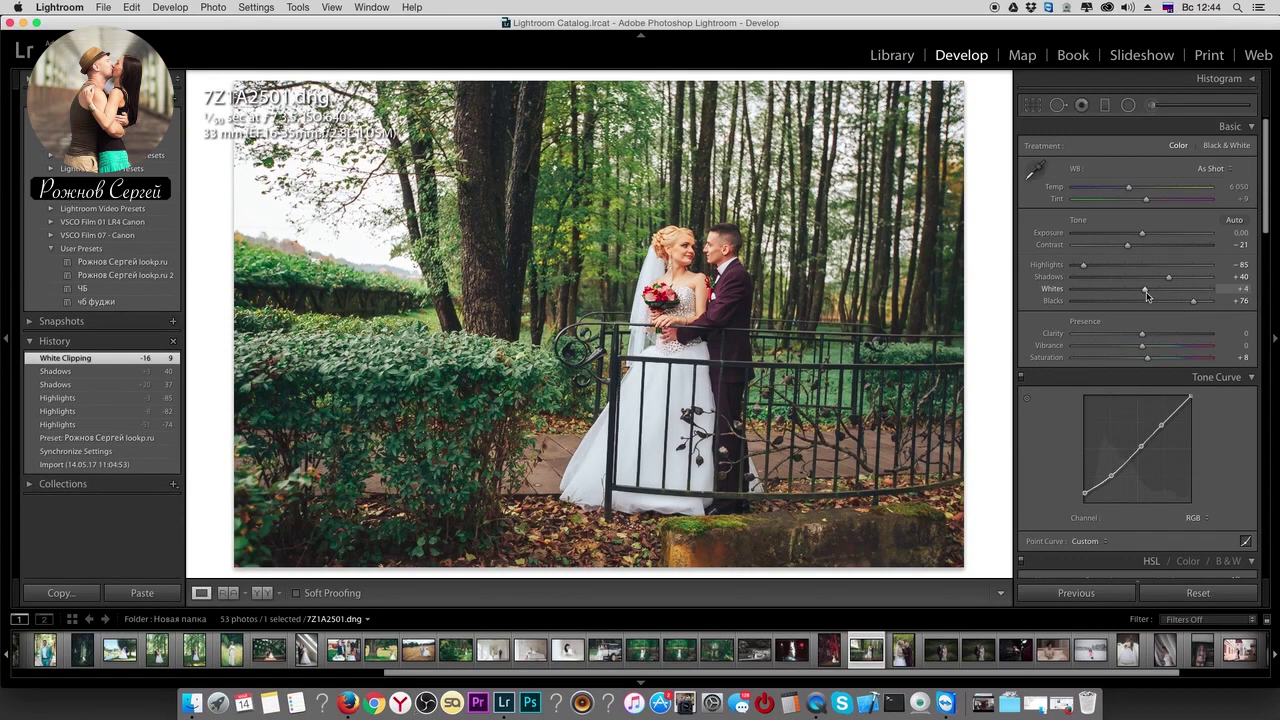
pyautogui.moveTo(1193, 301)
pyautogui.mouseDown()
pyautogui.moveTo(1181, 305)
pyautogui.moveTo(1182, 279)
pyautogui.moveTo(1168, 279)
pyautogui.mouseUp()
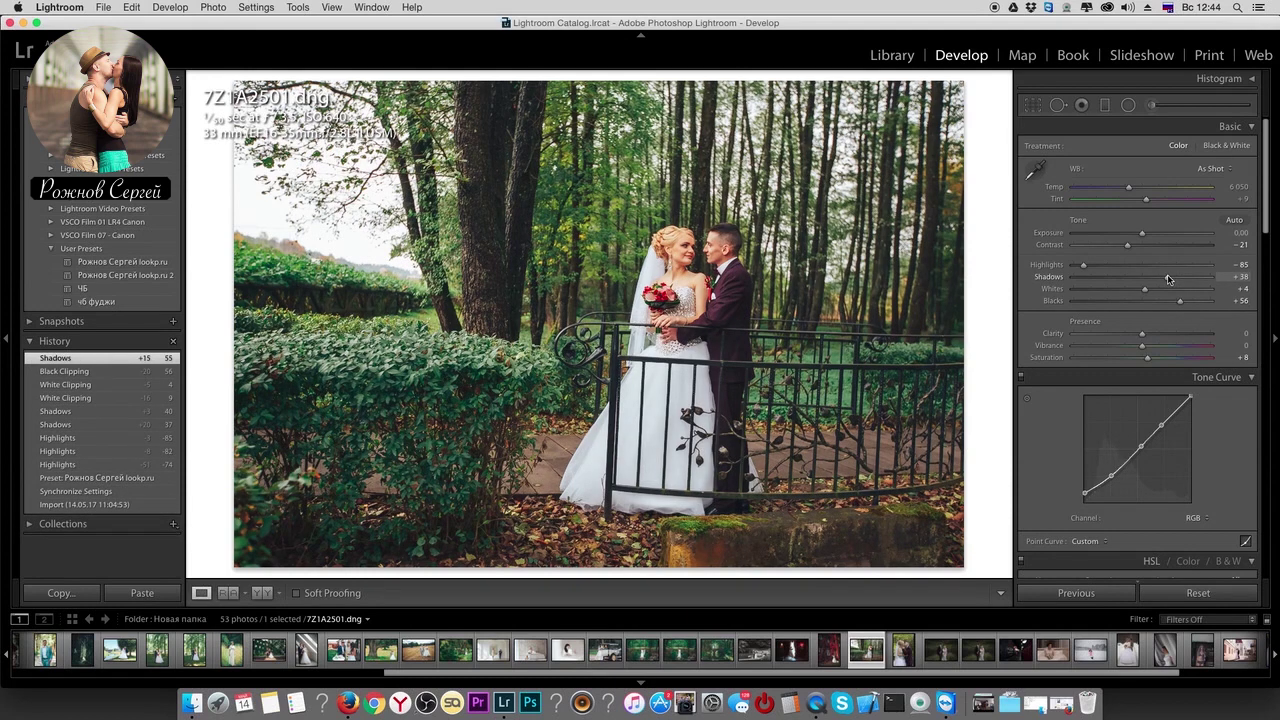
pyautogui.moveTo(1128, 187)
pyautogui.mouseDown()
pyautogui.moveTo(1116, 187)
pyautogui.moveTo(1126, 190)
pyautogui.mouseUp()
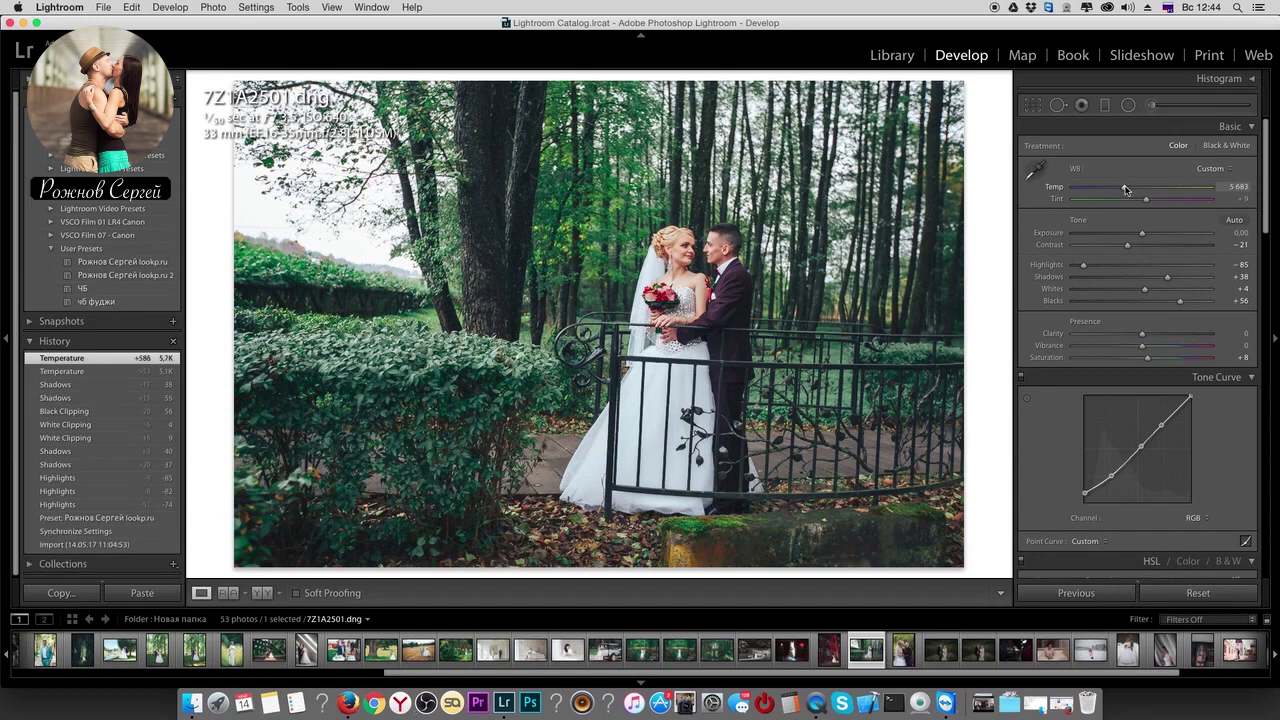
pyautogui.click(80, 539)
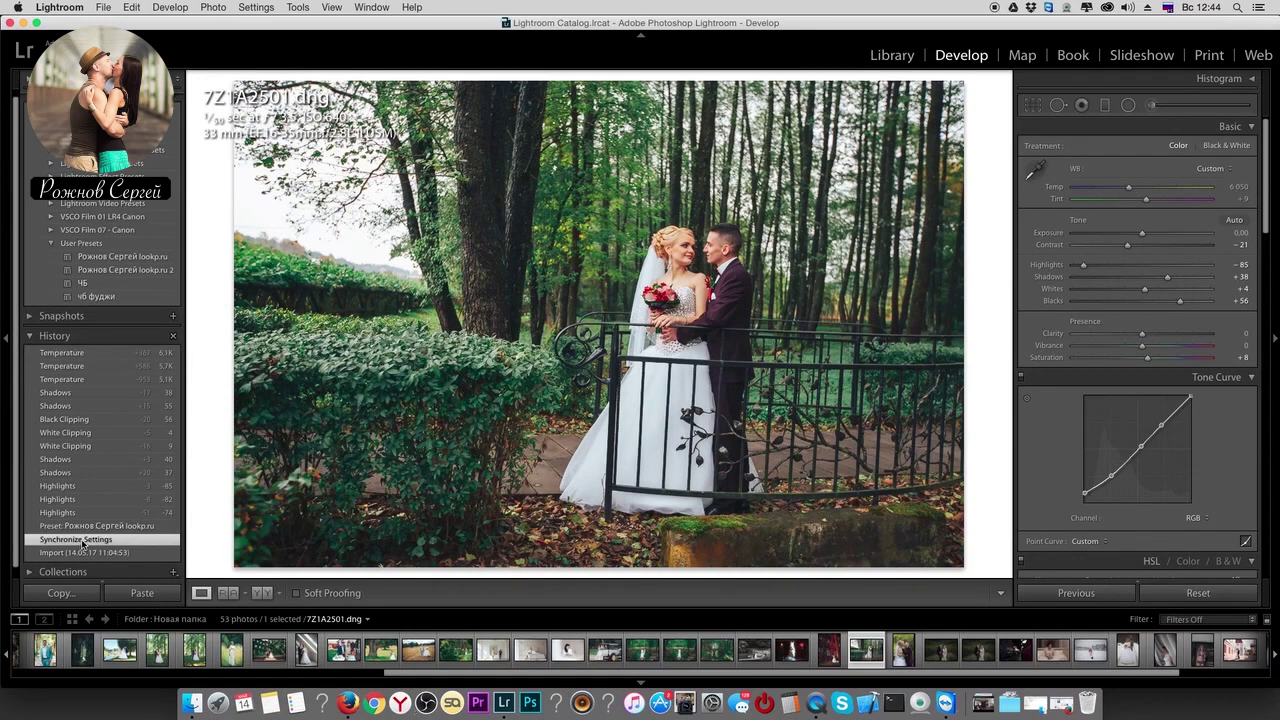
pyautogui.click(68, 354)
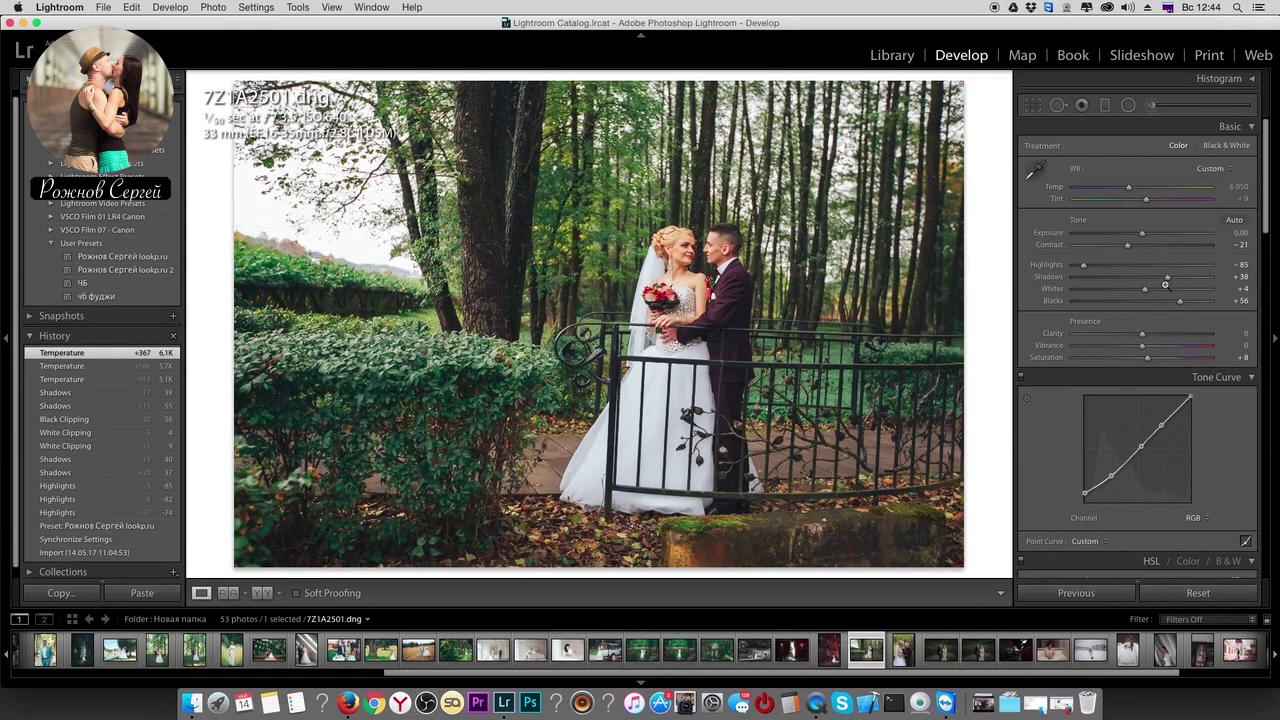
# - Lower Contrast to -51 and auto-straighten the photo to -0.76 with Crop
pyautogui.moveTo(1127, 245); pyautogui.dragTo(1106, 247)
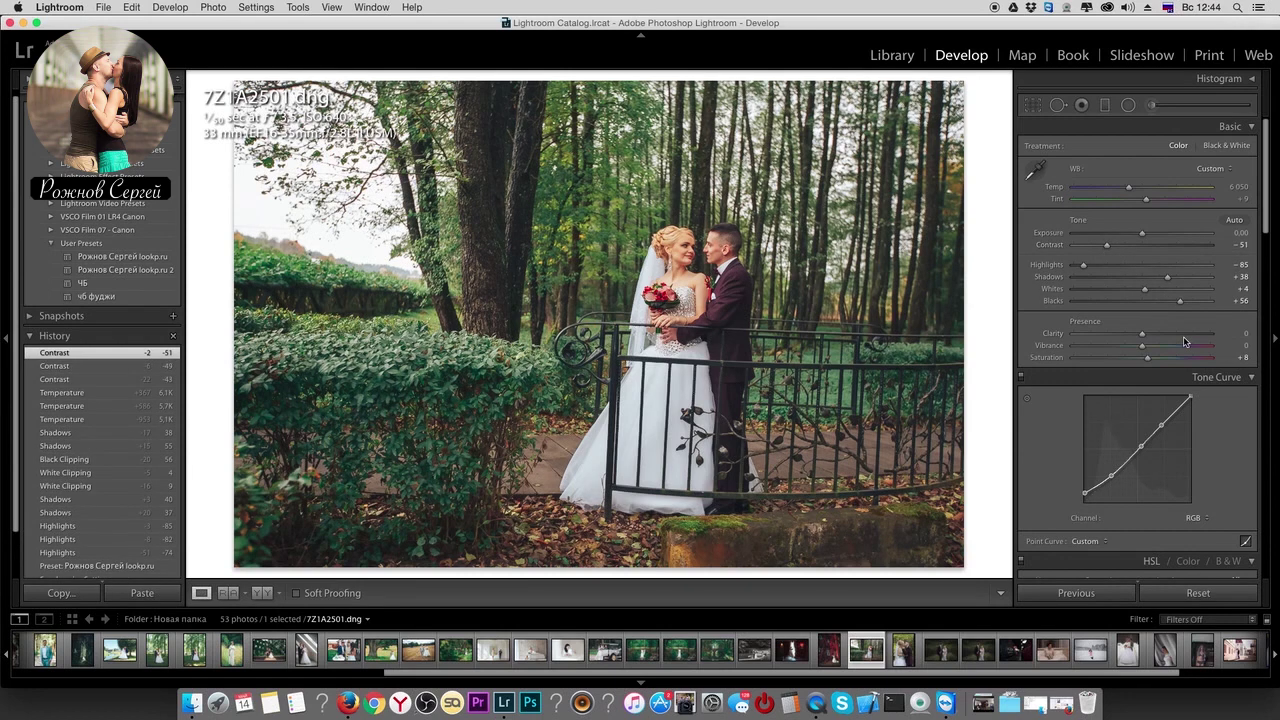
pyautogui.click(1033, 104)
pyautogui.click(1240, 180)
pyautogui.click(1235, 212)
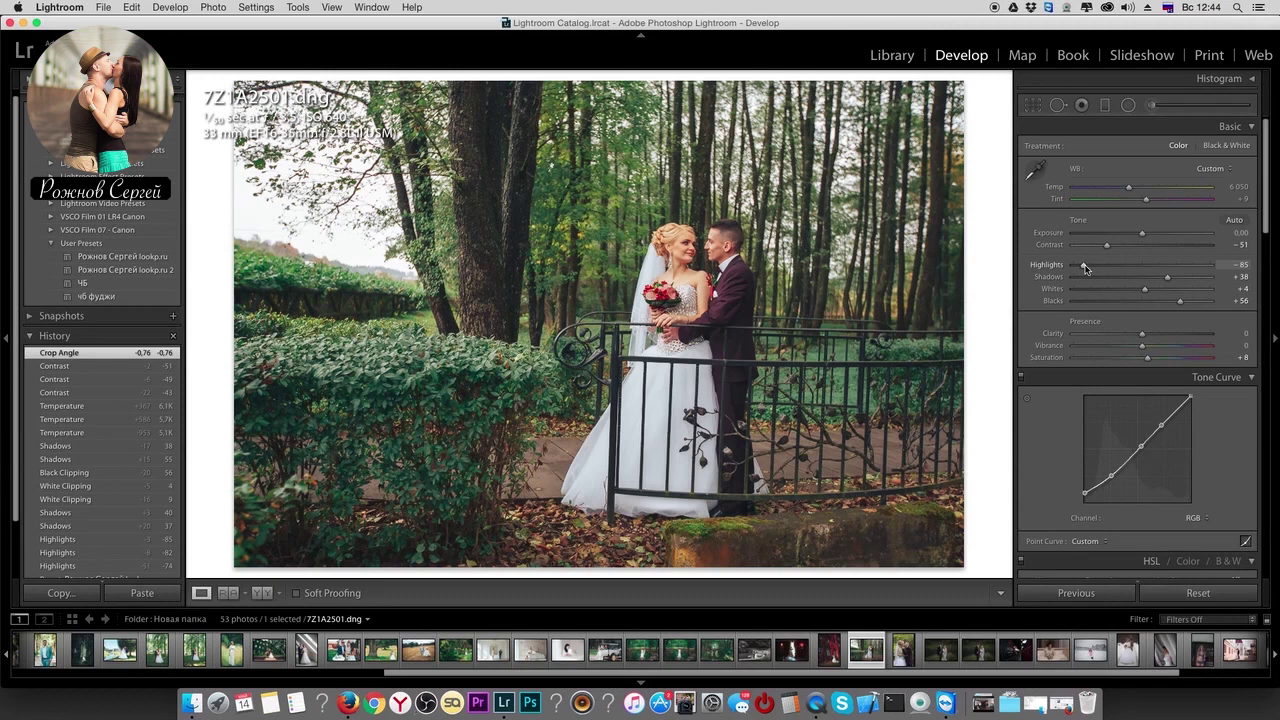
# - Ease Highlights to -83, raise Shadows to +40 and Blacks to +58
pyautogui.moveTo(1085, 270); pyautogui.dragTo(1086, 271)
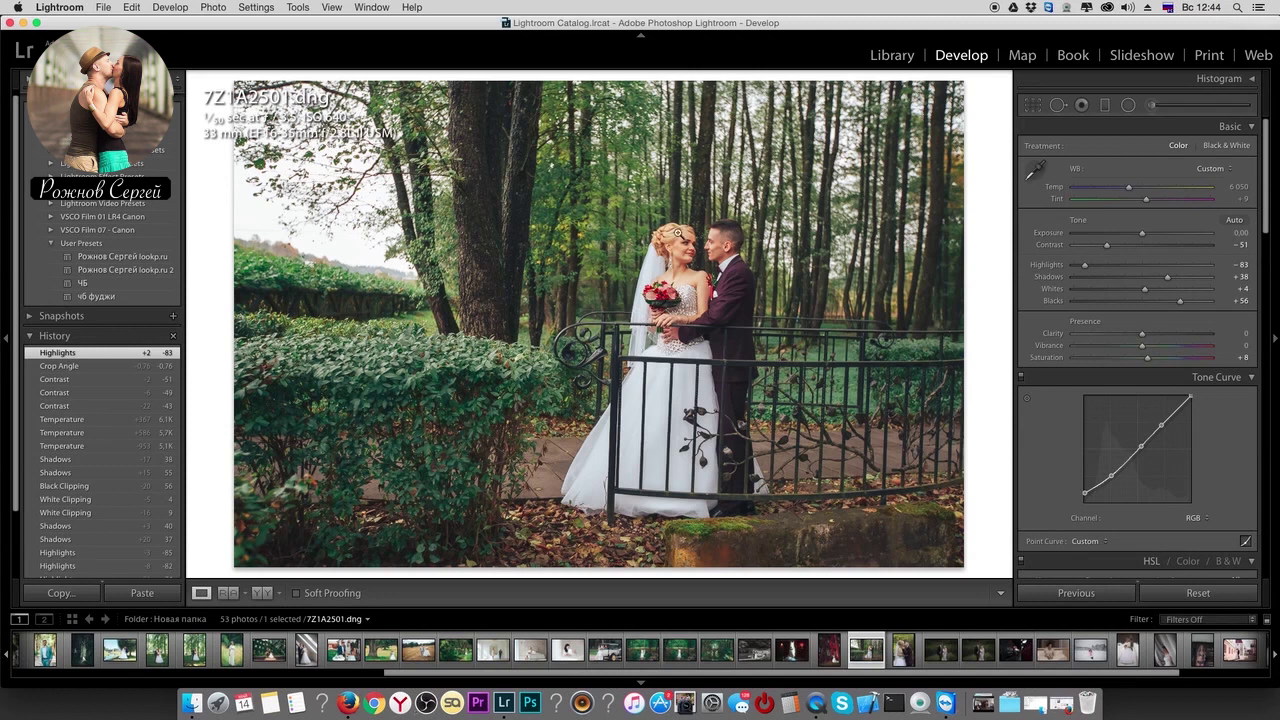
pyautogui.click(1170, 282)
pyautogui.moveTo(1180, 301); pyautogui.dragTo(1138, 338)
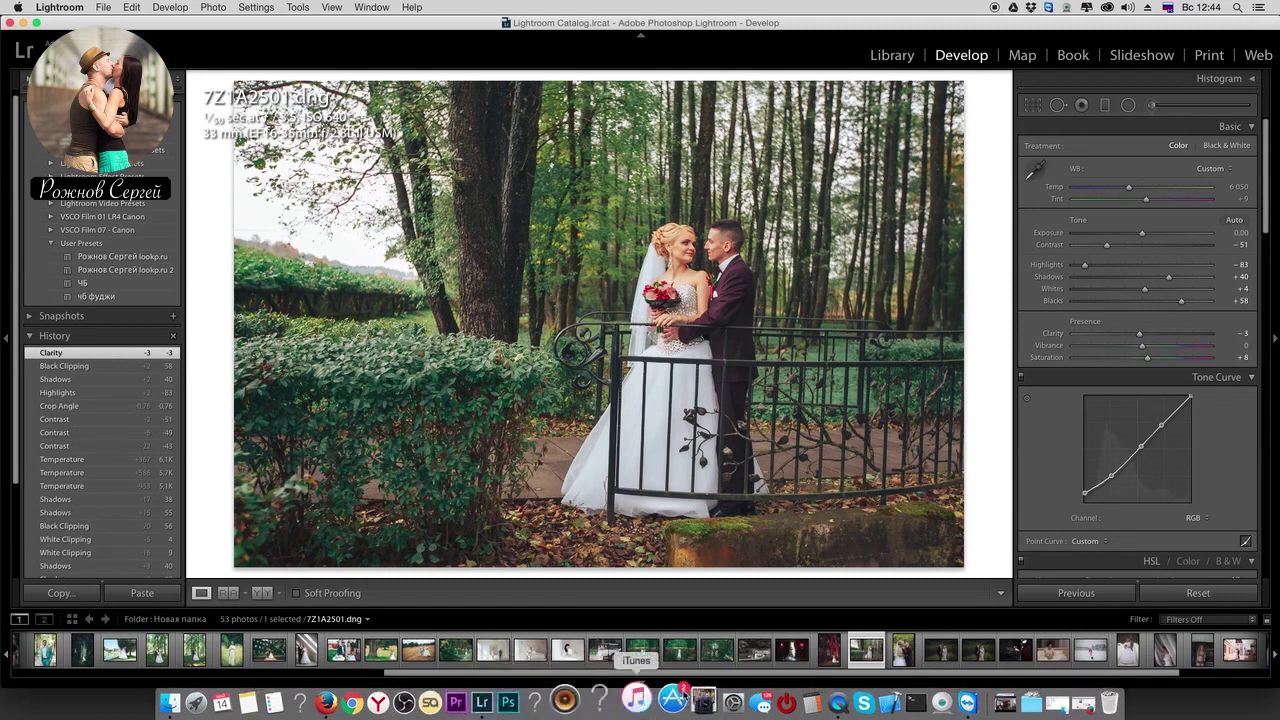
pyautogui.scroll(-2, 833, 660)
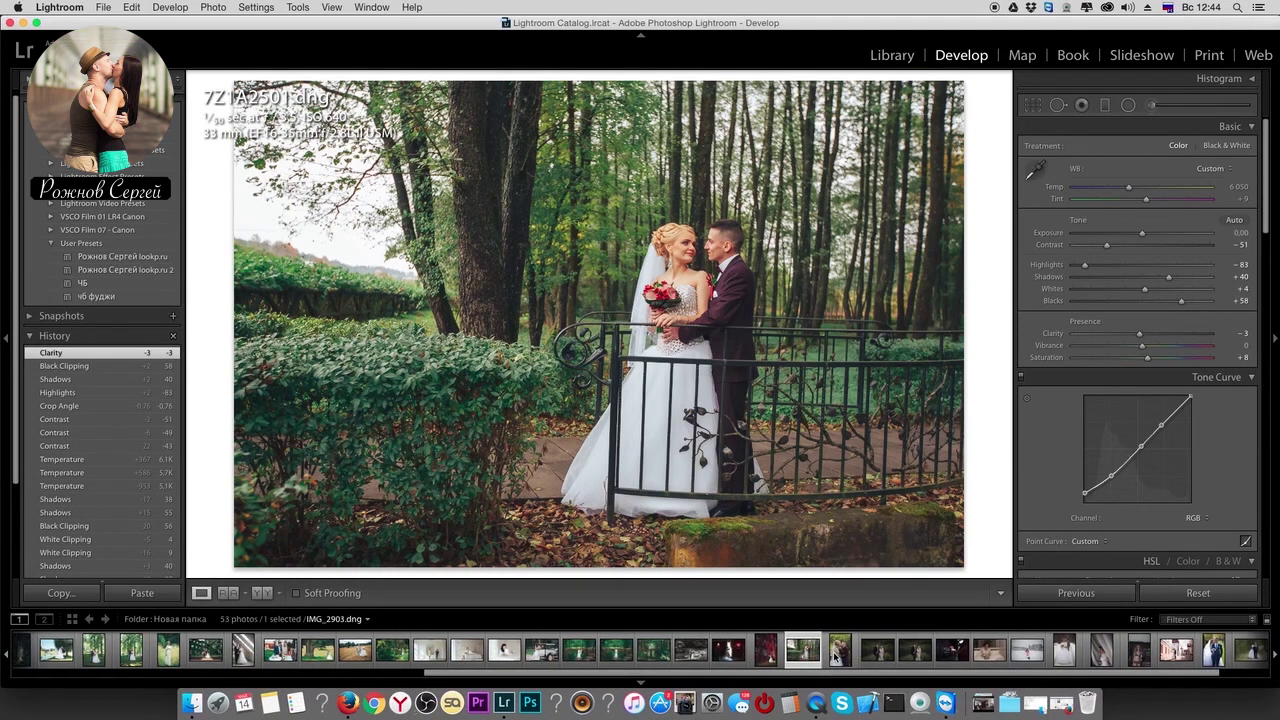
# - Open IMG_2903.dng, apply the custom preset, and set Exposure +0.05, Highlights -53, Saturation +25
pyautogui.click(854, 665)
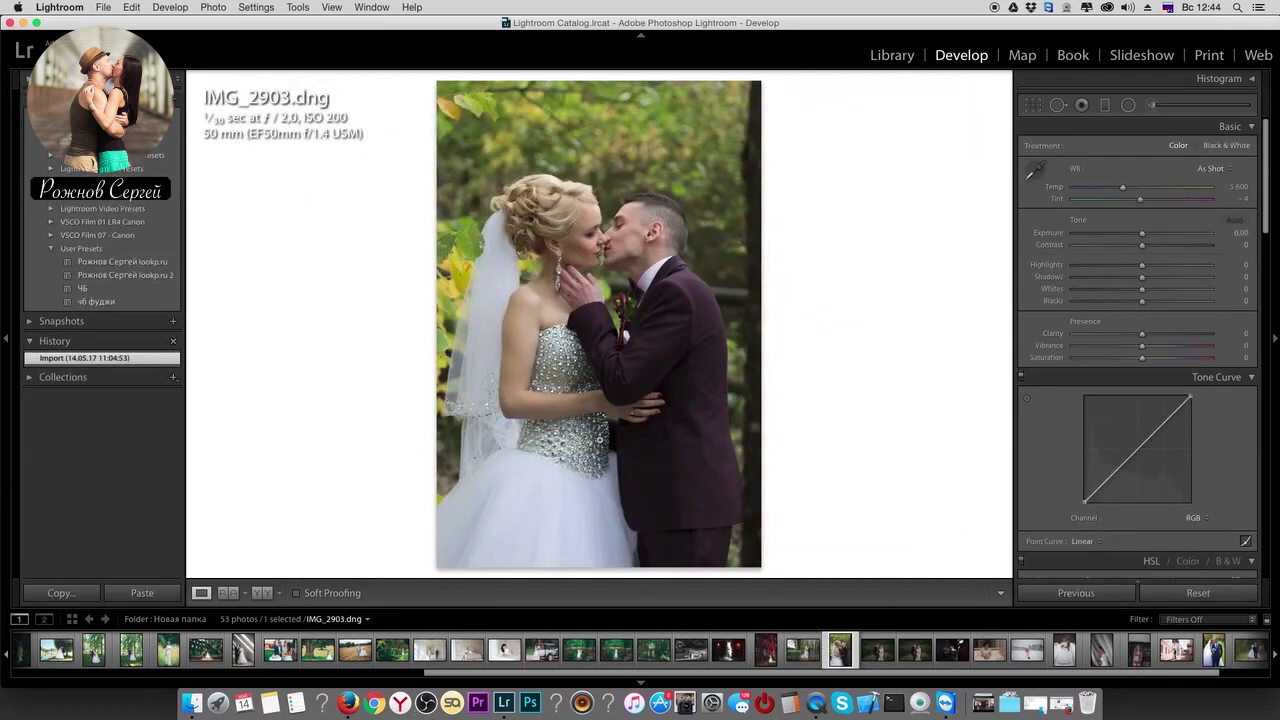
pyautogui.click(152, 264)
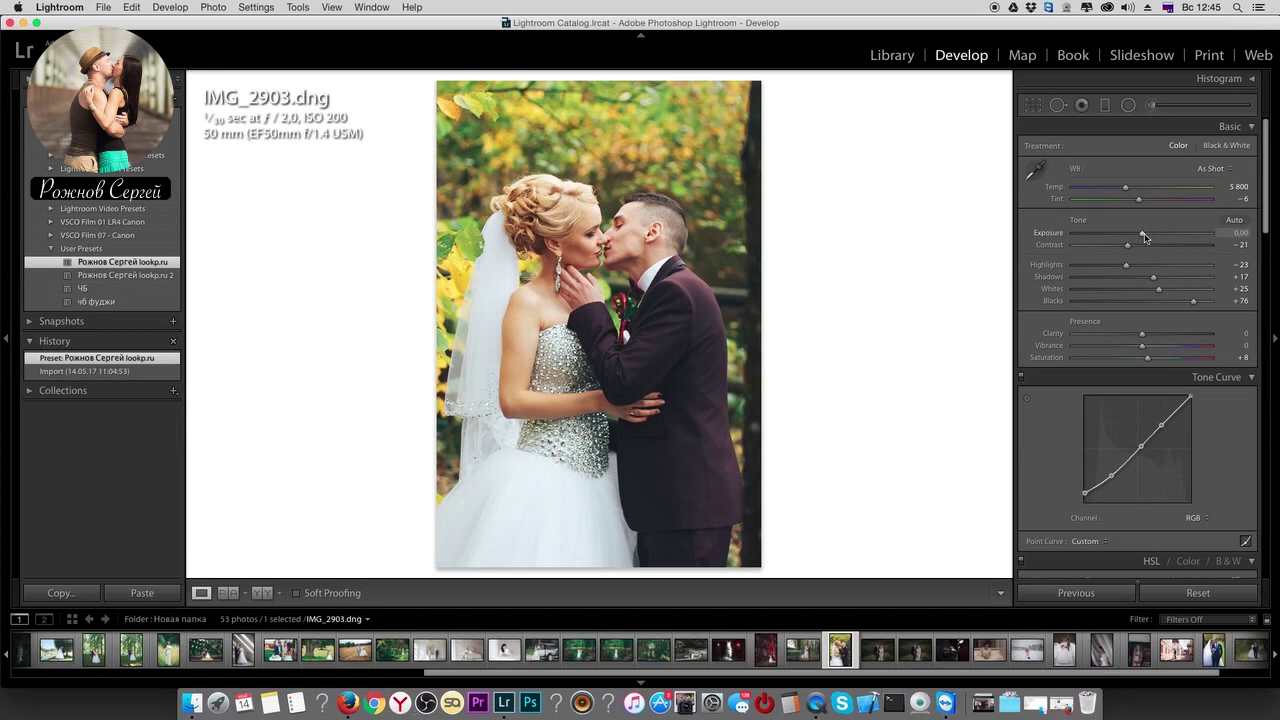
pyautogui.press('Up')
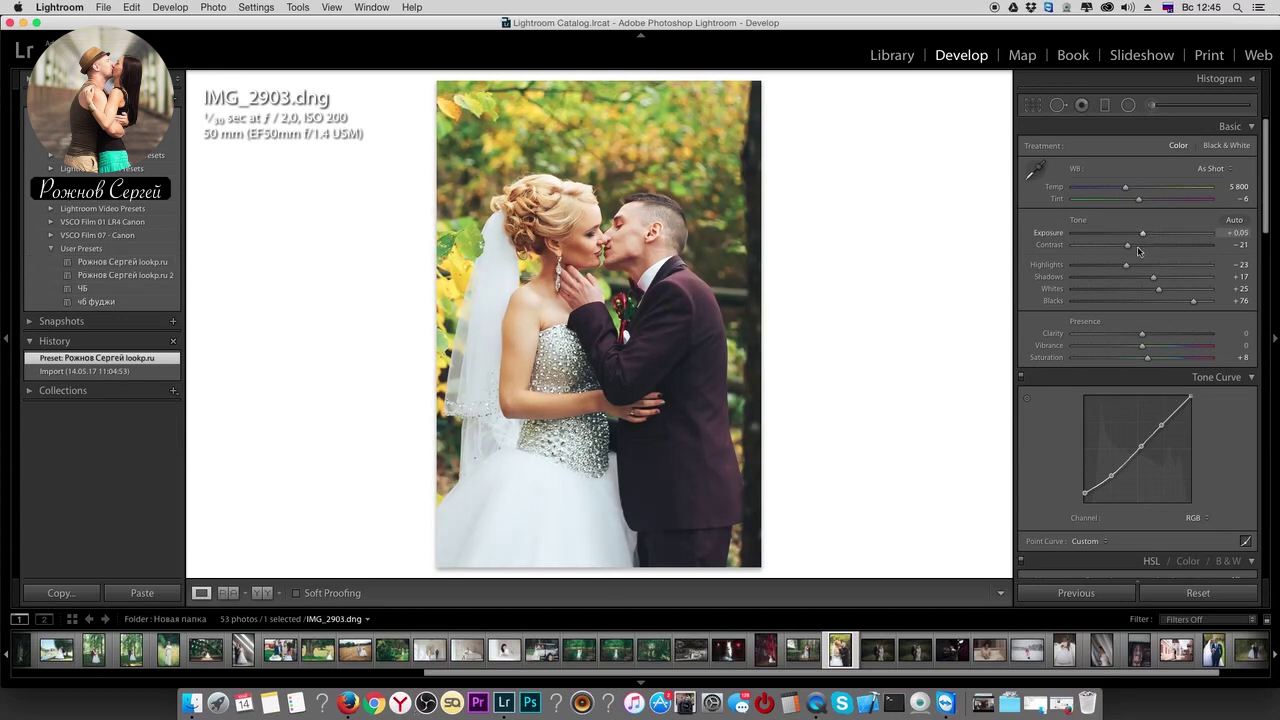
pyautogui.moveTo(1126, 264); pyautogui.dragTo(1105, 264)
pyautogui.moveTo(1126, 188); pyautogui.dragTo(1124, 191)
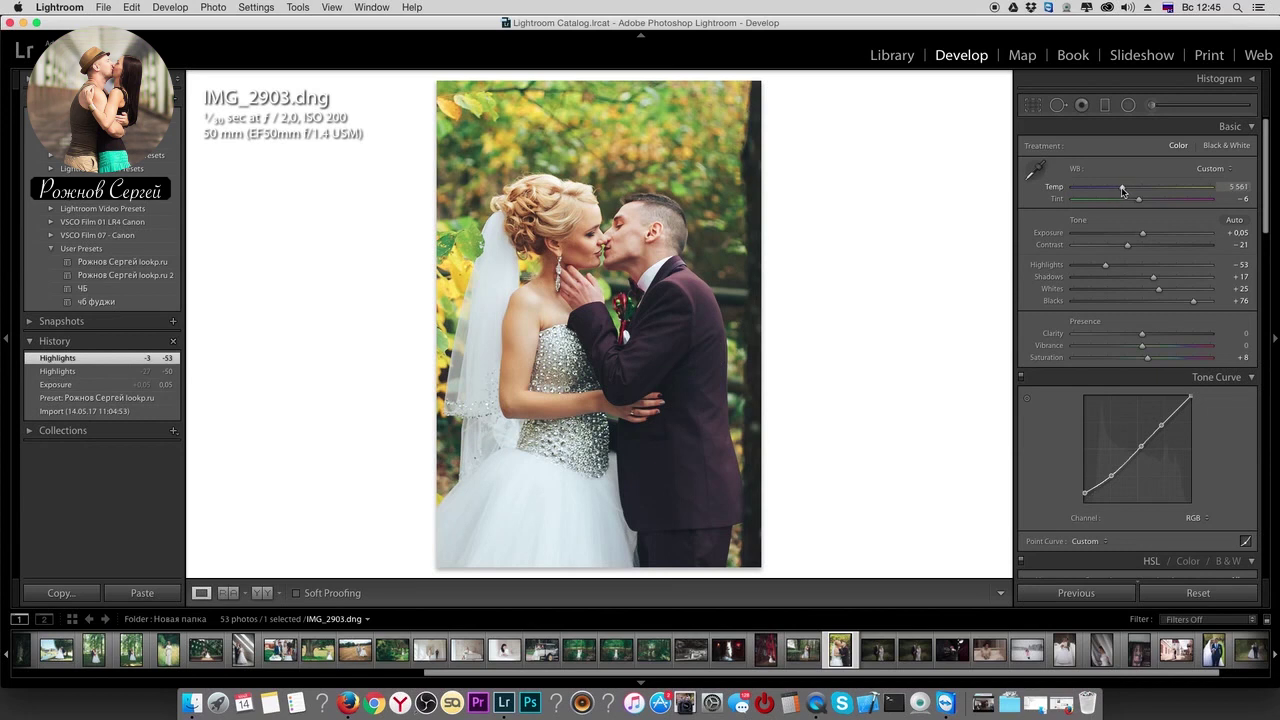
pyautogui.moveTo(1147, 357); pyautogui.dragTo(1168, 358)
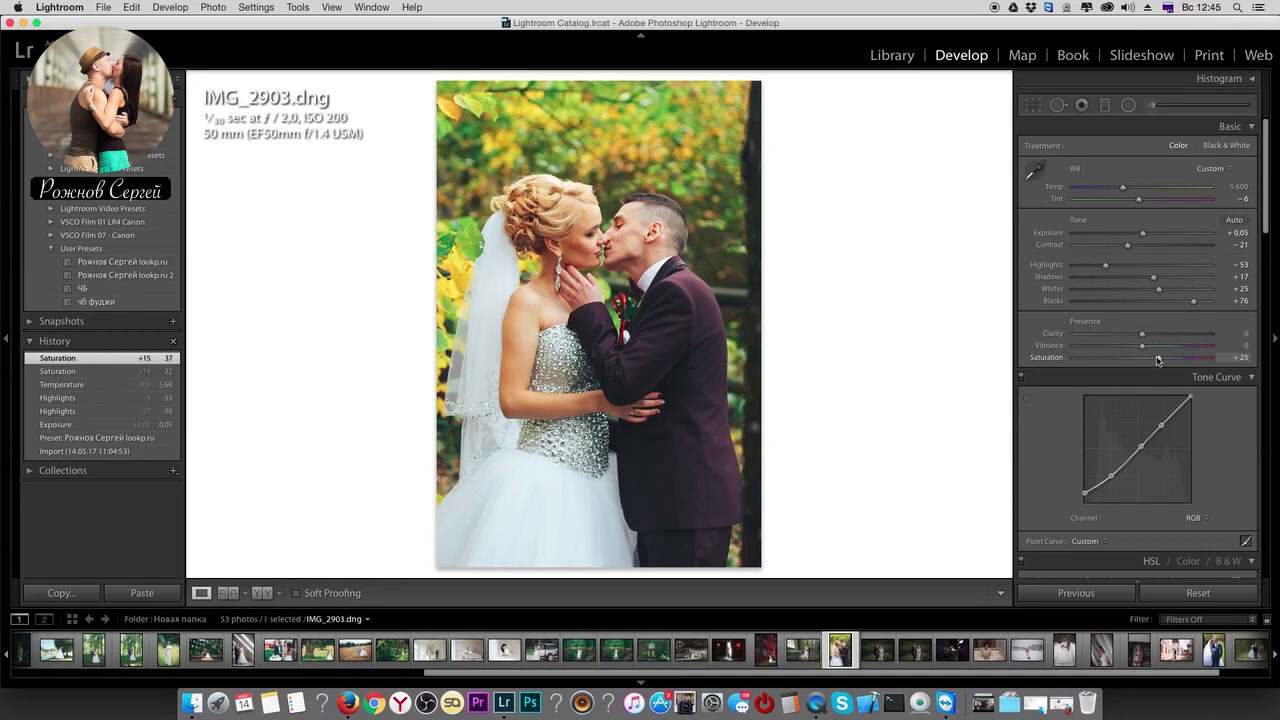
pyautogui.moveTo(1158, 360); pyautogui.dragTo(1157, 360)
pyautogui.scroll(-5, 1160, 360)
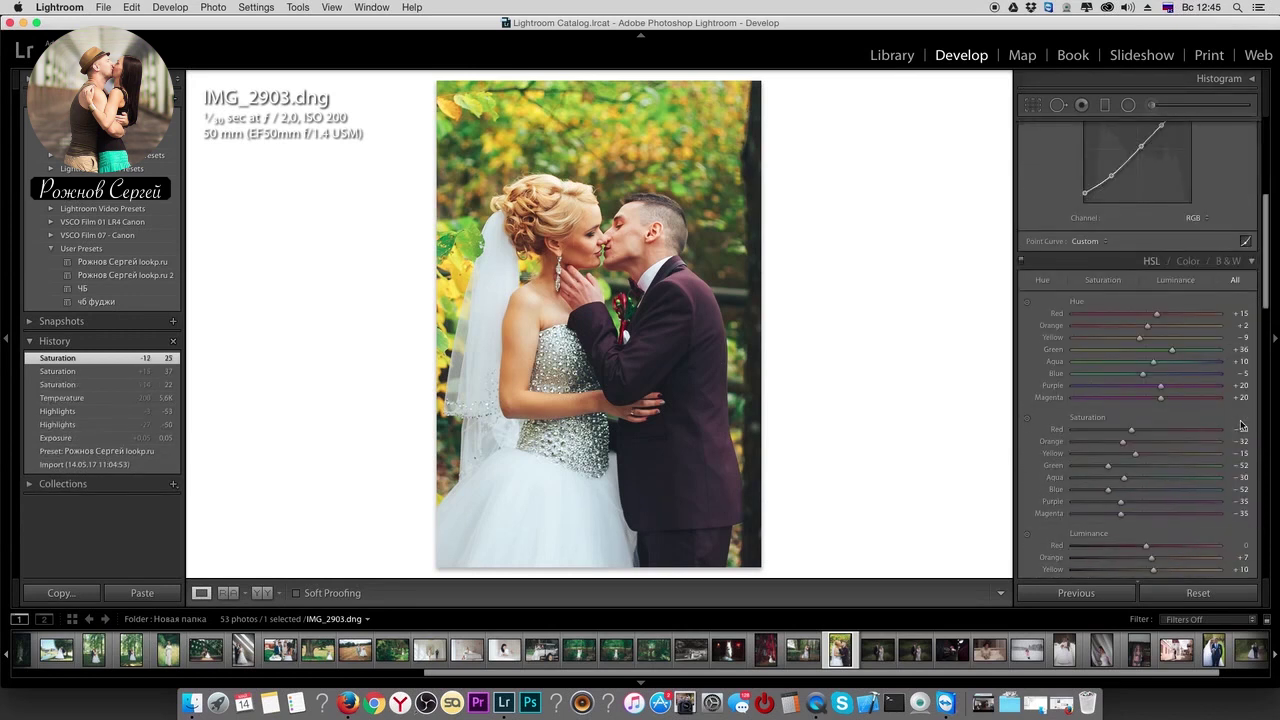
# - Set Green hue to +63 and Green saturation to -69
pyautogui.click(1193, 354)
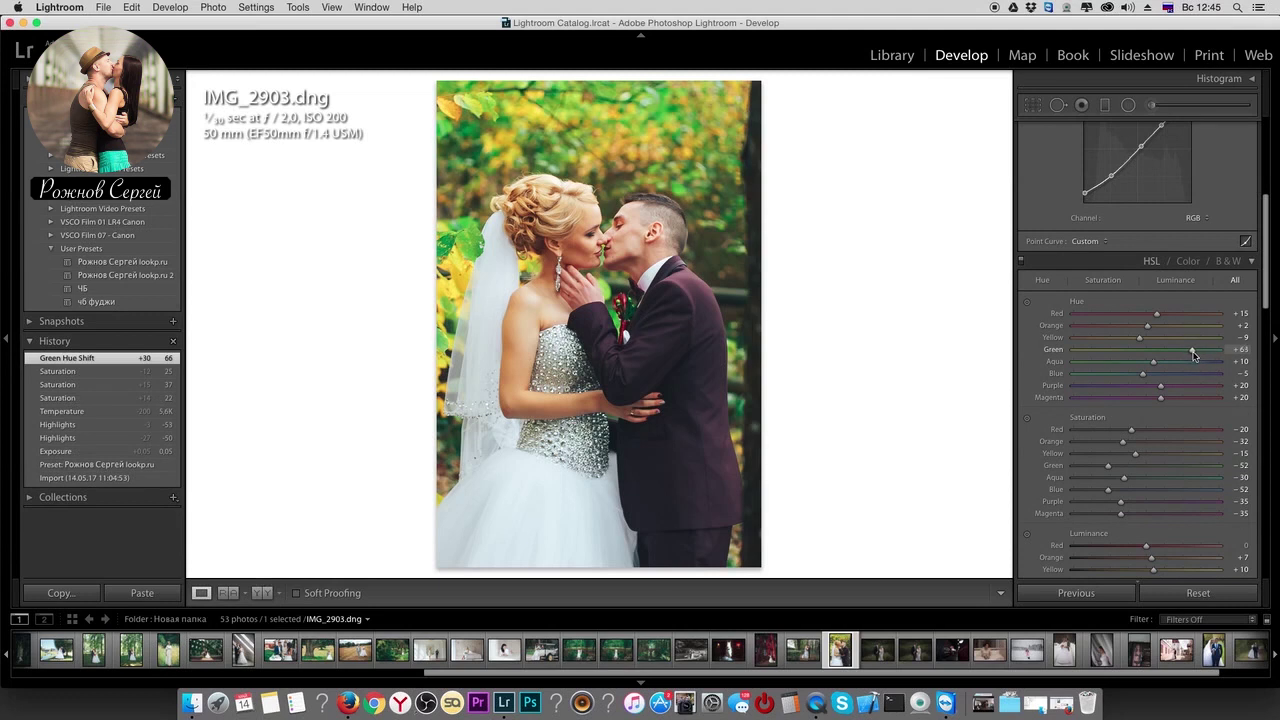
pyautogui.moveTo(1193, 354); pyautogui.dragTo(1192, 354)
pyautogui.scroll(-3, 1150, 390)
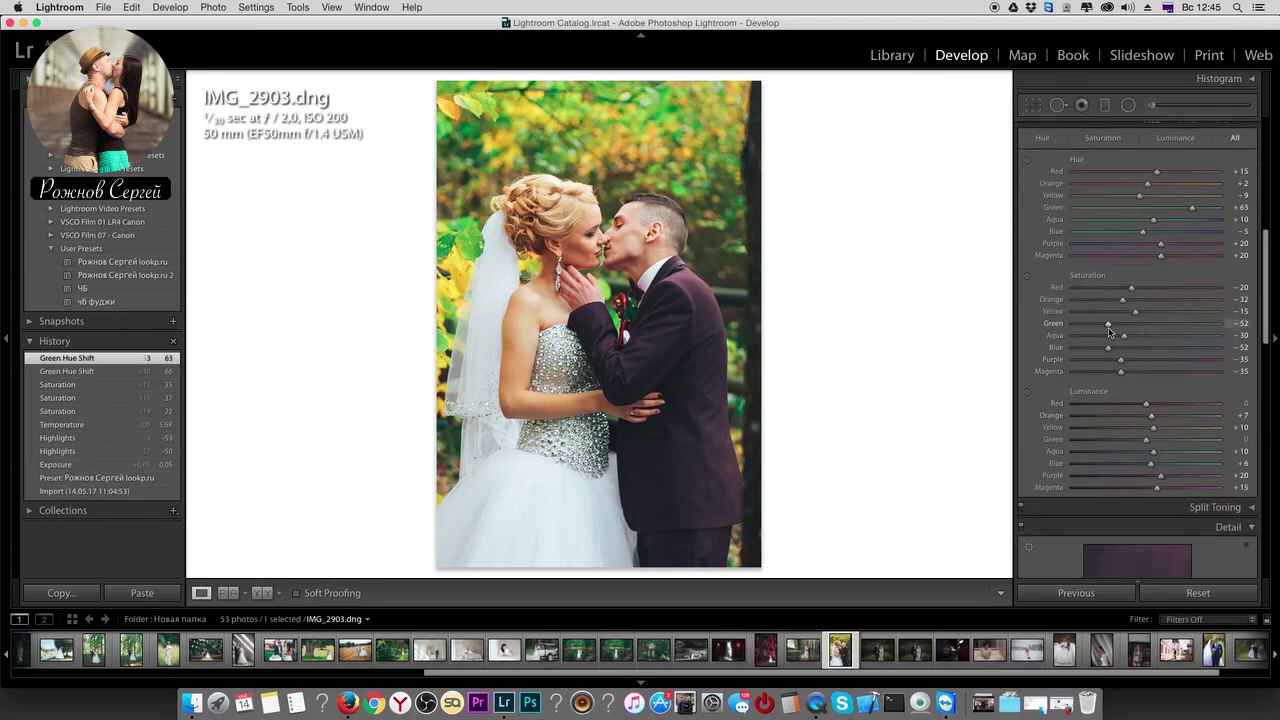
pyautogui.moveTo(1096, 326); pyautogui.dragTo(1133, 300)
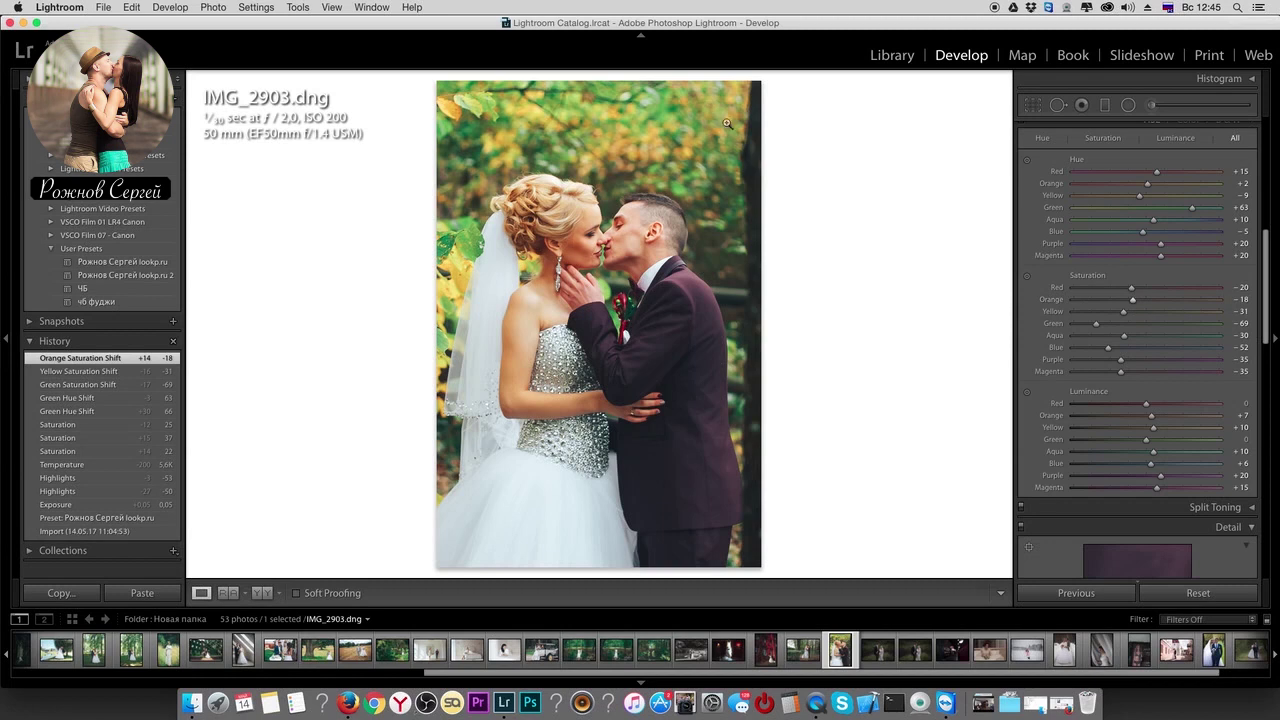
# - Lower Orange saturation to -30 and Yellow saturation to -28
pyautogui.moveTo(1133, 299); pyautogui.dragTo(1121, 307)
pyautogui.click(1137, 313)
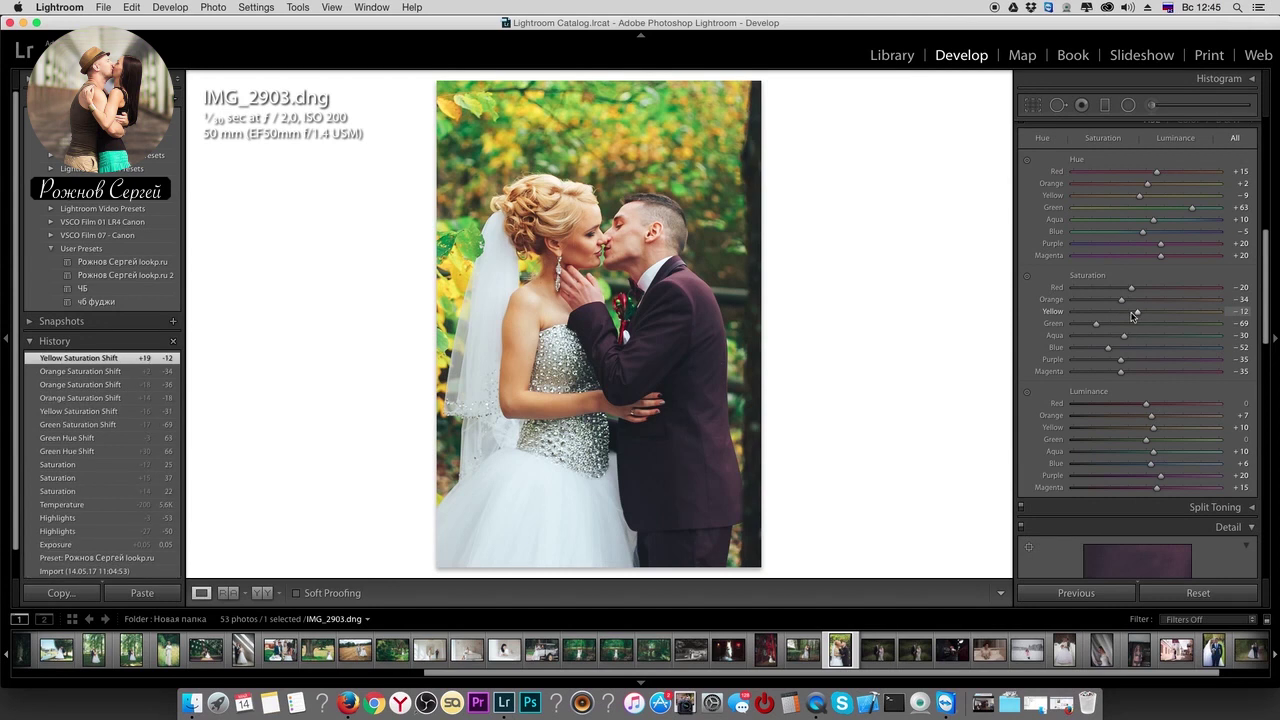
pyautogui.moveTo(1126, 314); pyautogui.dragTo(1130, 318)
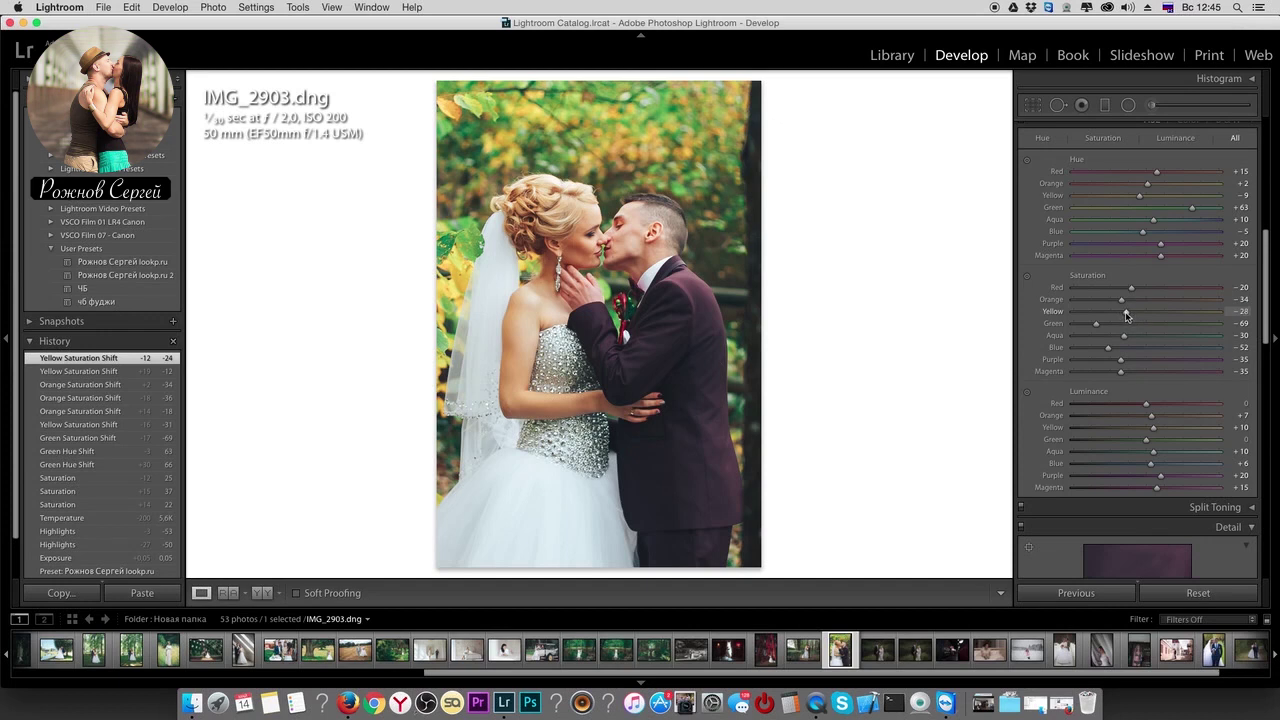
pyautogui.moveTo(1126, 316); pyautogui.dragTo(1127, 300)
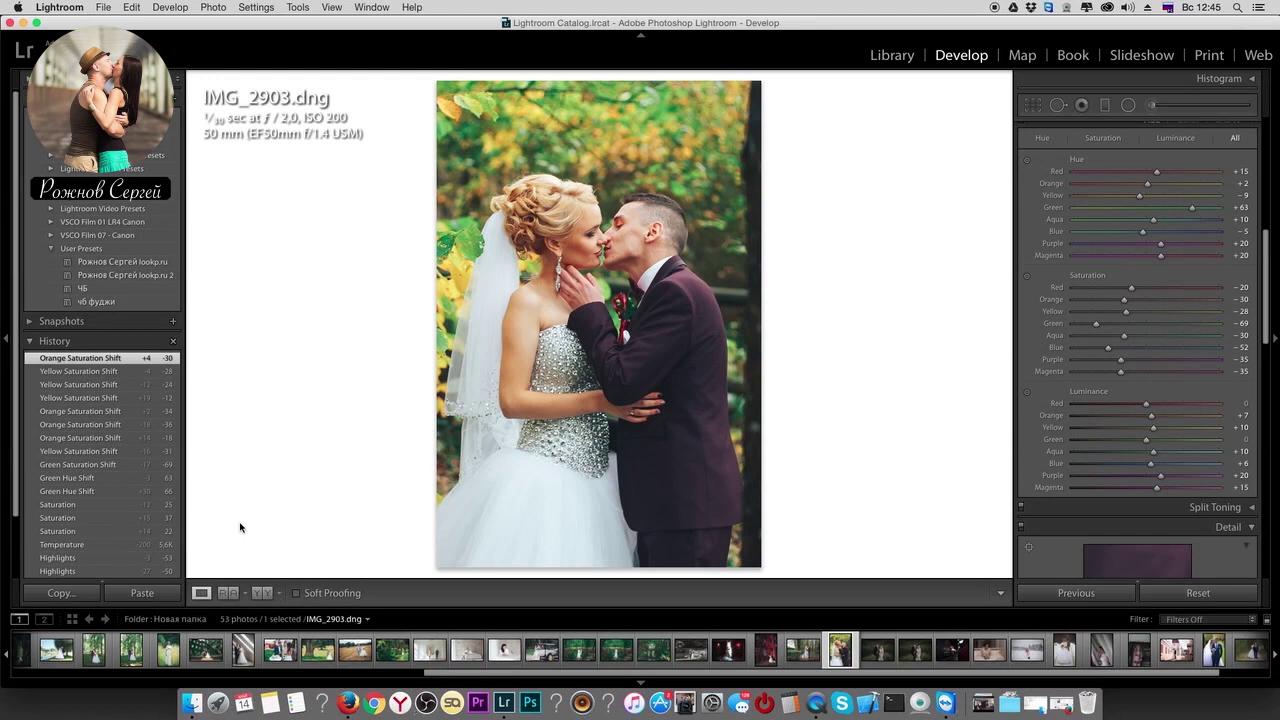
# - Compare the colour edits with the earliest history state and the Before view
pyautogui.scroll(-2, 100, 540)
pyautogui.click(100, 548)
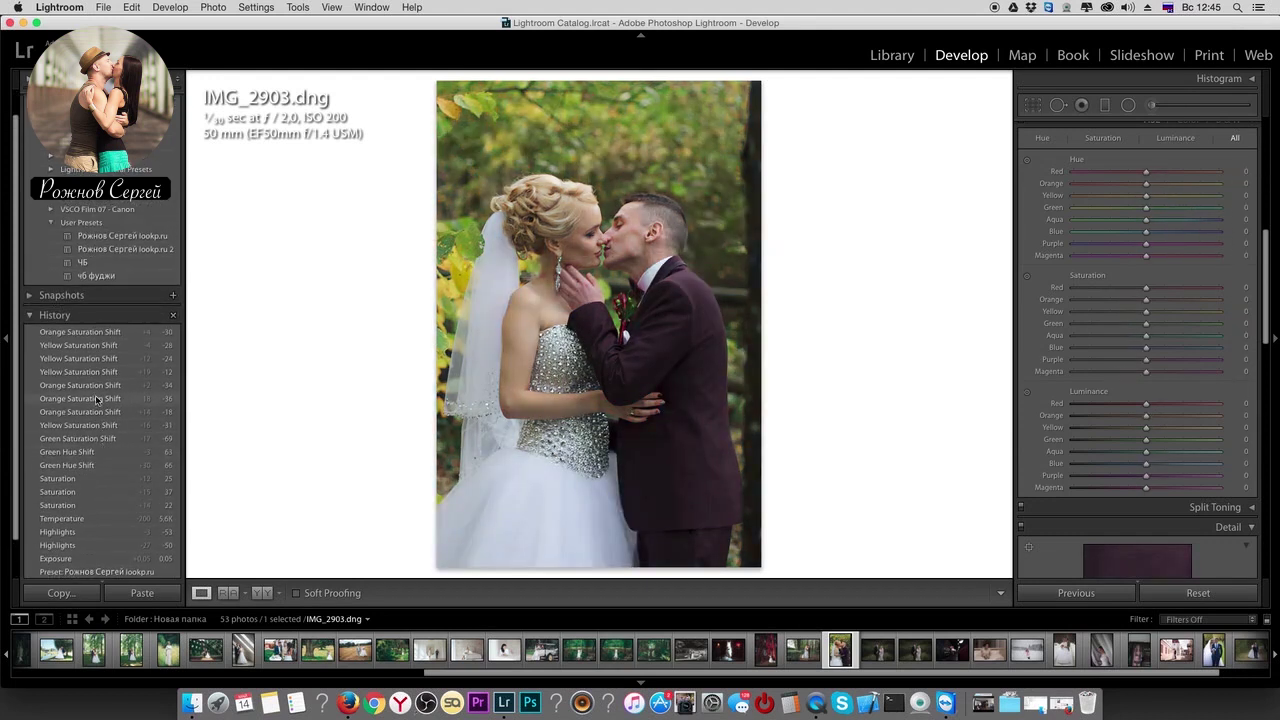
pyautogui.click(105, 334)
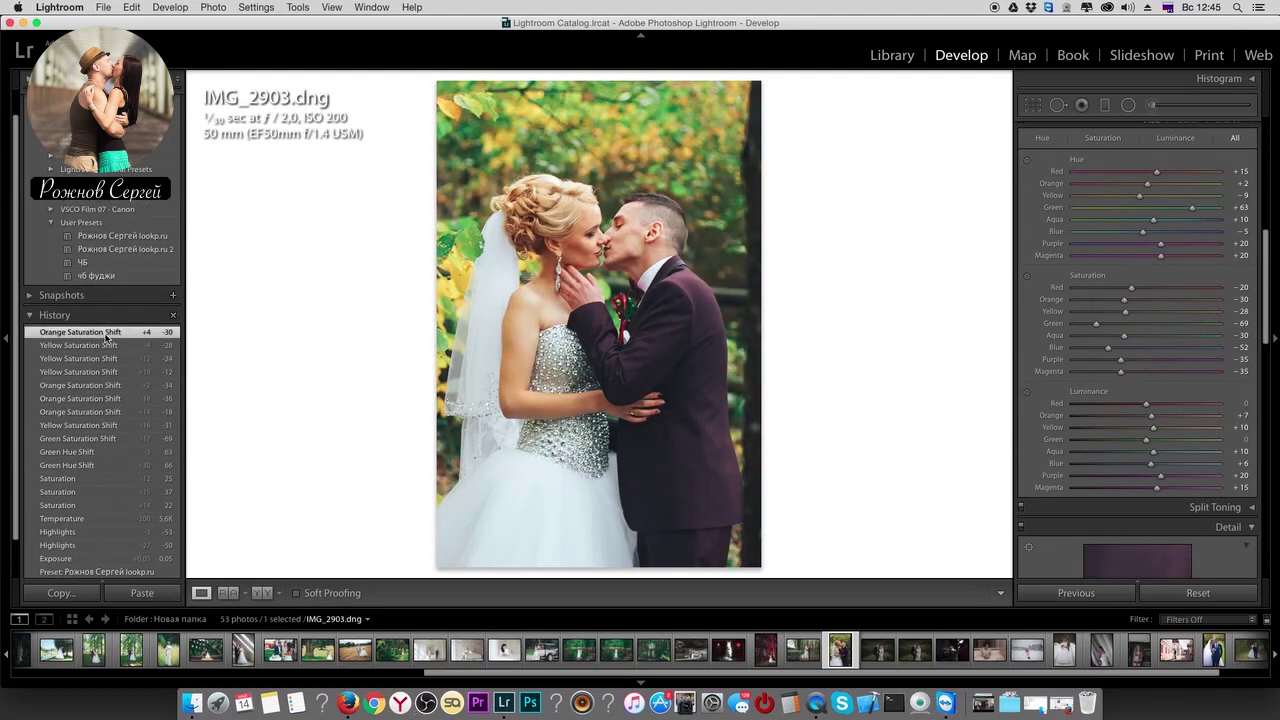
pyautogui.press('\\')
pyautogui.press('\\')
pyautogui.press('\\')
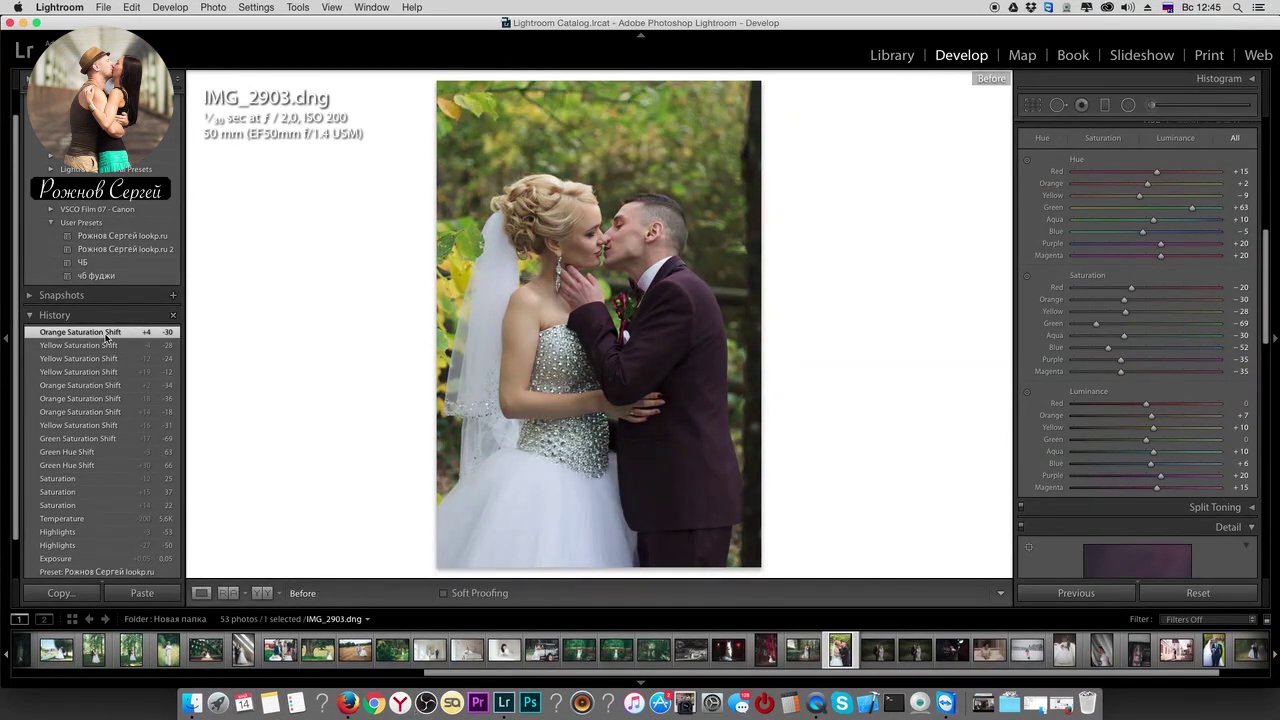
pyautogui.press('\\')
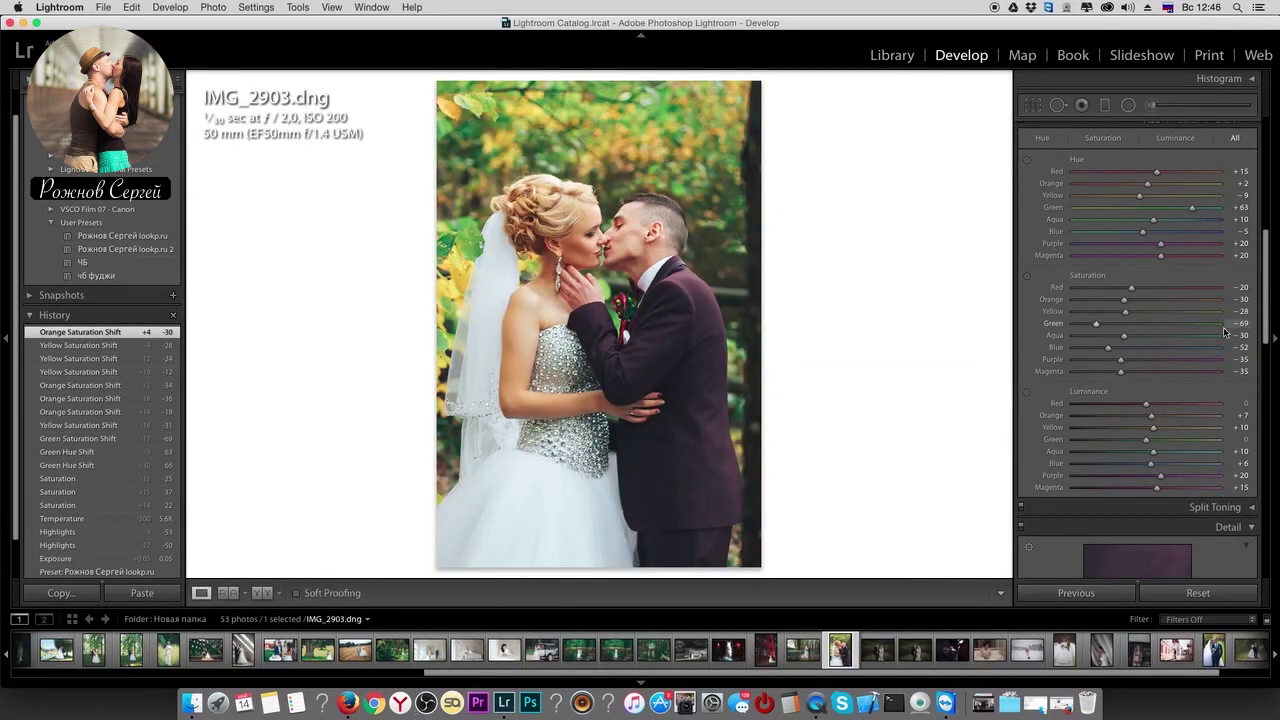
pyautogui.scroll(5, 1232, 335)
pyautogui.scroll(5, 1235, 345)
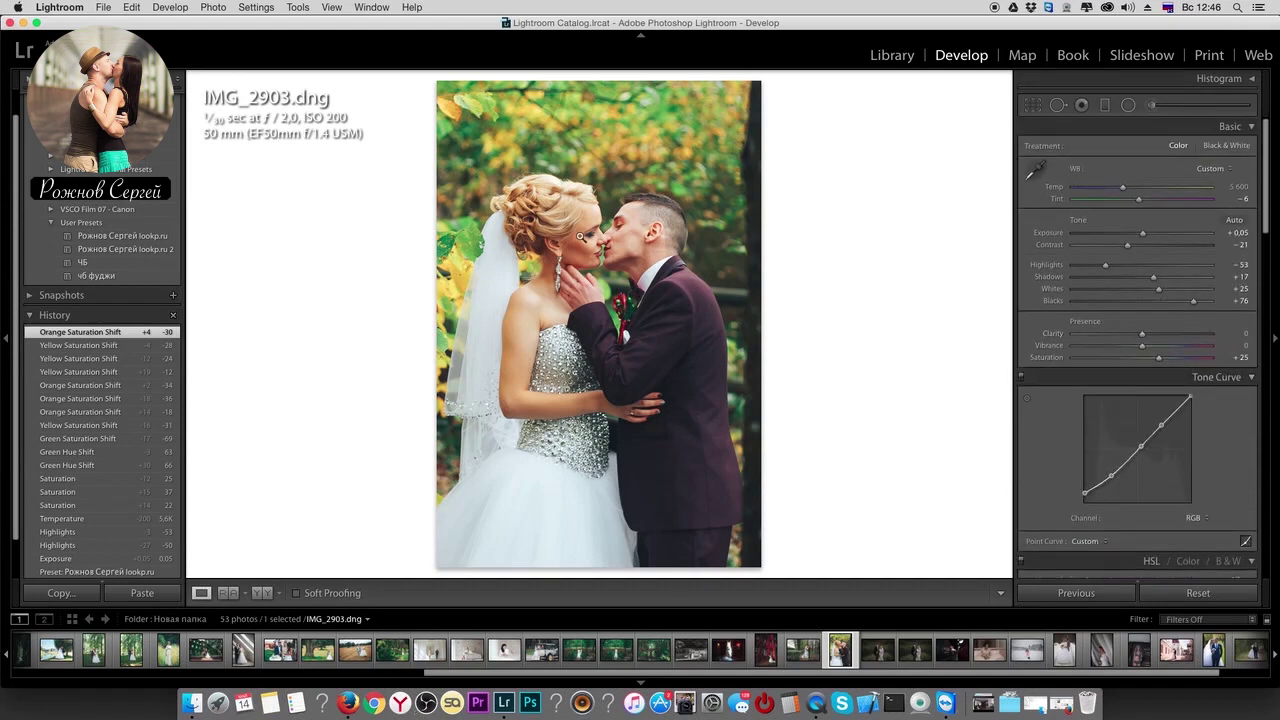
# - Set Contrast to -46 and Saturation to +35, then go back to DSC_7873(1).dng
pyautogui.moveTo(1127, 245); pyautogui.dragTo(1113, 247)
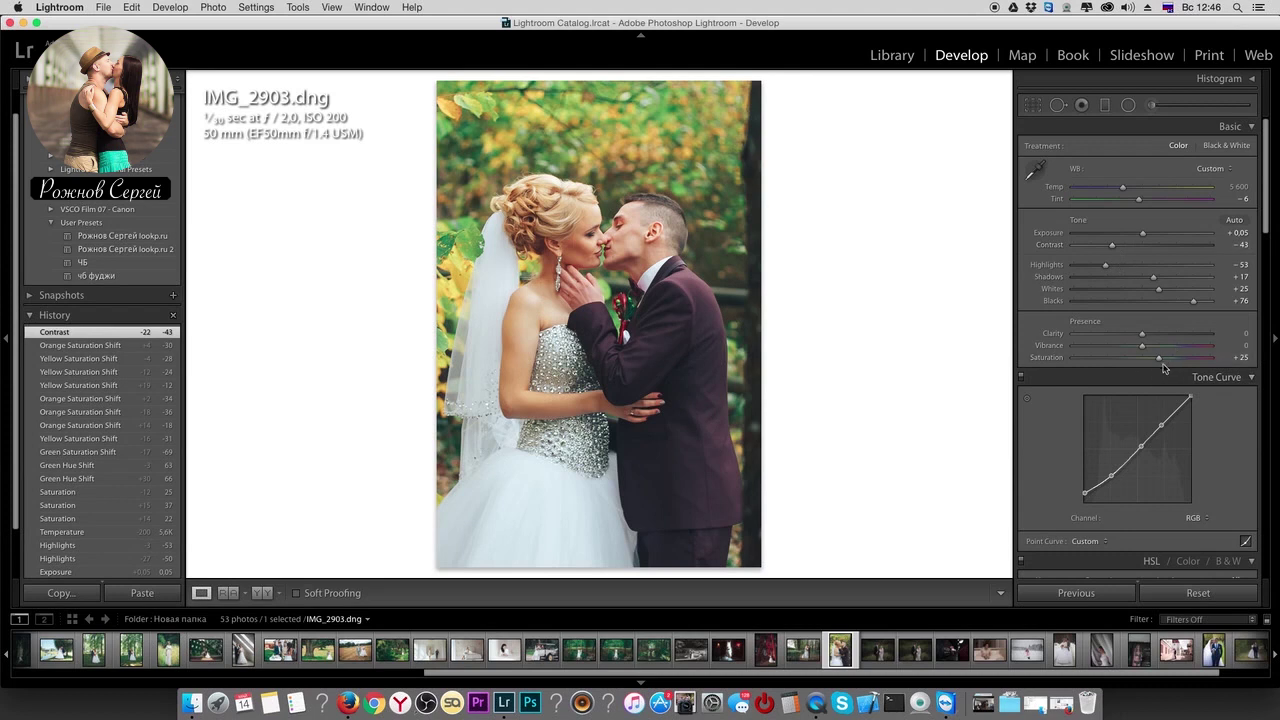
pyautogui.click(1131, 245)
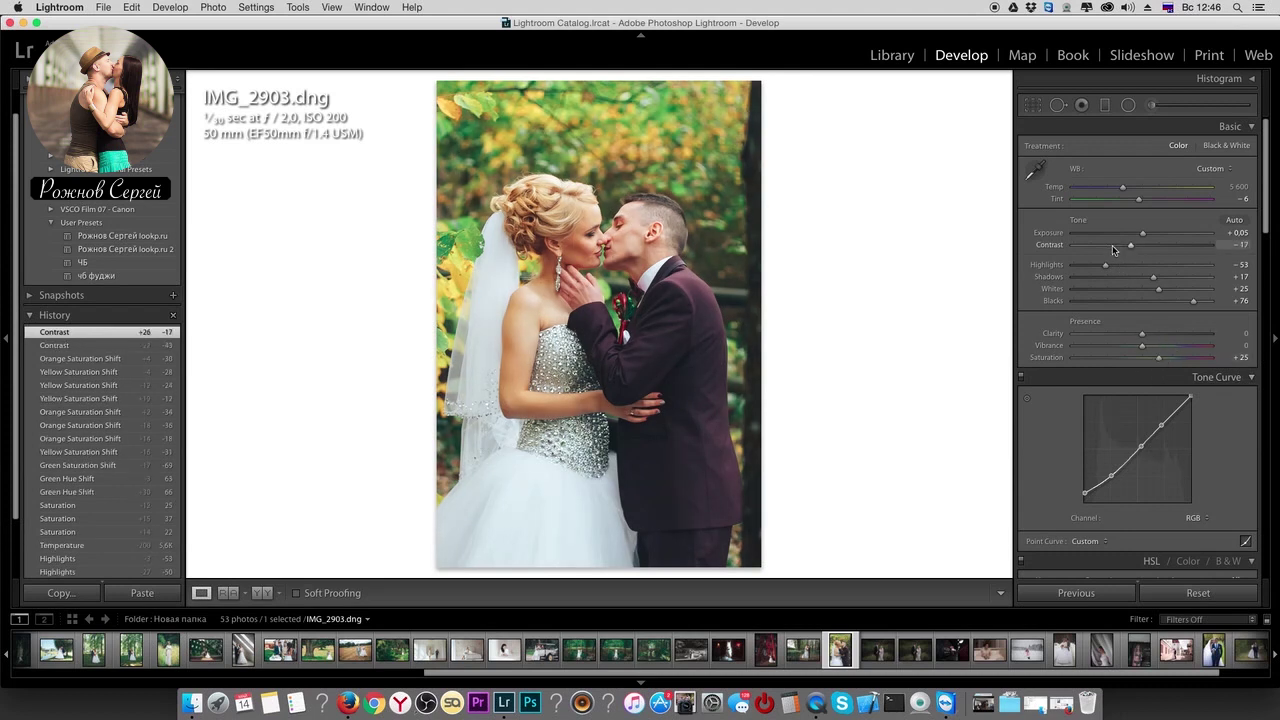
pyautogui.moveTo(1111, 248); pyautogui.dragTo(1111, 248)
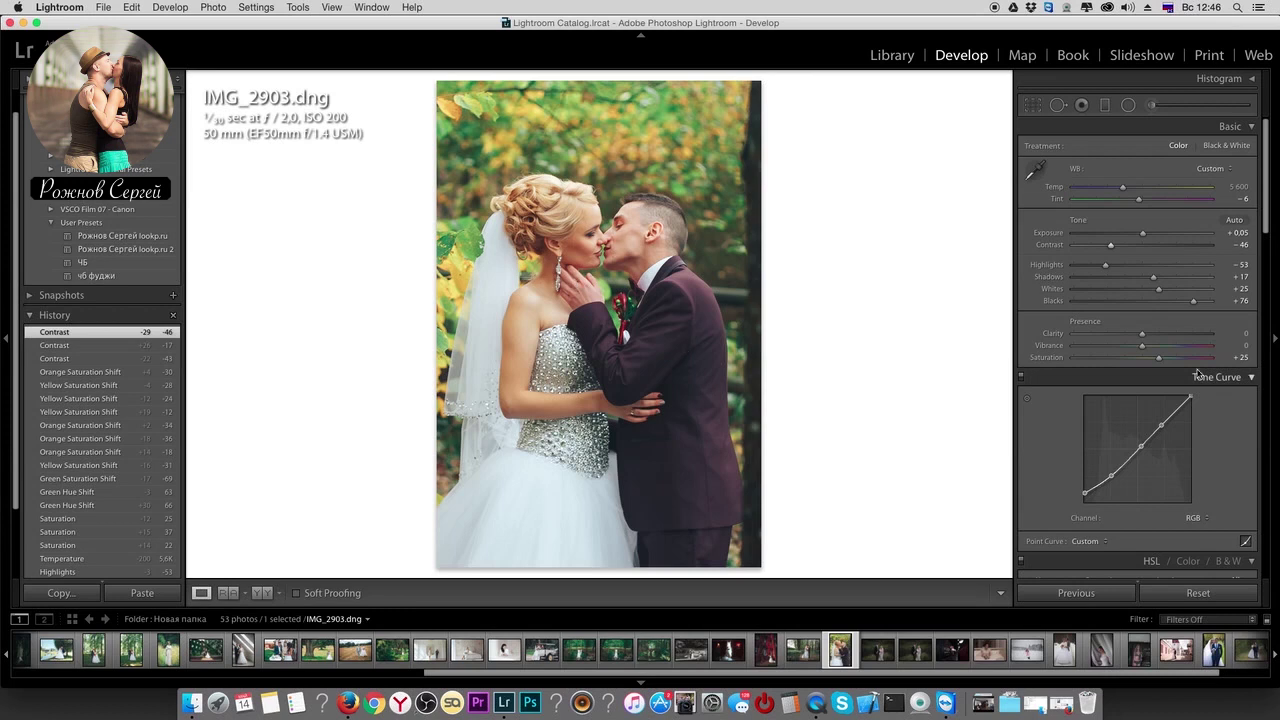
pyautogui.moveTo(1165, 358); pyautogui.dragTo(1166, 358)
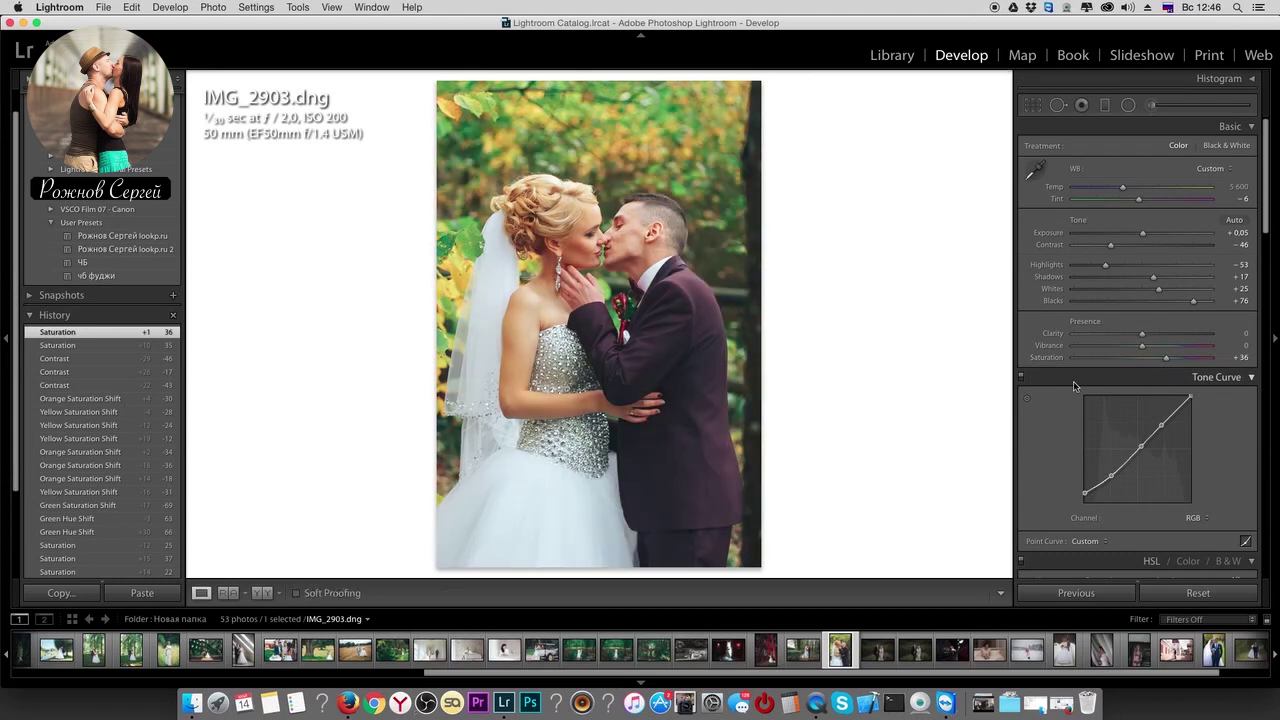
pyautogui.press('Left')
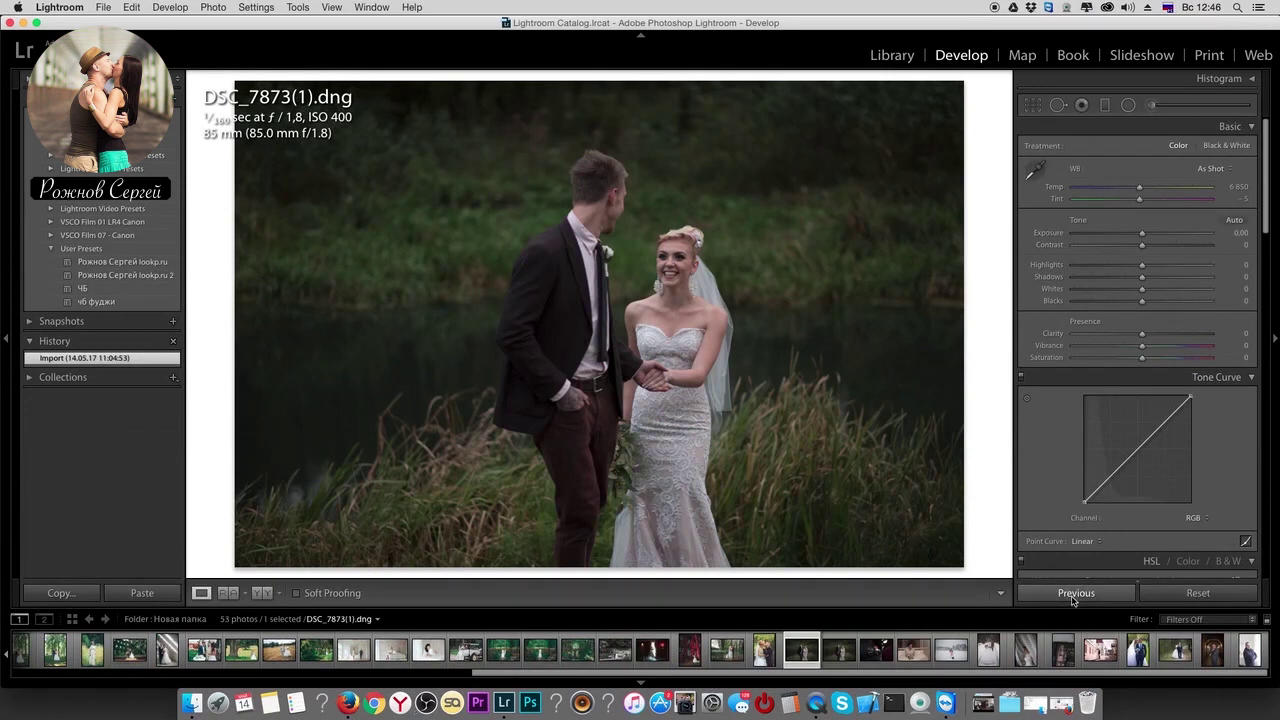
# - Paste the previous photo's settings, then try Contrast around -44 and Shadows +52
pyautogui.click(1073, 593)
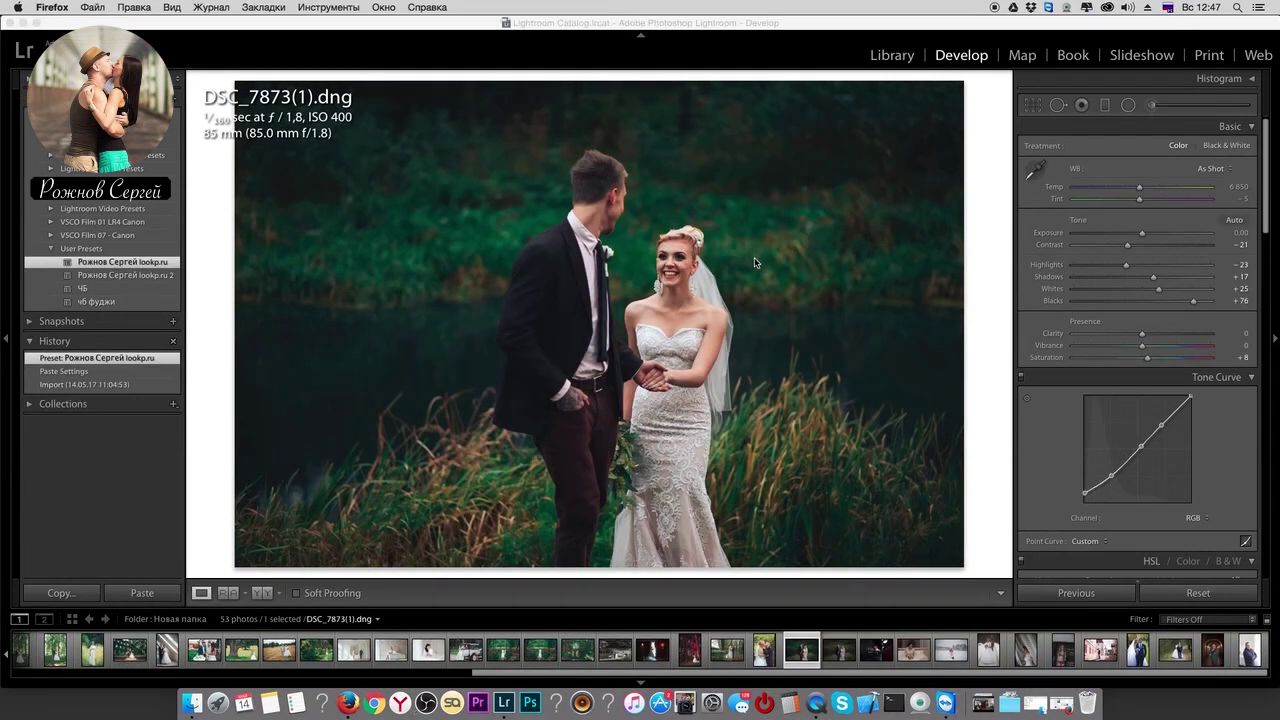
pyautogui.click(1113, 250)
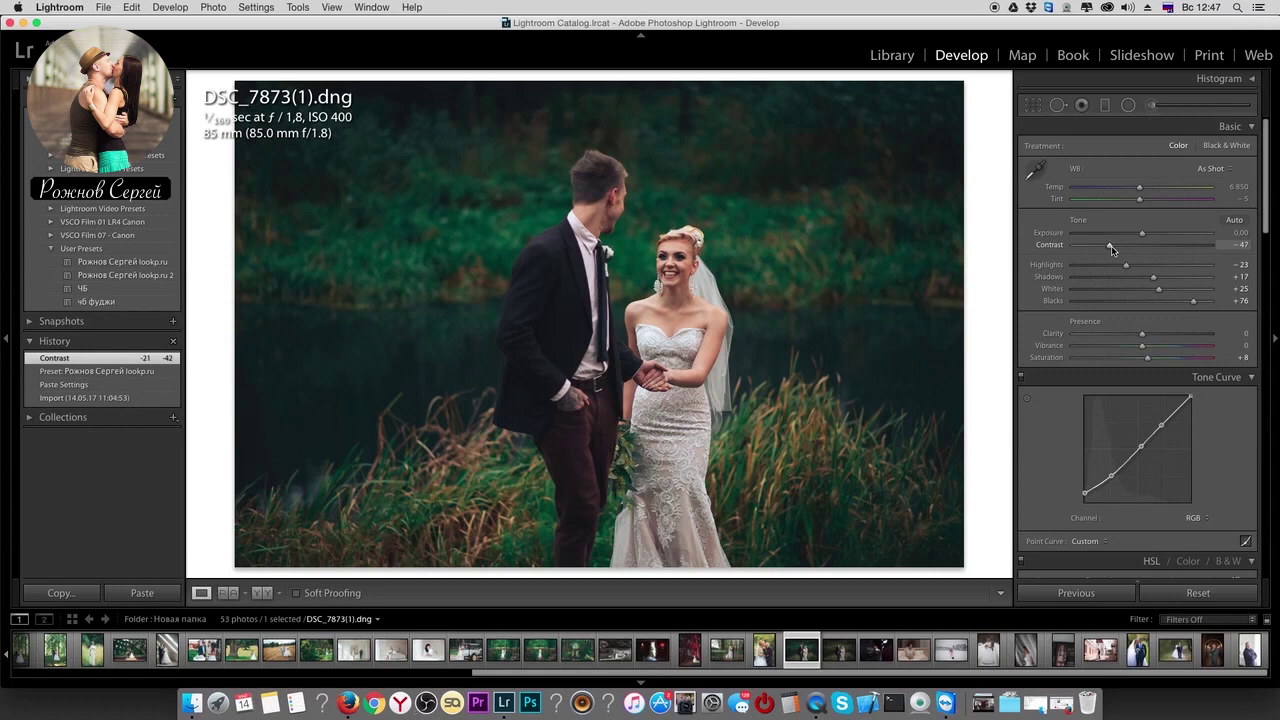
pyautogui.moveTo(1111, 250); pyautogui.dragTo(1112, 246)
pyautogui.moveTo(1178, 282); pyautogui.dragTo(1180, 282)
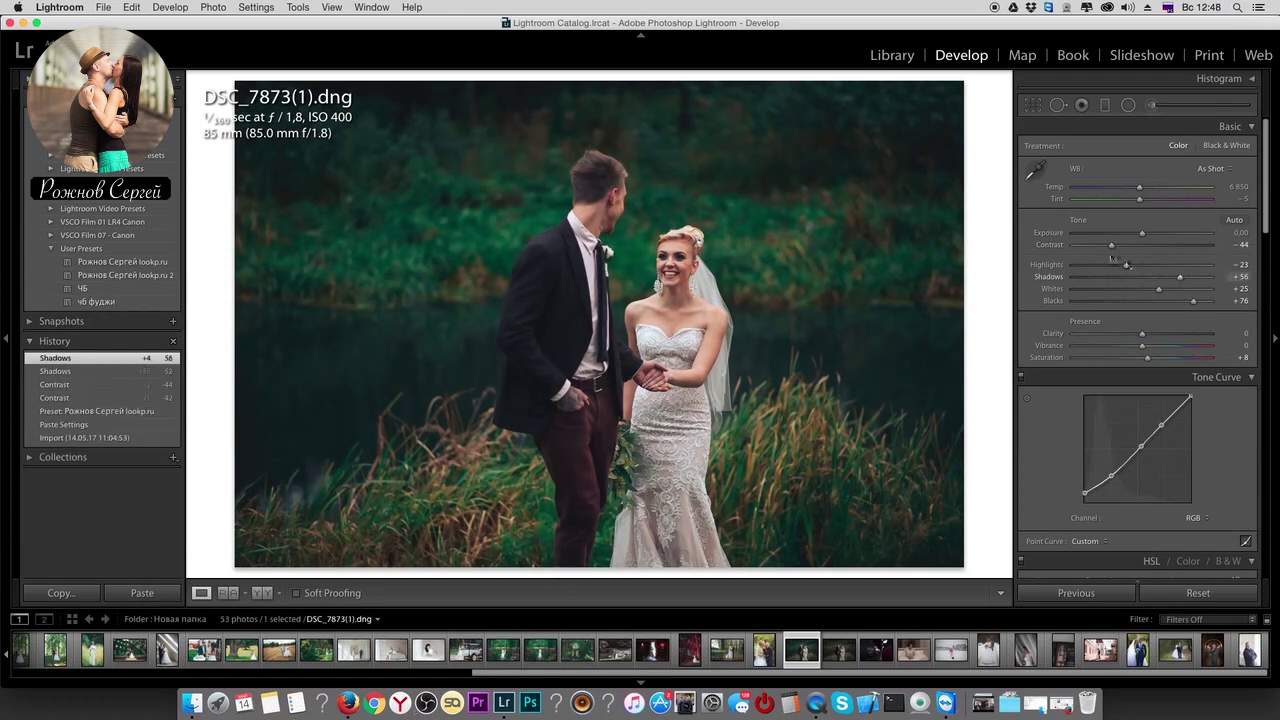
# - Reapply the custom user preset and set Contrast -61, Shadows +59 and Blacks +60
pyautogui.click(156, 265)
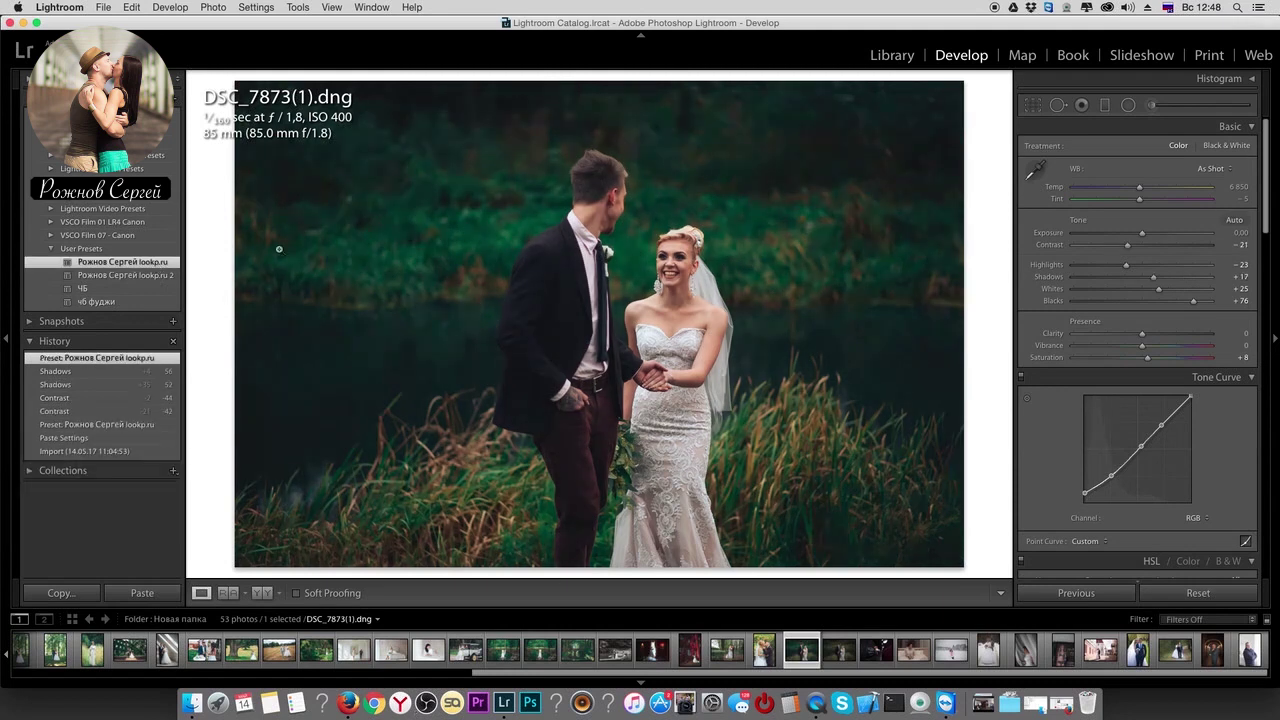
pyautogui.moveTo(1127, 245); pyautogui.dragTo(1100, 245)
pyautogui.moveTo(1150, 281)
pyautogui.mouseDown()
pyautogui.moveTo(1177, 281)
pyautogui.moveTo(1178, 300)
pyautogui.moveTo(1179, 279)
pyautogui.moveTo(1181, 300)
pyautogui.moveTo(1113, 268)
pyautogui.mouseUp()
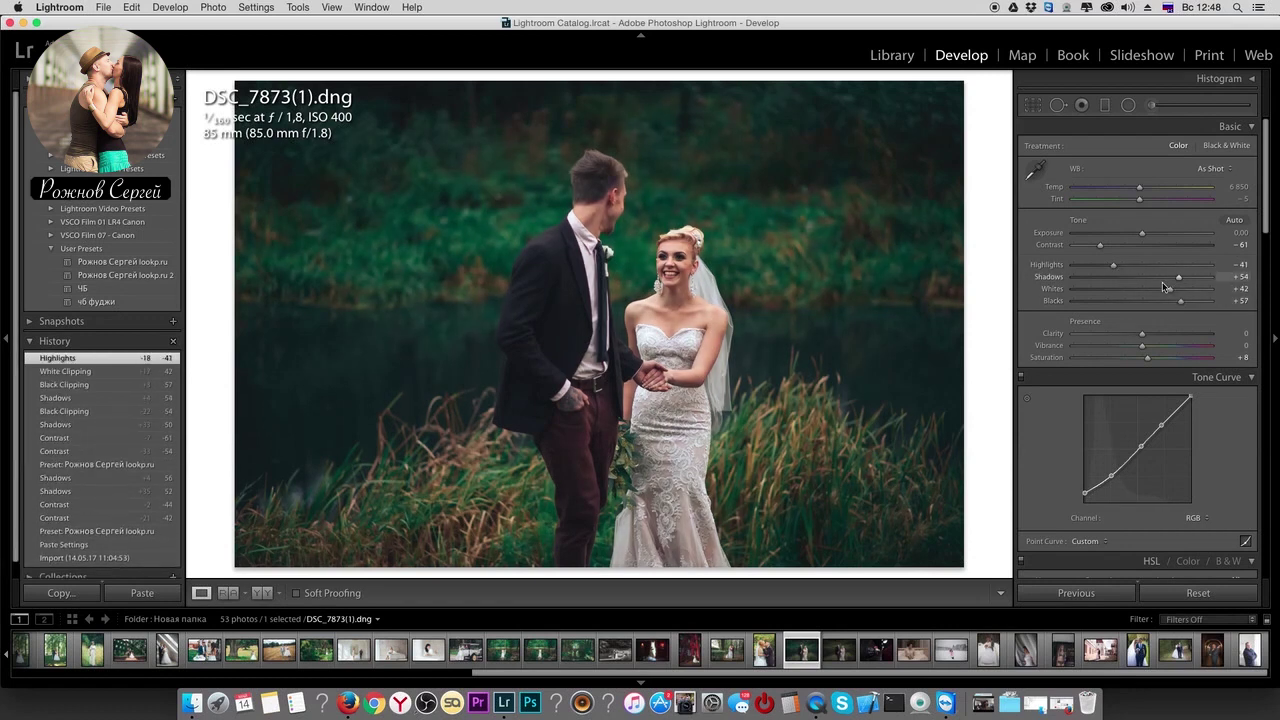
pyautogui.moveTo(1185, 303); pyautogui.dragTo(1182, 277)
pyautogui.moveTo(1142, 334); pyautogui.dragTo(1140, 337)
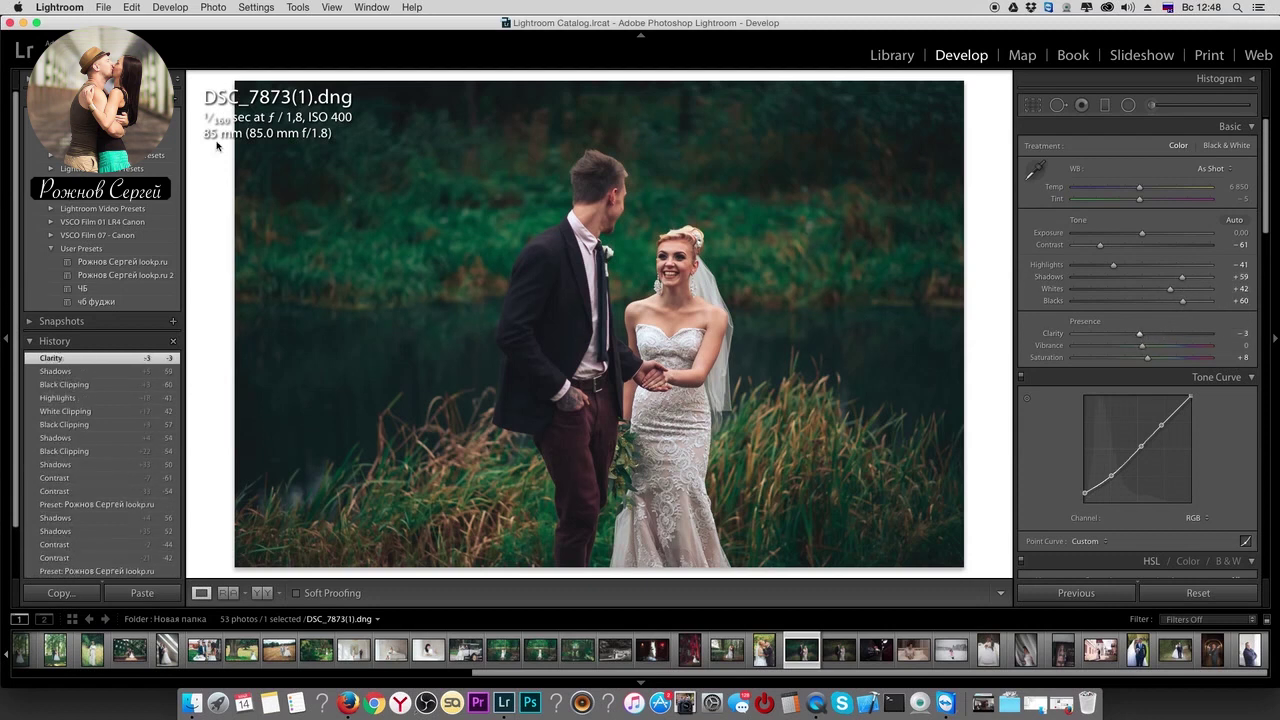
# - Save the grade as user preset 'для чужих фото', raise exposure slightly, and go to the next photo
pyautogui.click(180, 100)
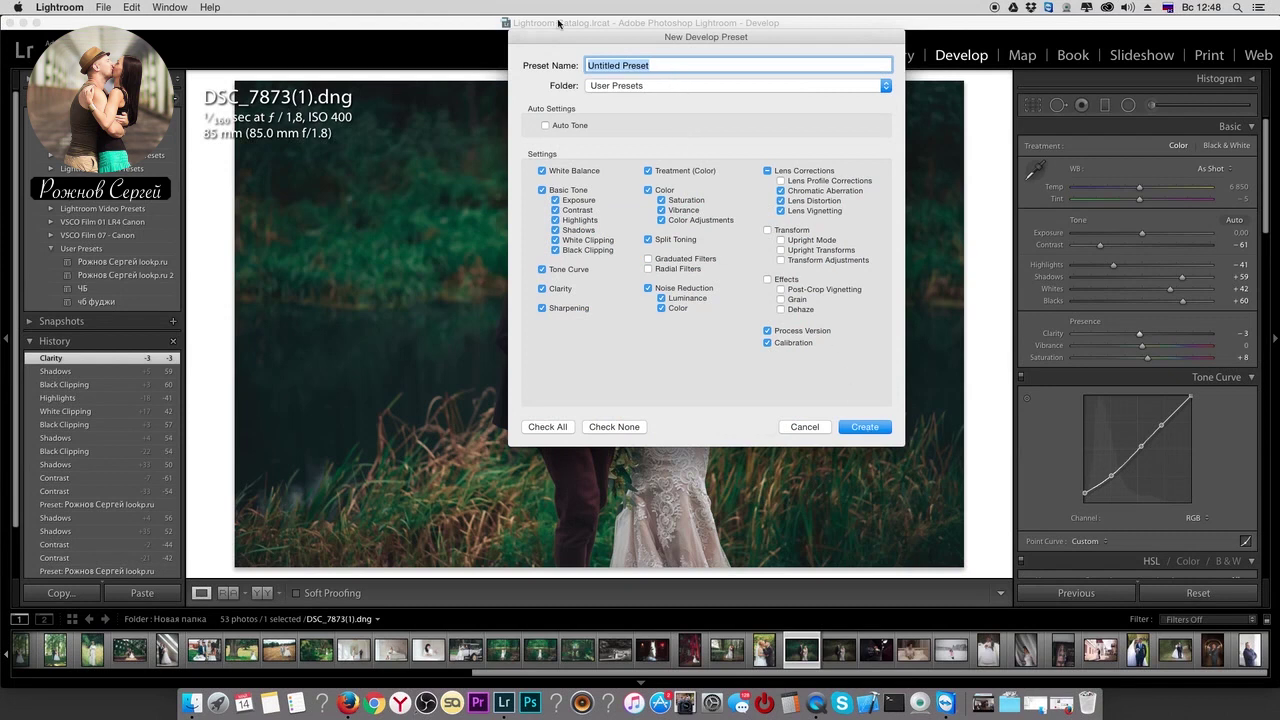
pyautogui.write('для чужих фото')
pyautogui.click(864, 426)
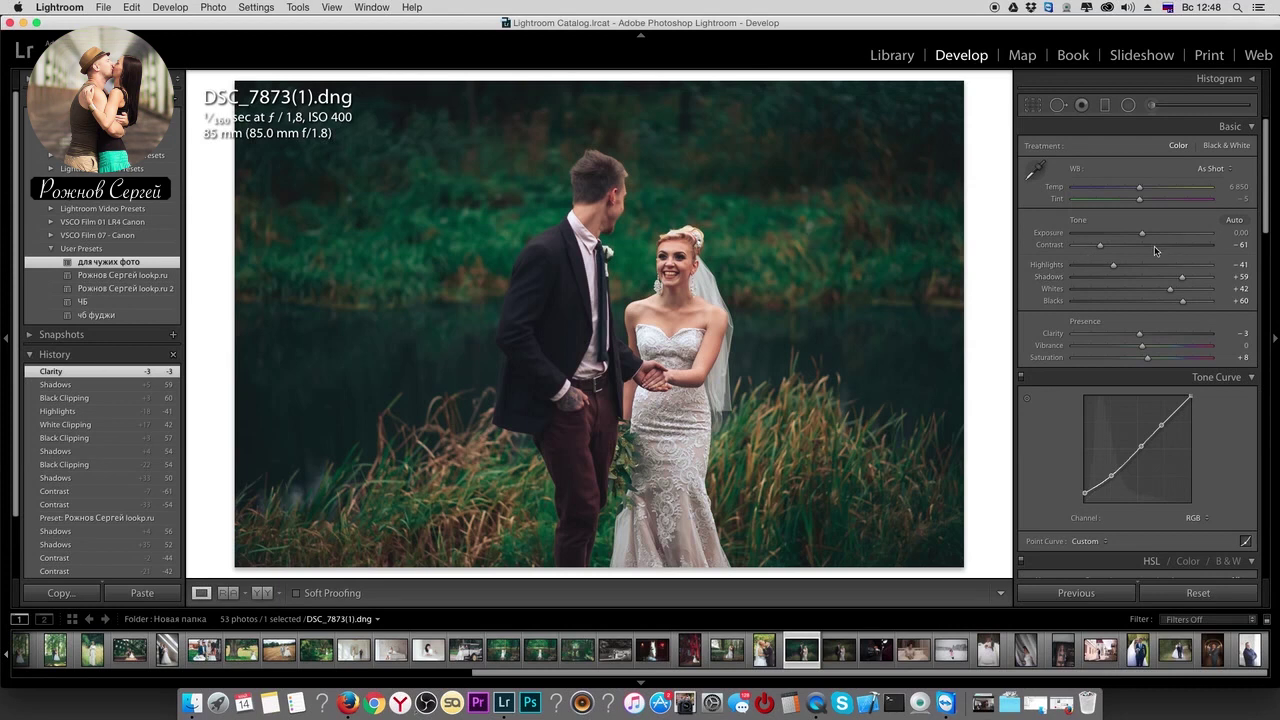
pyautogui.moveTo(1144, 236); pyautogui.dragTo(1109, 268)
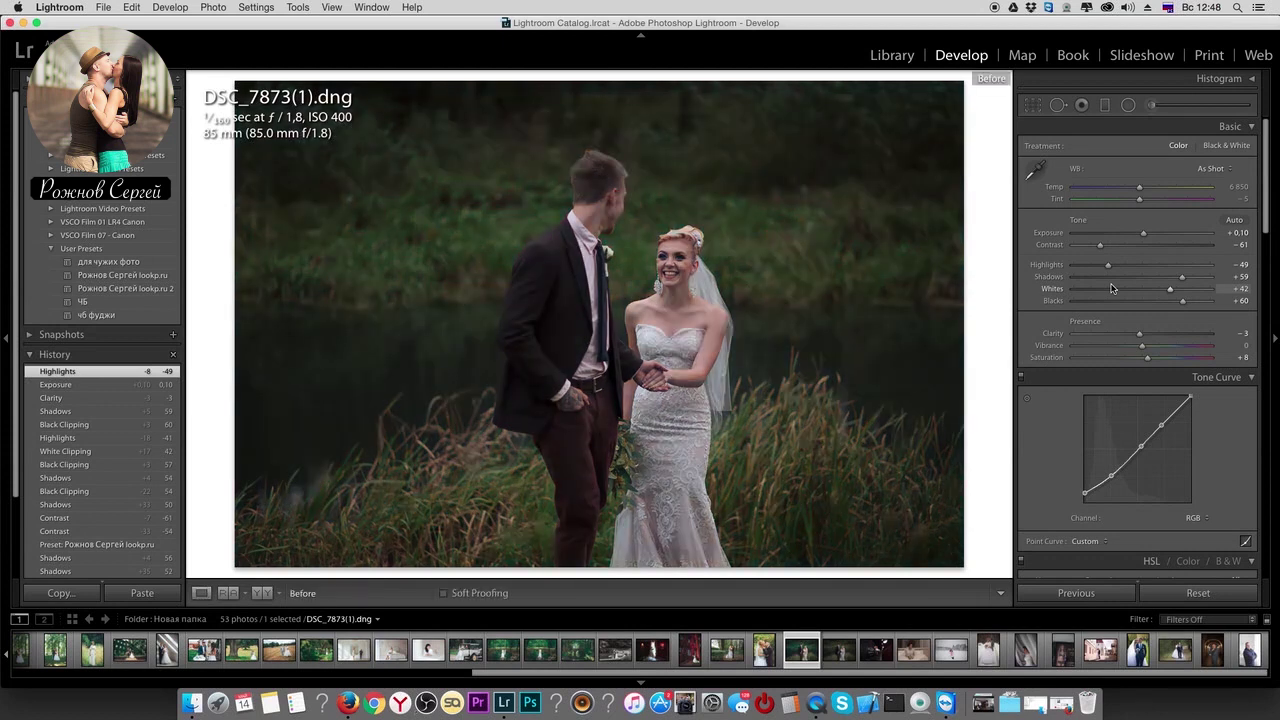
pyautogui.press('Right')
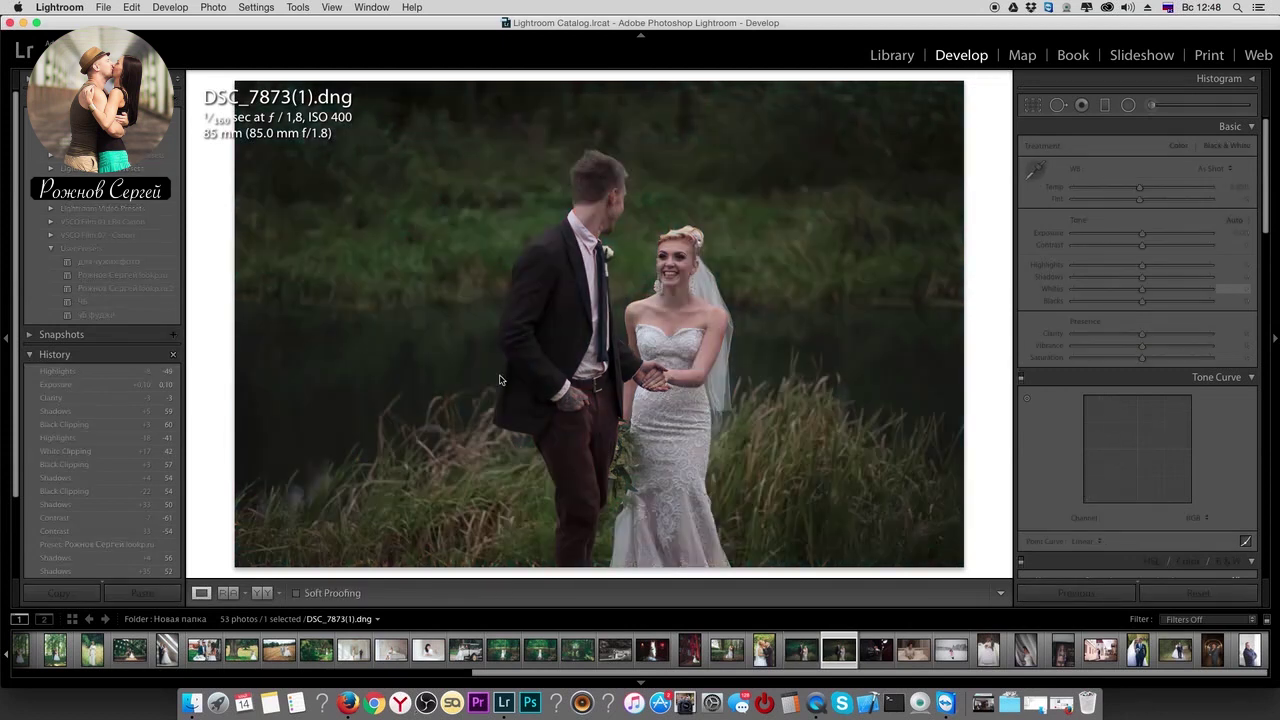
# - Paste the previous photo's settings, apply the для чужих фото preset, and nudge exposure up slightly
pyautogui.click(1075, 593)
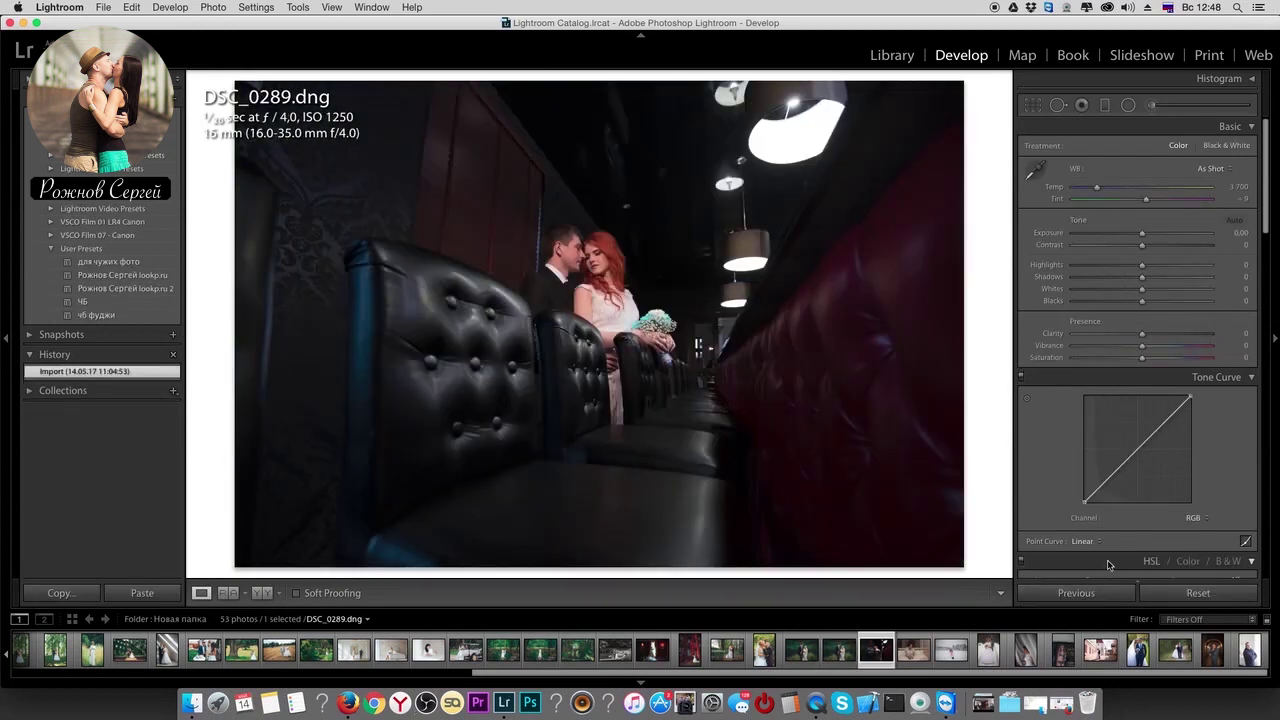
pyautogui.click(1076, 593)
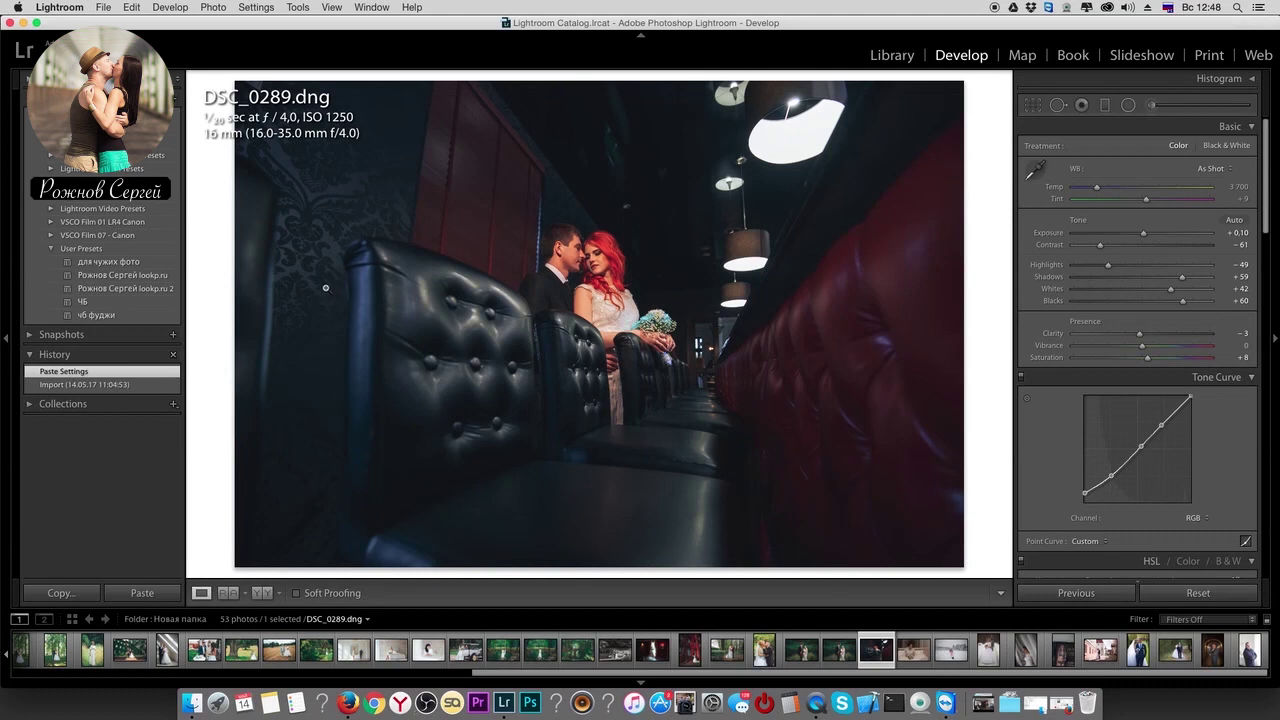
pyautogui.click(150, 263)
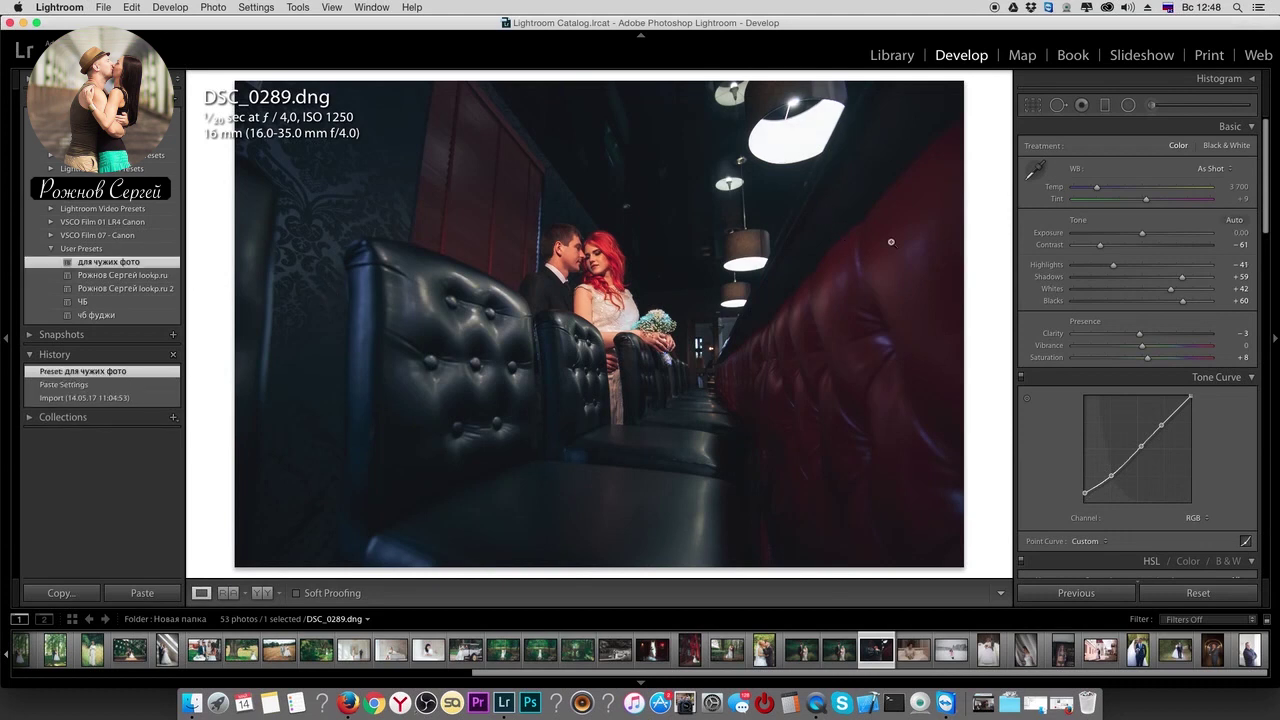
pyautogui.moveTo(1143, 236); pyautogui.dragTo(1109, 271)
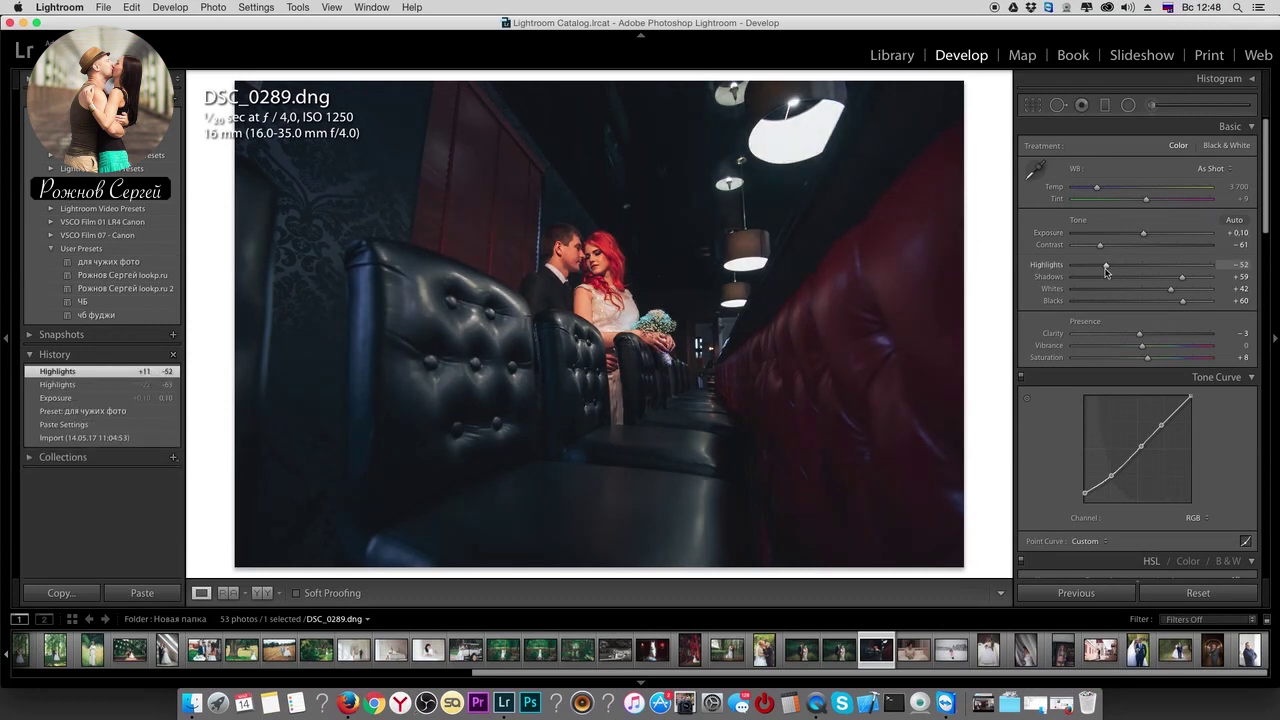
# - Apply the ЧБ black-and-white preset and set Highlights to -21
pyautogui.click(88, 301)
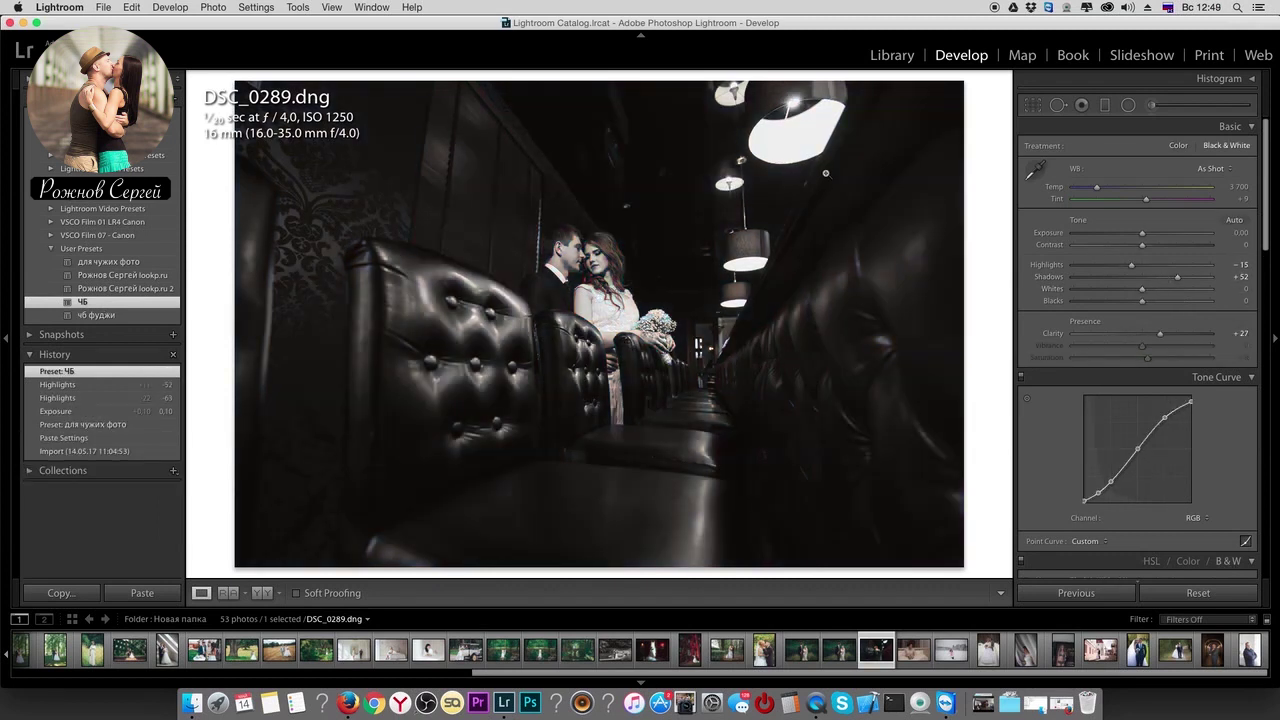
pyautogui.click(1108, 266)
pyautogui.moveTo(1110, 268); pyautogui.dragTo(1131, 275)
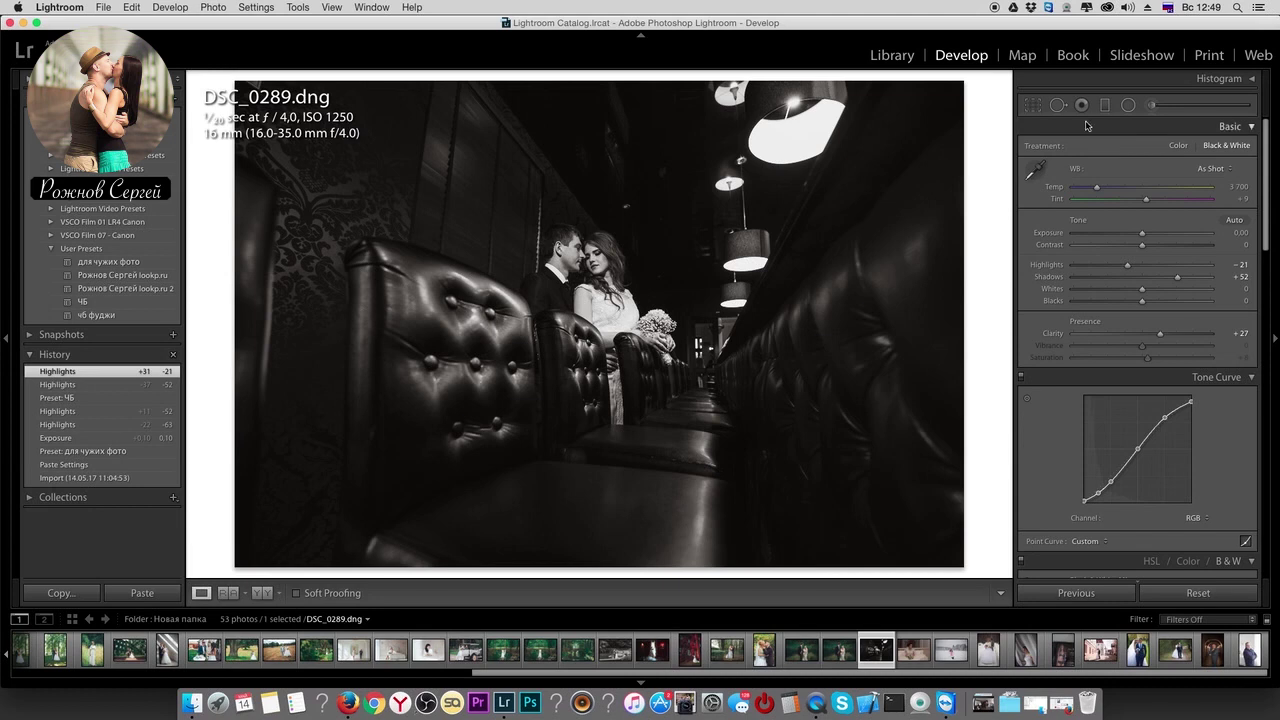
# - Draw and rotate a radial ellipse around the couple, reset its Shadows to 0 and lower Highlights to about -28
pyautogui.click(1128, 105)
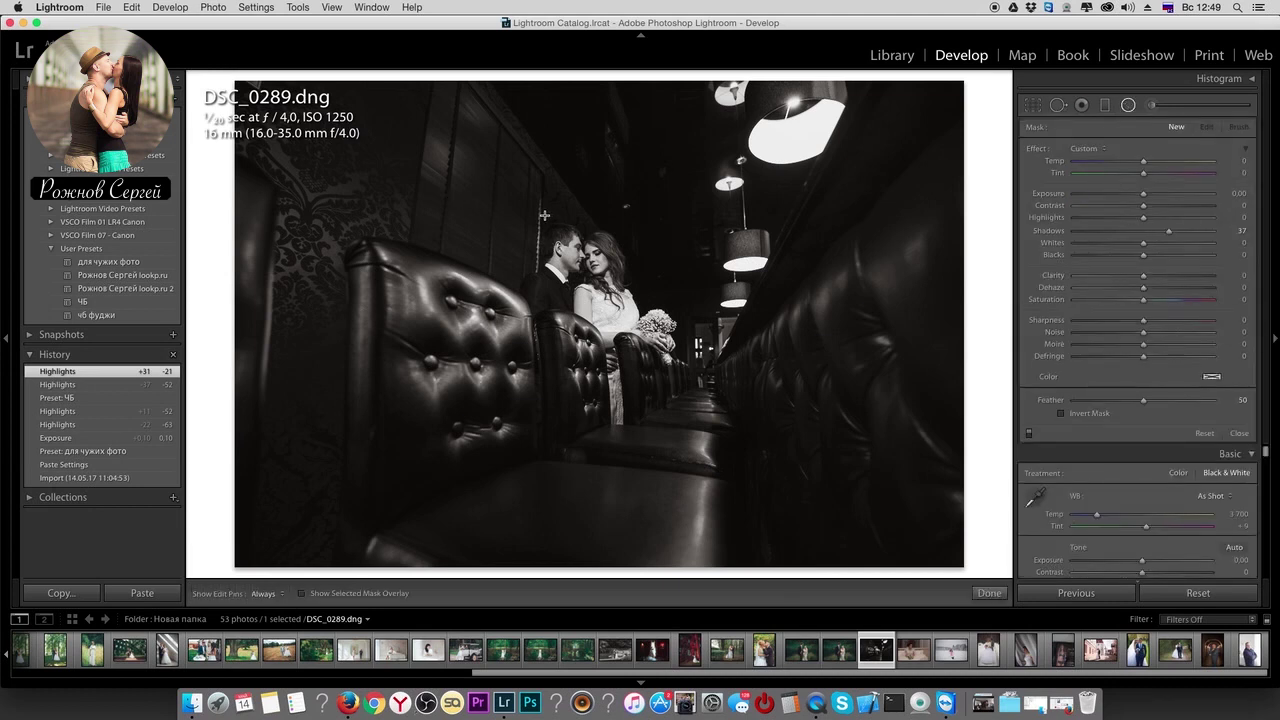
pyautogui.moveTo(545, 216); pyautogui.dragTo(636, 285)
pyautogui.moveTo(544, 216); pyautogui.dragTo(583, 279)
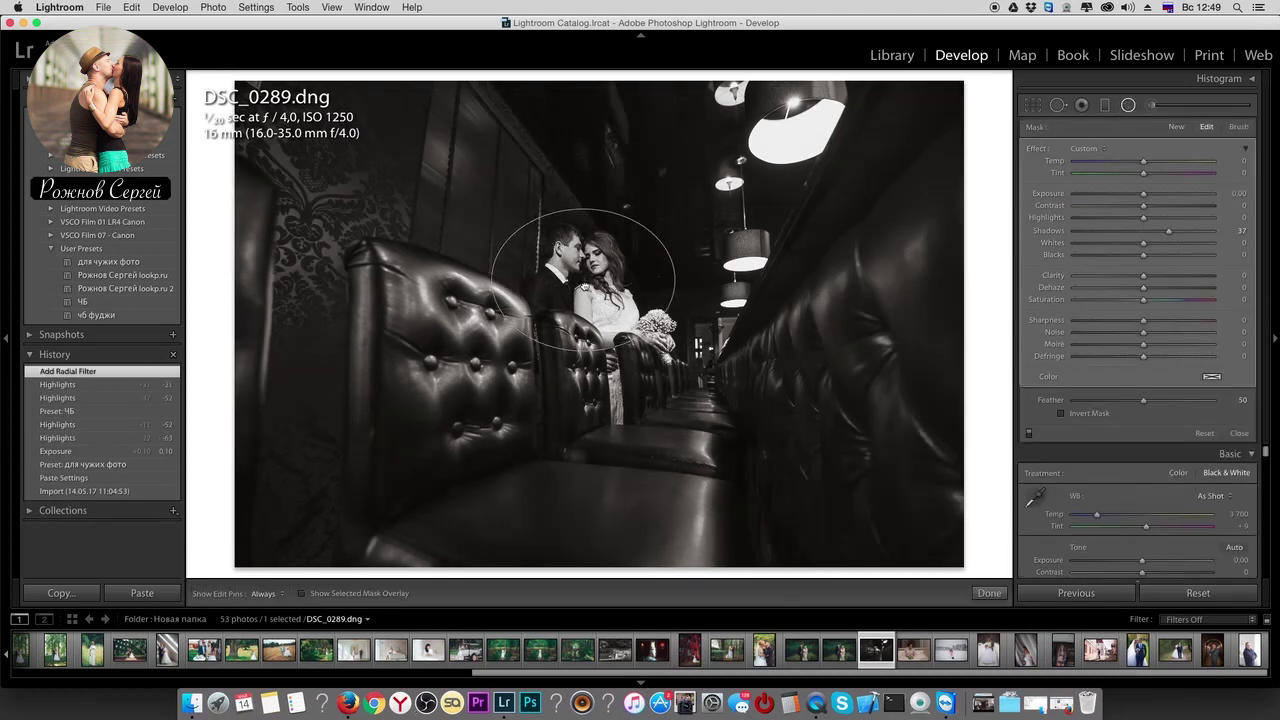
pyautogui.moveTo(674, 284); pyautogui.dragTo(699, 279)
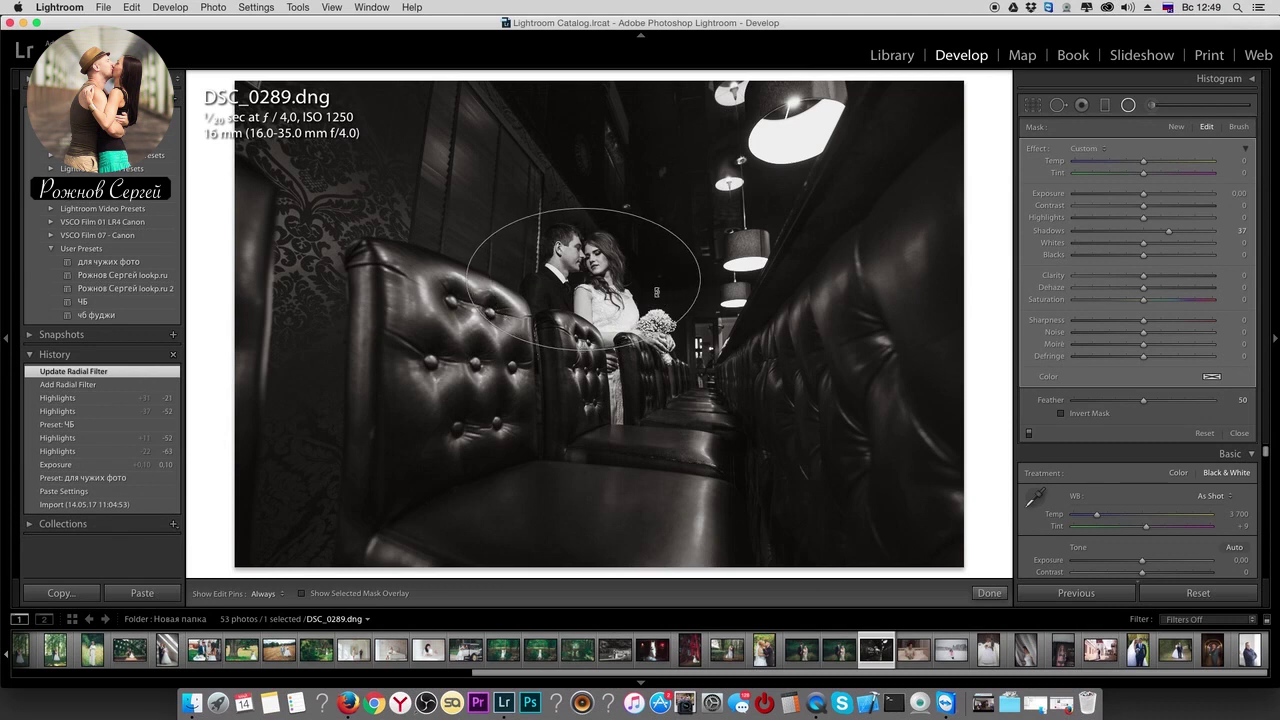
pyautogui.moveTo(583, 350); pyautogui.dragTo(583, 363)
pyautogui.moveTo(466, 280); pyautogui.dragTo(595, 280)
pyautogui.doubleClick(1140, 231)
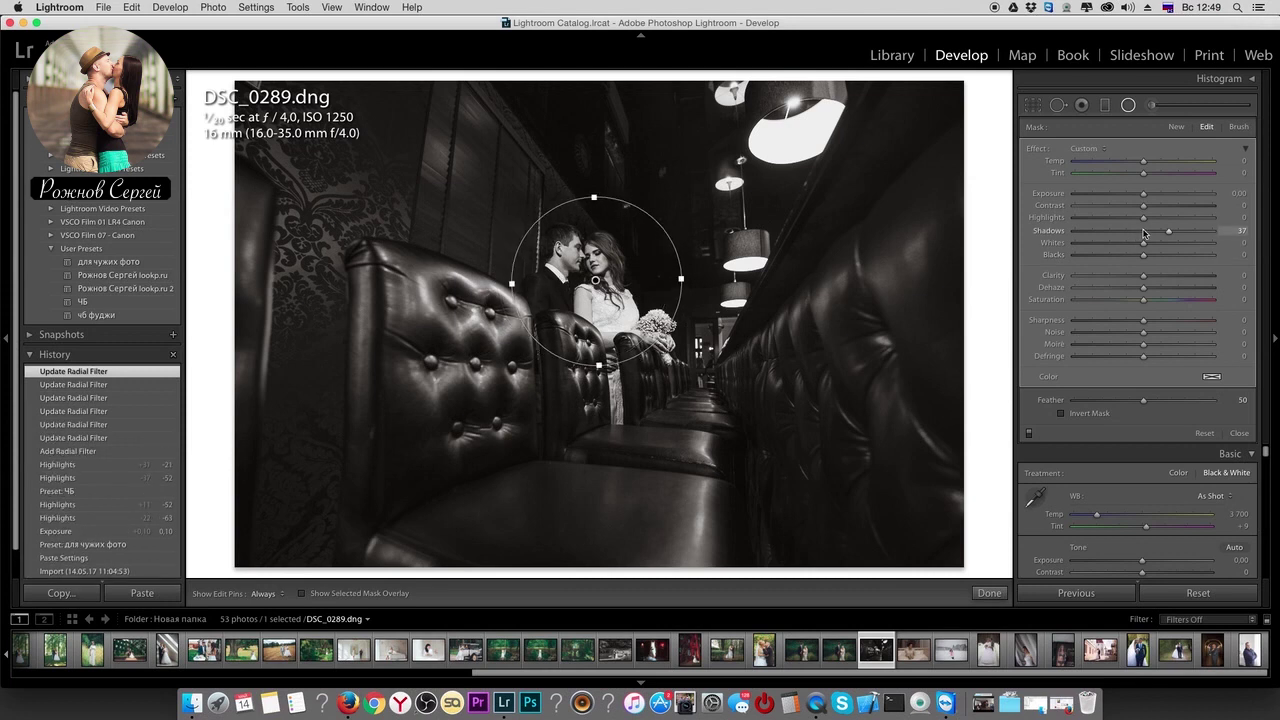
pyautogui.moveTo(1149, 222)
pyautogui.mouseDown()
pyautogui.moveTo(1106, 219)
pyautogui.moveTo(1125, 216)
pyautogui.mouseUp()
pyautogui.click(1129, 105)
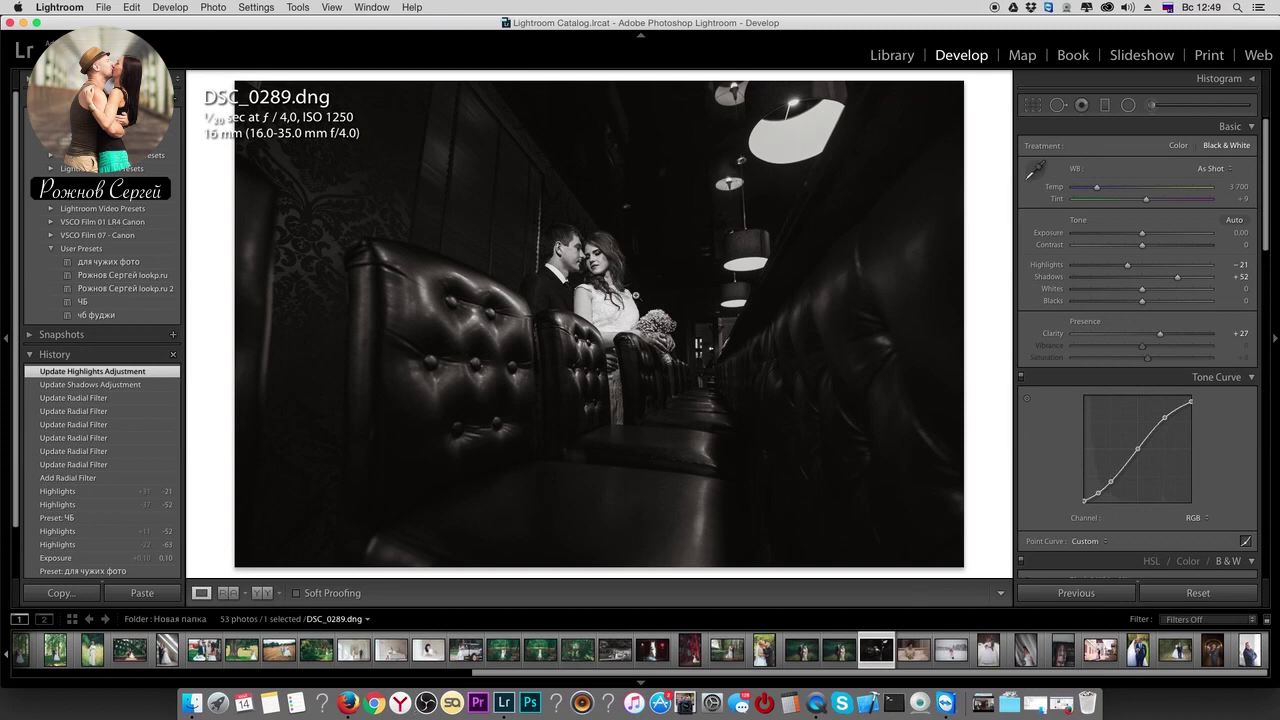
# - Compare an earlier history step, raise Highlights to about -9, reapply для чужих фото, and advance to IMG_9913
pyautogui.click(72, 398)
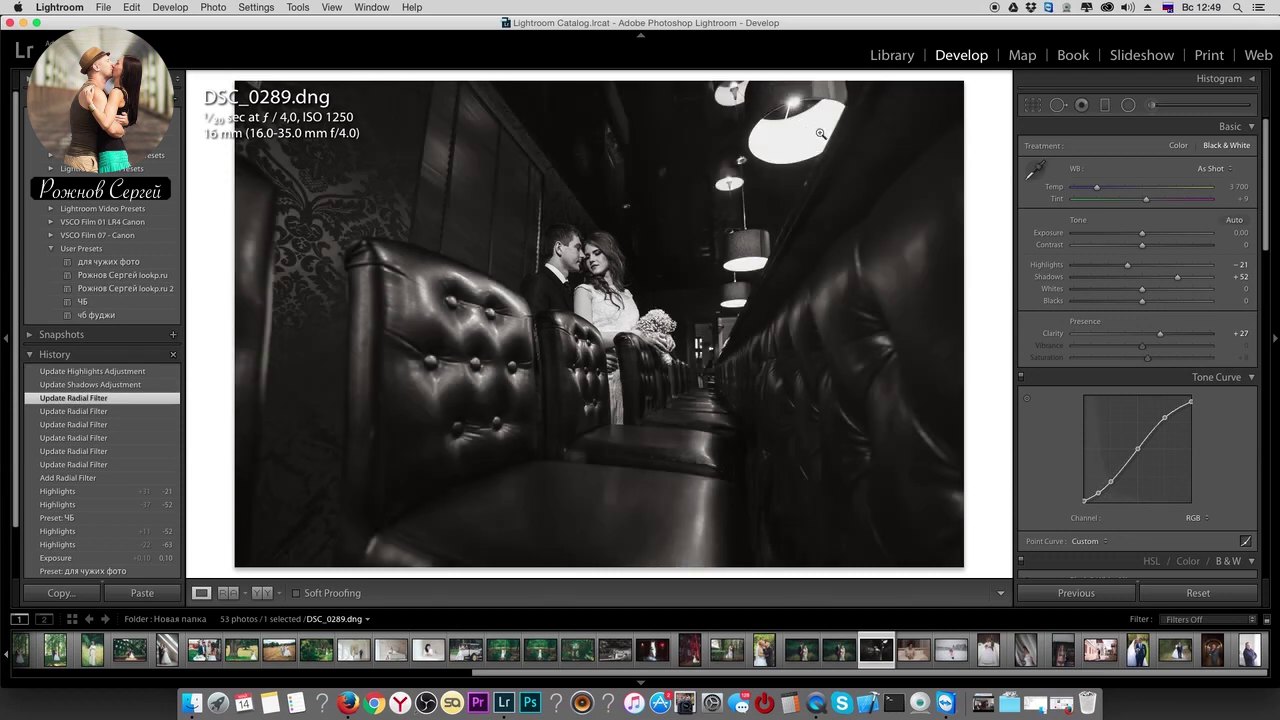
pyautogui.click(128, 372)
pyautogui.moveTo(1127, 264)
pyautogui.mouseDown()
pyautogui.moveTo(1150, 265)
pyautogui.moveTo(1135, 266)
pyautogui.mouseUp()
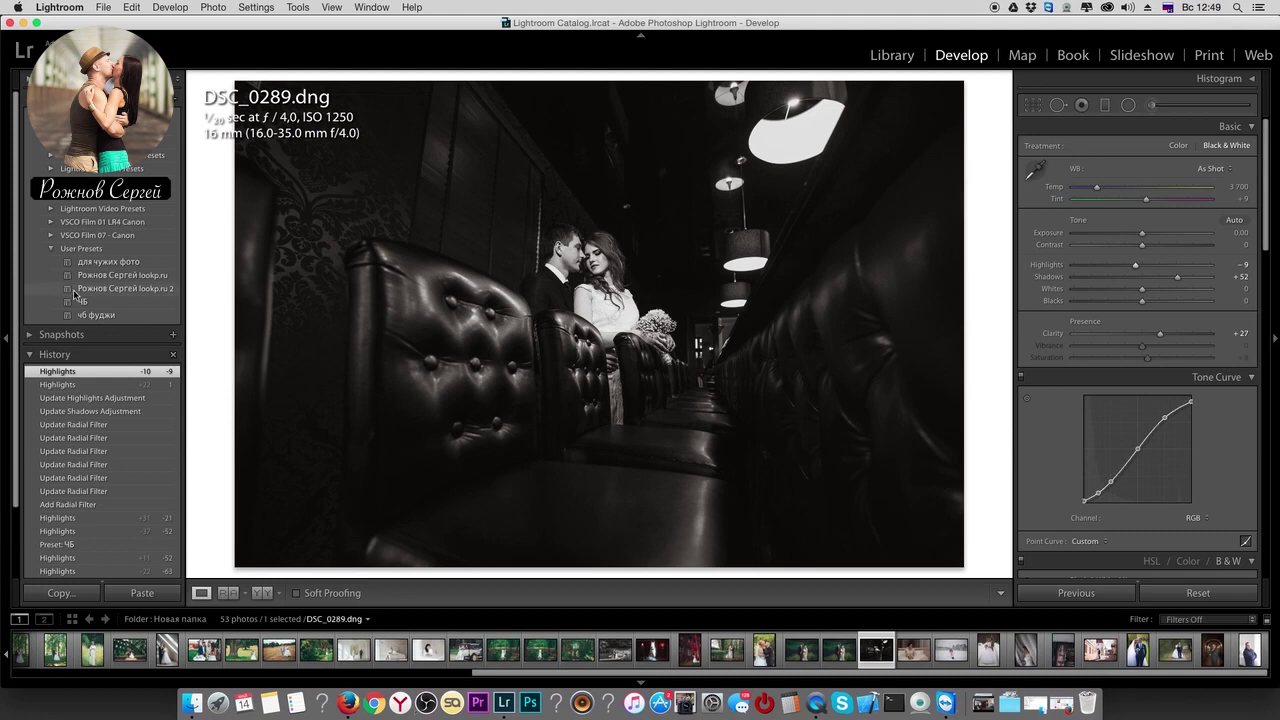
pyautogui.click(110, 263)
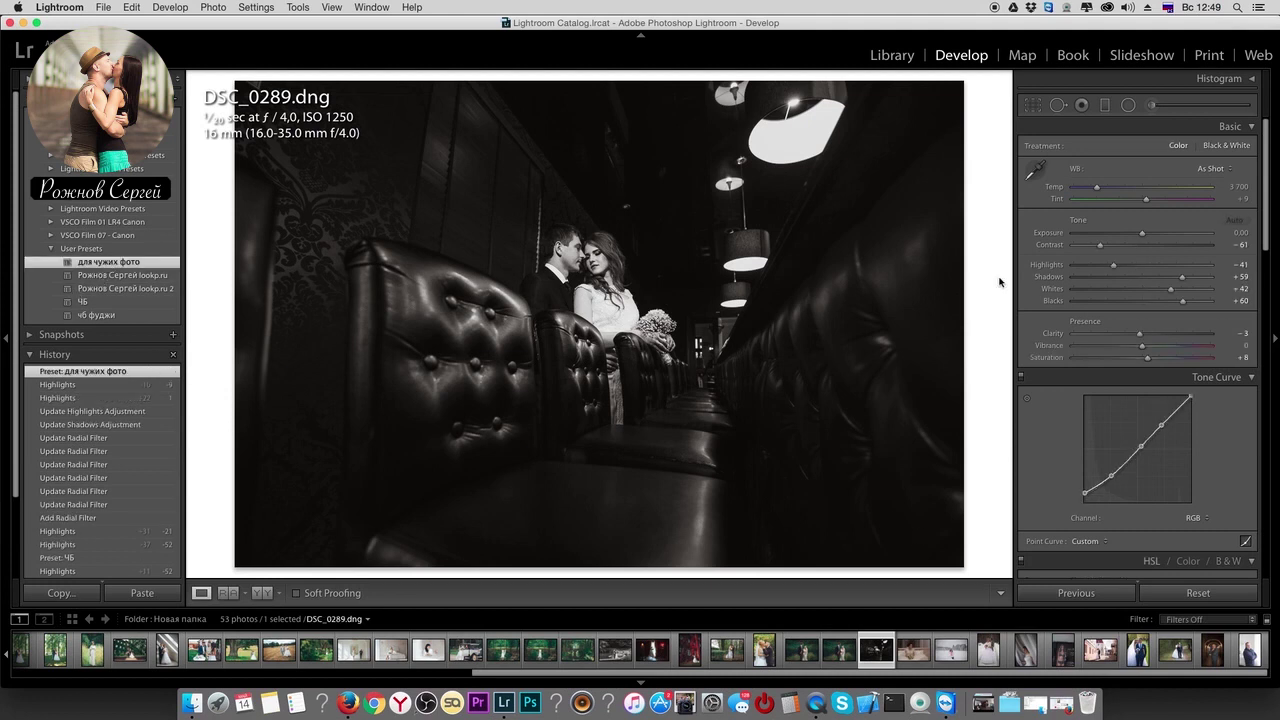
pyautogui.press('Right')
# - Apply для чужих фото to IMG_9913 and set Exposure +0.65 and Highlights -70
pyautogui.click(132, 264)
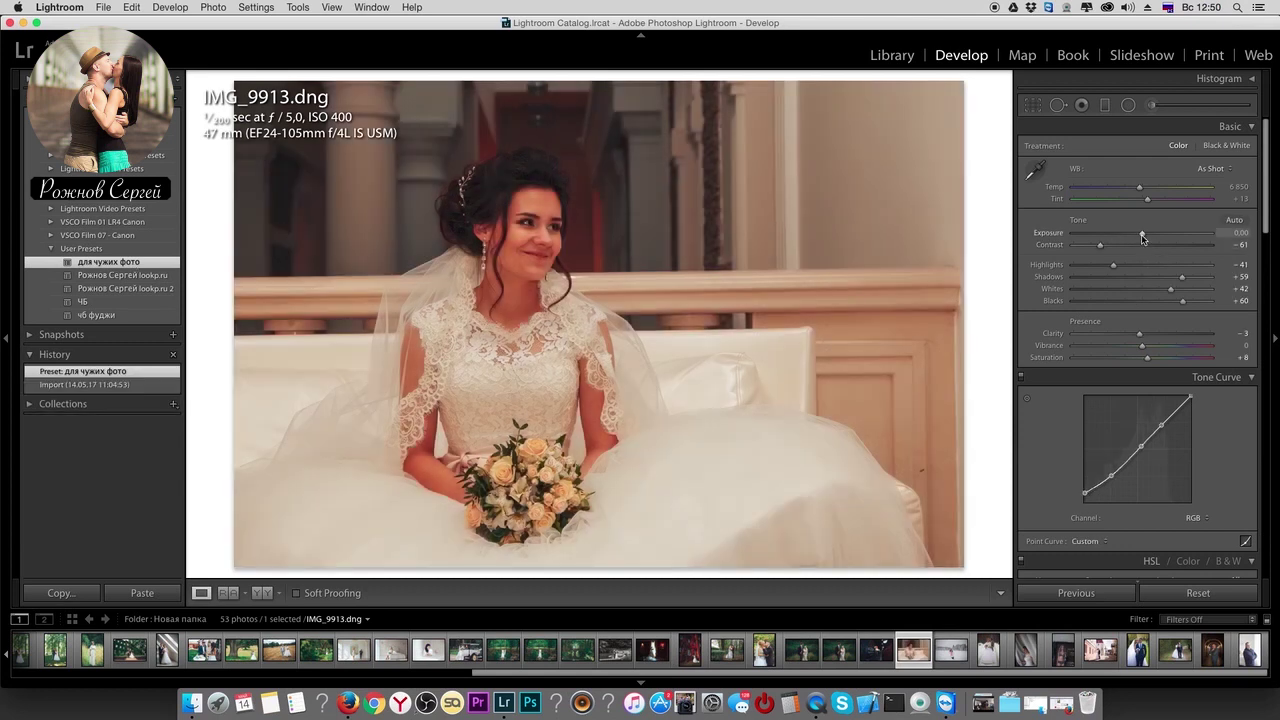
pyautogui.click(1150, 233)
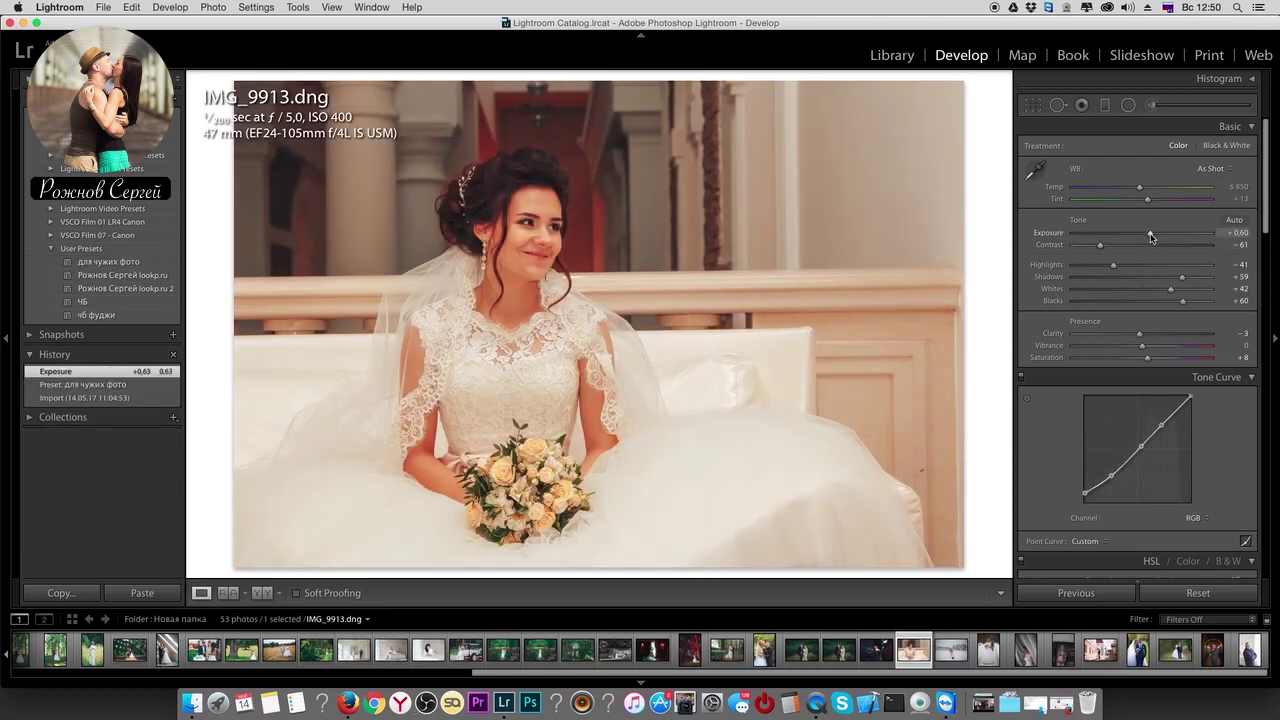
pyautogui.click(1105, 266)
pyautogui.moveTo(1105, 266); pyautogui.dragTo(1093, 266)
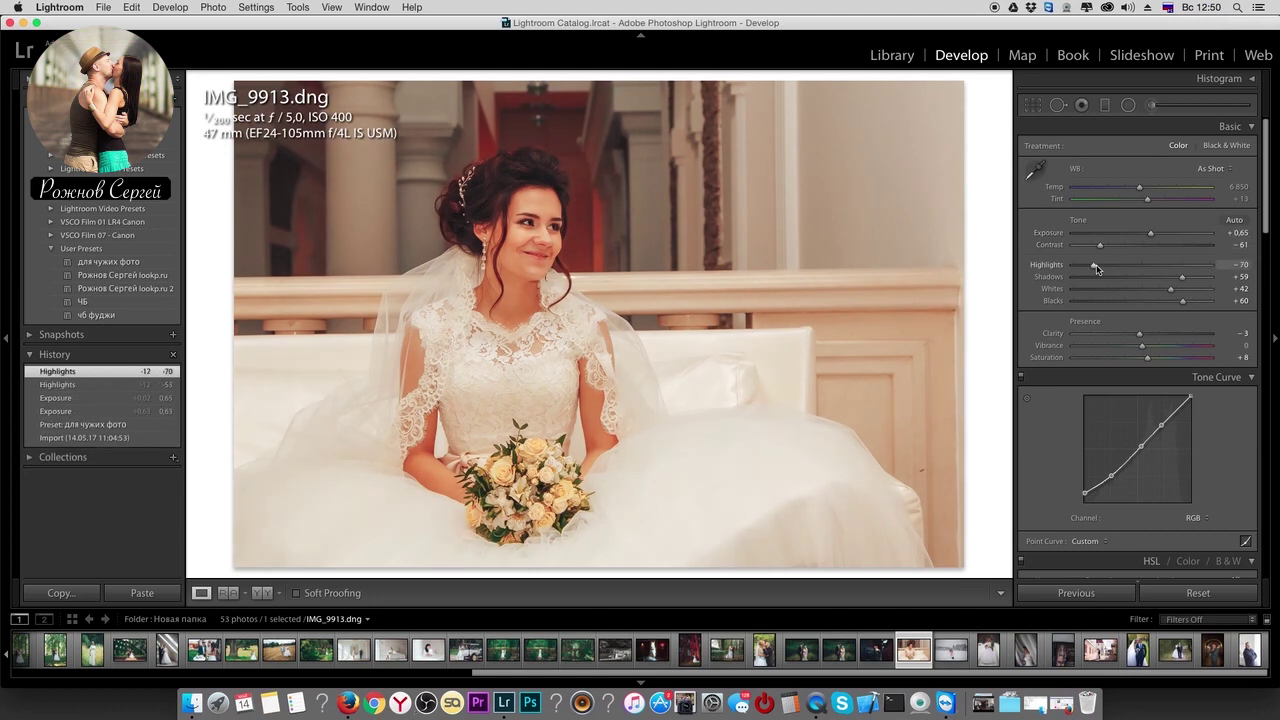
# - Cool the temperature to 5463 and set Saturation to +16
pyautogui.click(1122, 187)
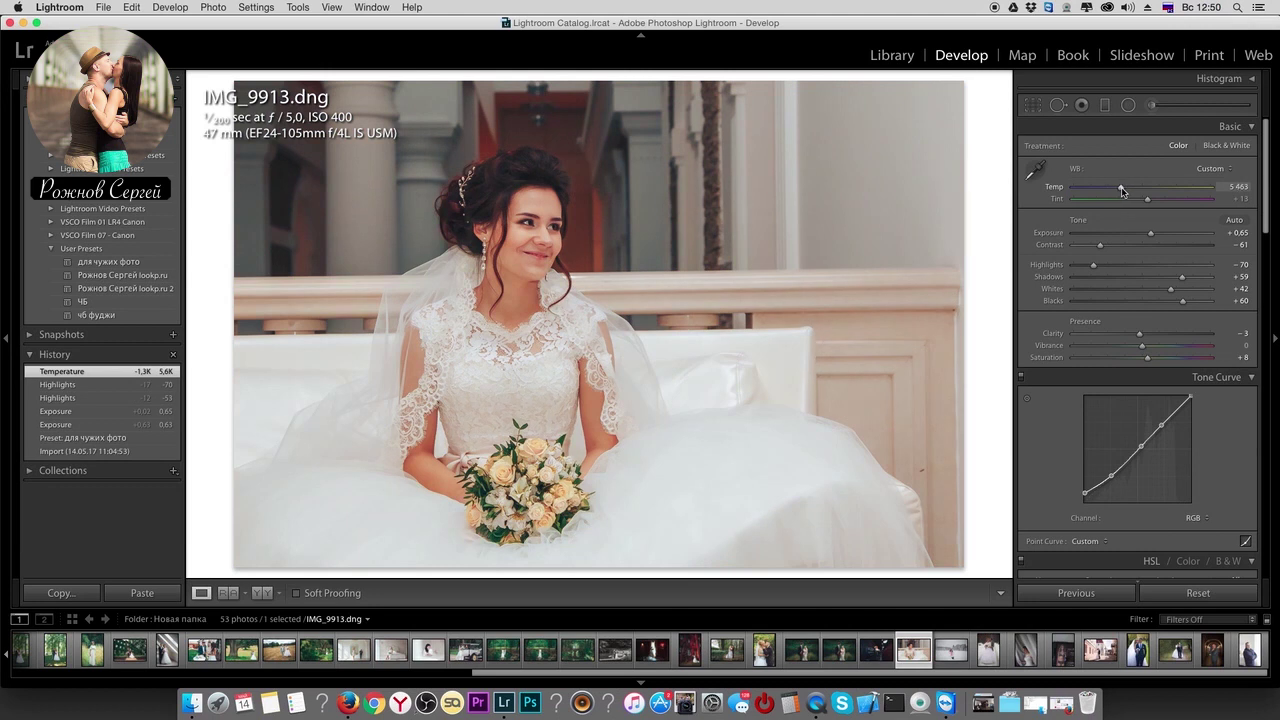
pyautogui.moveTo(1122, 189); pyautogui.dragTo(1121, 189)
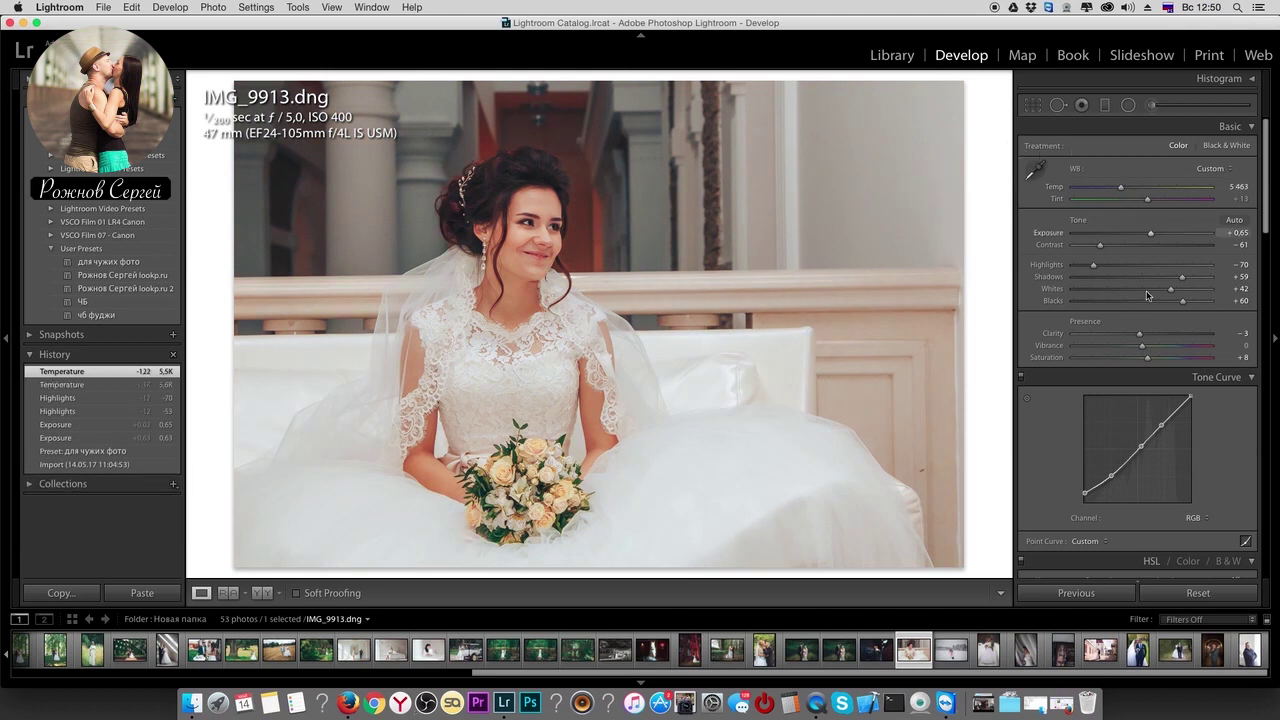
pyautogui.moveTo(1156, 362); pyautogui.dragTo(1156, 362)
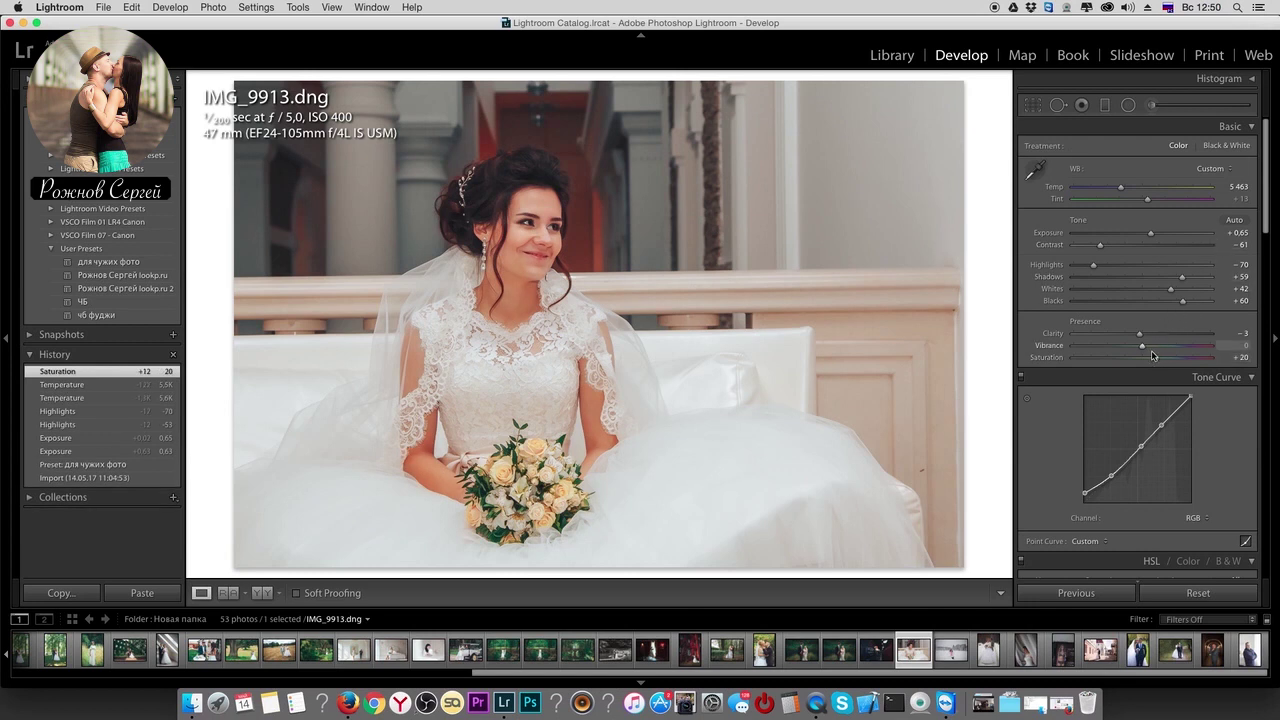
pyautogui.click(1152, 358)
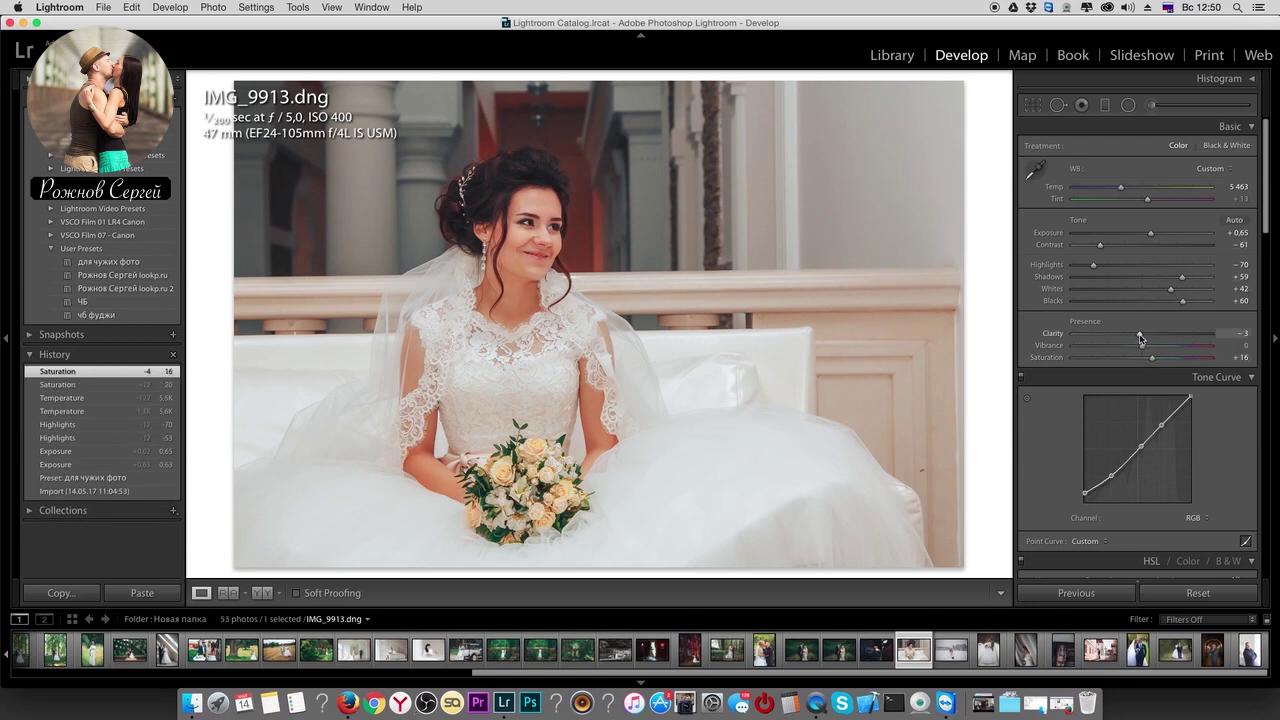
# - Straighten the bride photo with a 1.30 crop angle
pyautogui.click(1032, 105)
pyautogui.moveTo(996, 114); pyautogui.dragTo(997, 122)
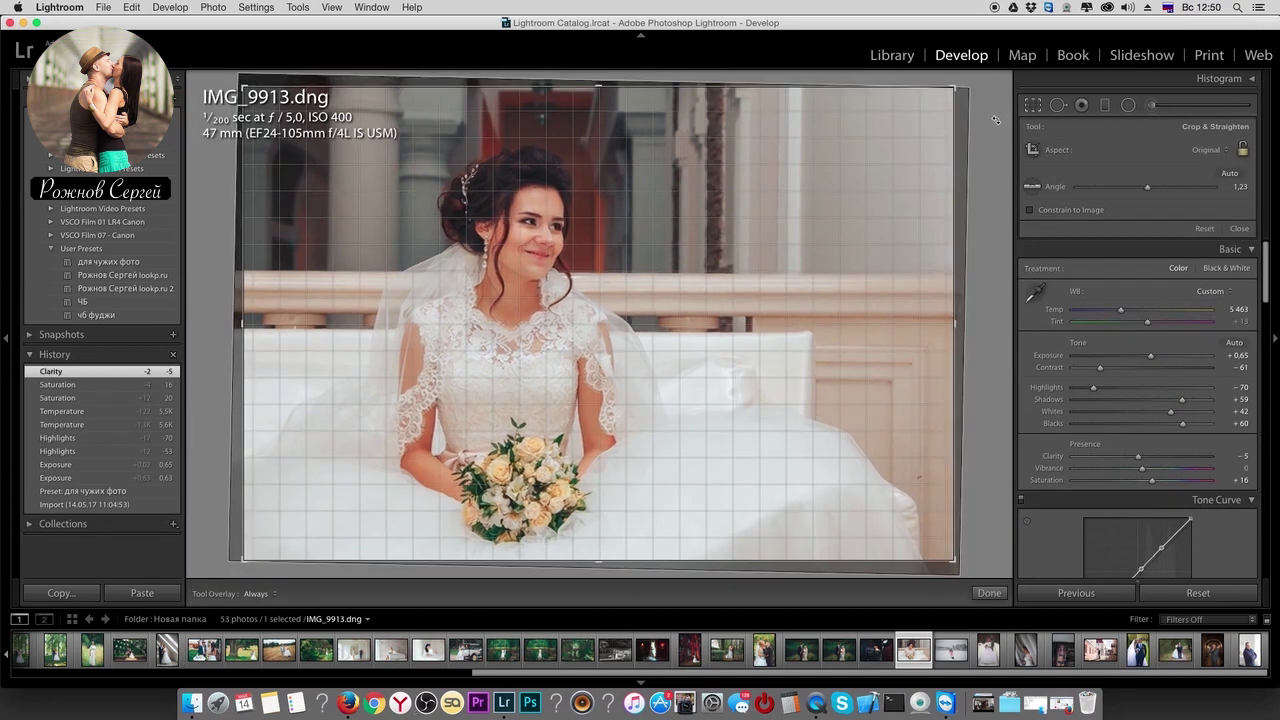
pyautogui.press('Return')
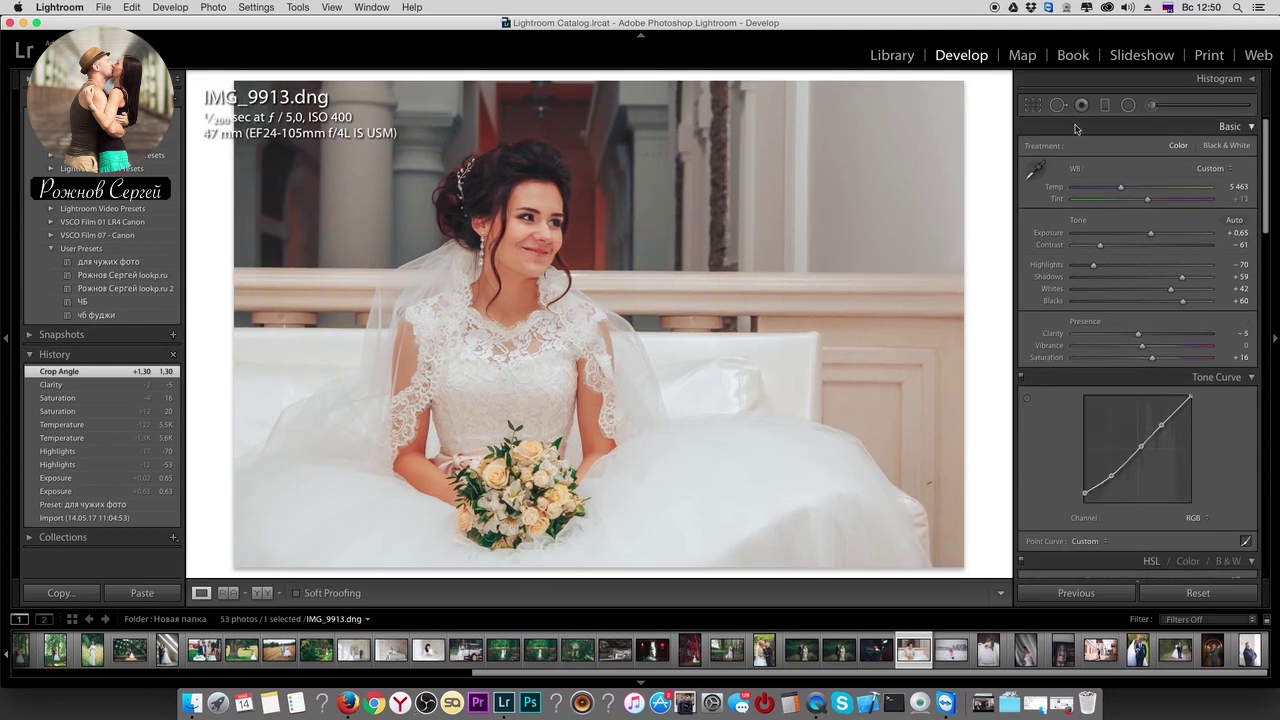
# - Set temperature to 5366, compare with the original, and lower Tint to +10
pyautogui.moveTo(1120, 190); pyautogui.dragTo(1122, 190)
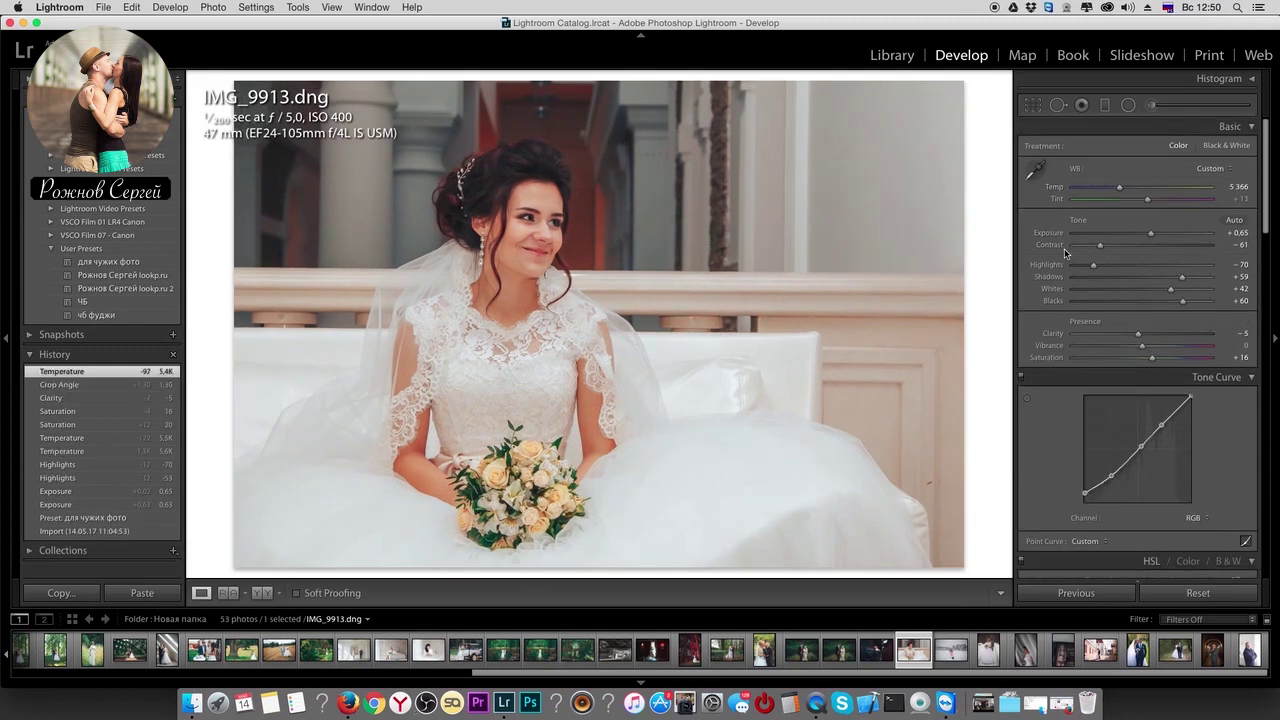
pyautogui.press('\\')
pyautogui.press('\\')
pyautogui.moveTo(1147, 203); pyautogui.dragTo(1146, 203)
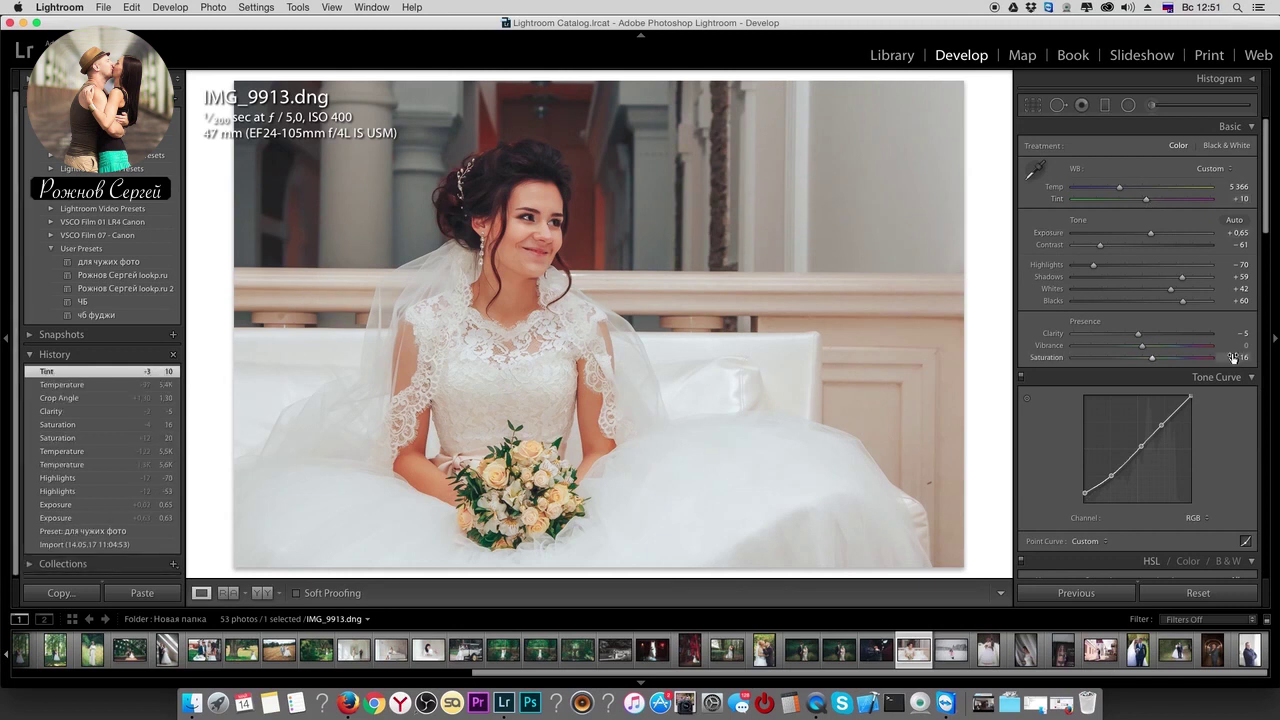
# - Raise HSL Orange luminance to +28, compare Before/After, then move on to 1O7A4774.dng
pyautogui.scroll(-5, 1218, 388)
pyautogui.scroll(-5, 1218, 388)
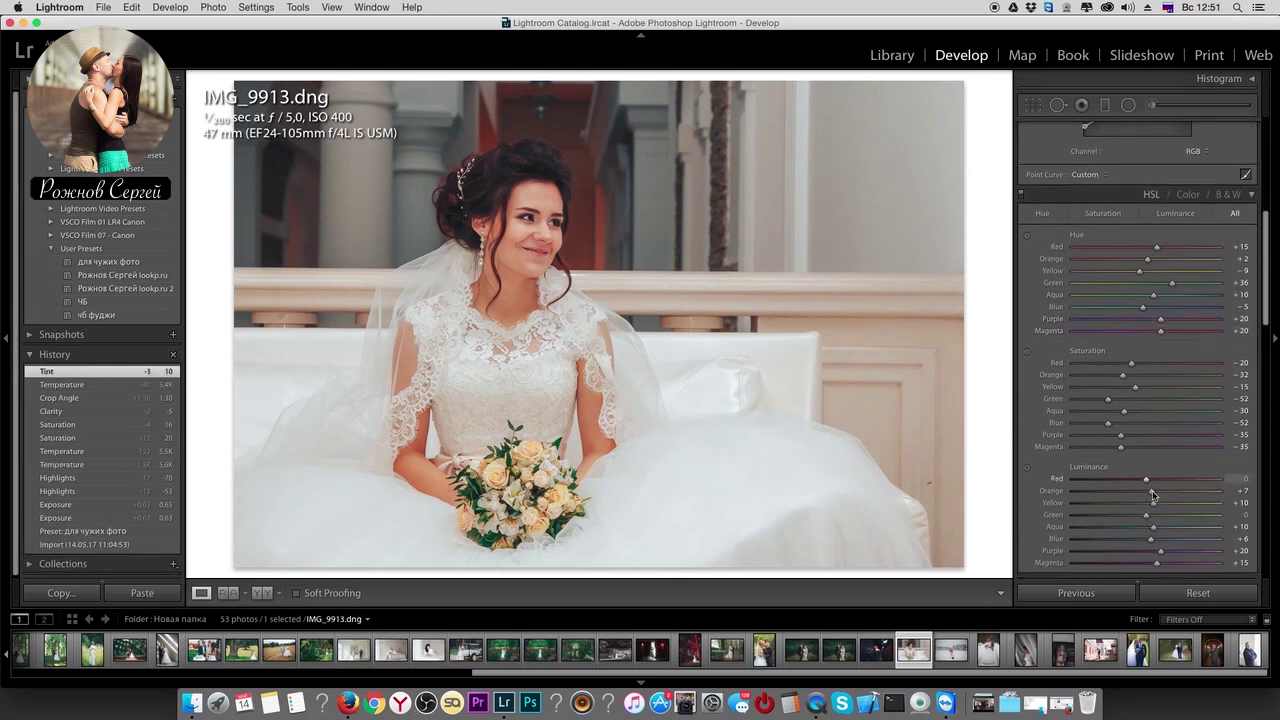
pyautogui.moveTo(1161, 494); pyautogui.dragTo(1166, 494)
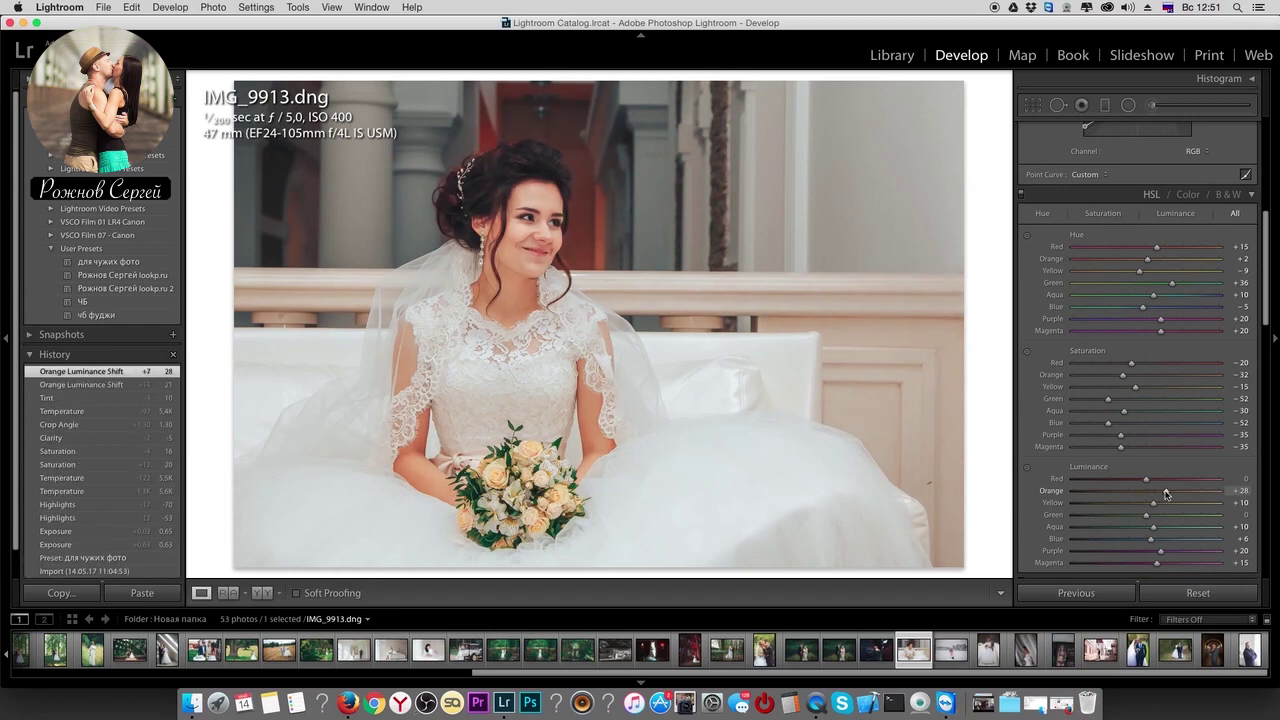
pyautogui.press('\\')
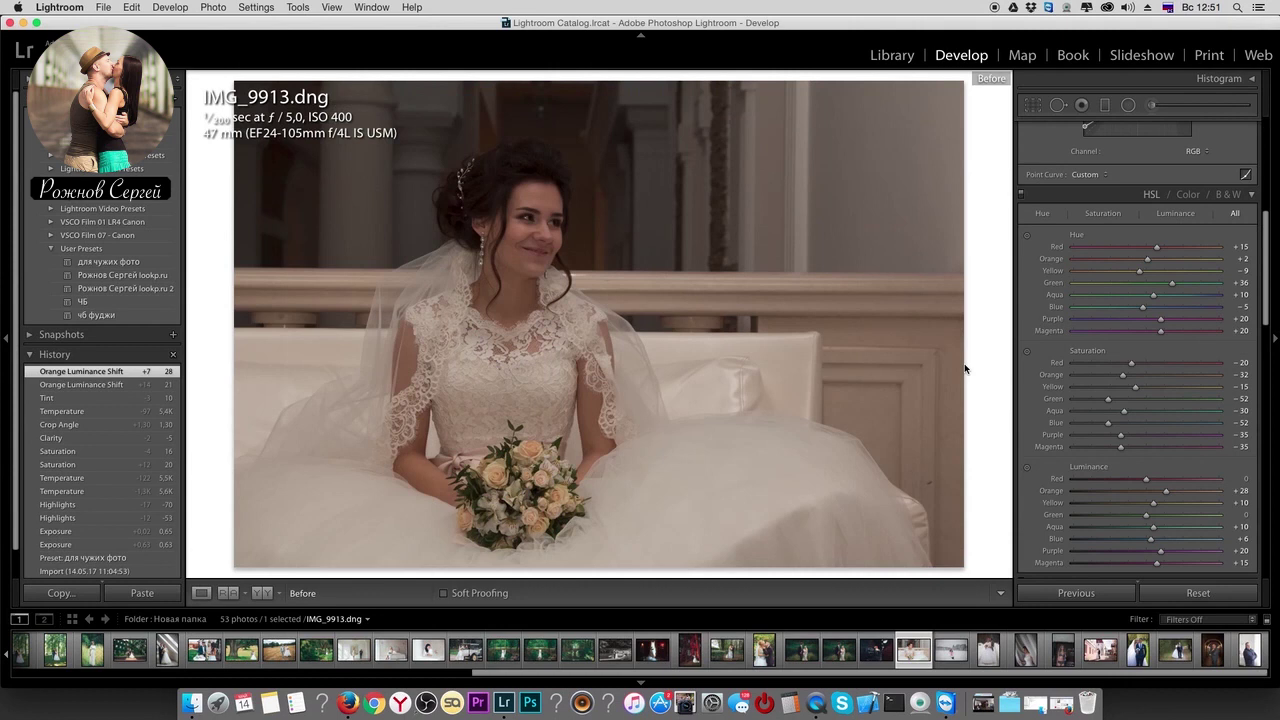
pyautogui.press('\\')
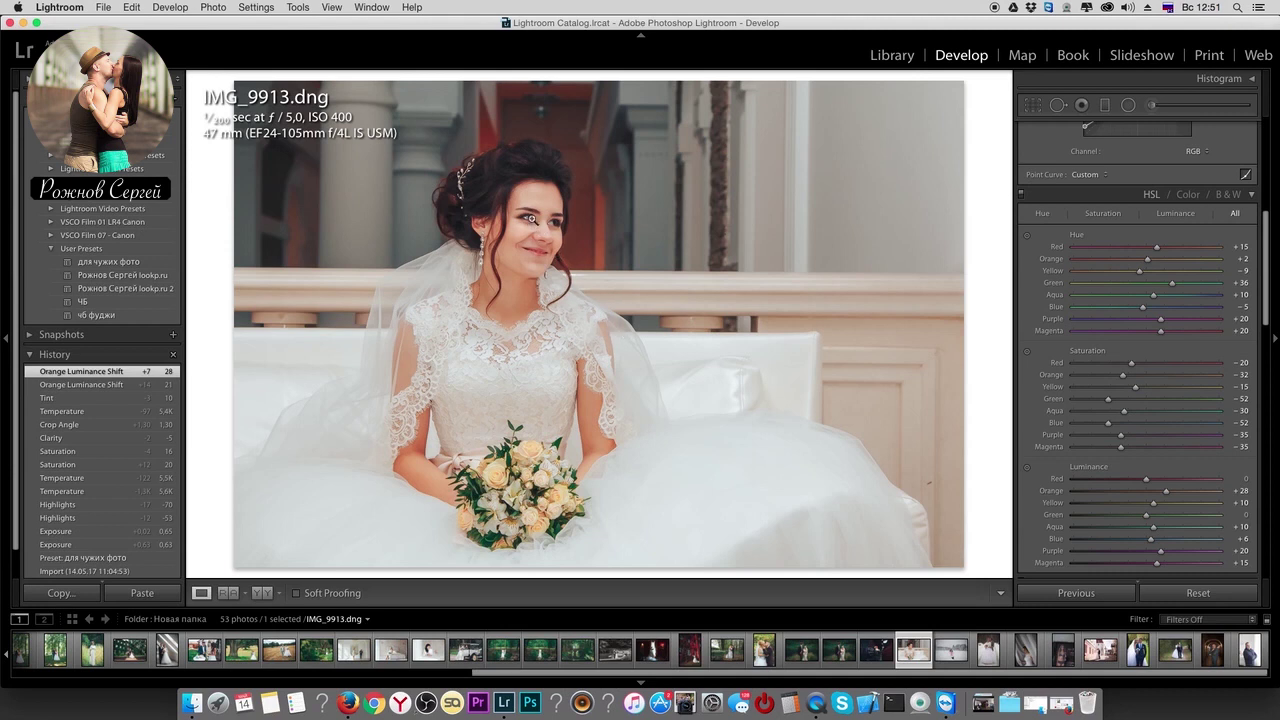
pyautogui.press('Right')
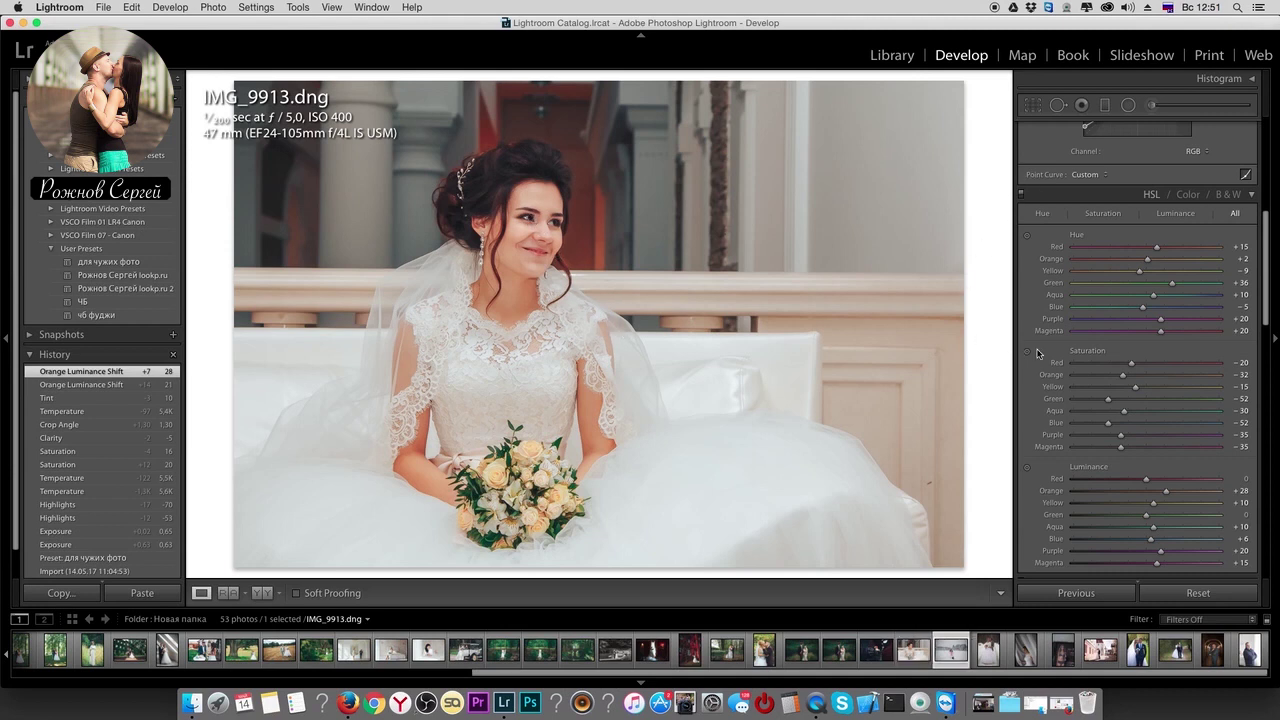
# - Apply для чужих фото to the snow photo and set Exposure -0.45 and Highlights -62
pyautogui.click(121, 263)
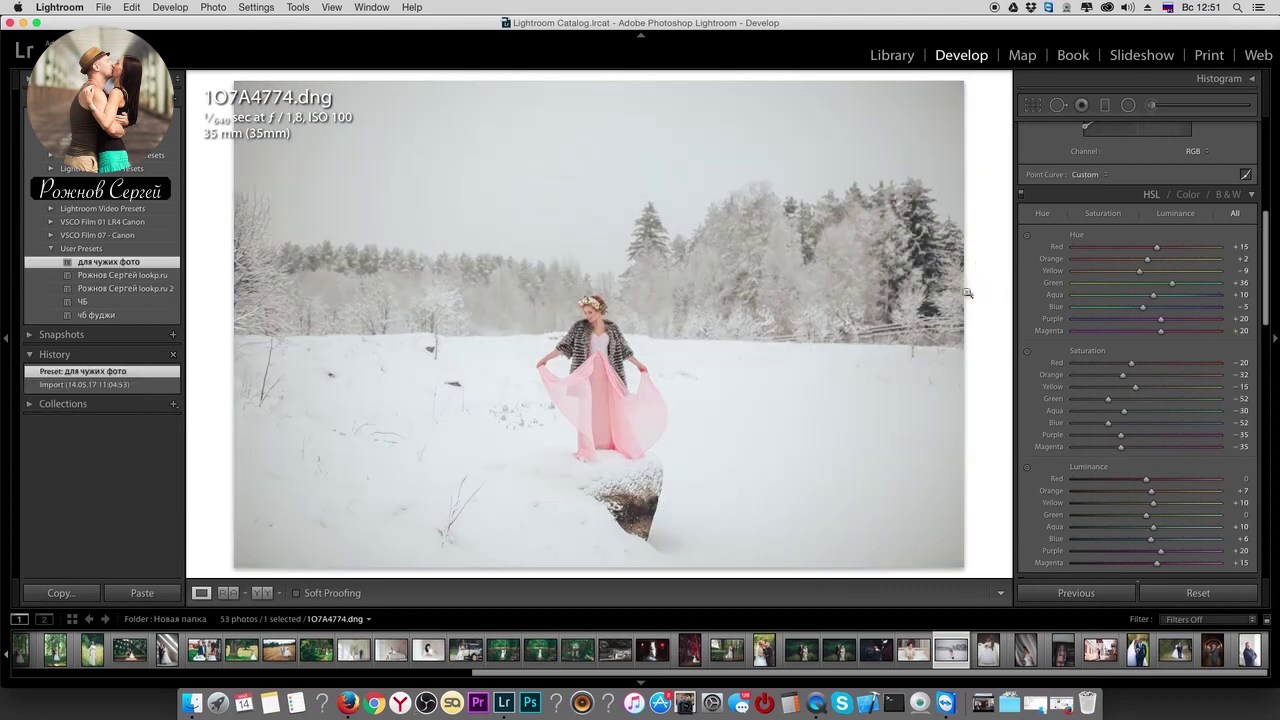
pyautogui.scroll(5, 1200, 332)
pyautogui.scroll(5, 1200, 332)
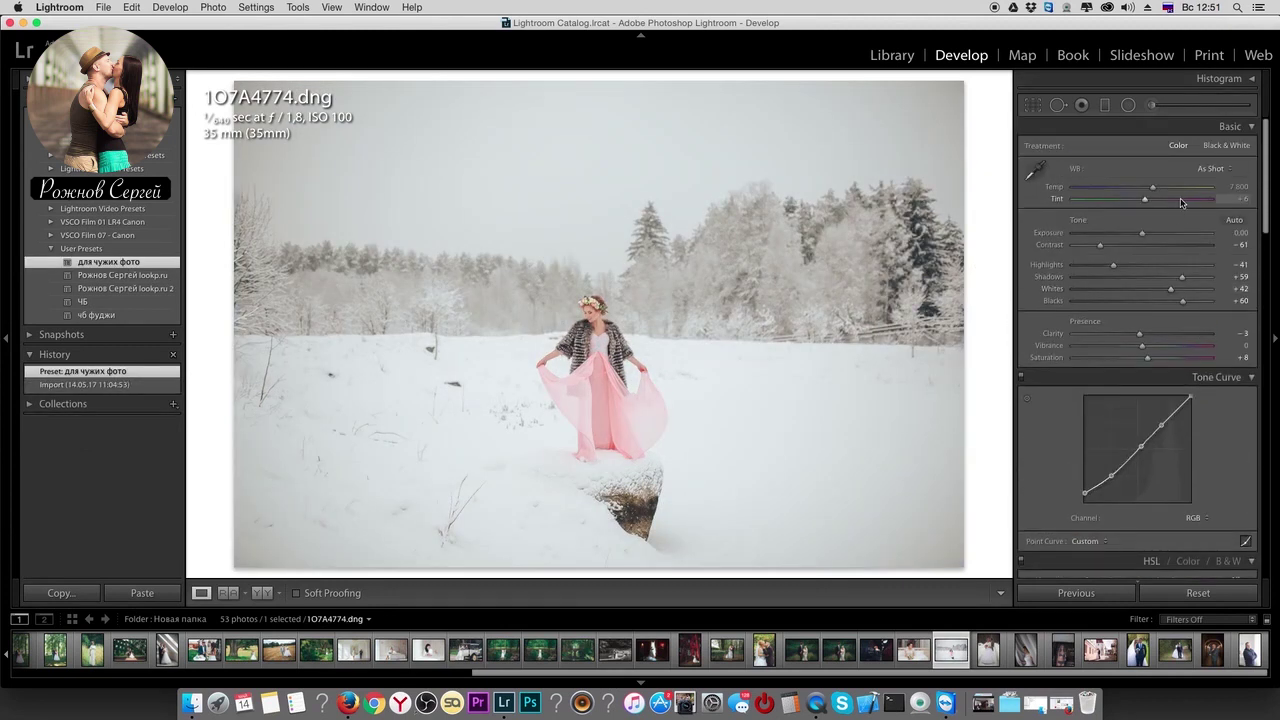
pyautogui.moveTo(1142, 233); pyautogui.dragTo(1136, 235)
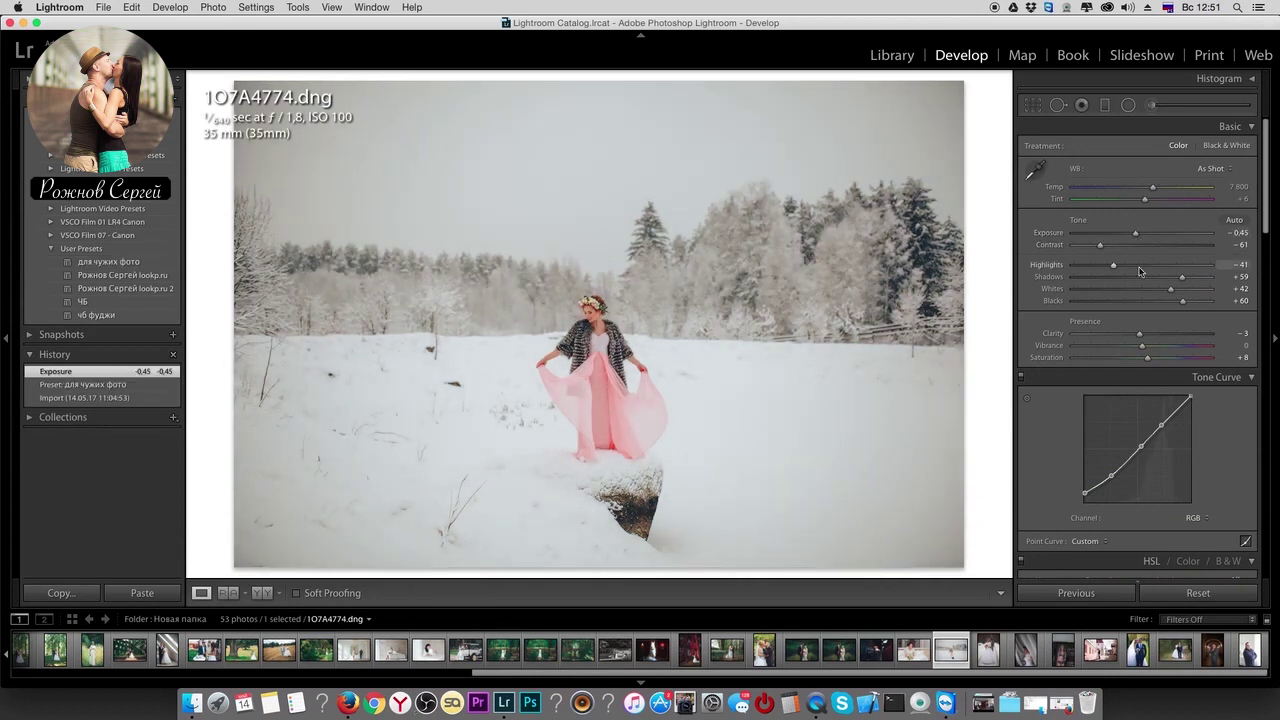
pyautogui.click(1097, 266)
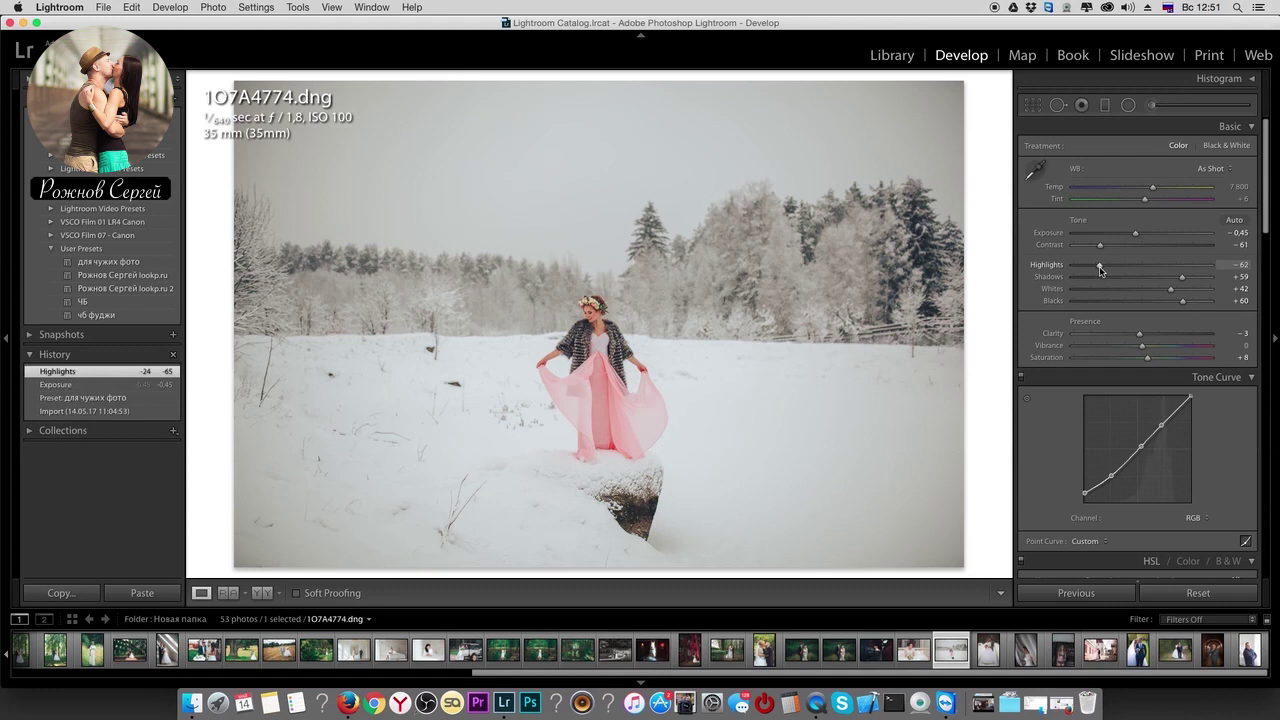
# - Set the temperature to 7024 and Saturation to +54
pyautogui.moveTo(1143, 190); pyautogui.dragTo(1143, 191)
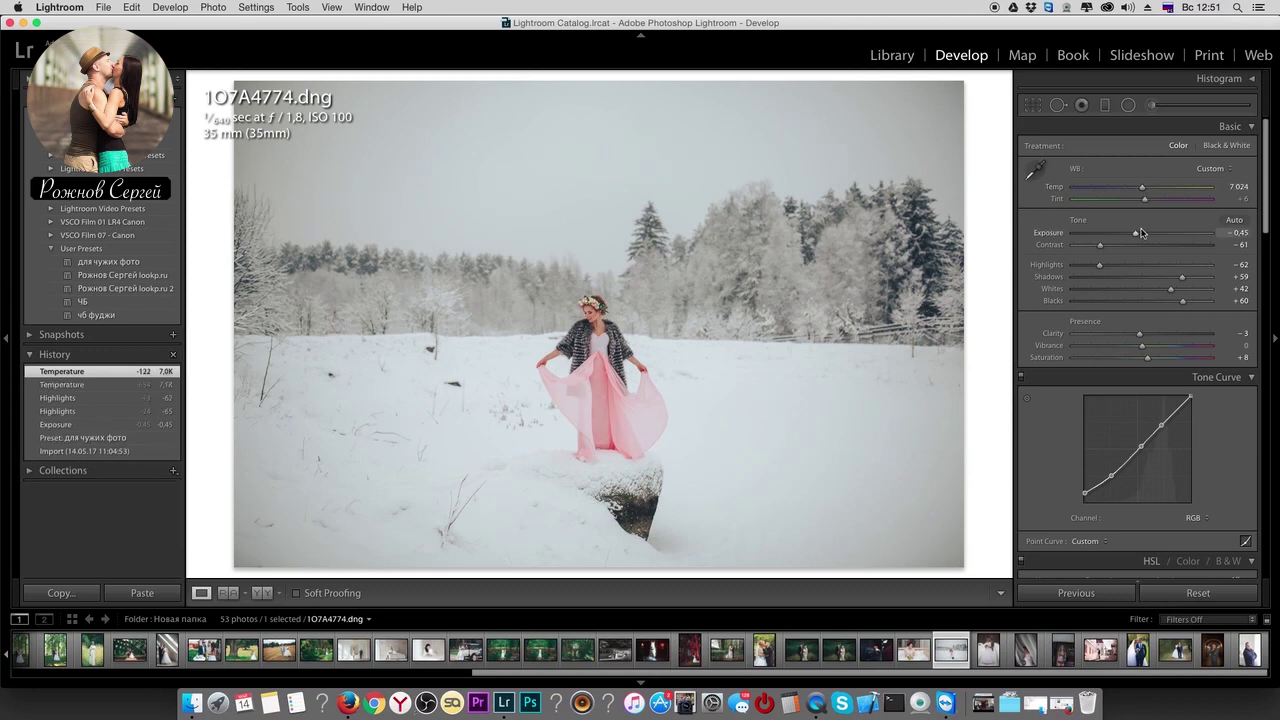
pyautogui.click(1164, 358)
pyautogui.moveTo(1169, 359); pyautogui.dragTo(1181, 362)
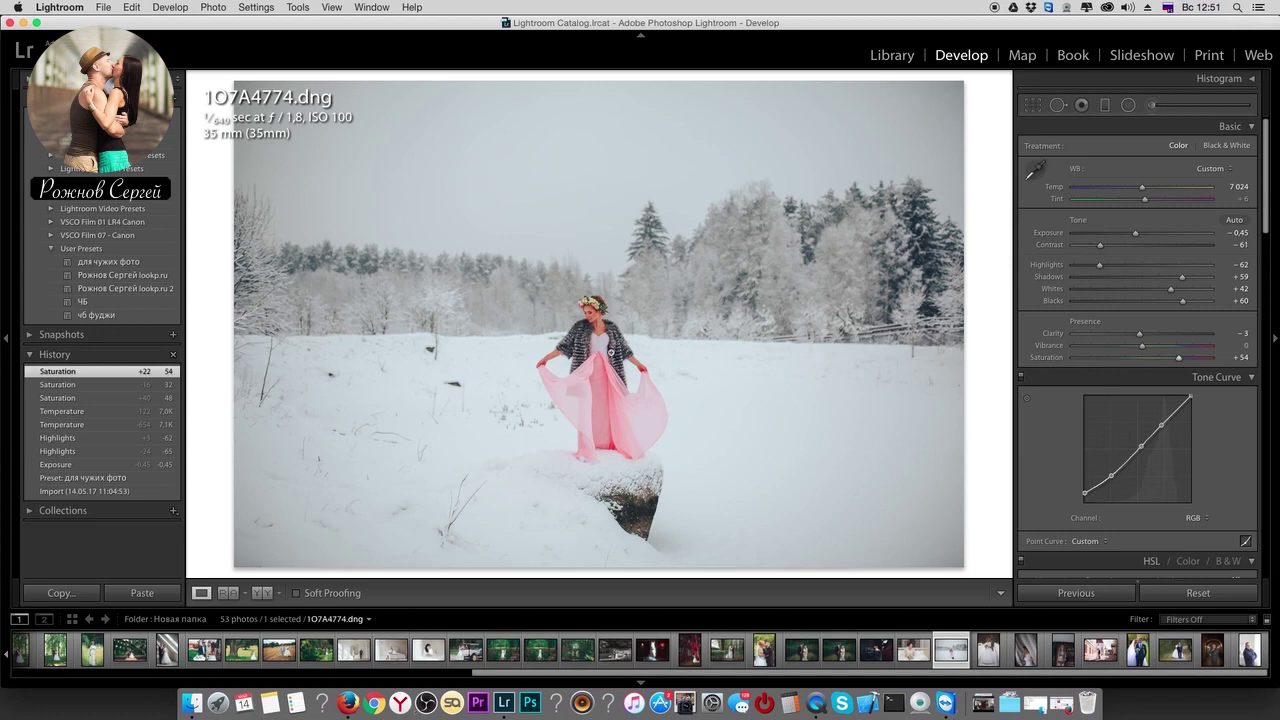
# - In the HSL panel, set Orange Saturation -40, Orange Luminance +22 and Red Saturation -13
pyautogui.scroll(-3, 1131, 437)
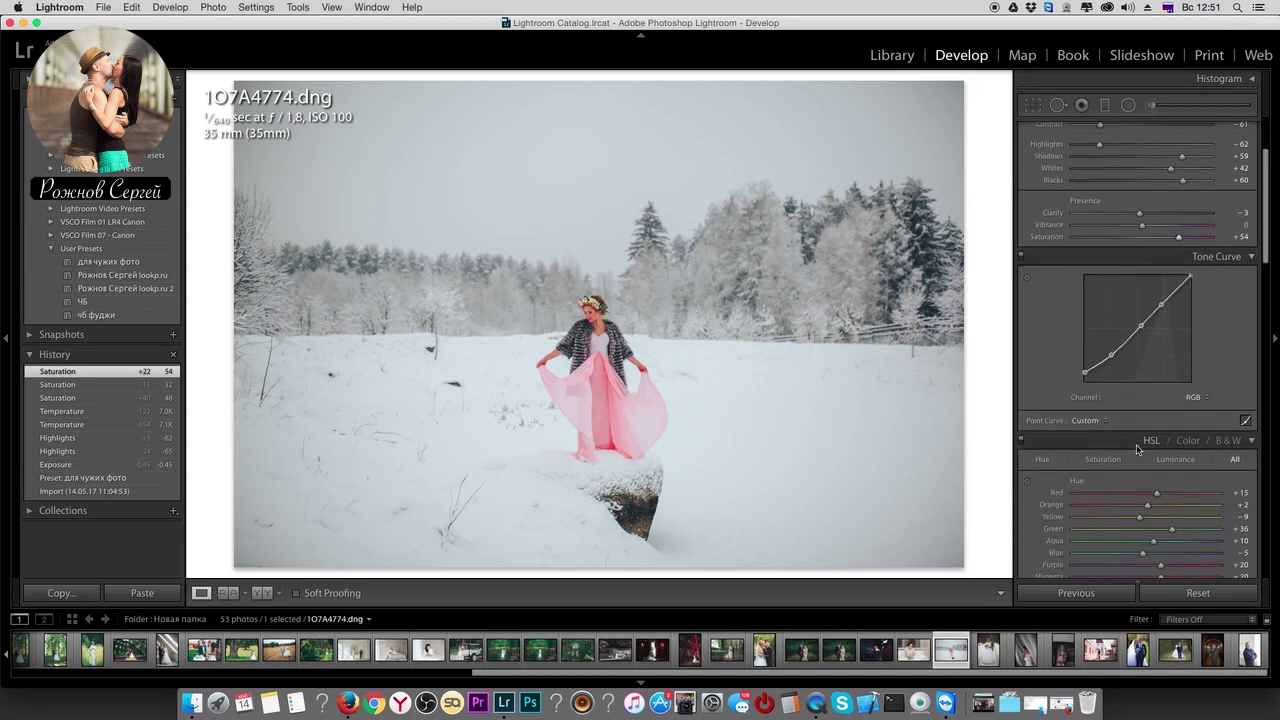
pyautogui.scroll(-3, 1131, 440)
pyautogui.scroll(-3, 1130, 444)
pyautogui.scroll(-2, 1129, 446)
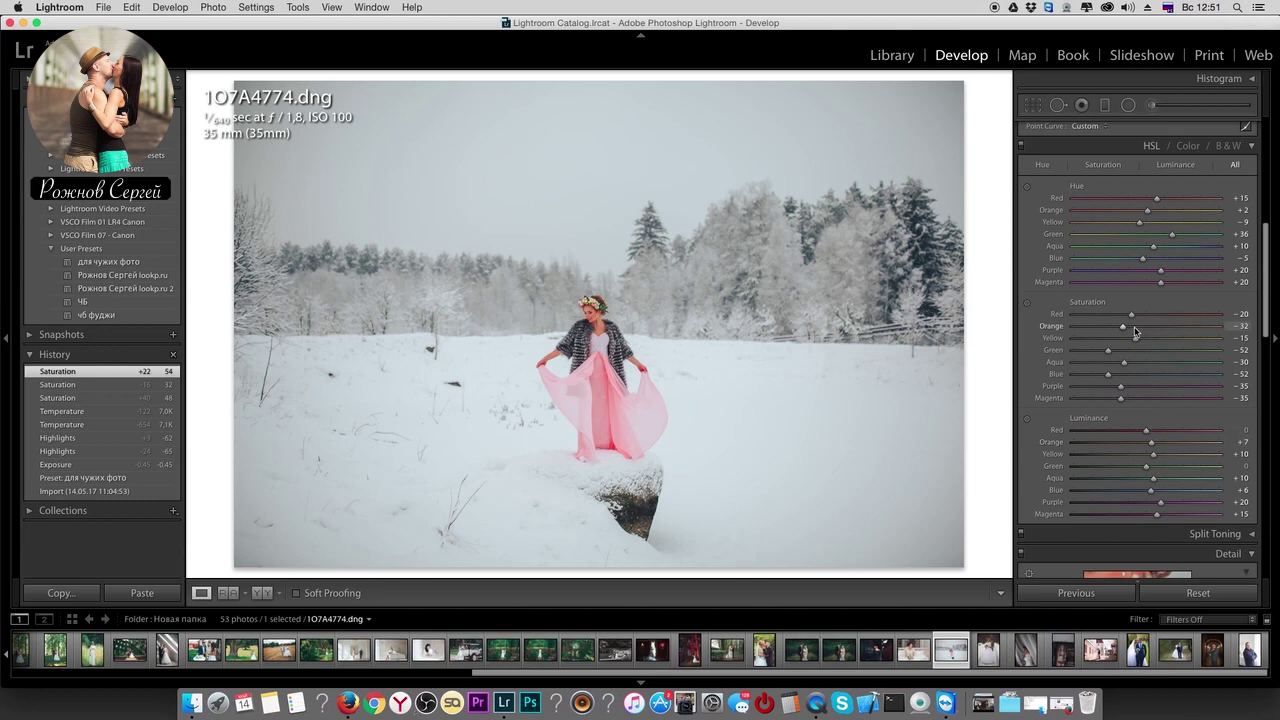
pyautogui.moveTo(1120, 331); pyautogui.dragTo(1120, 331)
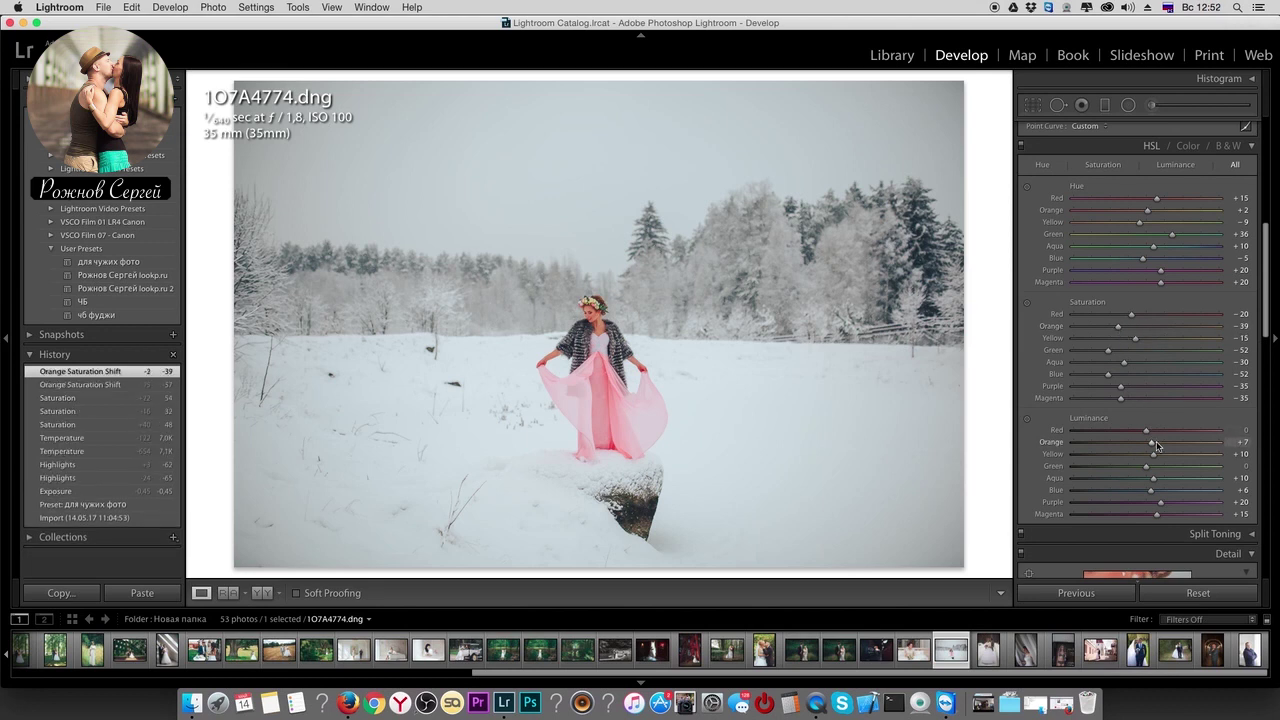
pyautogui.click(1160, 443)
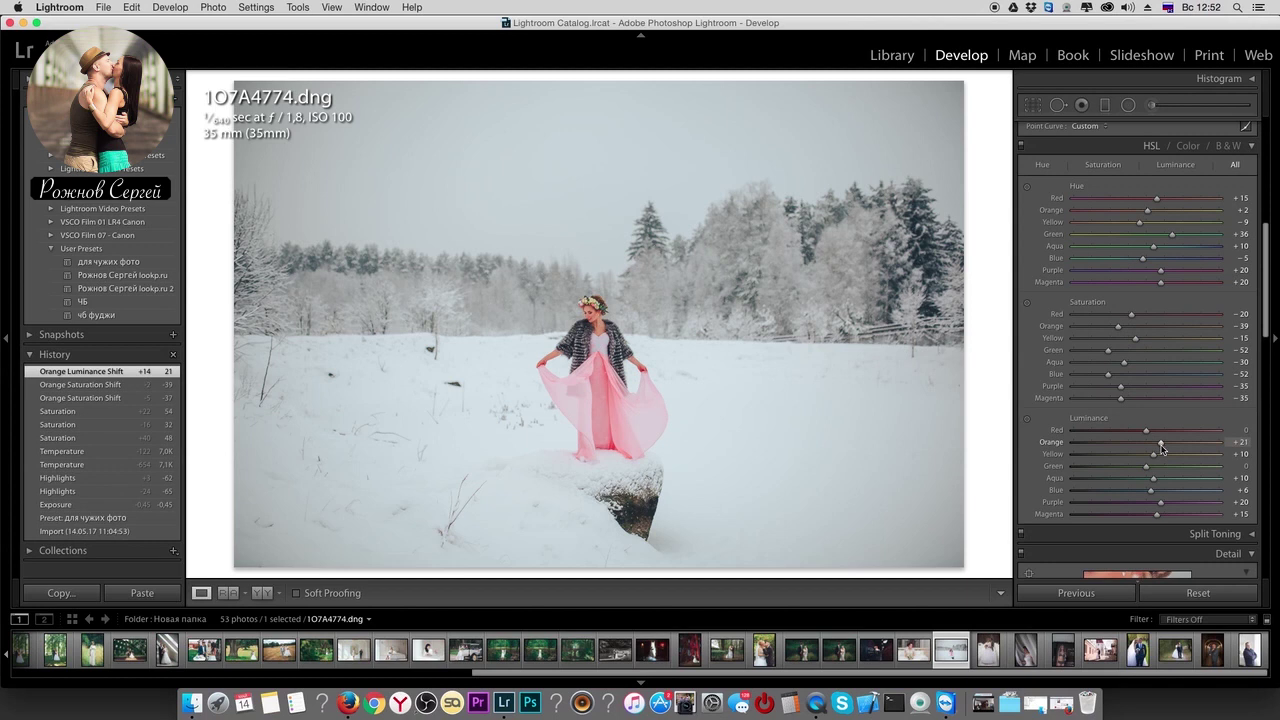
pyautogui.click(1162, 444)
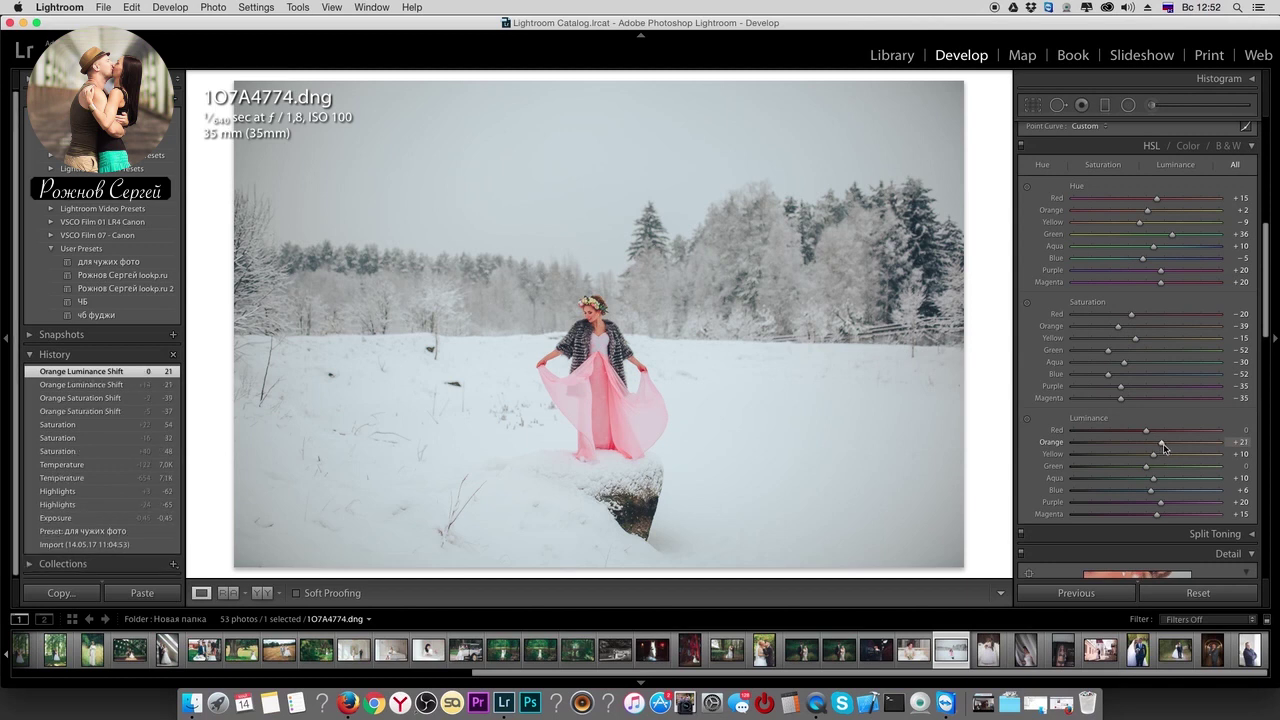
pyautogui.moveTo(1163, 446); pyautogui.dragTo(1163, 446)
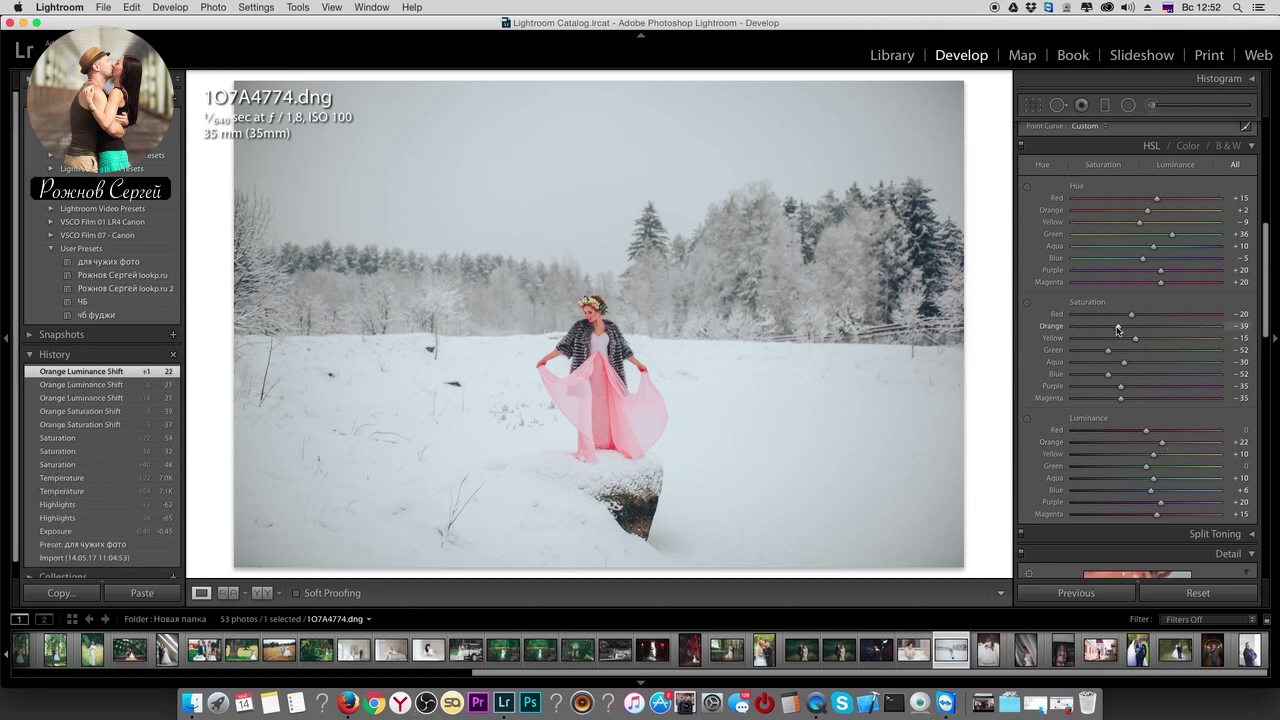
pyautogui.click(1118, 331)
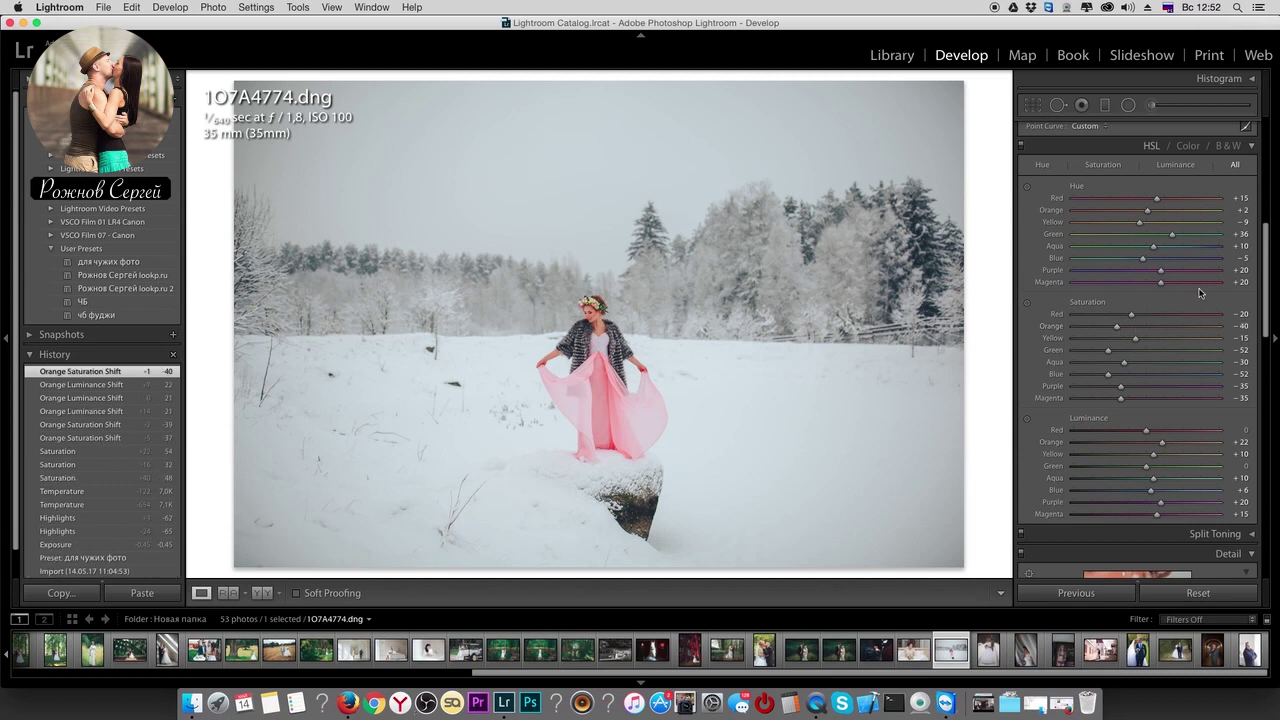
pyautogui.moveTo(1131, 318)
pyautogui.mouseDown()
pyautogui.moveTo(1146, 318)
pyautogui.moveTo(1133, 317)
pyautogui.mouseUp()
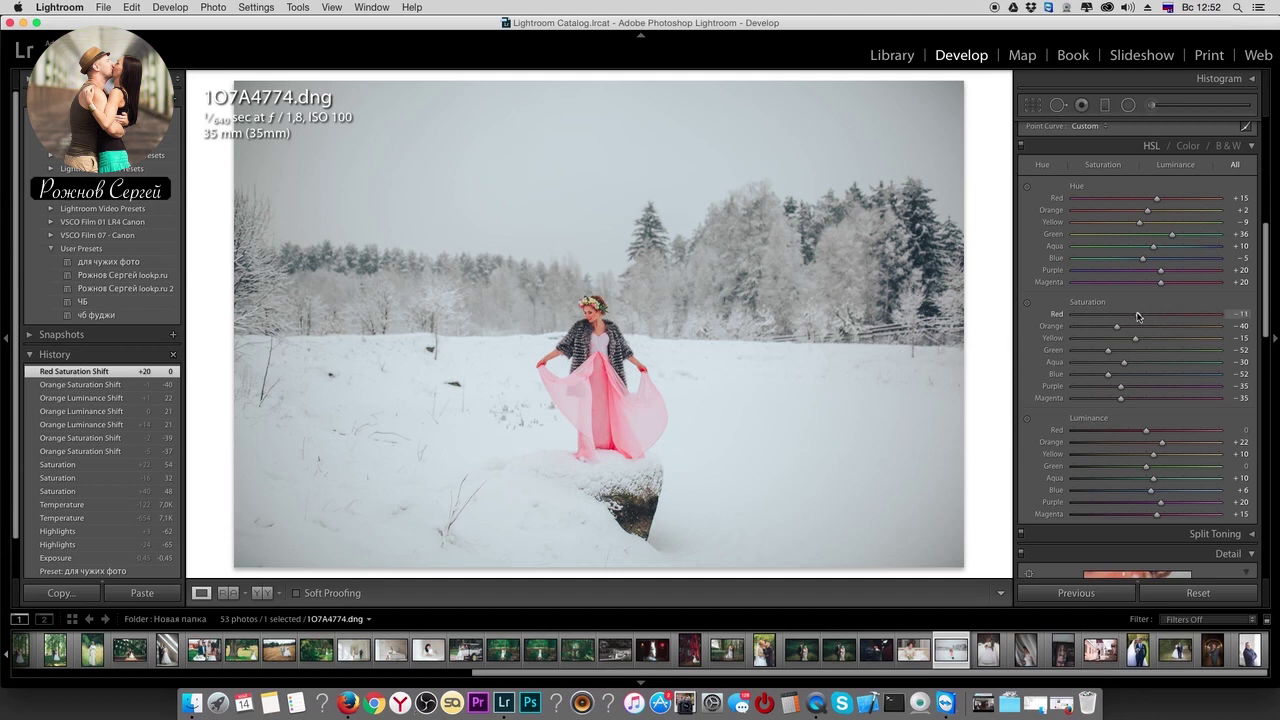
# - Straighten 1O7A4774.dng to a 0.24° crop angle and set the HSL Red hue to +10
pyautogui.click(1033, 105)
pyautogui.moveTo(993, 215); pyautogui.dragTo(993, 215)
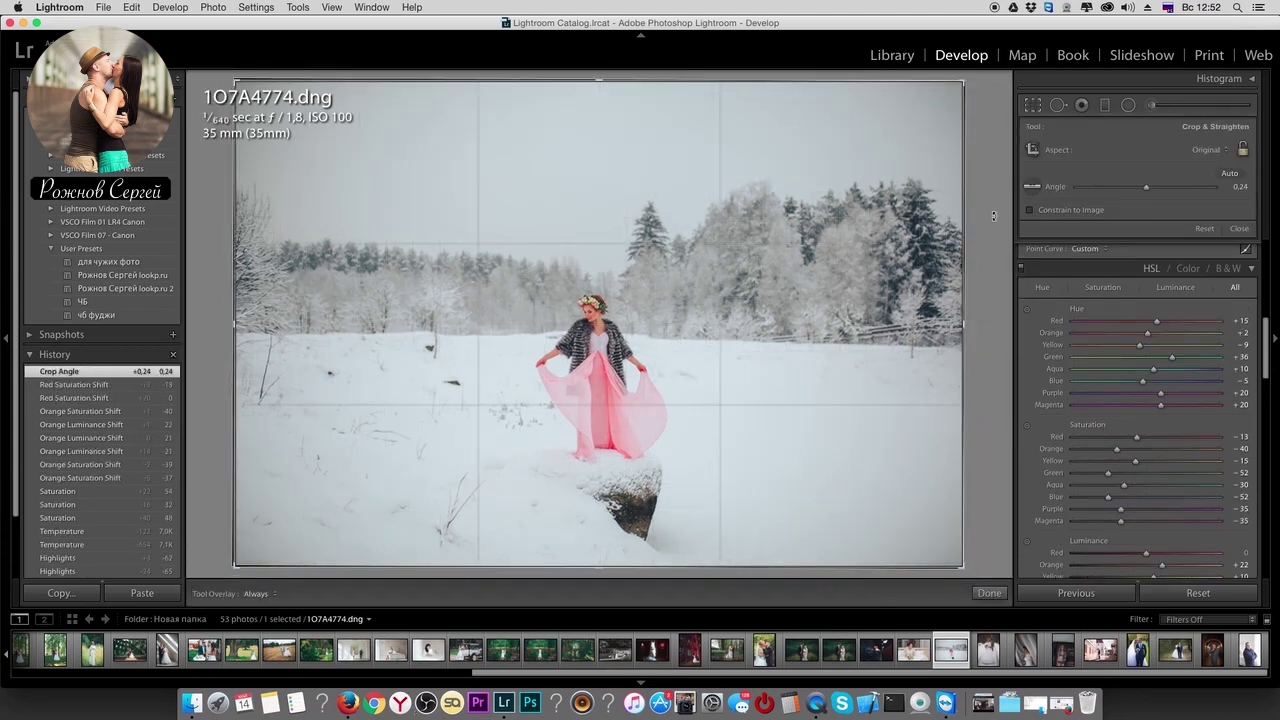
pyautogui.press('Return')
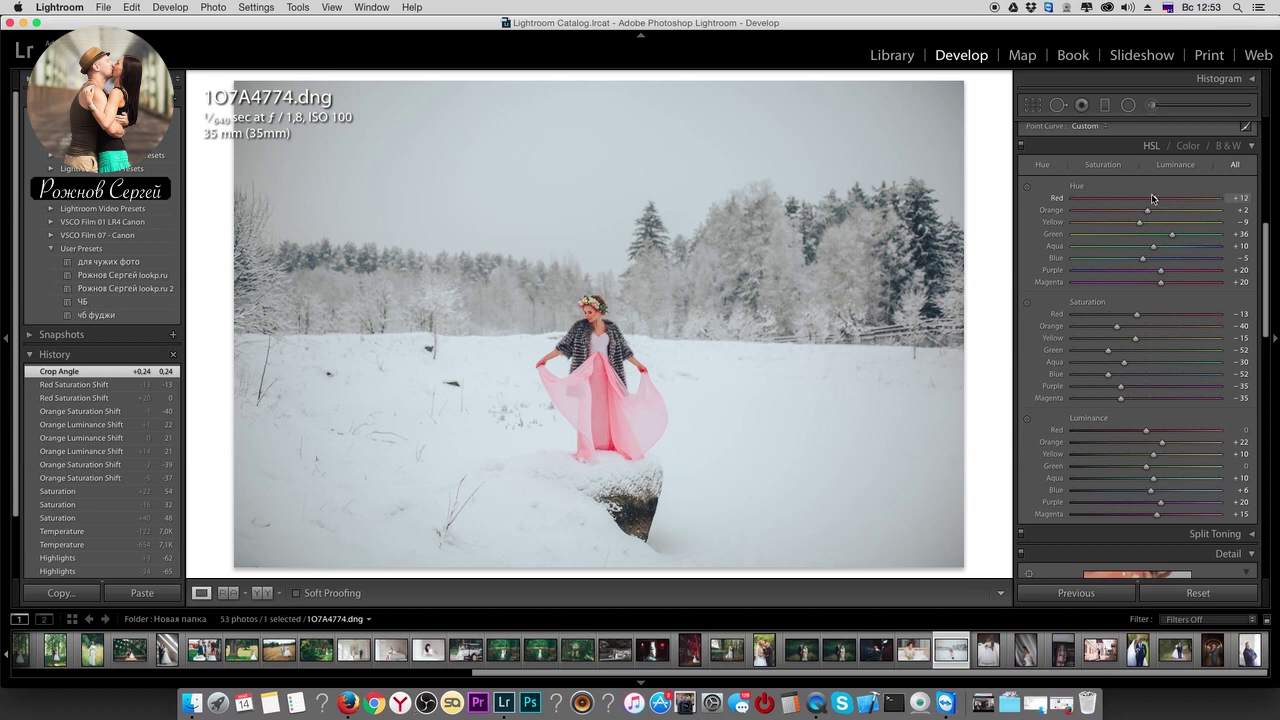
pyautogui.moveTo(1150, 197); pyautogui.dragTo(1153, 197)
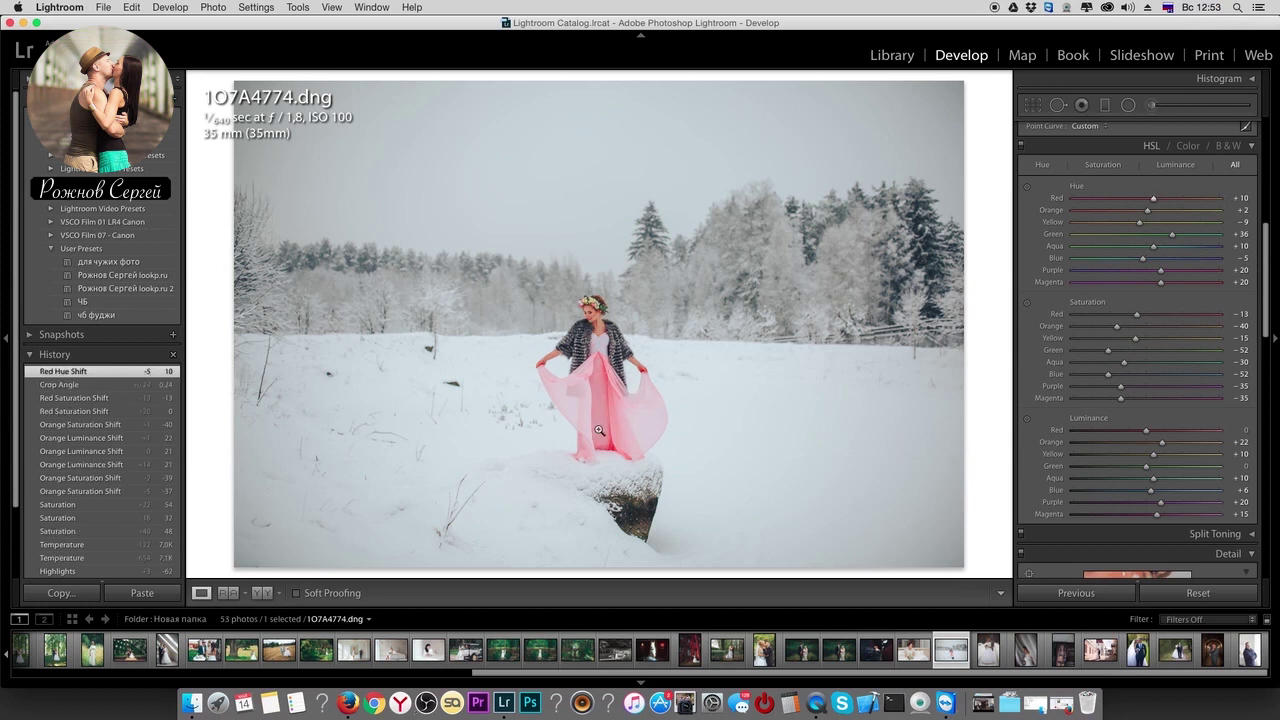
# - Select IMG_8104 in the filmstrip and apply the для чужих фото user preset
pyautogui.click(990, 655)
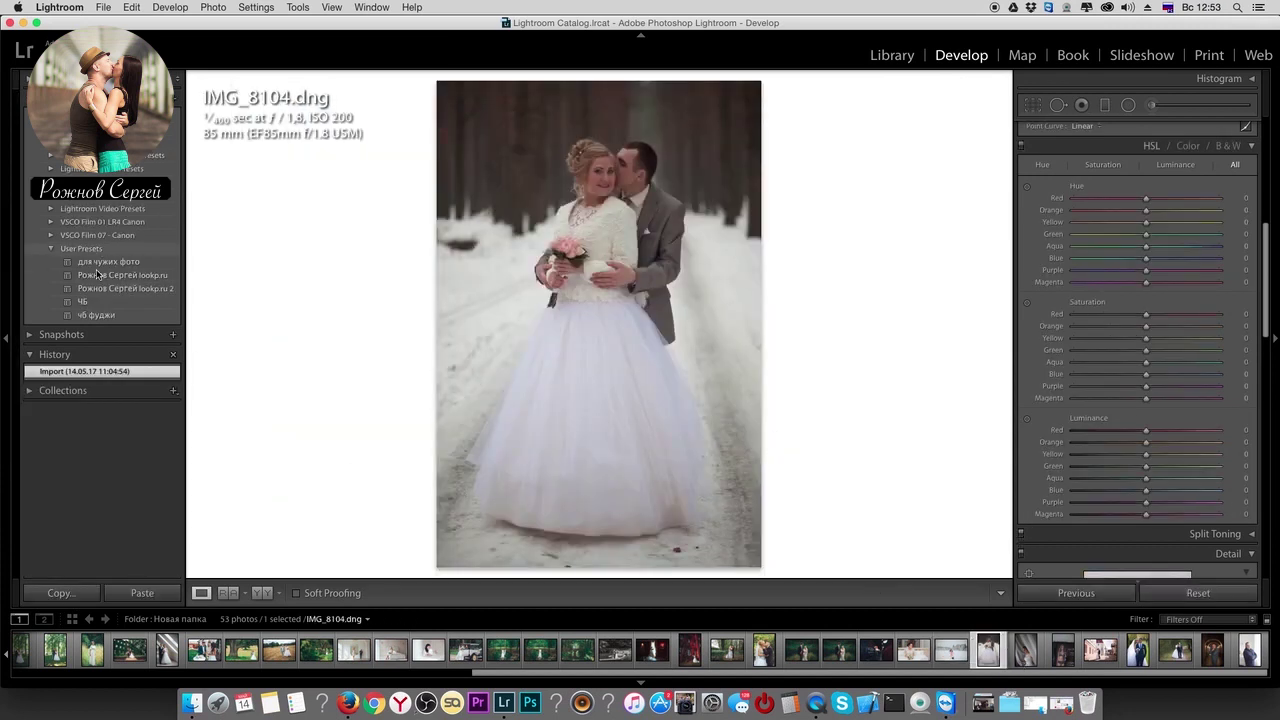
pyautogui.click(101, 263)
pyautogui.scroll(5, 1133, 327)
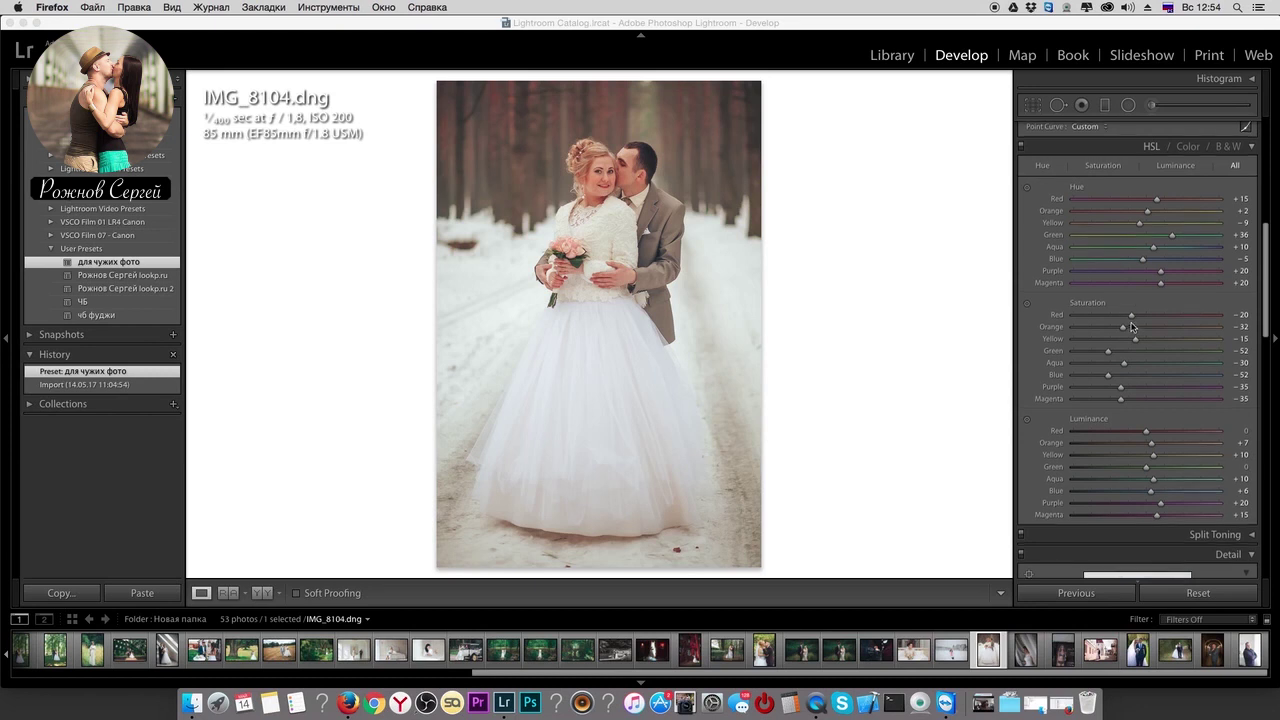
pyautogui.scroll(2, 1133, 327)
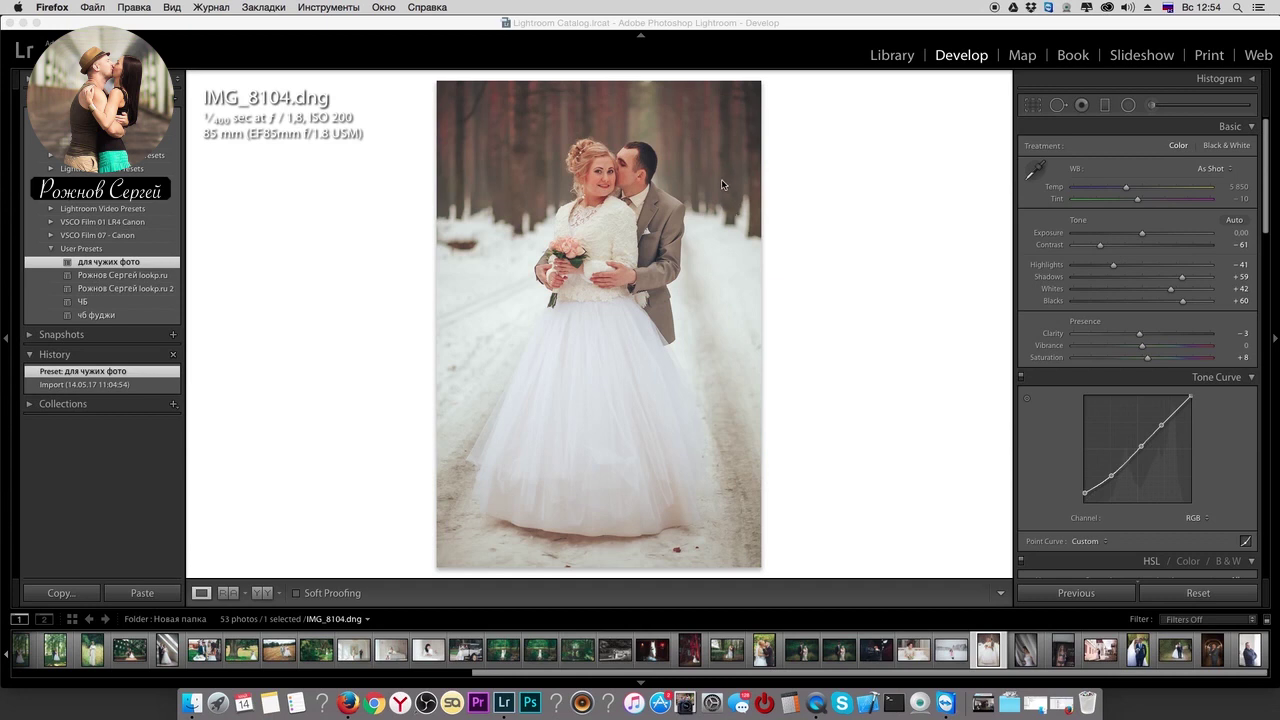
# - Cool Temp to 5268, set Saturation to +20, compare before/after, then advance to the next photo
pyautogui.click(1121, 190)
pyautogui.moveTo(1121, 188); pyautogui.dragTo(1119, 188)
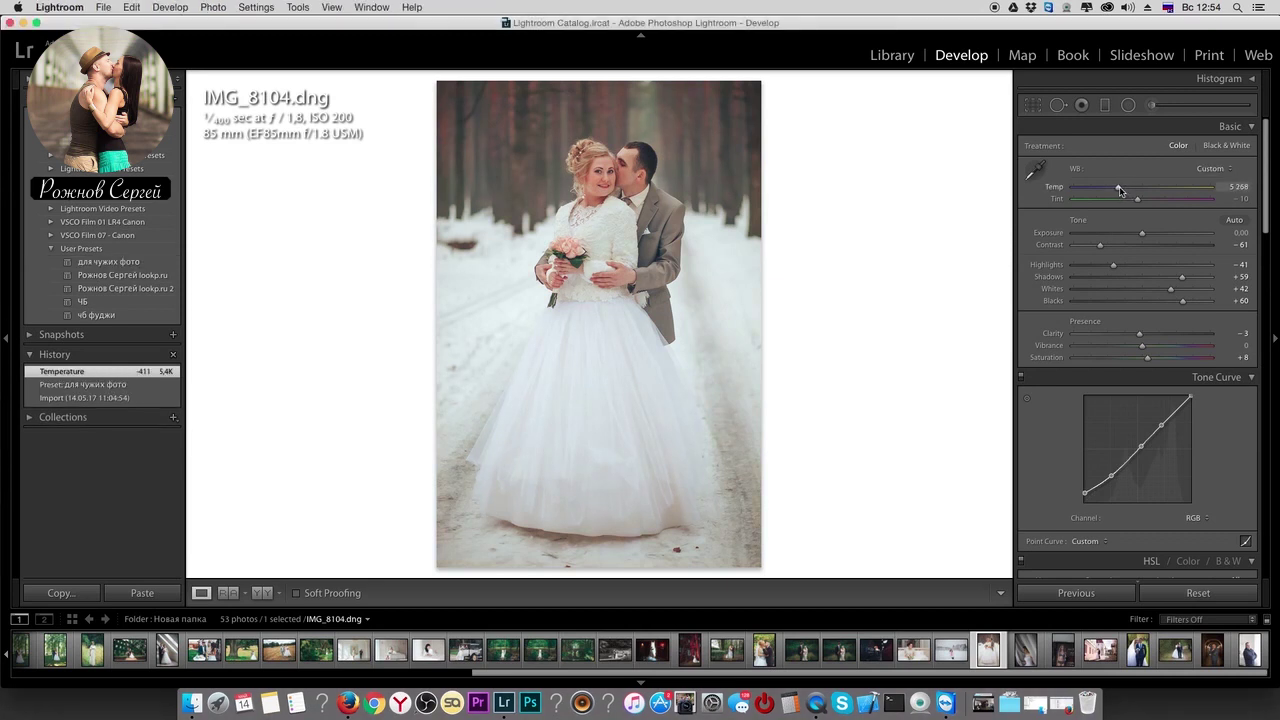
pyautogui.click(1166, 359)
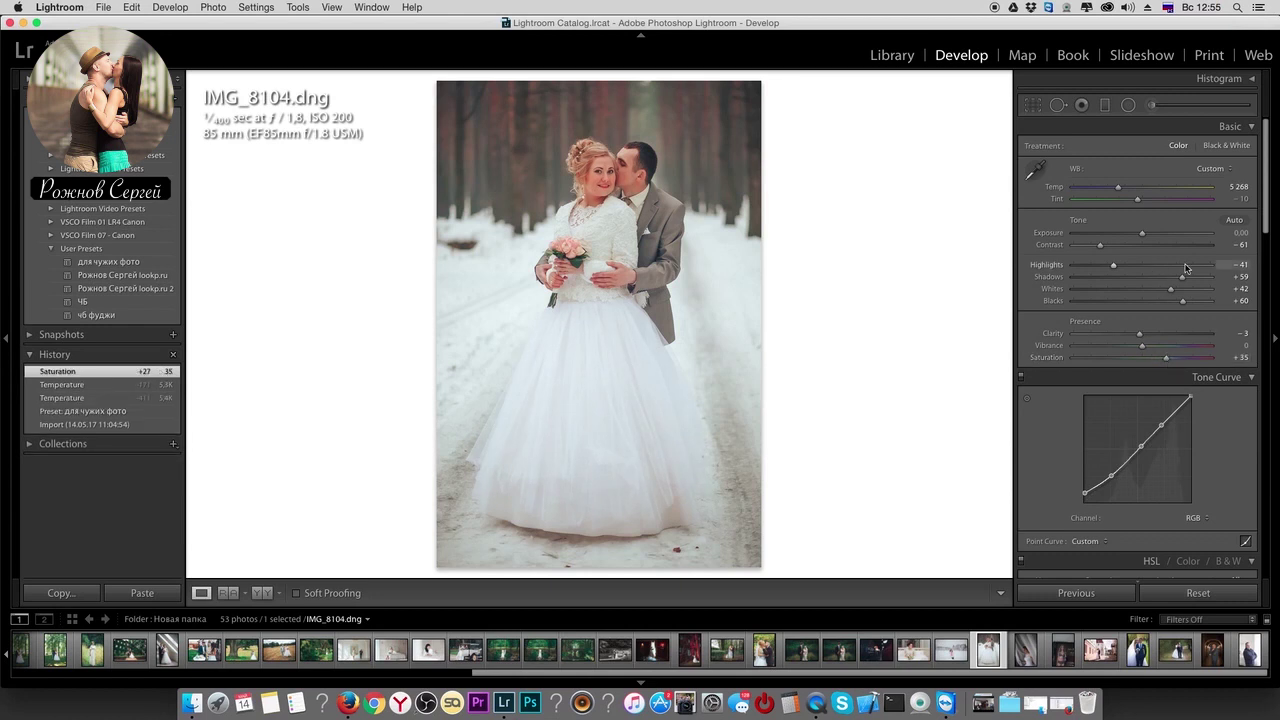
pyautogui.click(1156, 357)
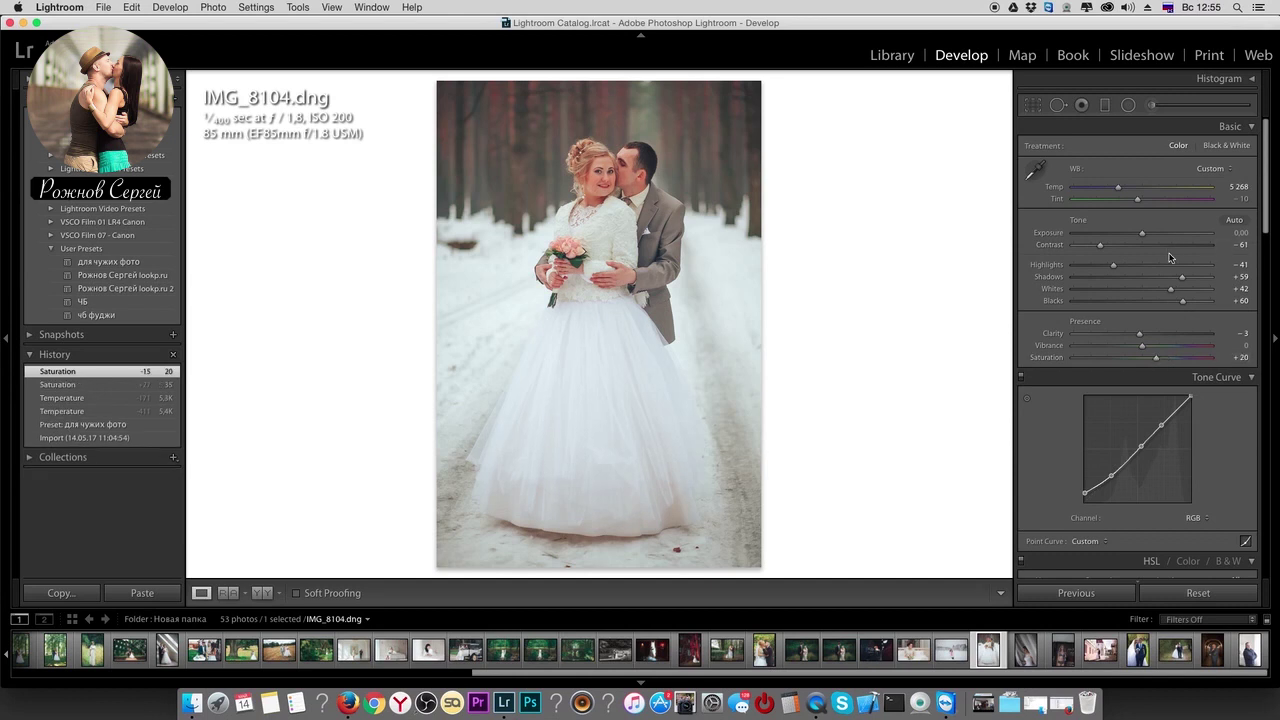
pyautogui.press('\\')
pyautogui.press('\\')
pyautogui.press('\\')
pyautogui.press('\\')
pyautogui.press('\\')
pyautogui.press('\\')
pyautogui.press('Right')
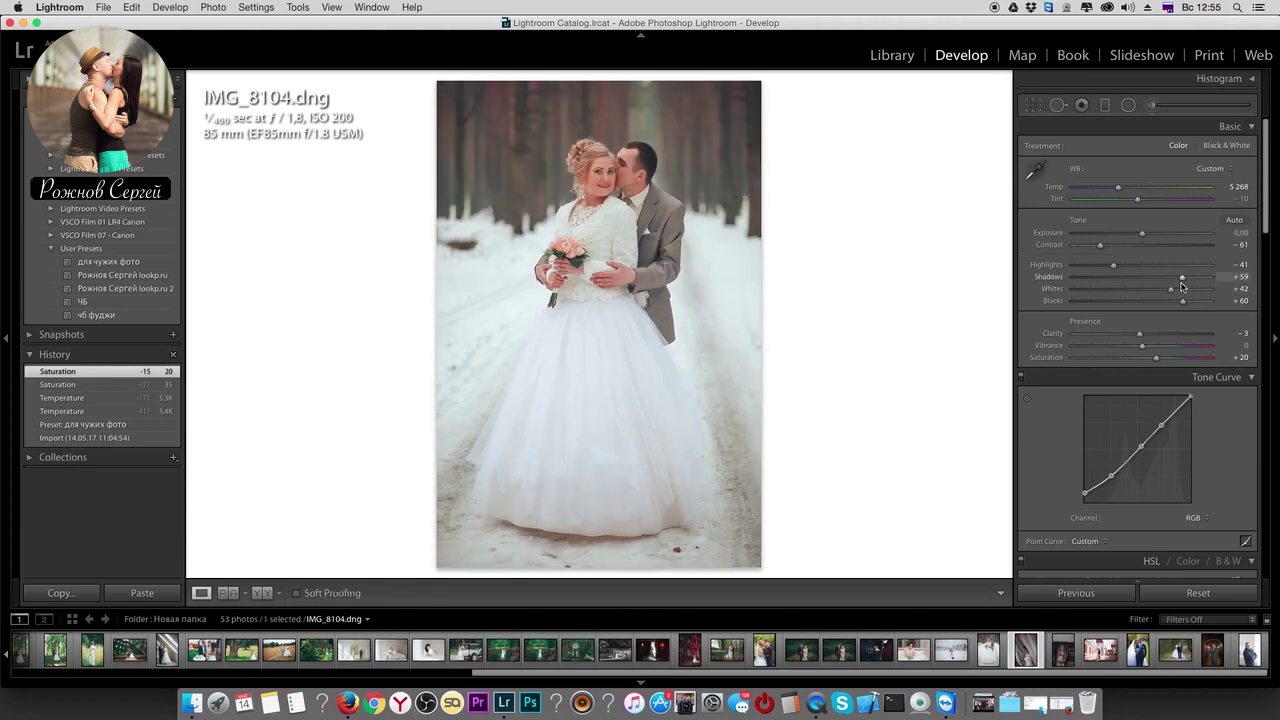
# - Apply the для чужих фото preset, brighten exposure slightly and cool the temperature
pyautogui.click(118, 262)
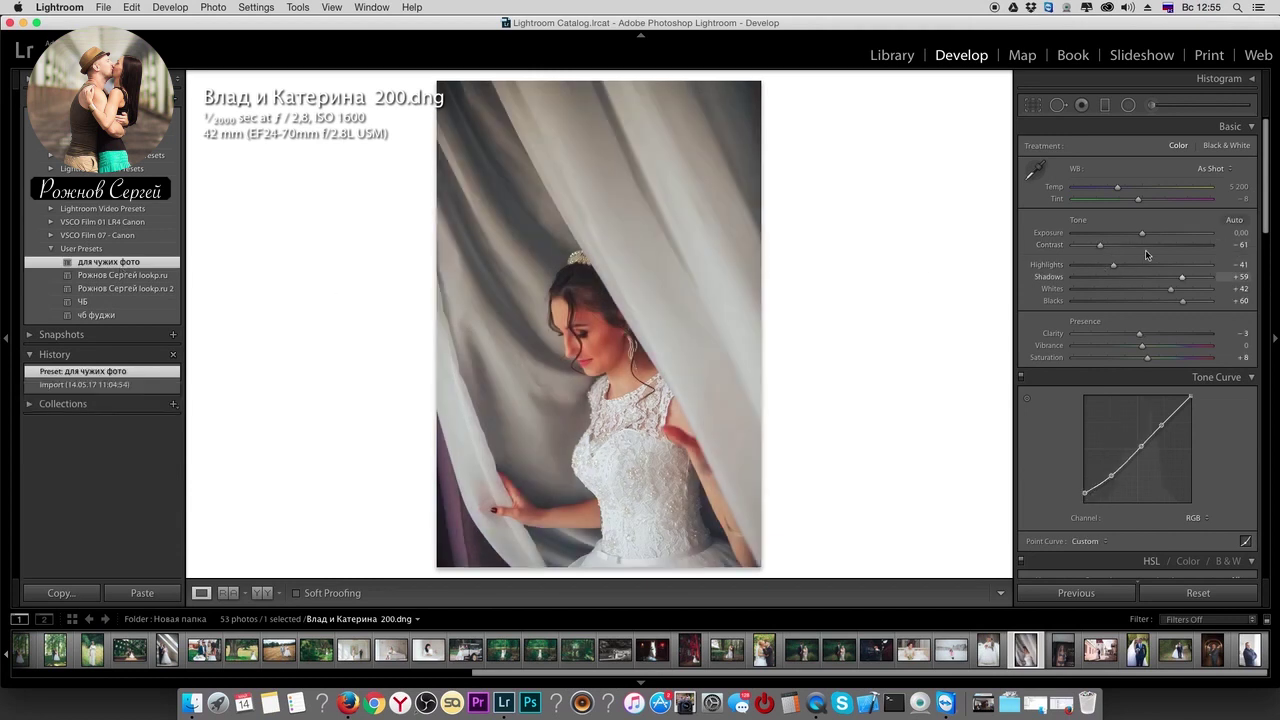
pyautogui.moveTo(1145, 233); pyautogui.dragTo(1107, 265)
pyautogui.moveTo(1117, 187); pyautogui.dragTo(1114, 189)
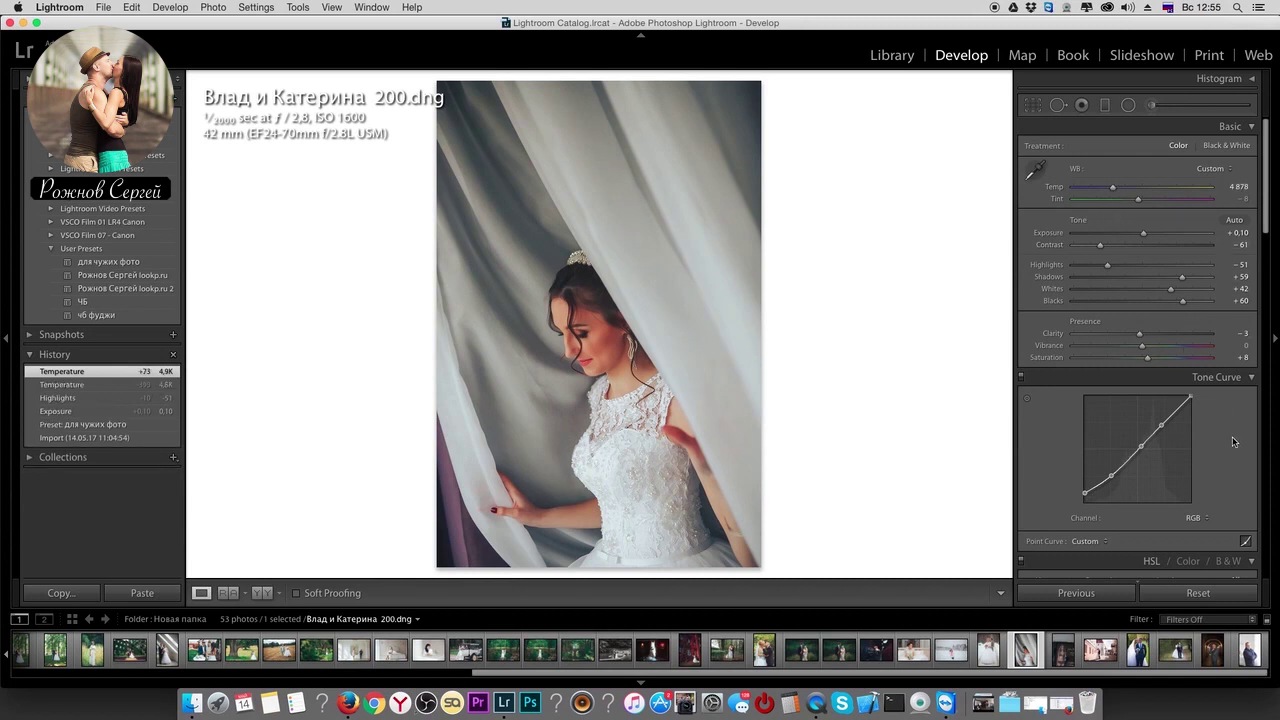
# - Raise HSL Orange luminance to +29, then advance to the next photo
pyautogui.scroll(-1, 1205, 480)
pyautogui.scroll(-5, 1205, 480)
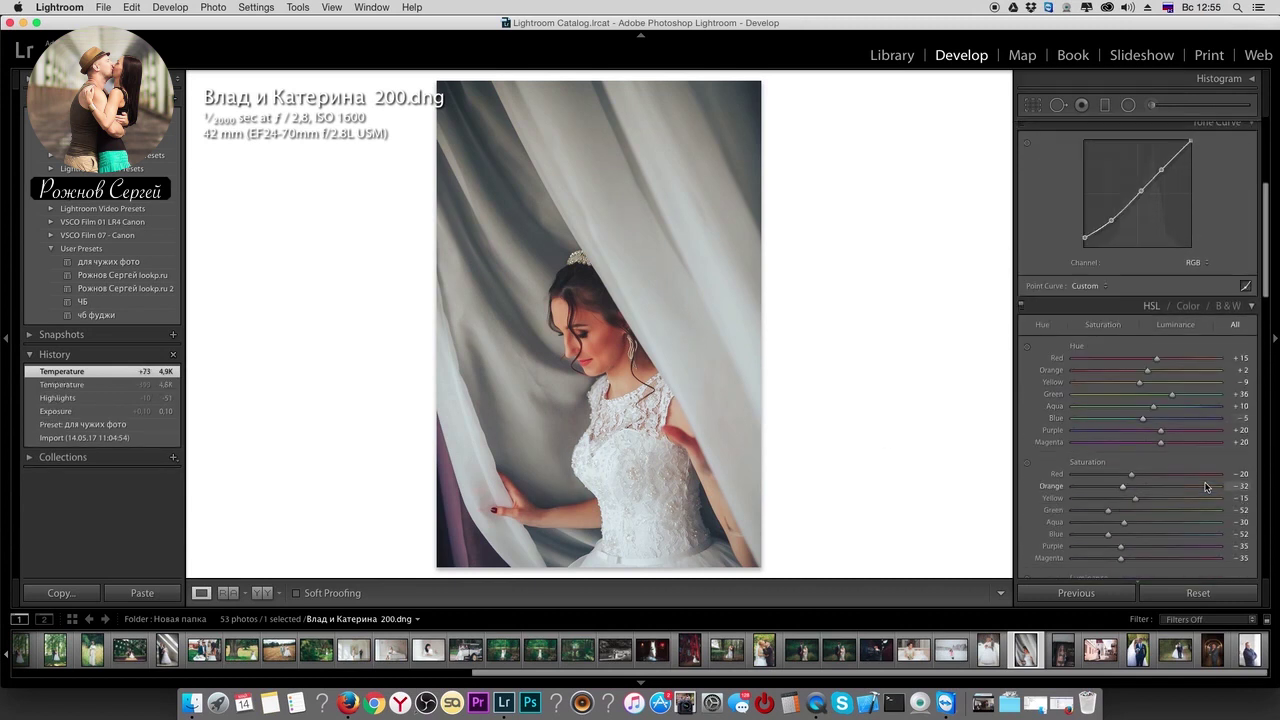
pyautogui.scroll(-5, 1205, 480)
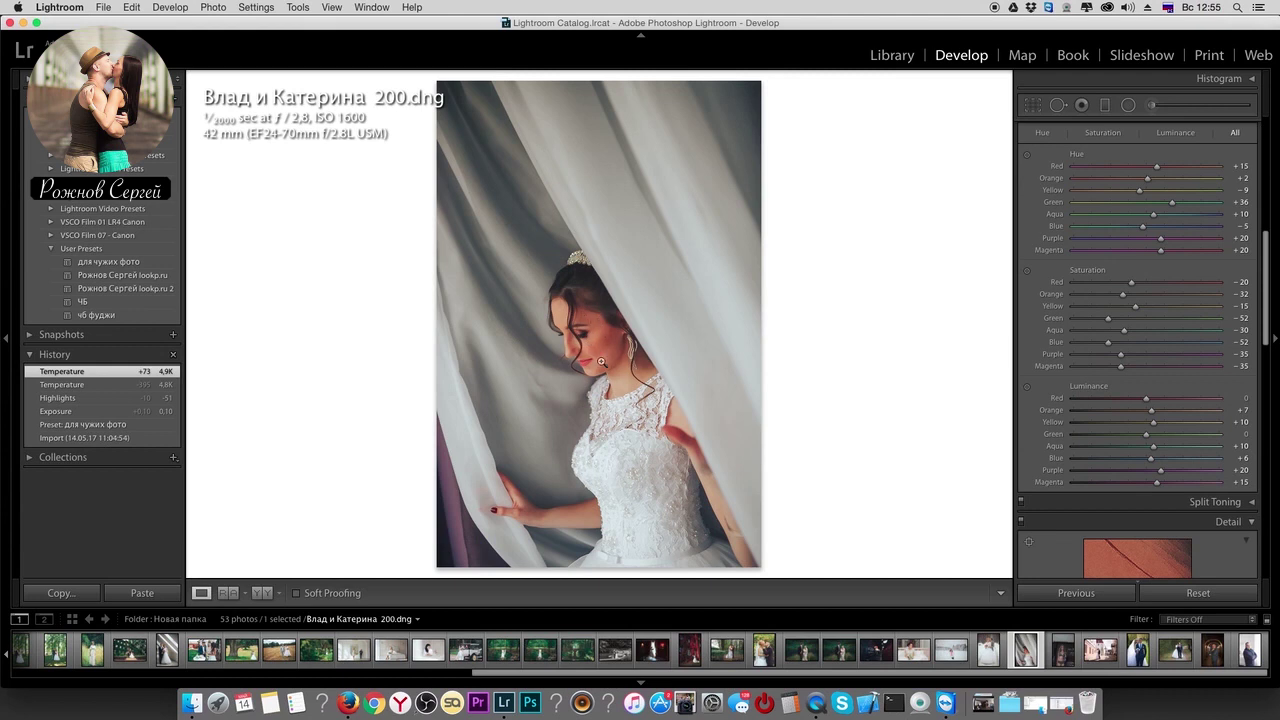
pyautogui.moveTo(1151, 410); pyautogui.dragTo(1163, 412)
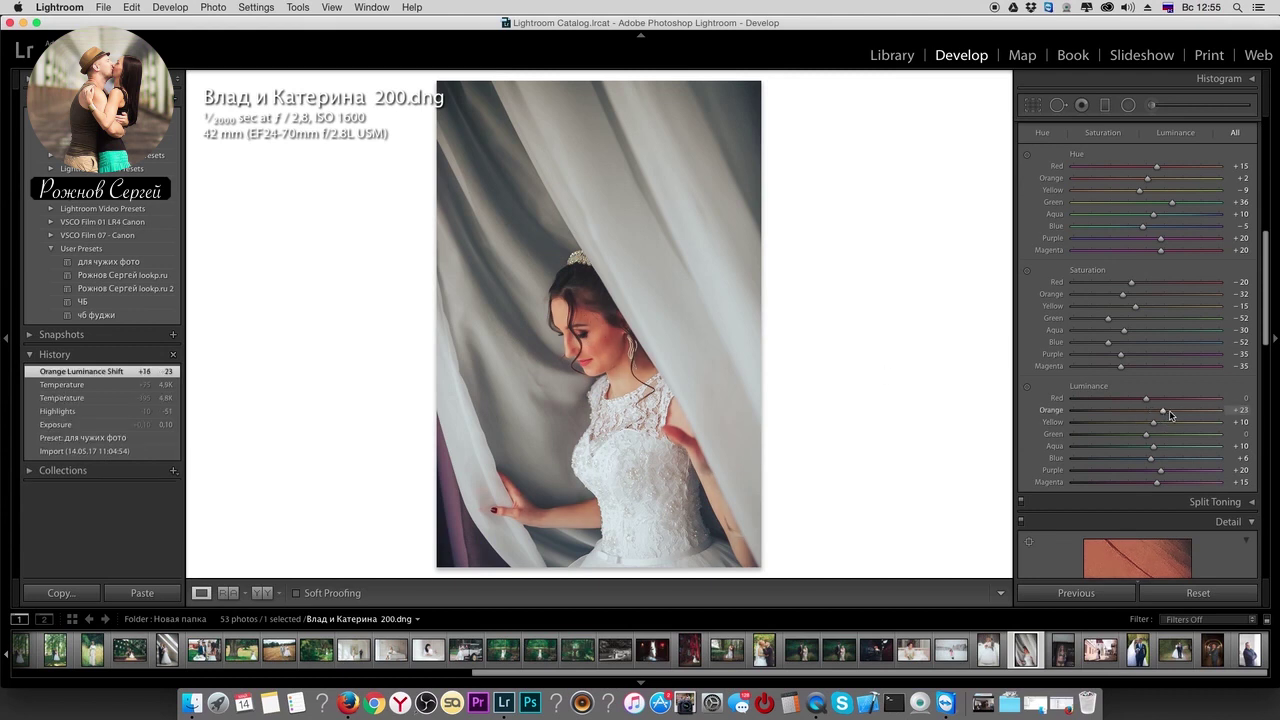
pyautogui.click(1170, 415)
pyautogui.moveTo(1167, 413); pyautogui.dragTo(1164, 411)
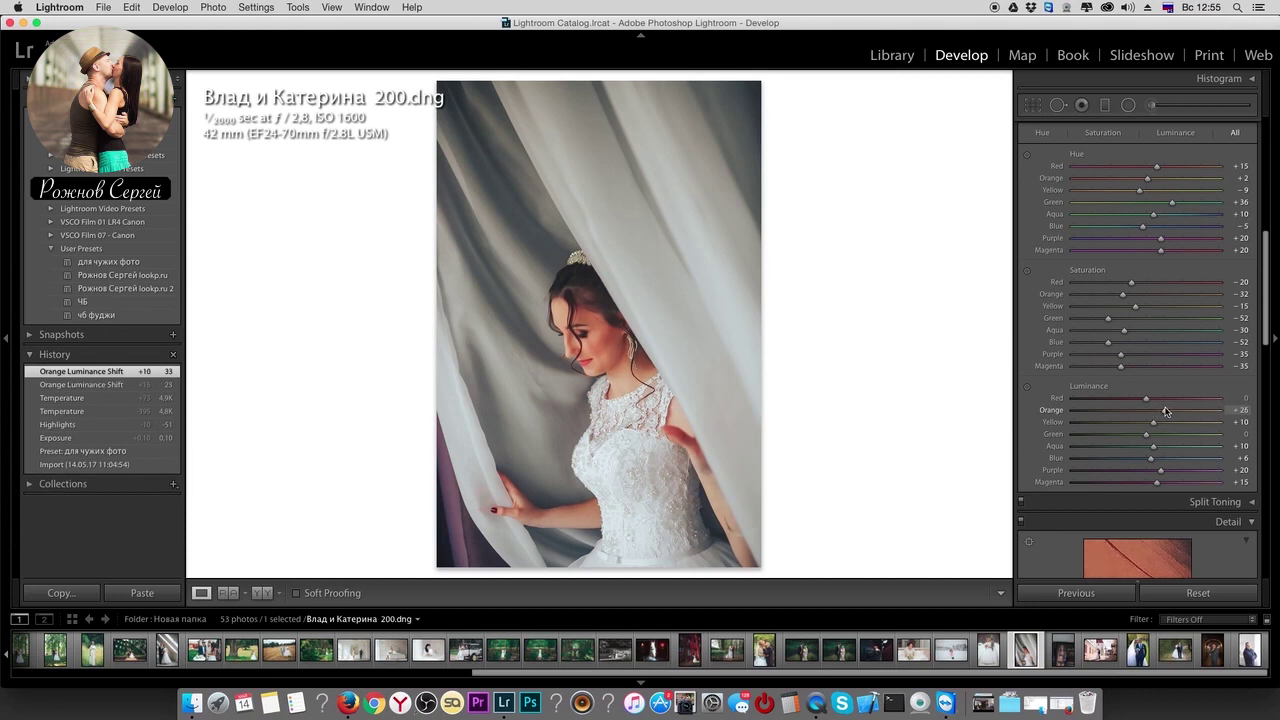
pyautogui.moveTo(1167, 413); pyautogui.dragTo(1167, 413)
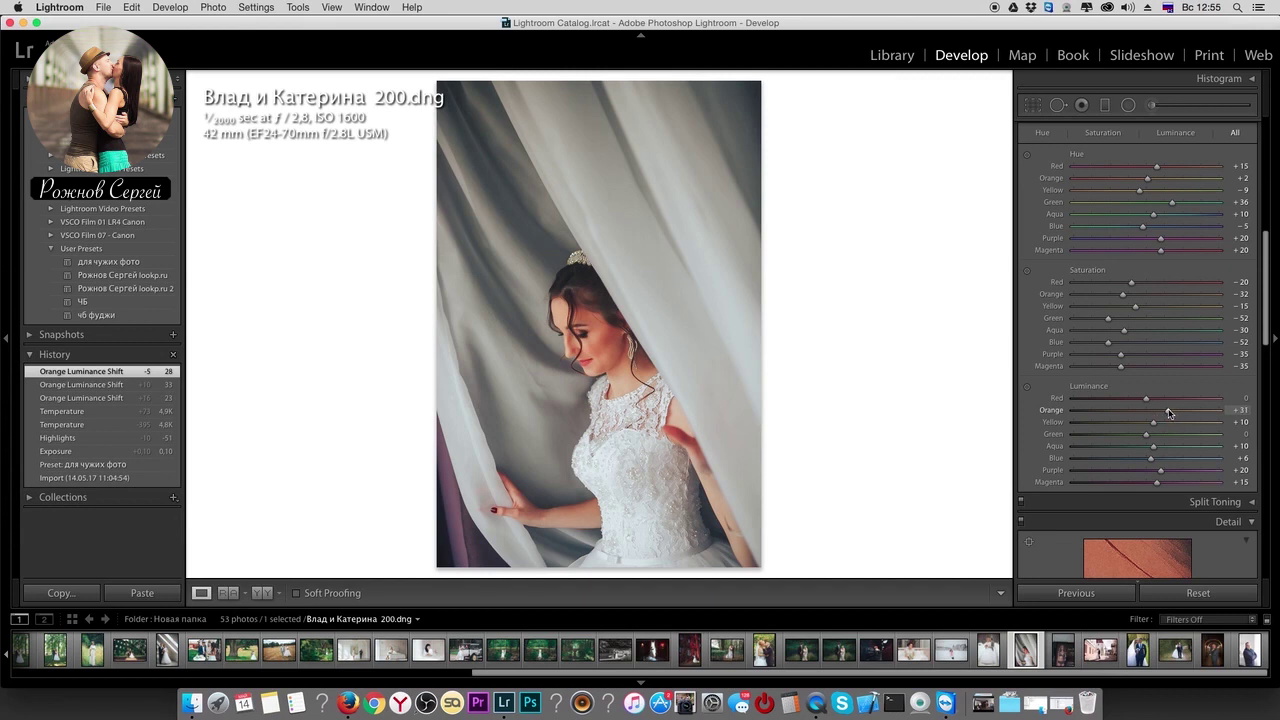
pyautogui.moveTo(1169, 410); pyautogui.dragTo(1169, 410)
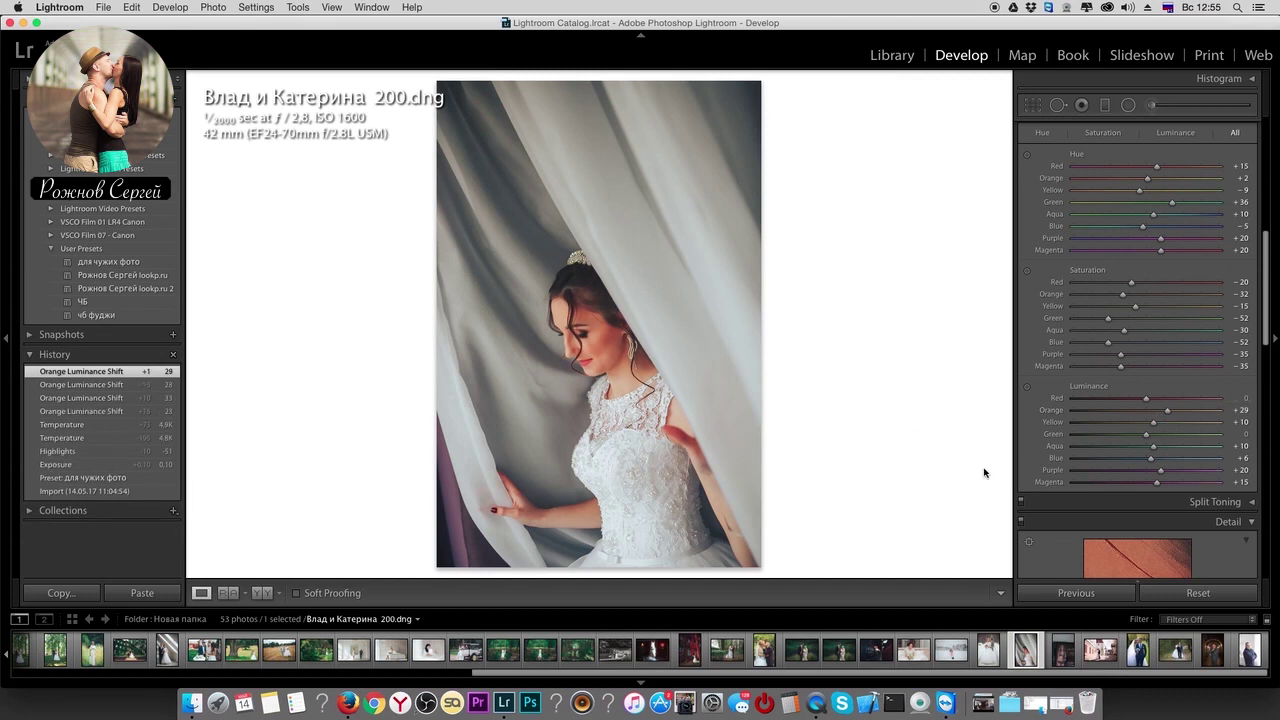
pyautogui.press('Right')
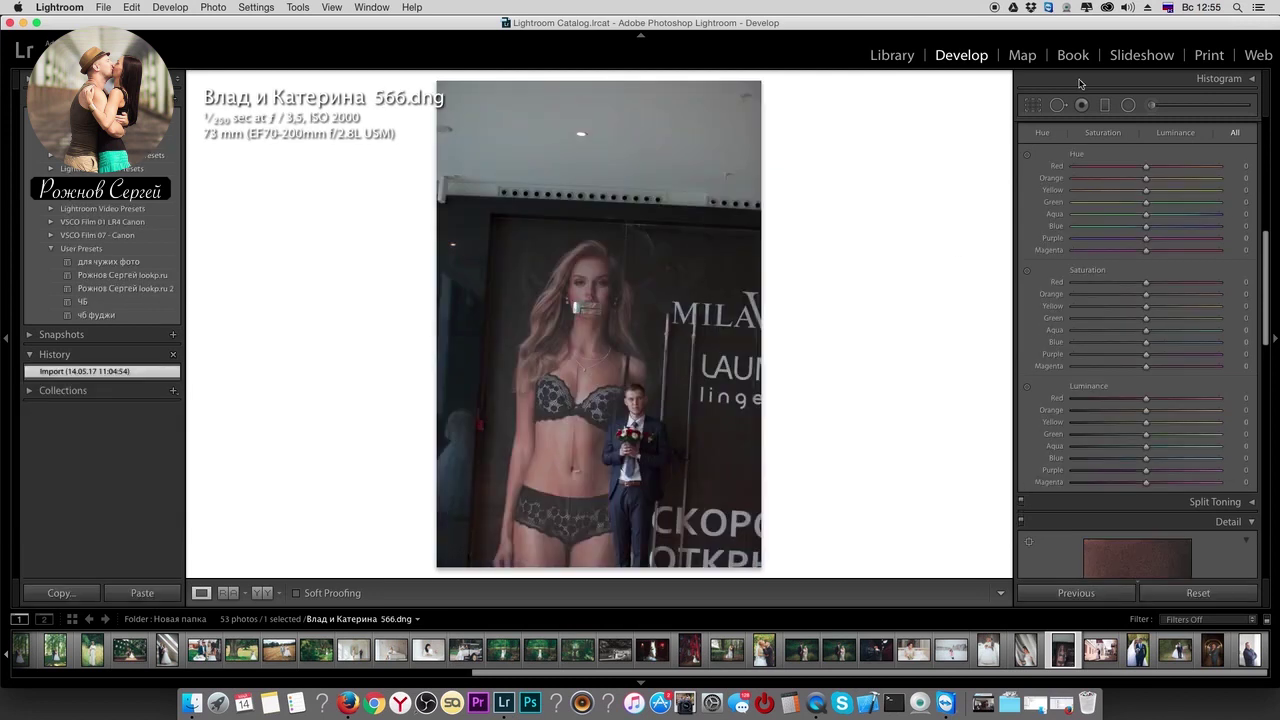
# - Rotate the billboard groom photo to a -4.63° straightening angle and commit it
pyautogui.click(1033, 104)
pyautogui.moveTo(925, 370); pyautogui.dragTo(922, 336)
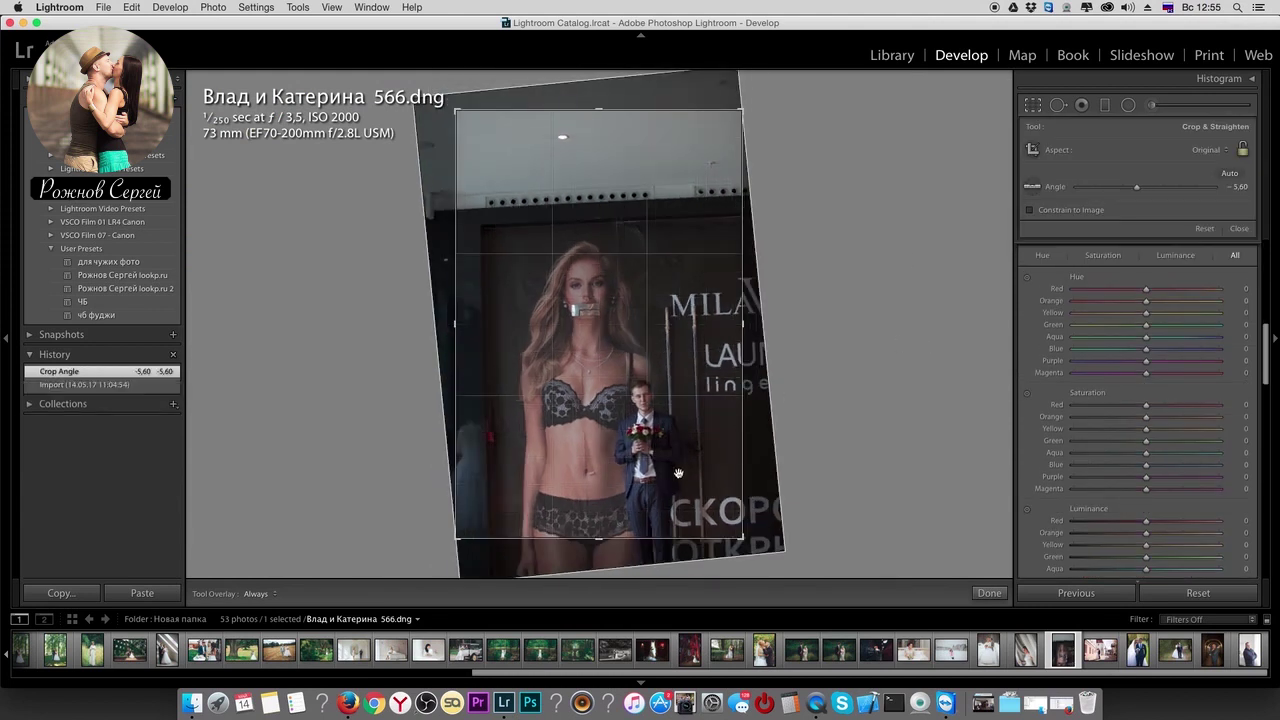
pyautogui.moveTo(678, 473); pyautogui.dragTo(676, 455)
pyautogui.moveTo(867, 218); pyautogui.dragTo(871, 220)
pyautogui.press('Return')
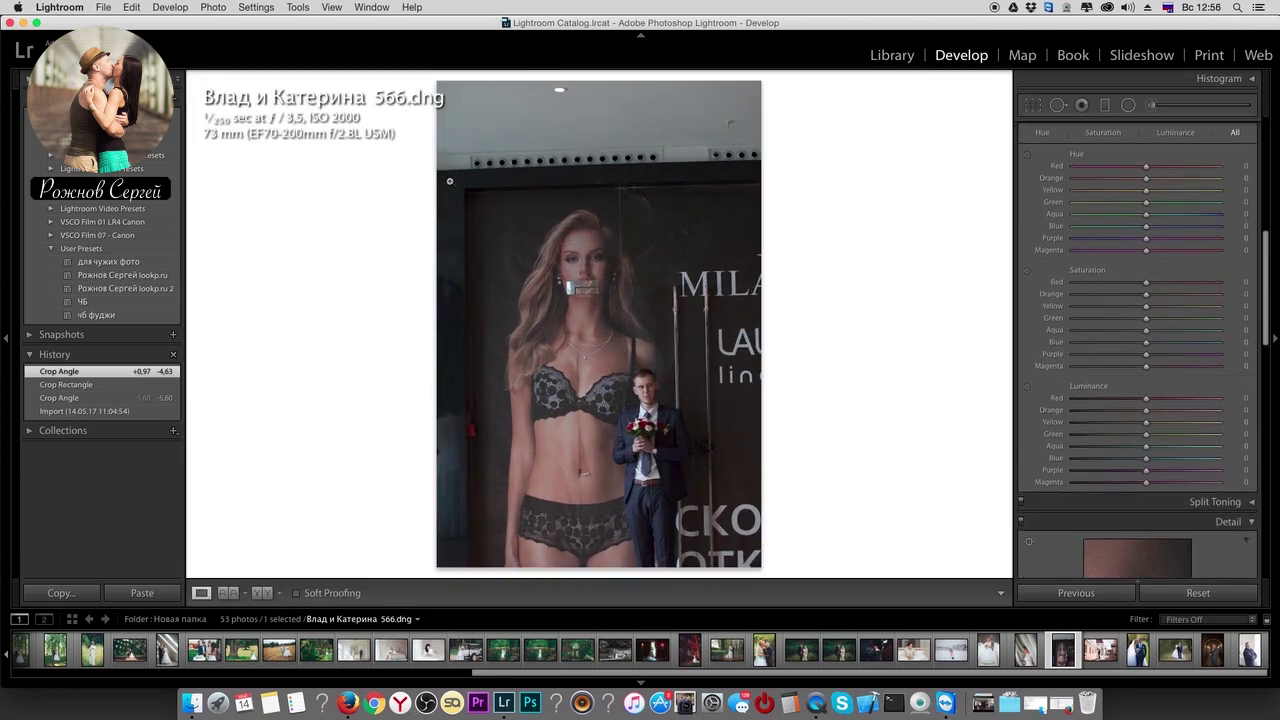
# - Tighten the crop from the top-left corner around the model and groom
pyautogui.click(1033, 105)
pyautogui.moveTo(457, 108); pyautogui.dragTo(460, 152)
pyautogui.moveTo(551, 251)
pyautogui.mouseDown()
pyautogui.moveTo(566, 261)
pyautogui.moveTo(559, 283)
pyautogui.moveTo(566, 269)
pyautogui.mouseUp()
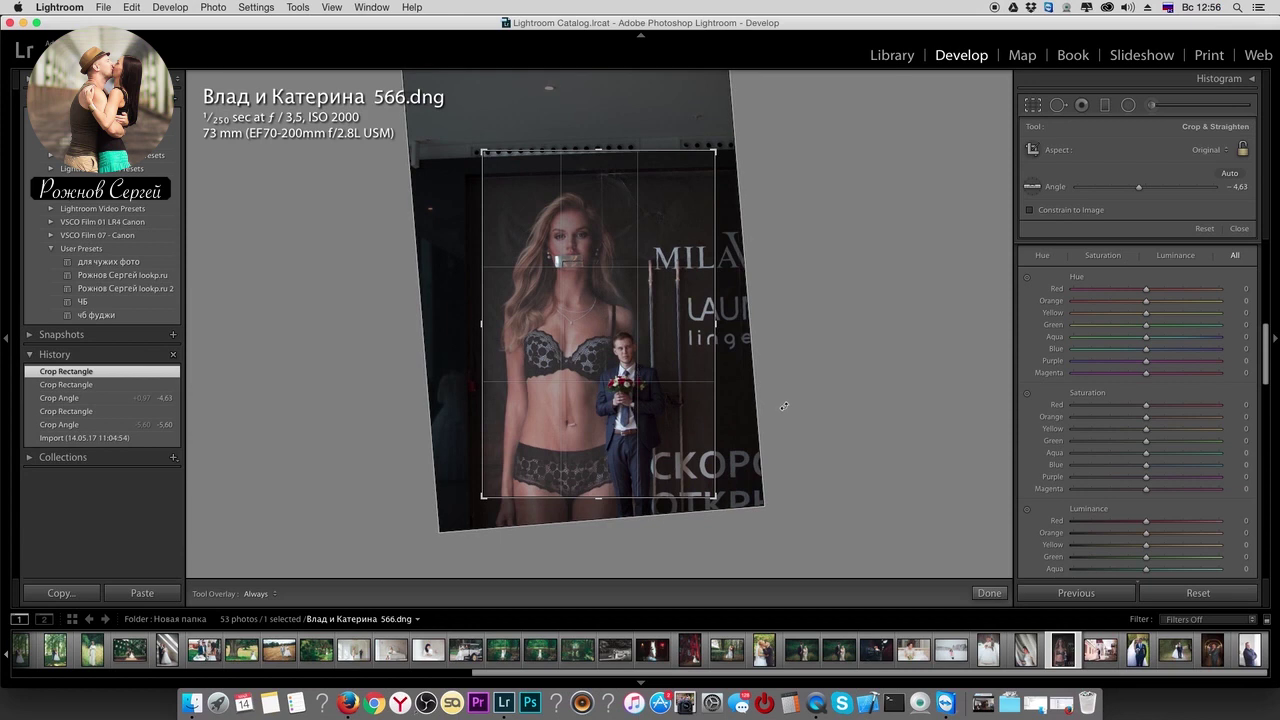
pyautogui.press('Return')
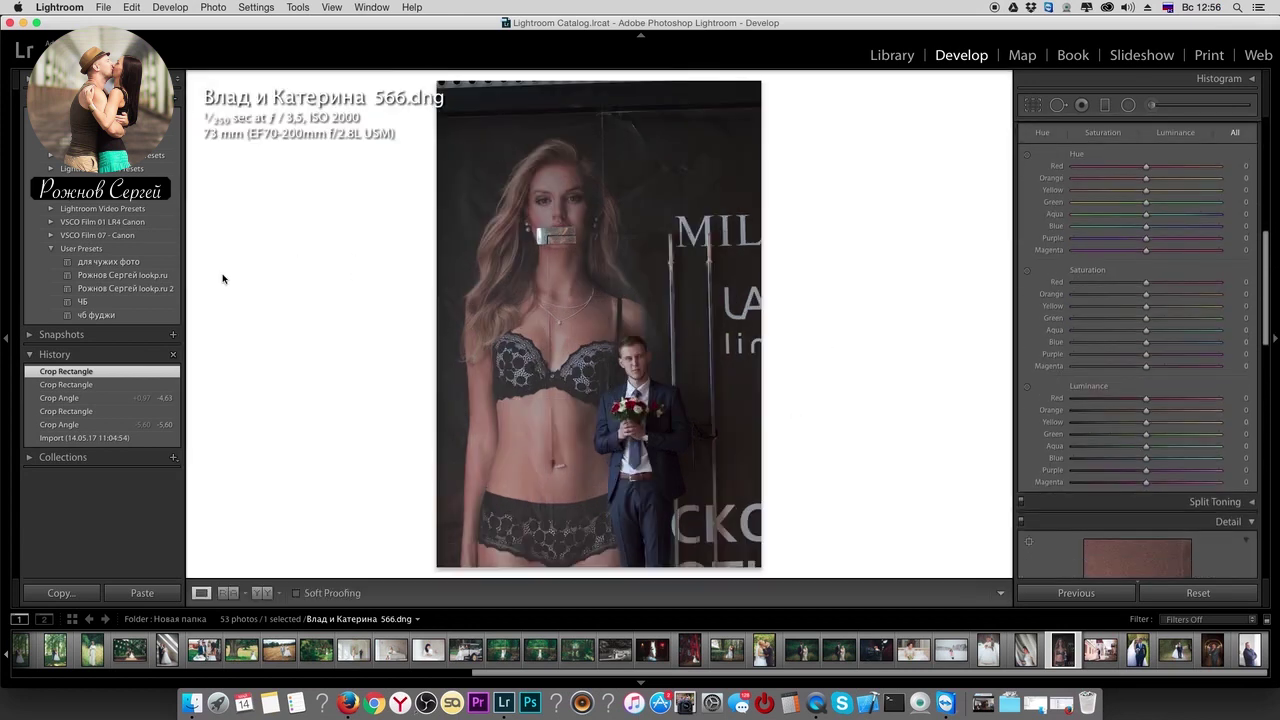
# - Apply для чужих фото, set Exposure -0.05 and Saturation +11, and cool the temperature slightly
pyautogui.click(148, 263)
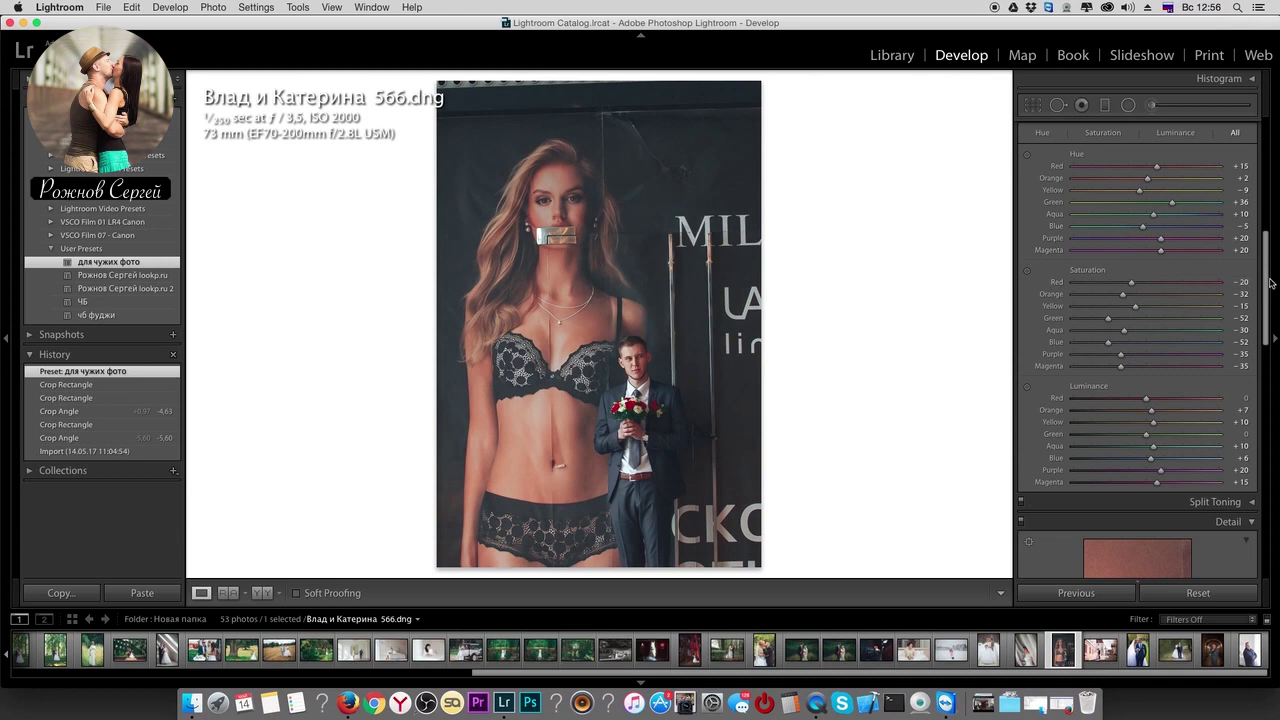
pyautogui.scroll(10, 1266, 298)
pyautogui.moveTo(1144, 240); pyautogui.dragTo(1104, 264)
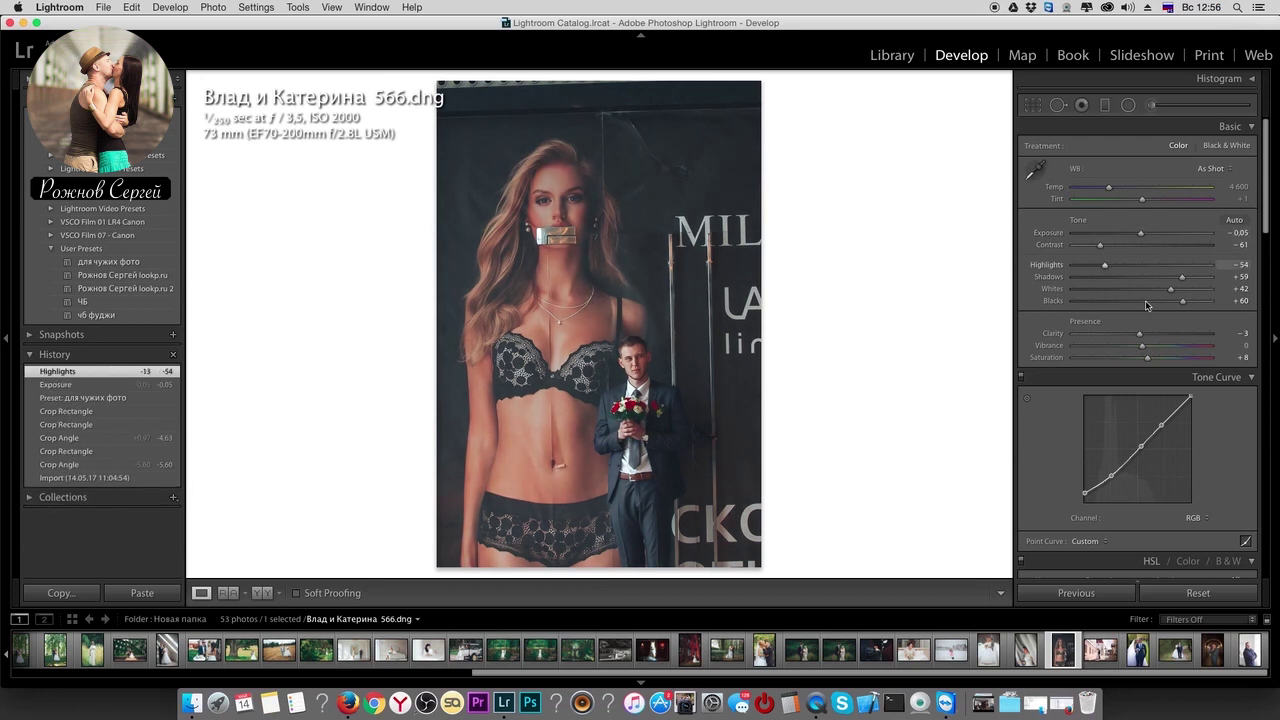
pyautogui.moveTo(1150, 360); pyautogui.dragTo(1153, 359)
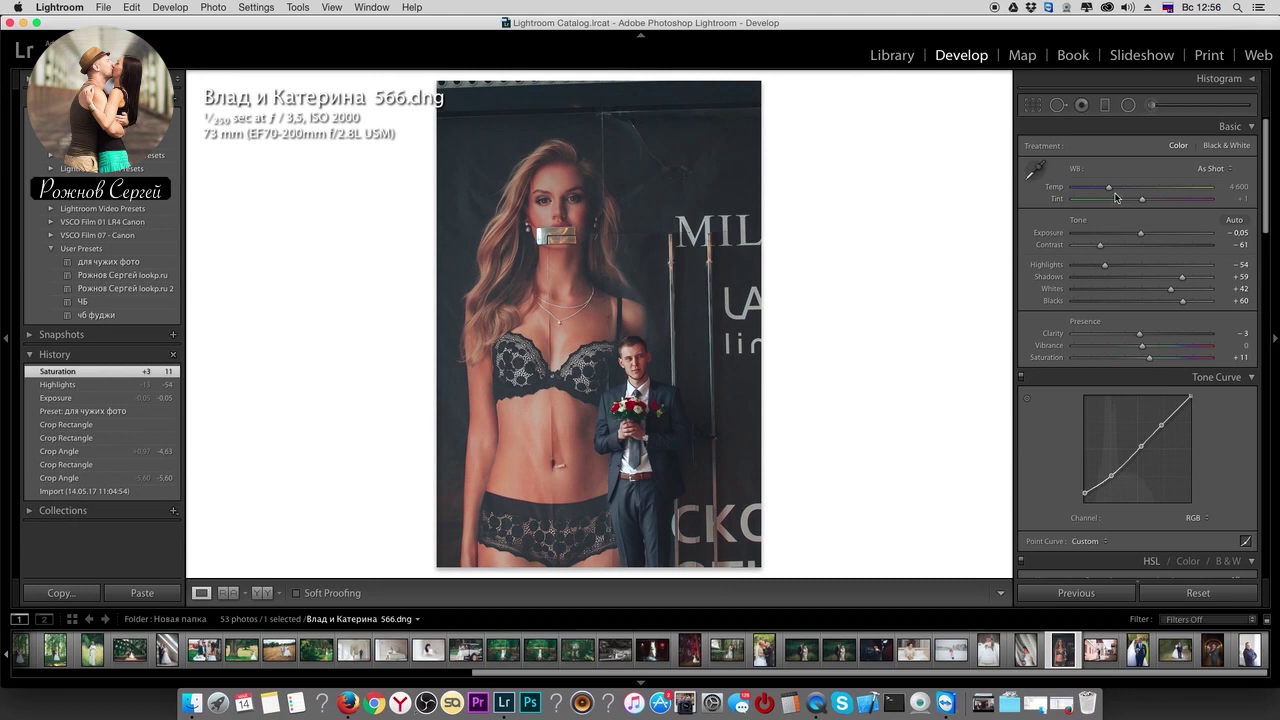
pyautogui.moveTo(1110, 189); pyautogui.dragTo(1108, 189)
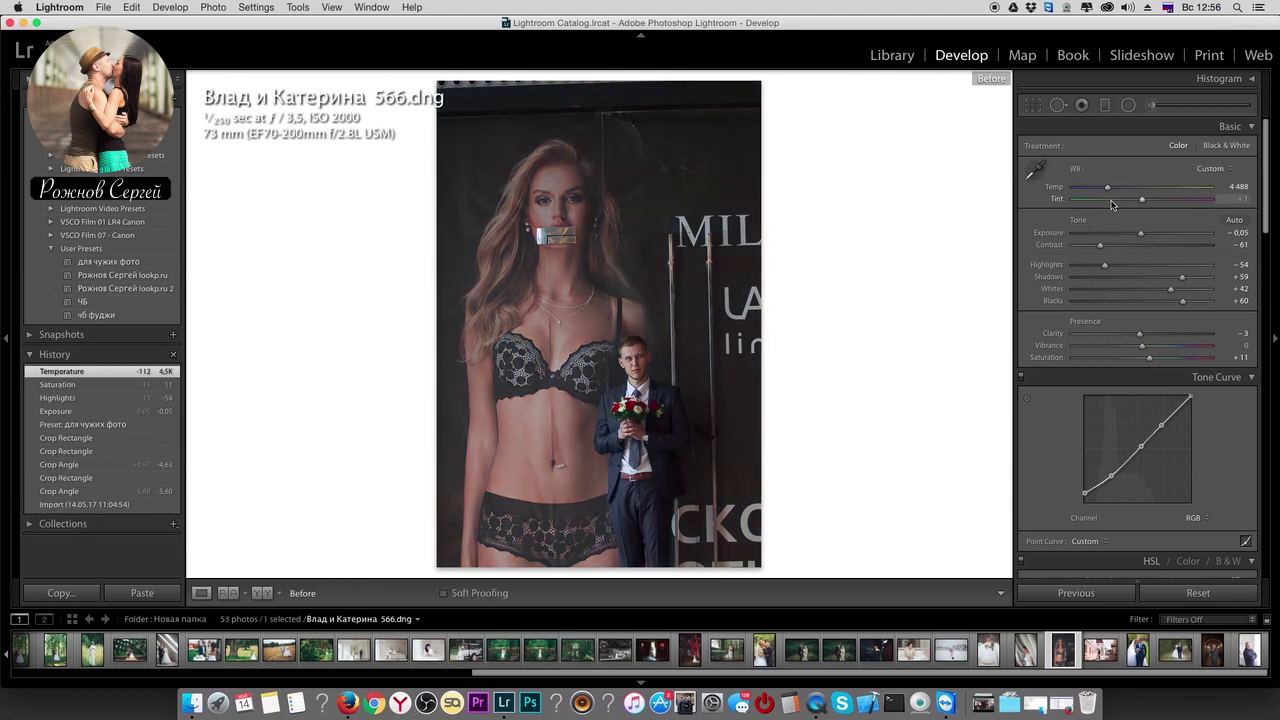
# - Set HSL Blue saturation -1, Orange luminance +19 and Red saturation -32
pyautogui.scroll(-5, 1213, 347)
pyautogui.scroll(-5, 1213, 347)
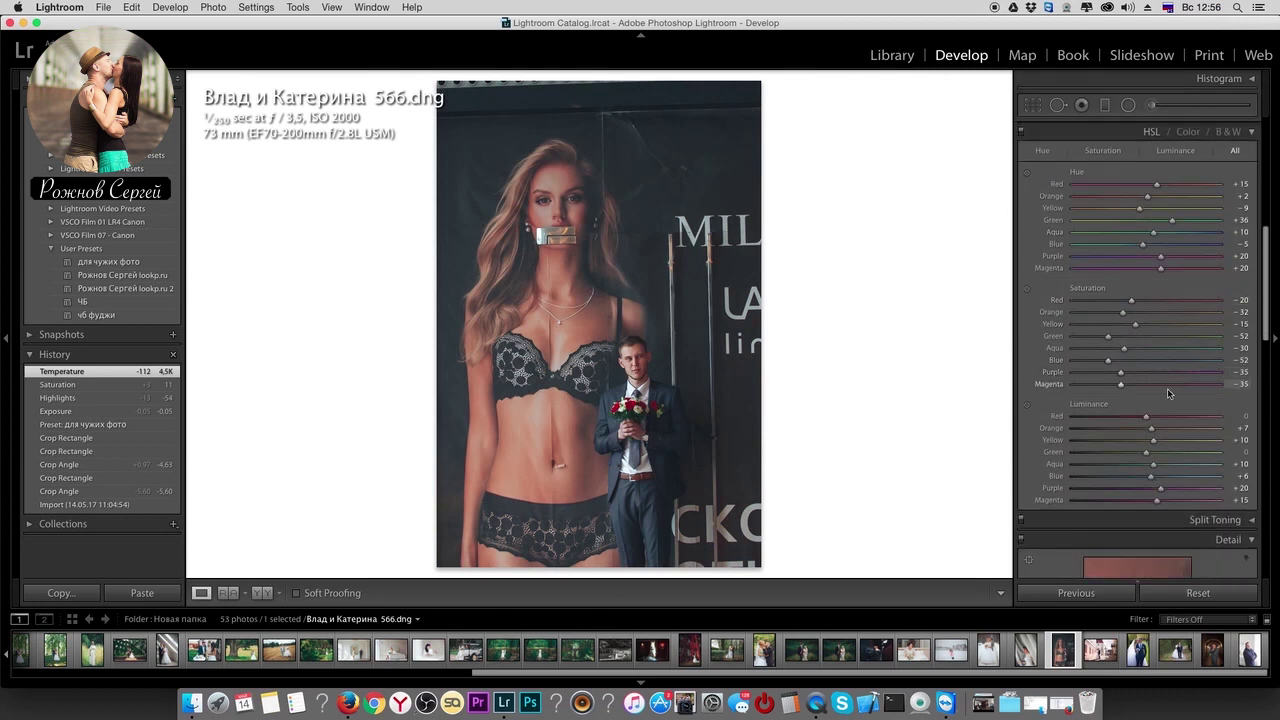
pyautogui.moveTo(1139, 364); pyautogui.dragTo(1145, 361)
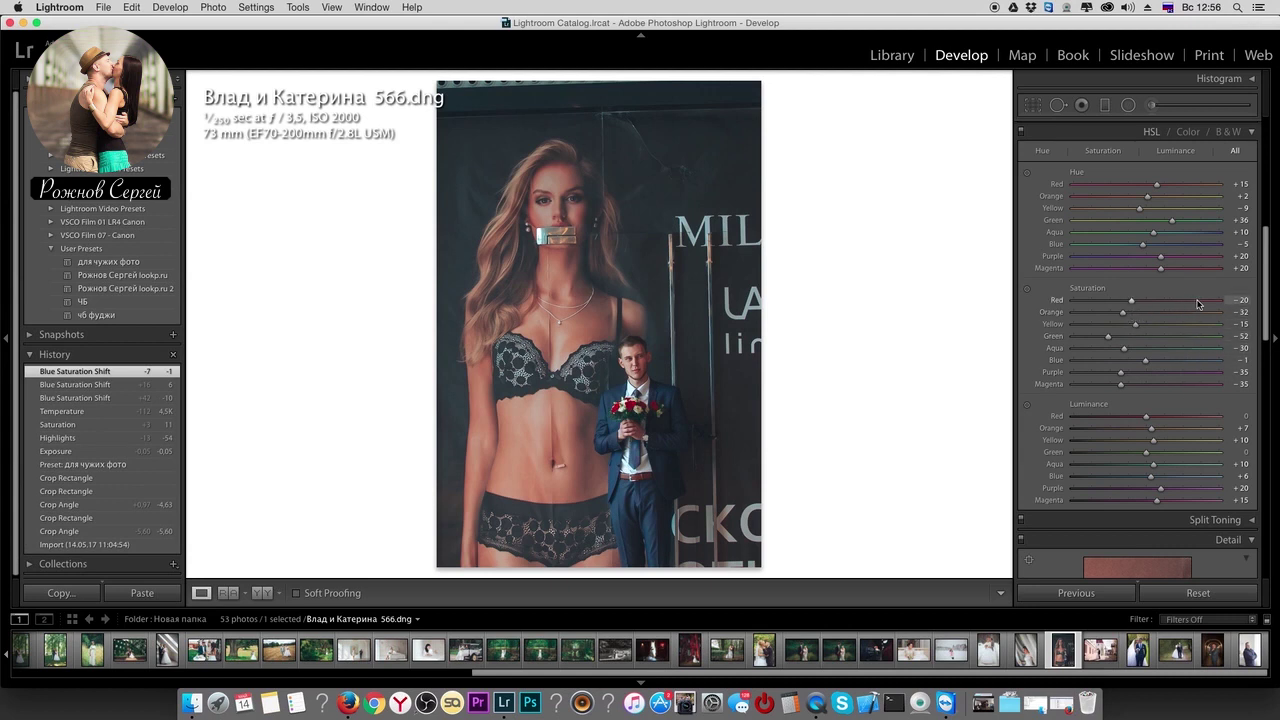
pyautogui.scroll(-1, 1160, 362)
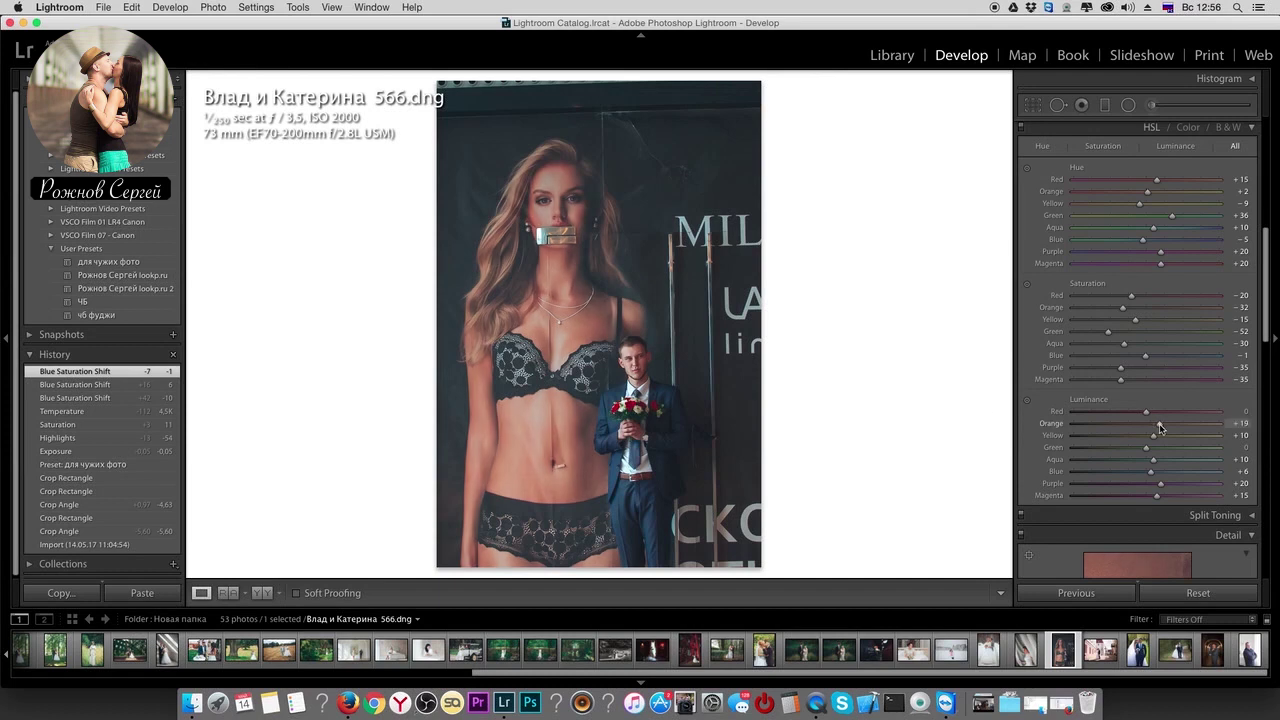
pyautogui.moveTo(1164, 426); pyautogui.dragTo(1161, 424)
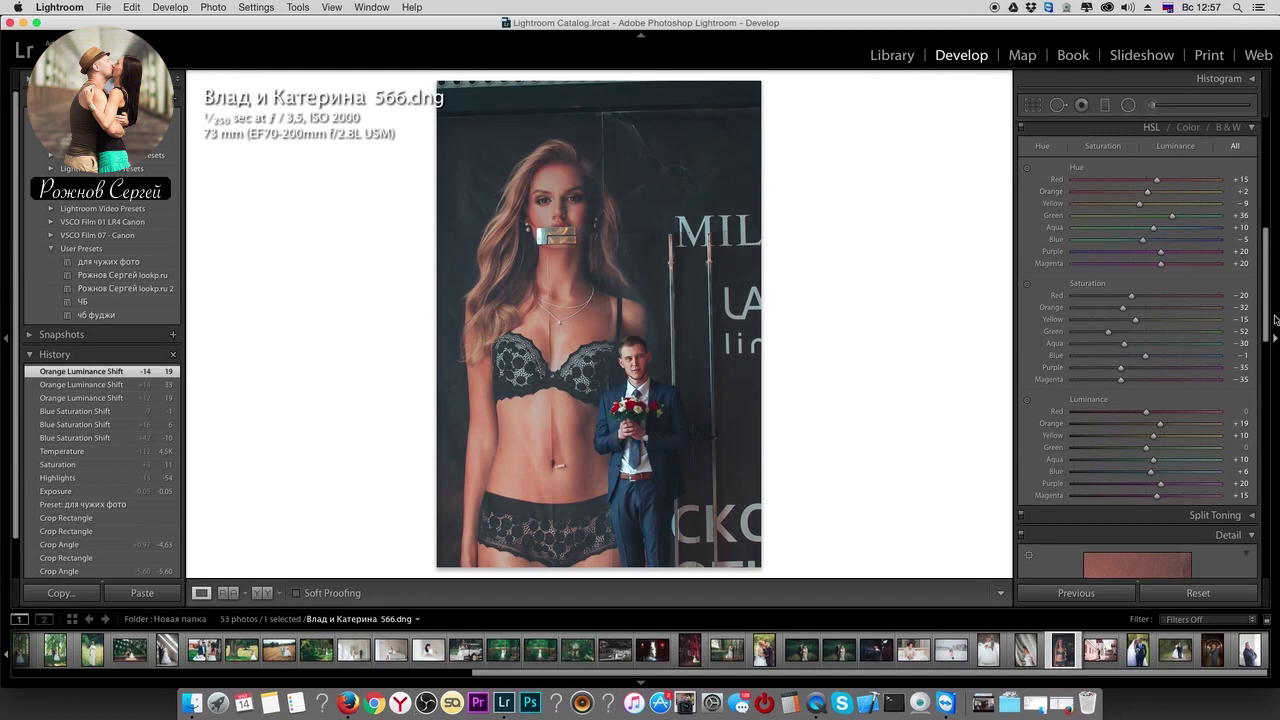
pyautogui.moveTo(1123, 302); pyautogui.dragTo(1123, 302)
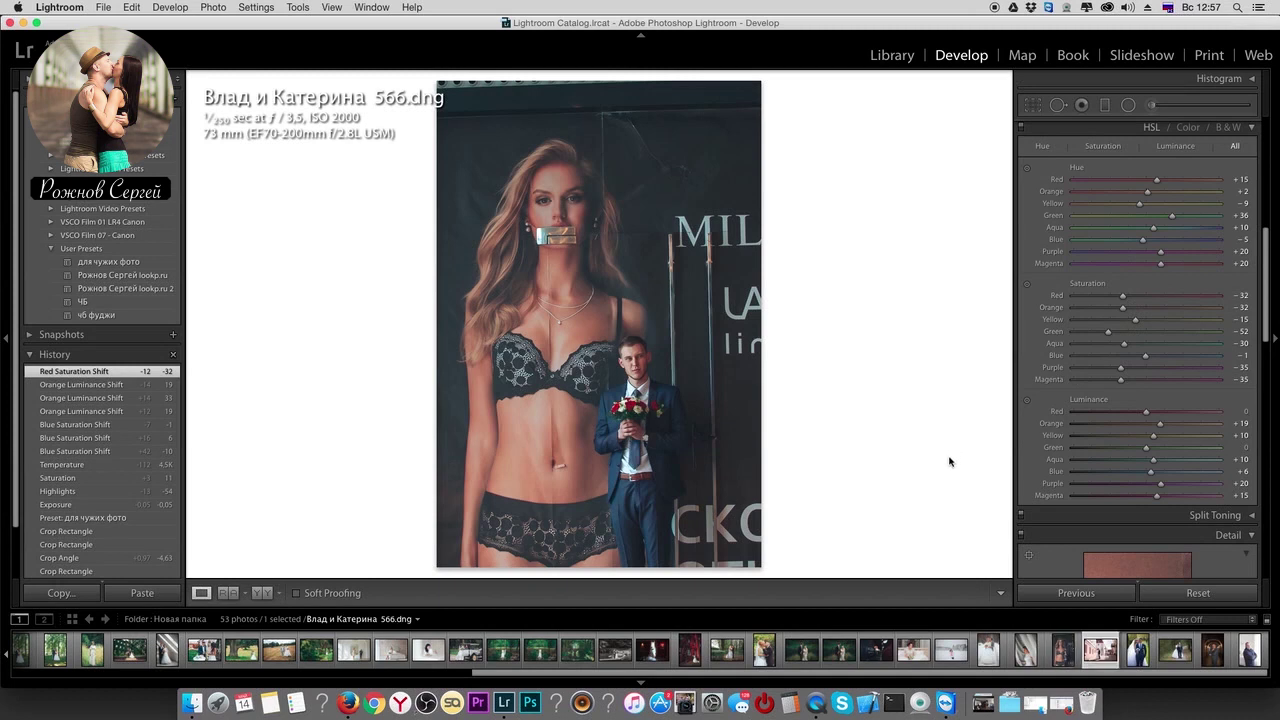
# - Give IMG_9220 the для чужих фото preset, a 1.32° straighten and Exposure -0.60
pyautogui.press('Right')
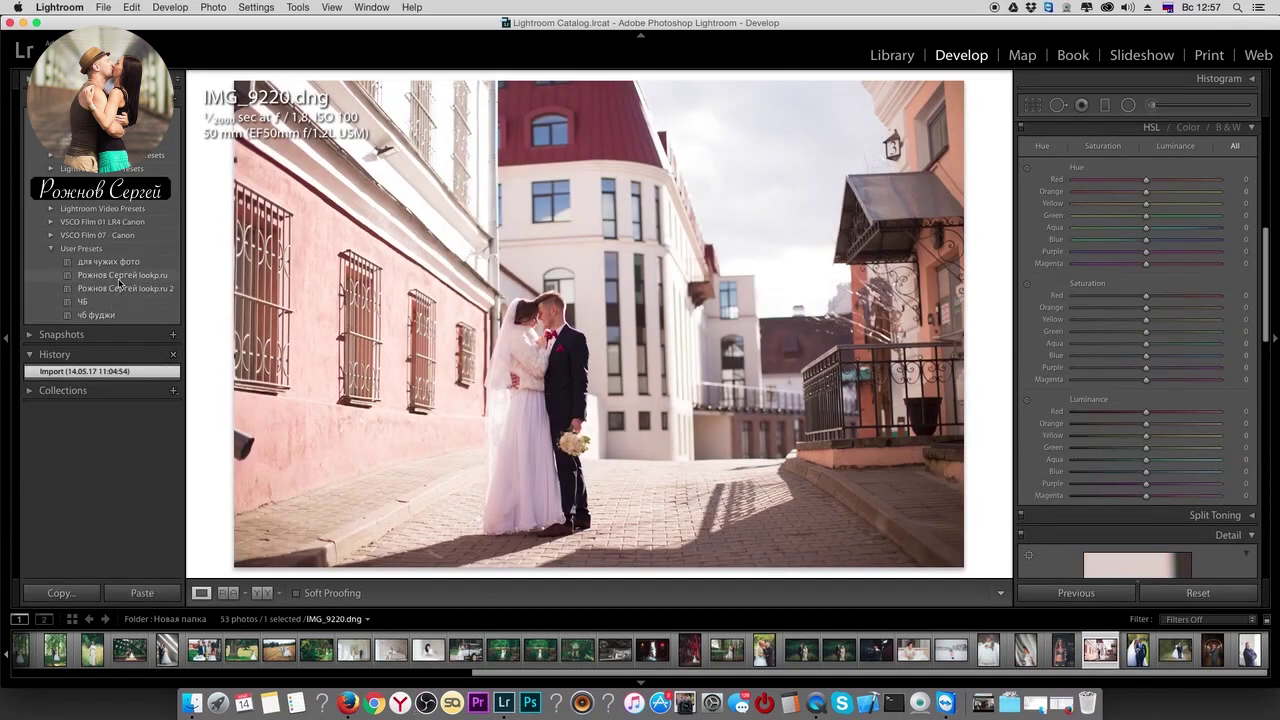
pyautogui.click(124, 263)
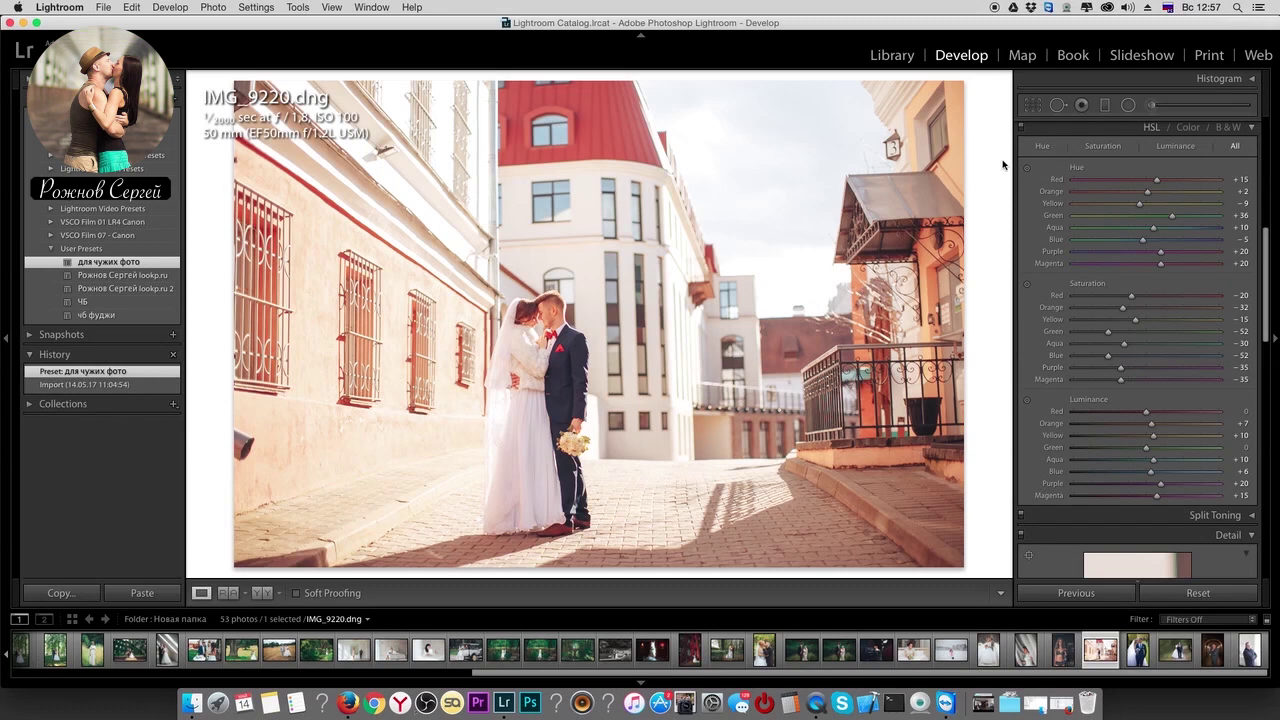
pyautogui.click(1034, 104)
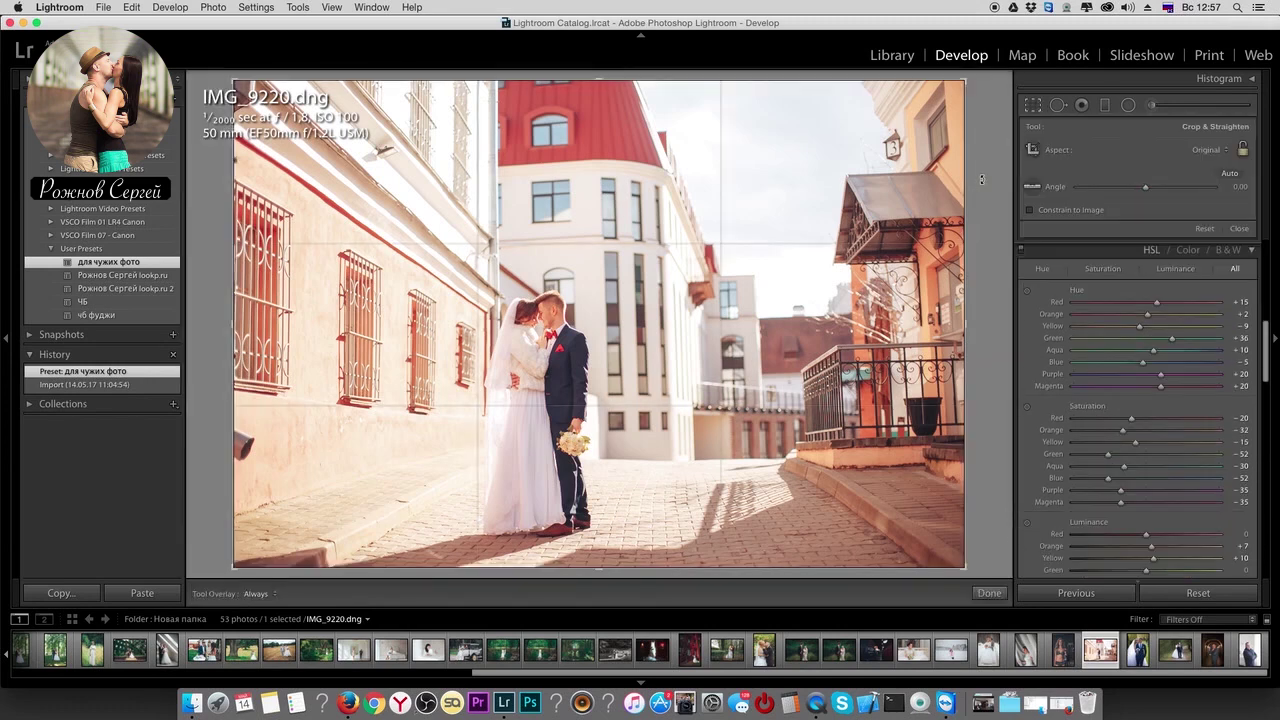
pyautogui.moveTo(972, 196); pyautogui.dragTo(980, 188)
pyautogui.press('Return')
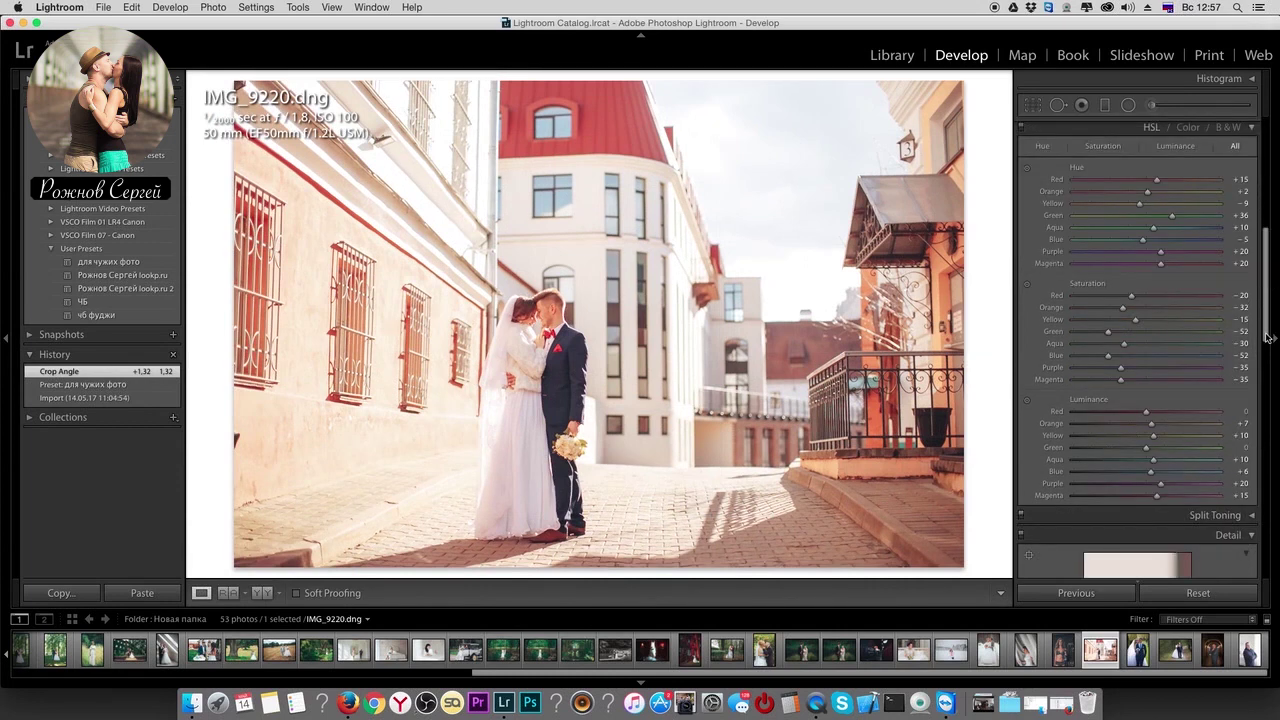
pyautogui.scroll(10, 1265, 338)
pyautogui.moveTo(1143, 234)
pyautogui.mouseDown()
pyautogui.moveTo(1113, 189)
pyautogui.moveTo(1146, 202)
pyautogui.mouseUp()
# - Eyedropper-sample neutral grey spots, reverting in History to the temperature 4600, Tint -1 result
pyautogui.press('w')
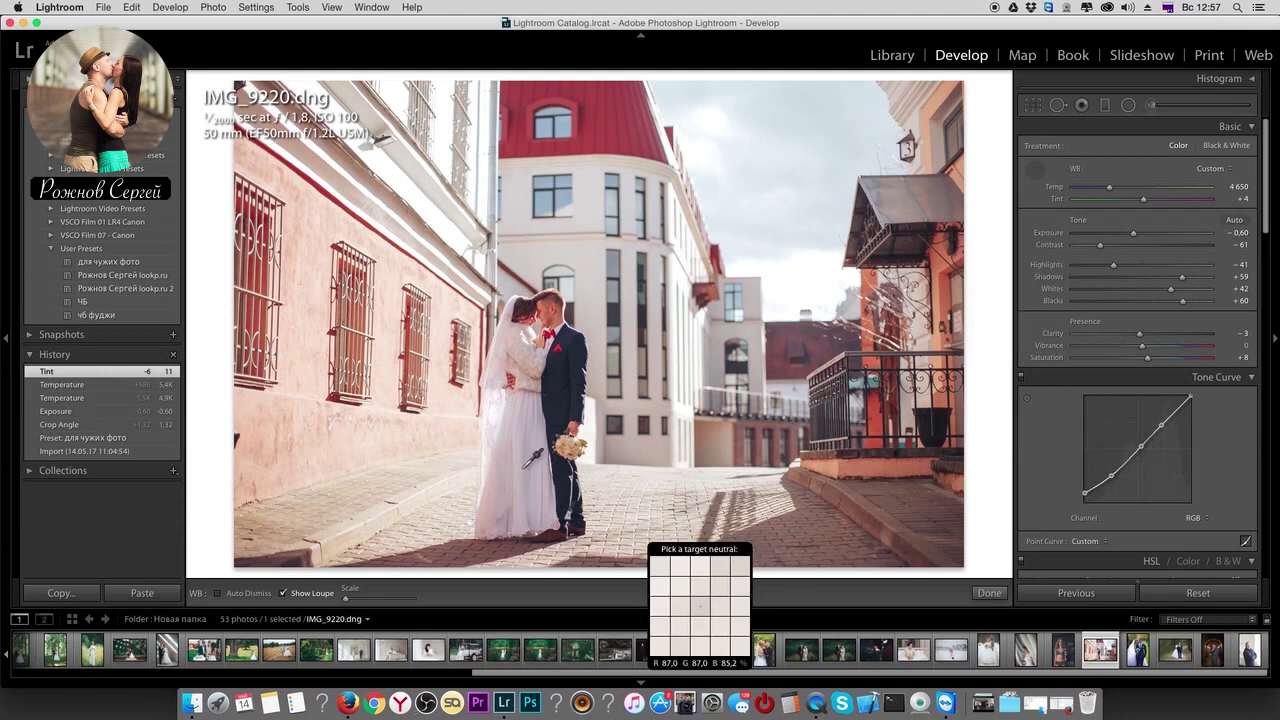
pyautogui.click(532, 472)
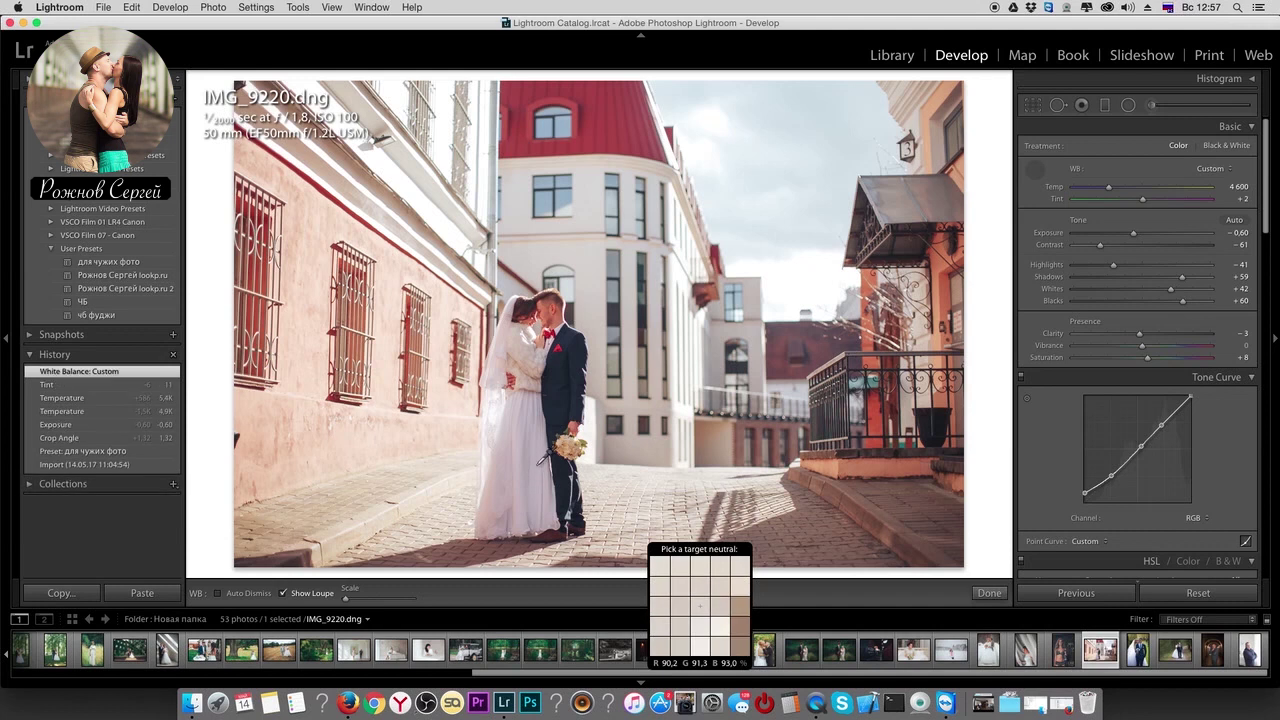
pyautogui.click(630, 447)
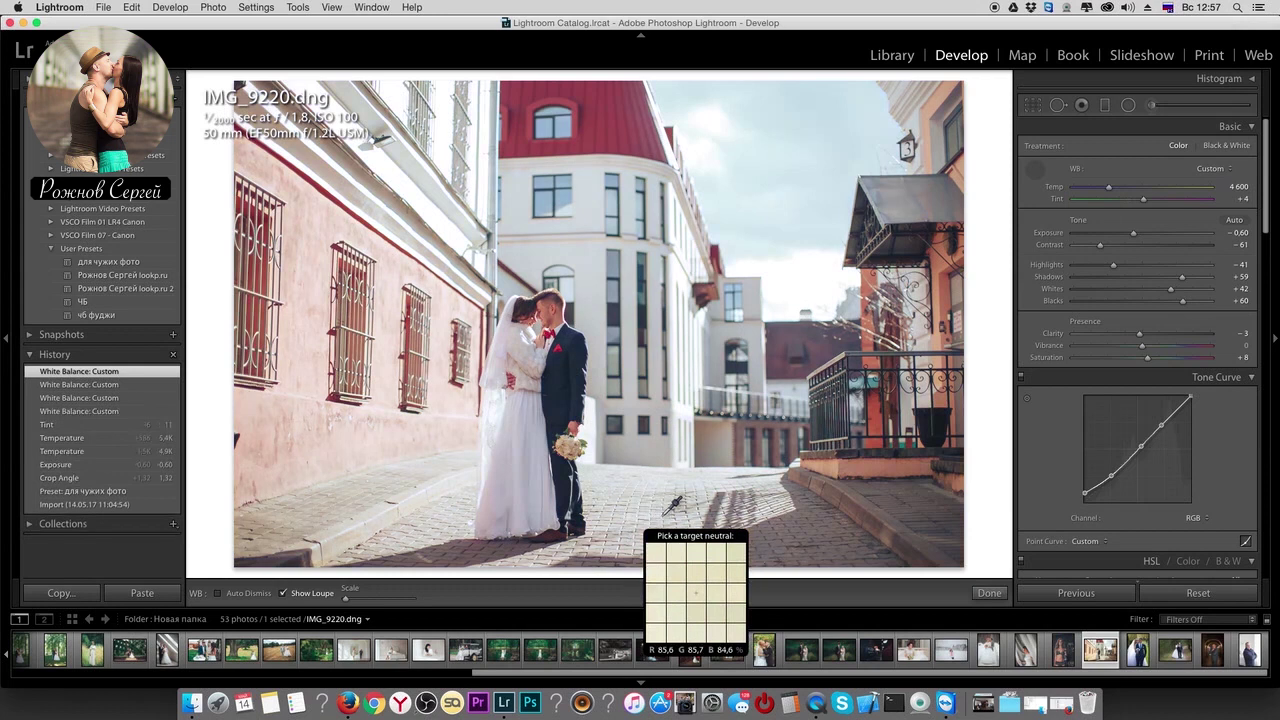
pyautogui.click(688, 500)
pyautogui.click(115, 401)
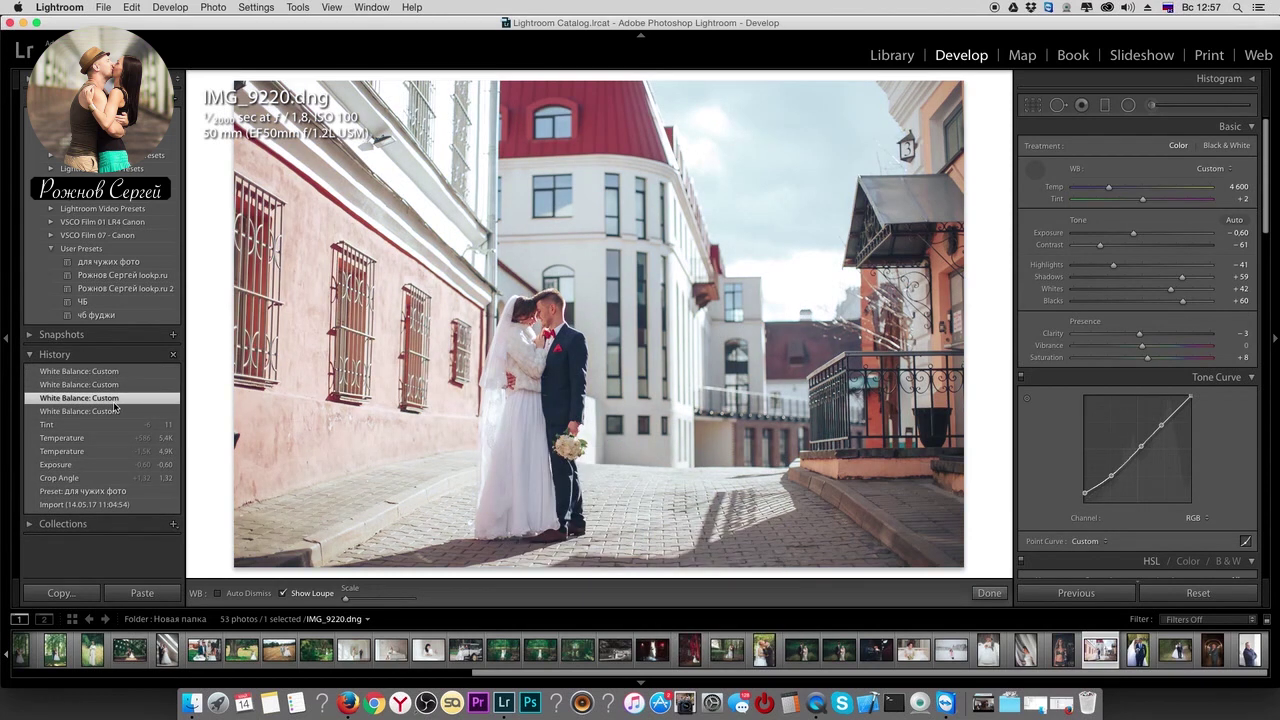
pyautogui.click(1036, 170)
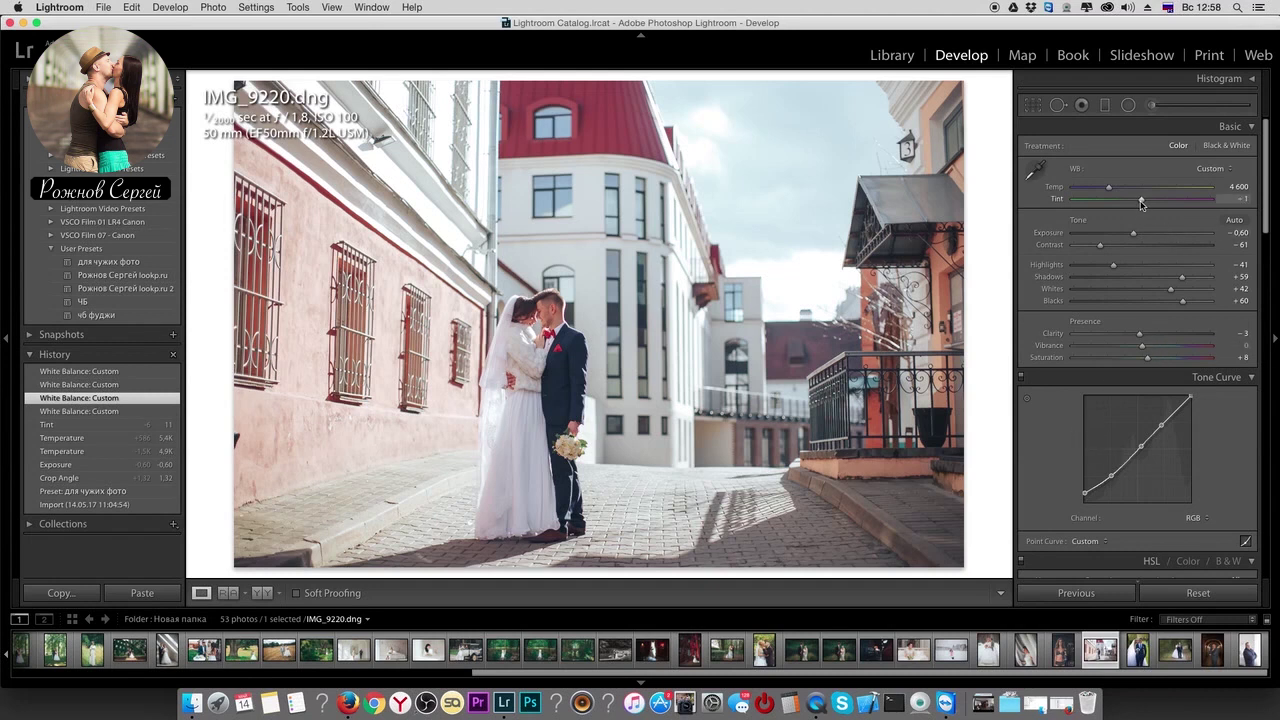
# - Set Highlights -68 and Clarity -6, undoing Shadows/Blacks trials to keep +59 and +60
pyautogui.moveTo(1113, 264); pyautogui.dragTo(1094, 264)
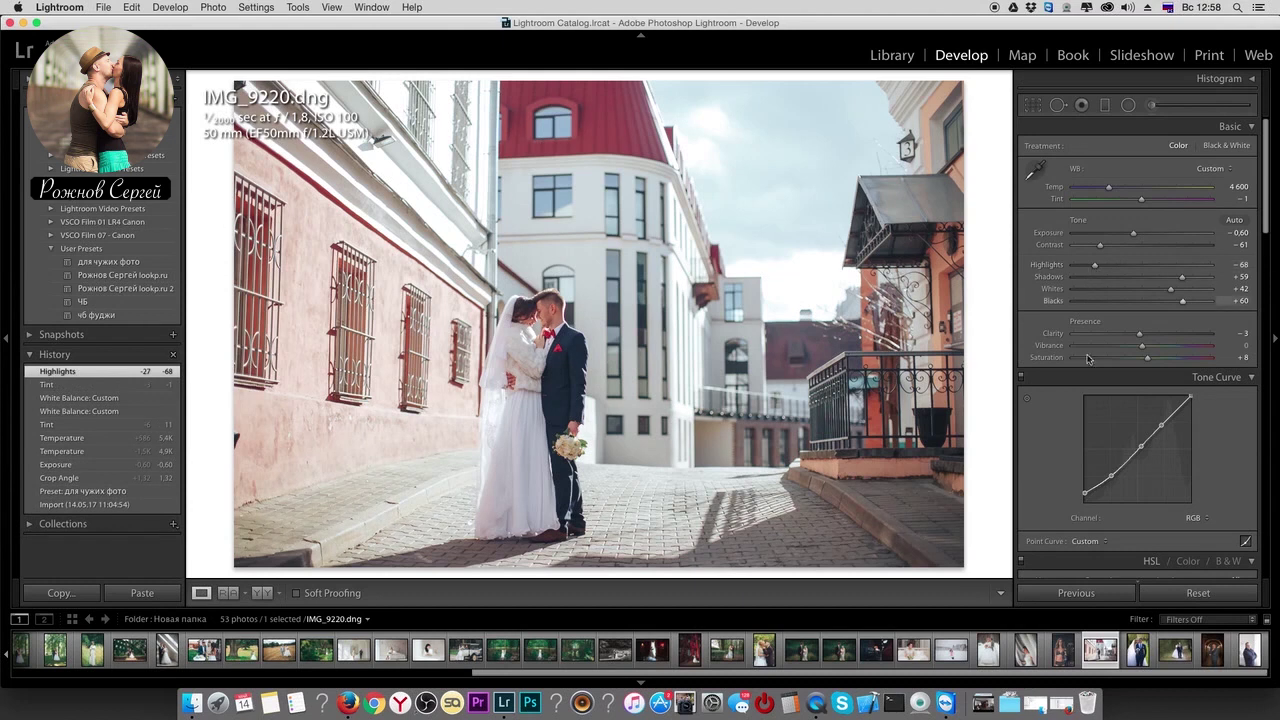
pyautogui.moveTo(1182, 276); pyautogui.dragTo(1165, 309)
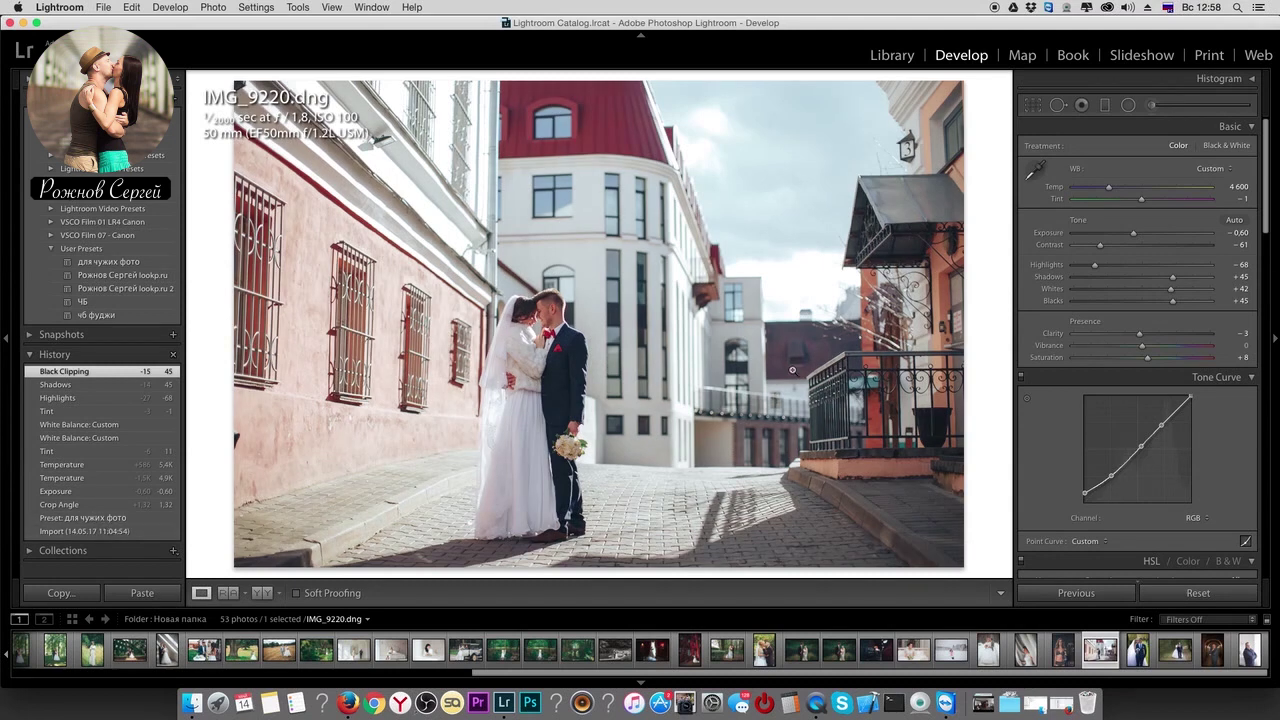
pyautogui.click(57, 386)
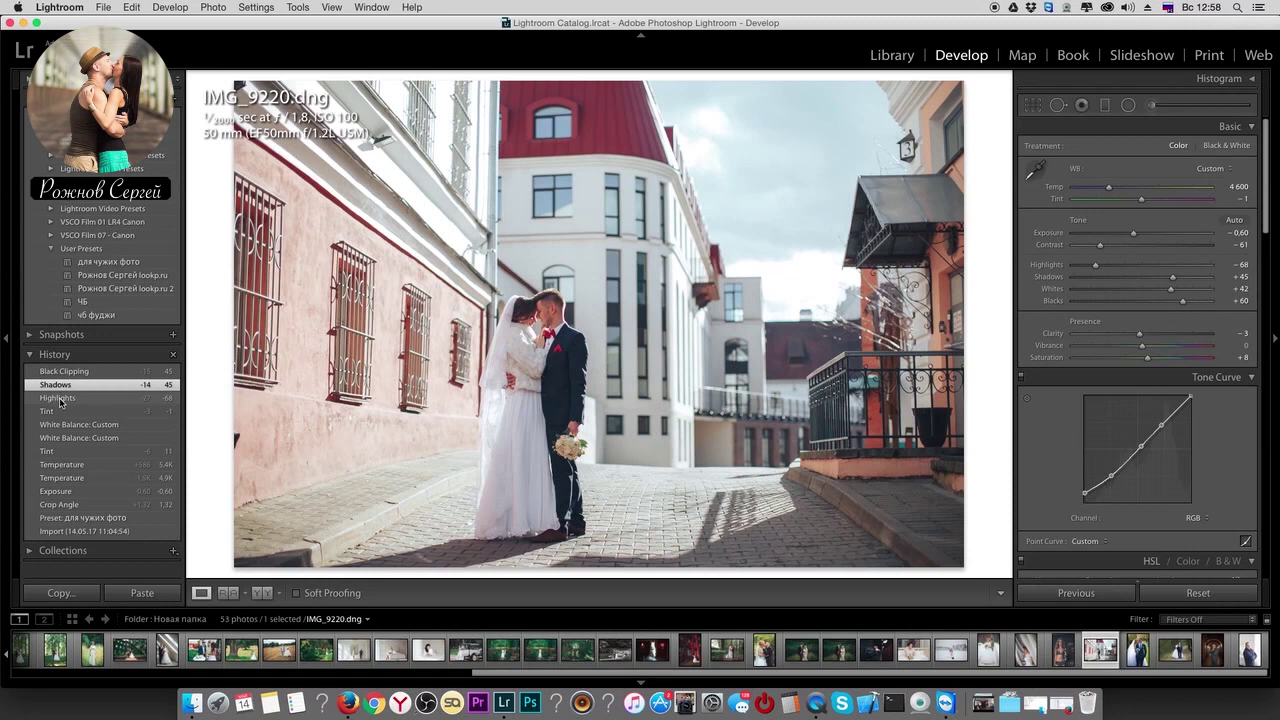
pyautogui.click(58, 398)
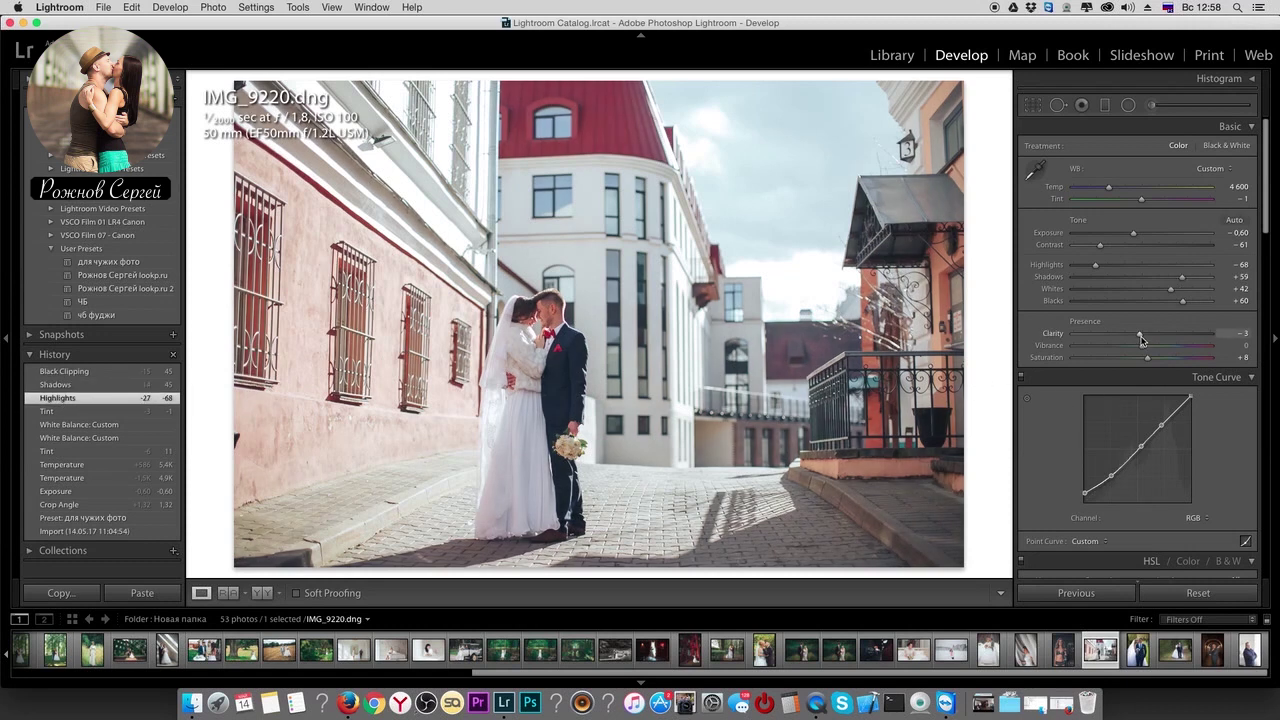
pyautogui.moveTo(1140, 340); pyautogui.dragTo(1137, 336)
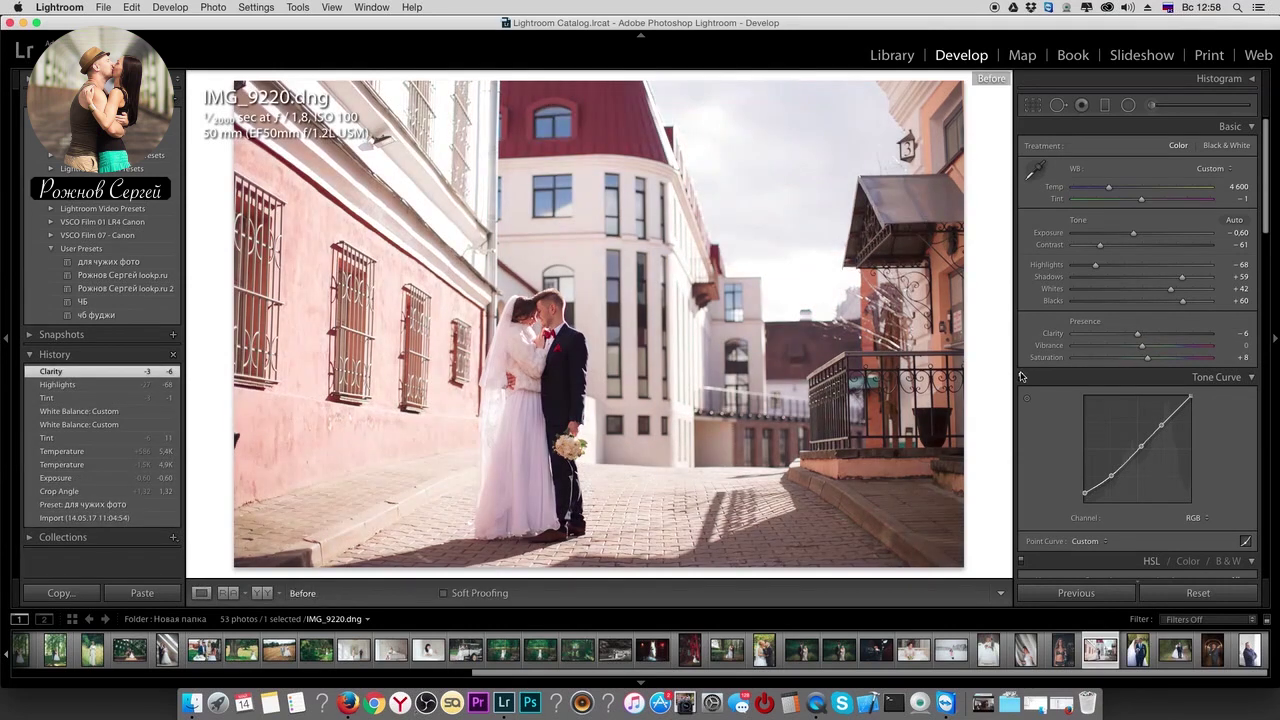
pyautogui.press('\\')
pyautogui.press('\\')
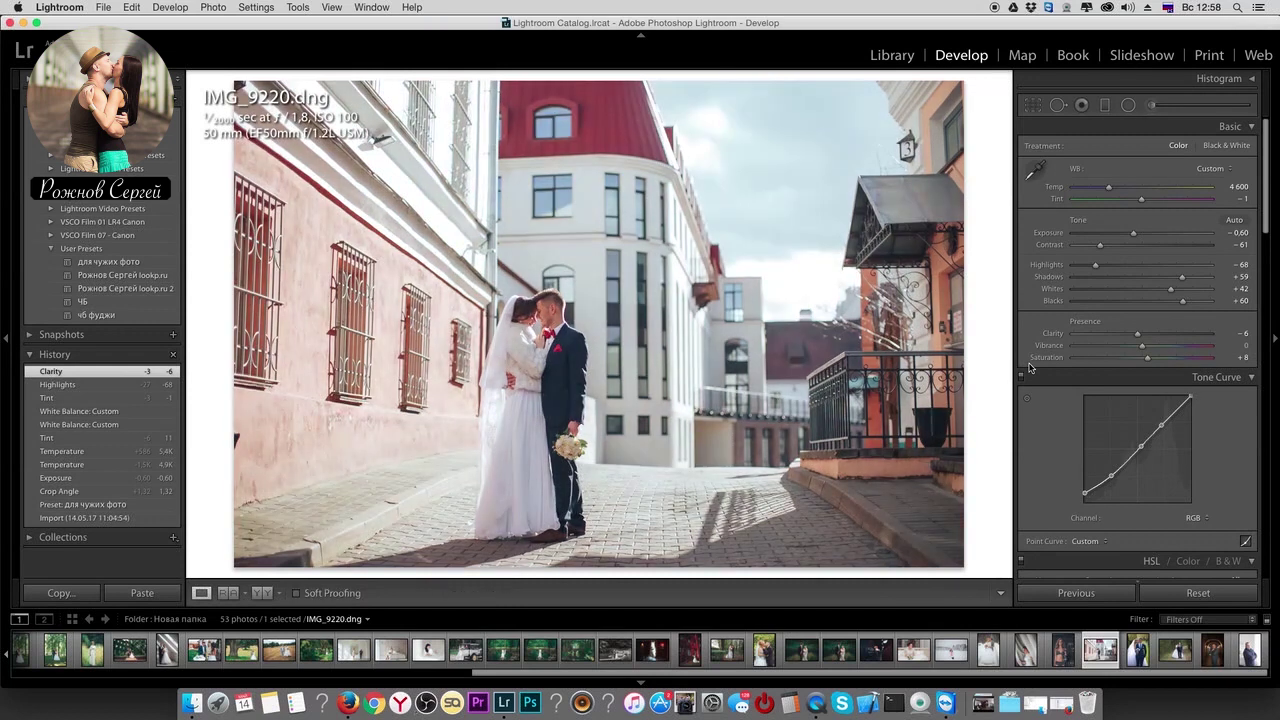
# - Raise HSL Blue saturation to +2
pyautogui.scroll(-3, 1230, 430)
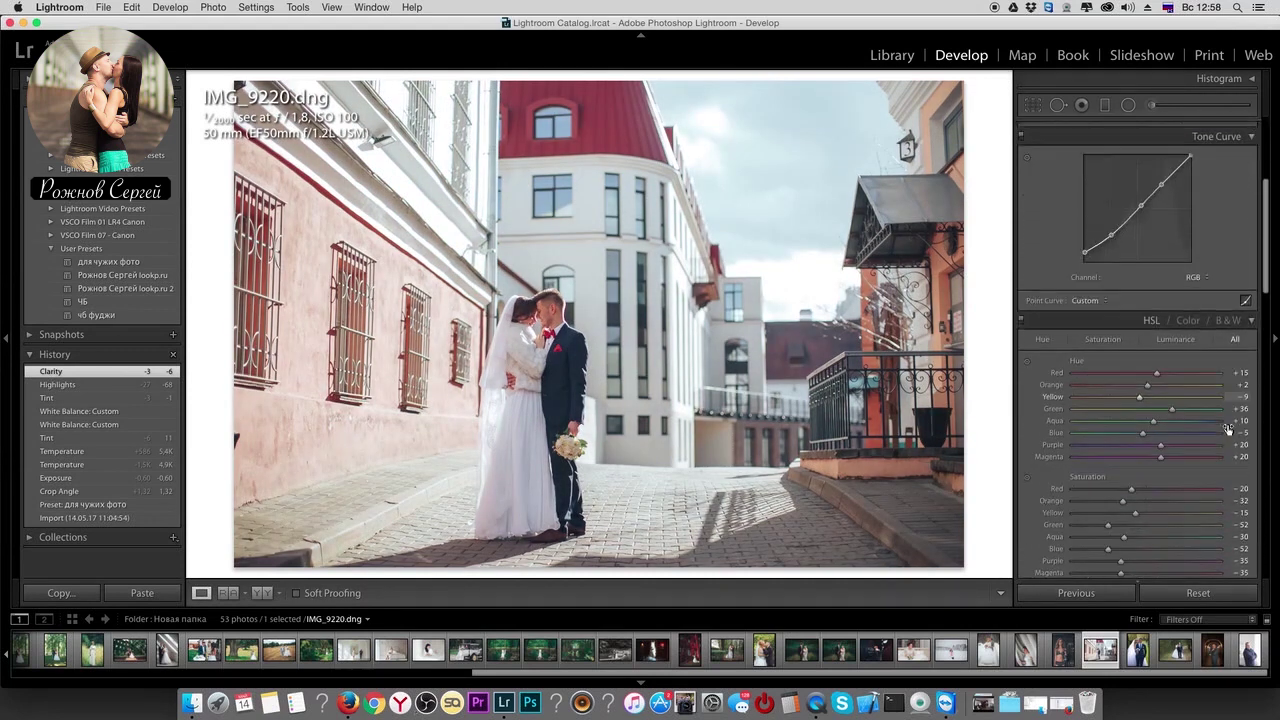
pyautogui.scroll(-3, 1230, 430)
pyautogui.click(1145, 451)
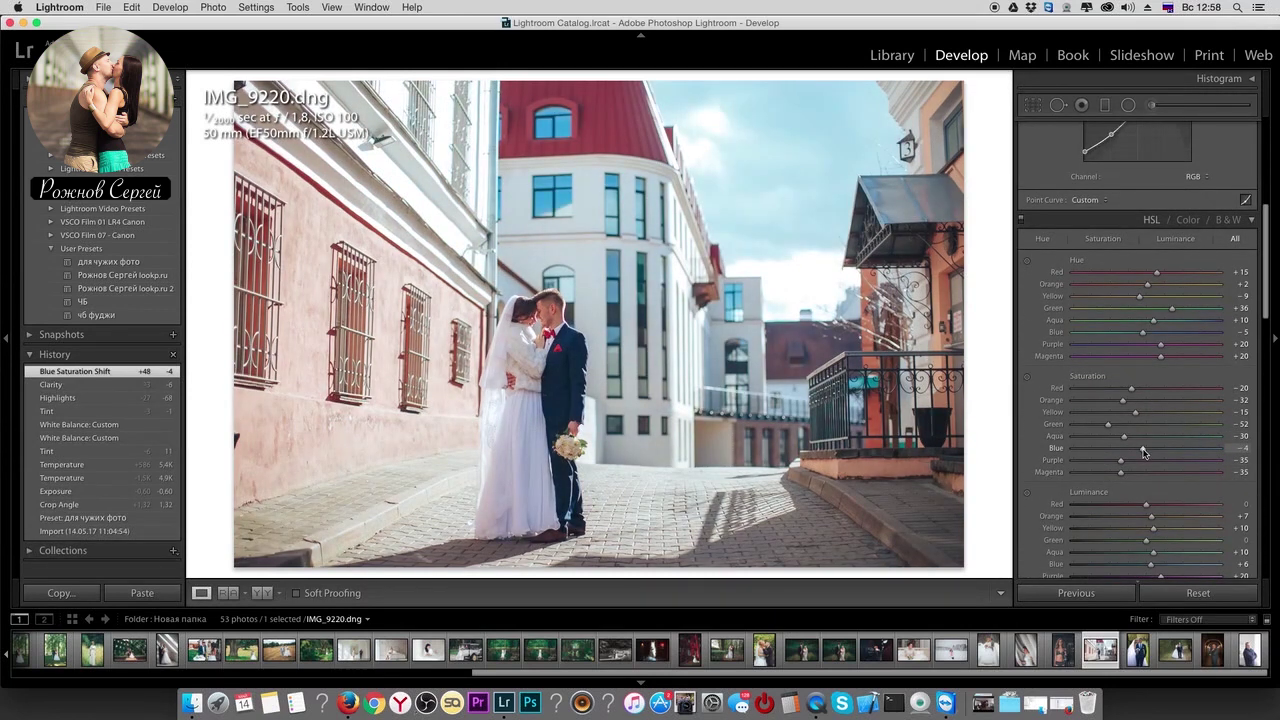
pyautogui.moveTo(1147, 453); pyautogui.dragTo(1148, 451)
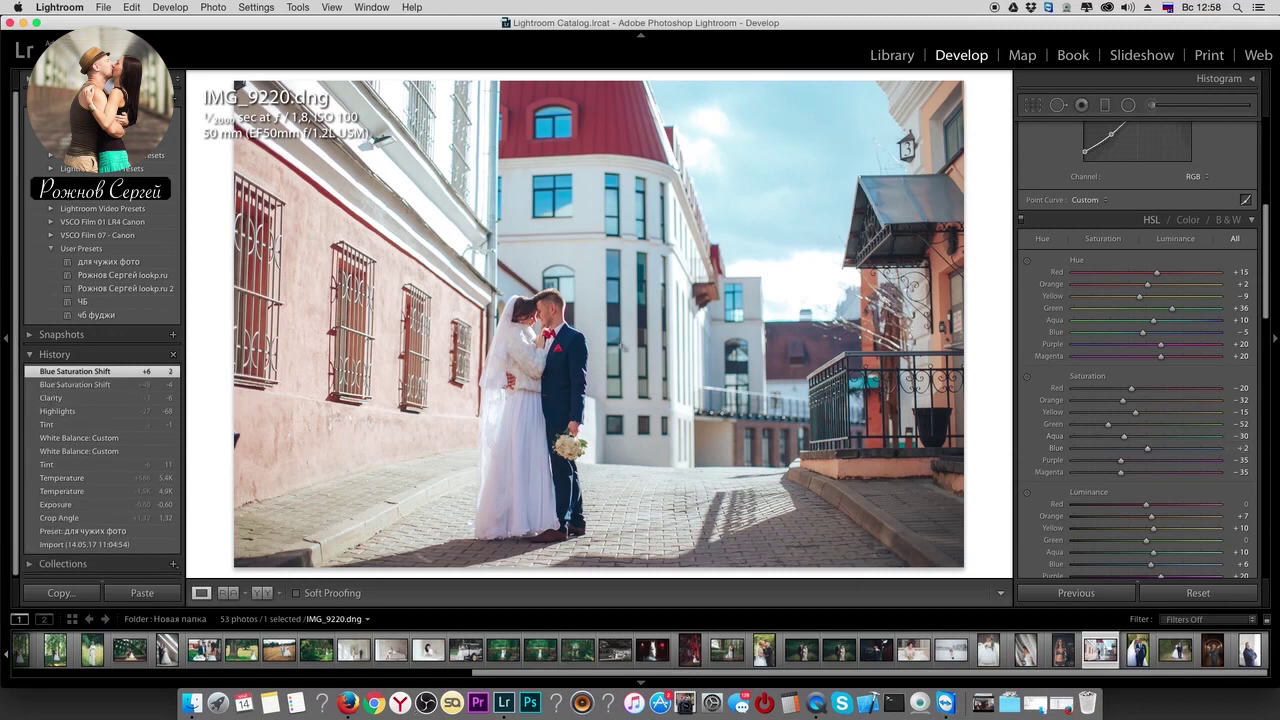
# - Cut Purple and Magenta saturation to -100 and Blue luminance to -3, then advance to the next photo
pyautogui.moveTo(1121, 466)
pyautogui.mouseDown()
pyautogui.moveTo(1073, 473)
pyautogui.moveTo(1075, 462)
pyautogui.moveTo(946, 453)
pyautogui.mouseUp()
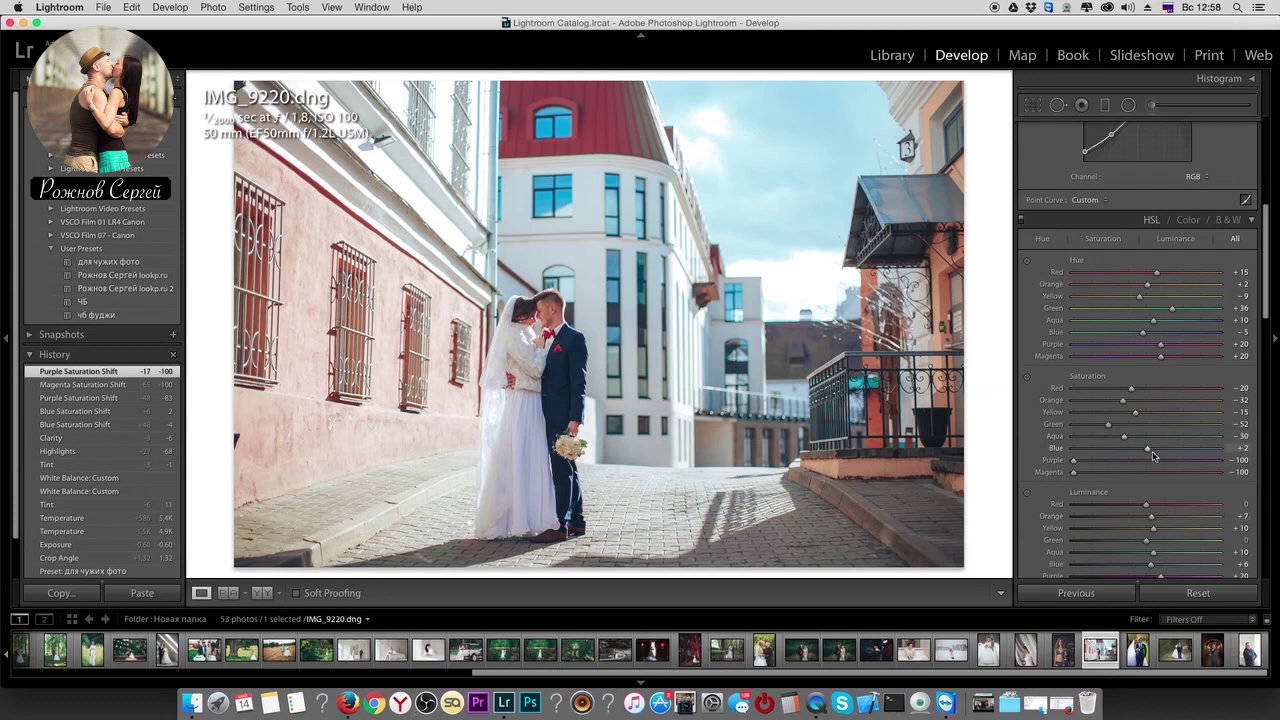
pyautogui.moveTo(1124, 436)
pyautogui.mouseDown()
pyautogui.moveTo(1147, 436)
pyautogui.moveTo(1144, 468)
pyautogui.mouseUp()
pyautogui.scroll(-3, 1153, 460)
pyautogui.press('\\')
pyautogui.press('\\')
pyautogui.press('\\')
pyautogui.press('\\')
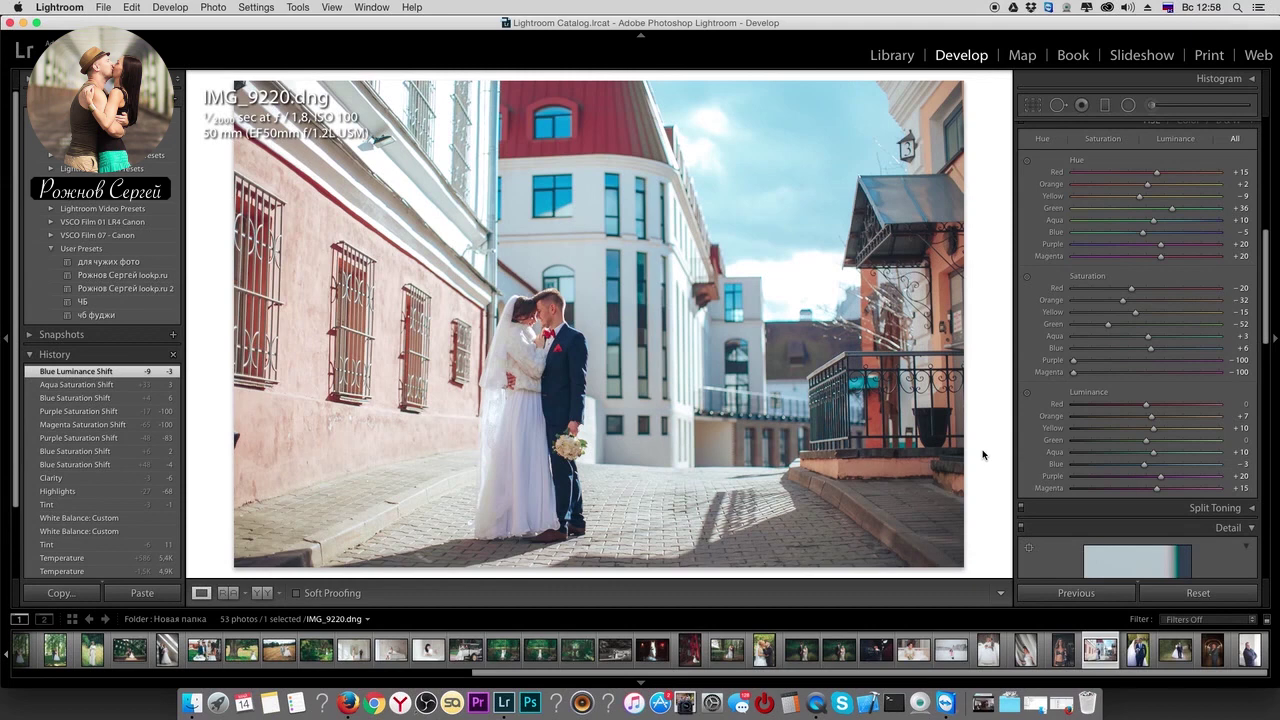
pyautogui.press('Right')
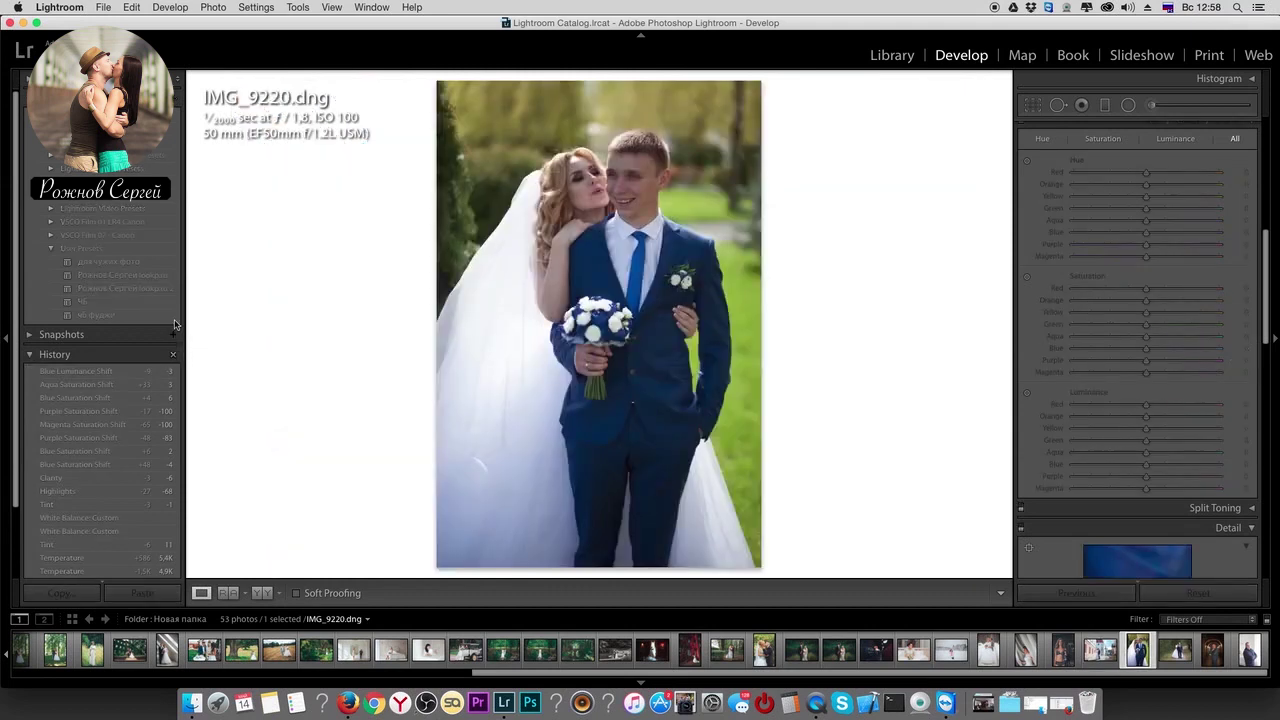
# - Apply the для чужих фото preset to IMG_8149 and boost and darken the blue suit
pyautogui.click(100, 262)
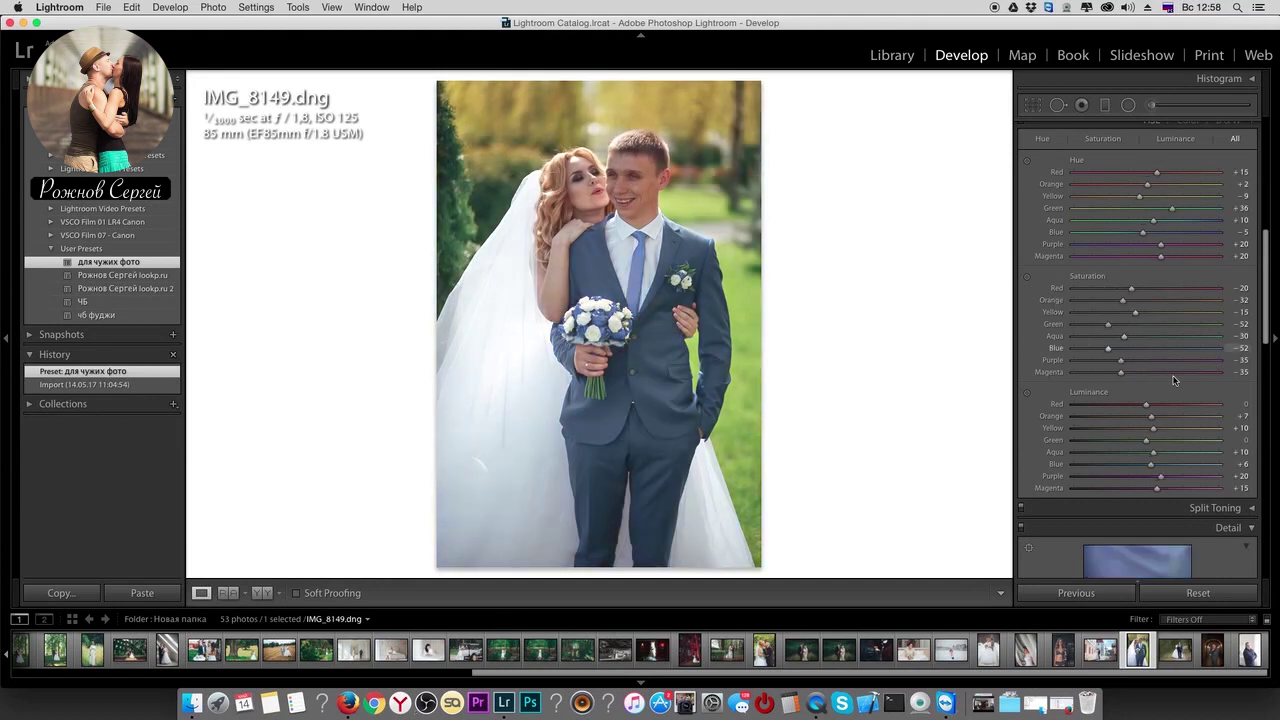
pyautogui.click(1145, 349)
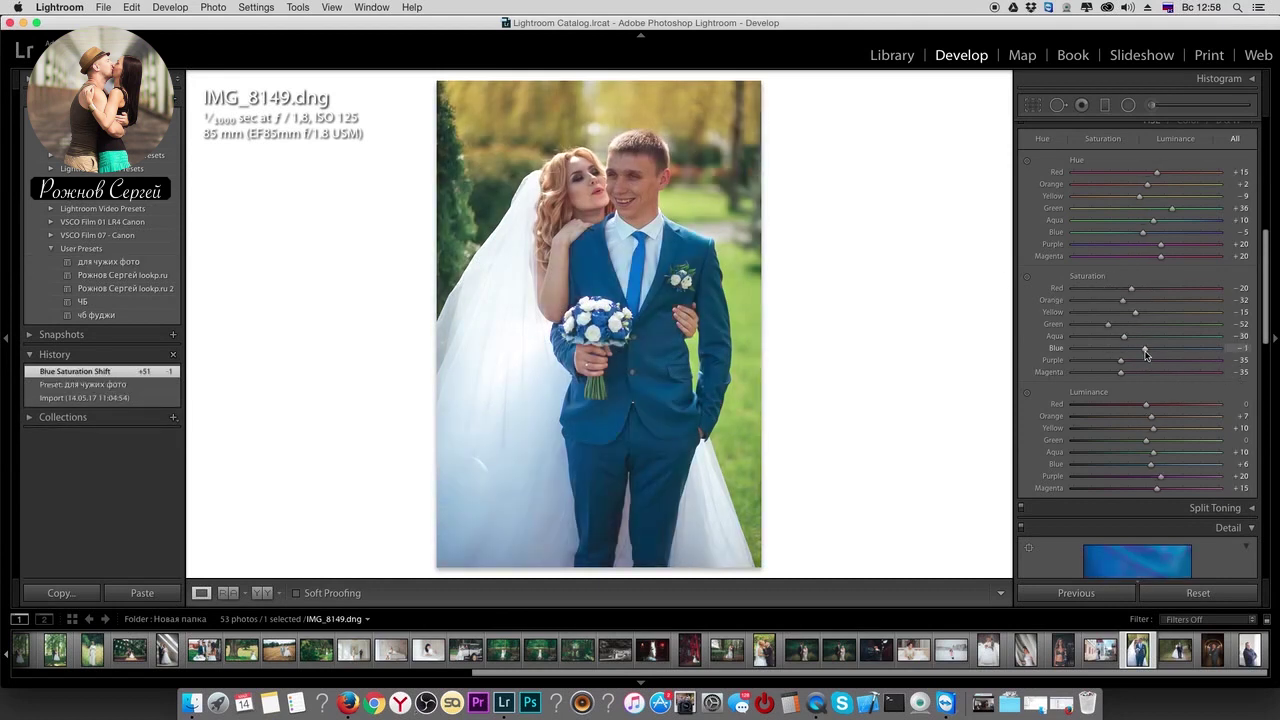
pyautogui.moveTo(1153, 464); pyautogui.dragTo(1142, 468)
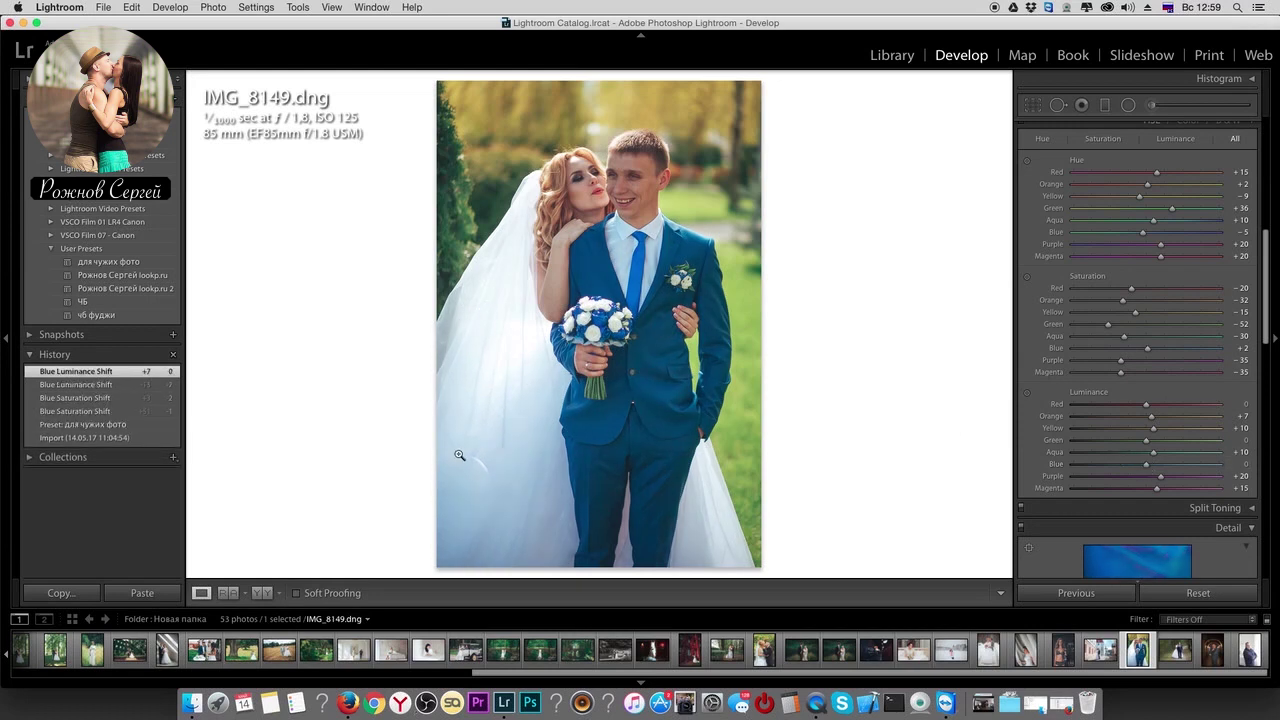
# - Set Temp to 5756 and overall Saturation to +20
pyautogui.scroll(10, 1267, 343)
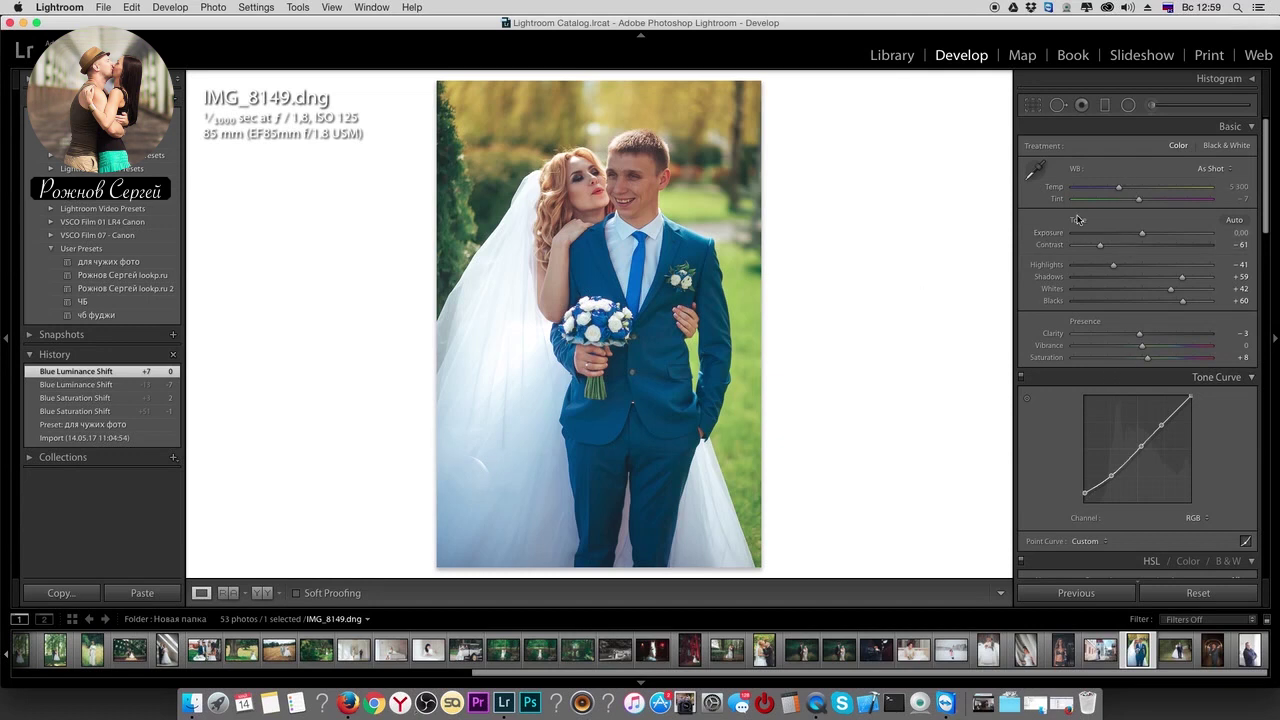
pyautogui.moveTo(1128, 193); pyautogui.dragTo(1127, 190)
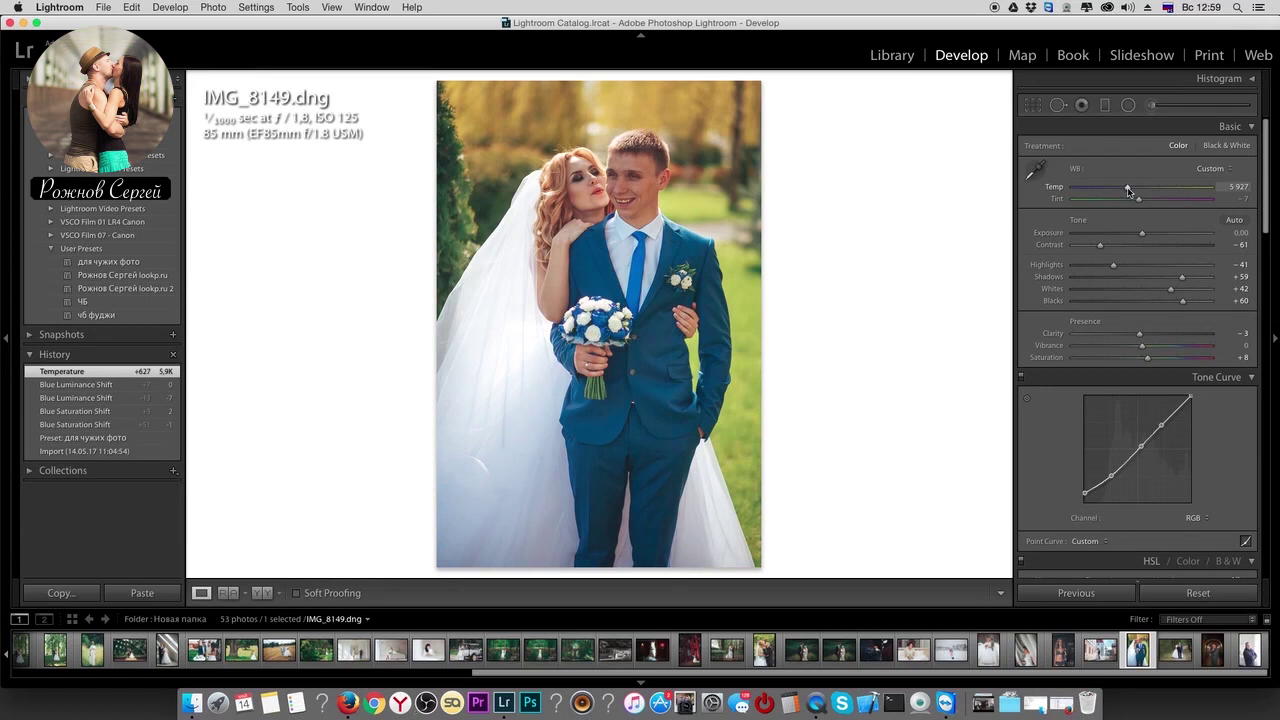
pyautogui.moveTo(1147, 359); pyautogui.dragTo(1155, 360)
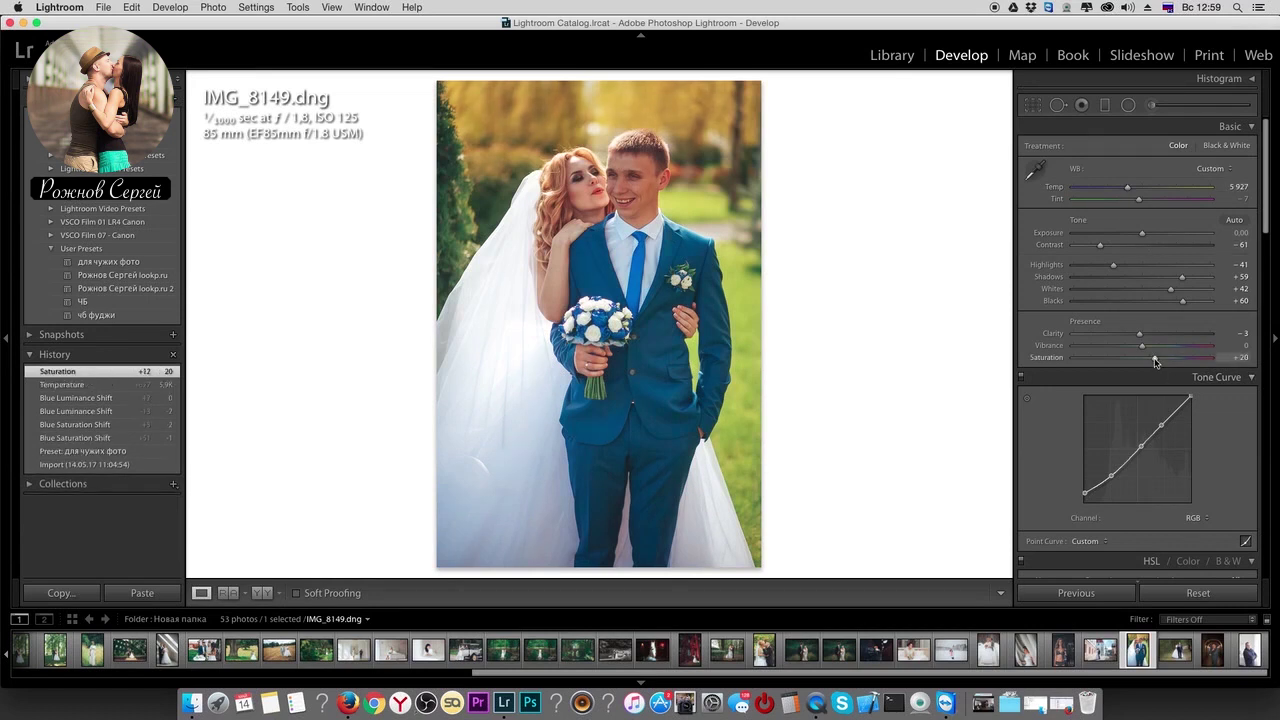
pyautogui.moveTo(1131, 189); pyautogui.dragTo(1126, 190)
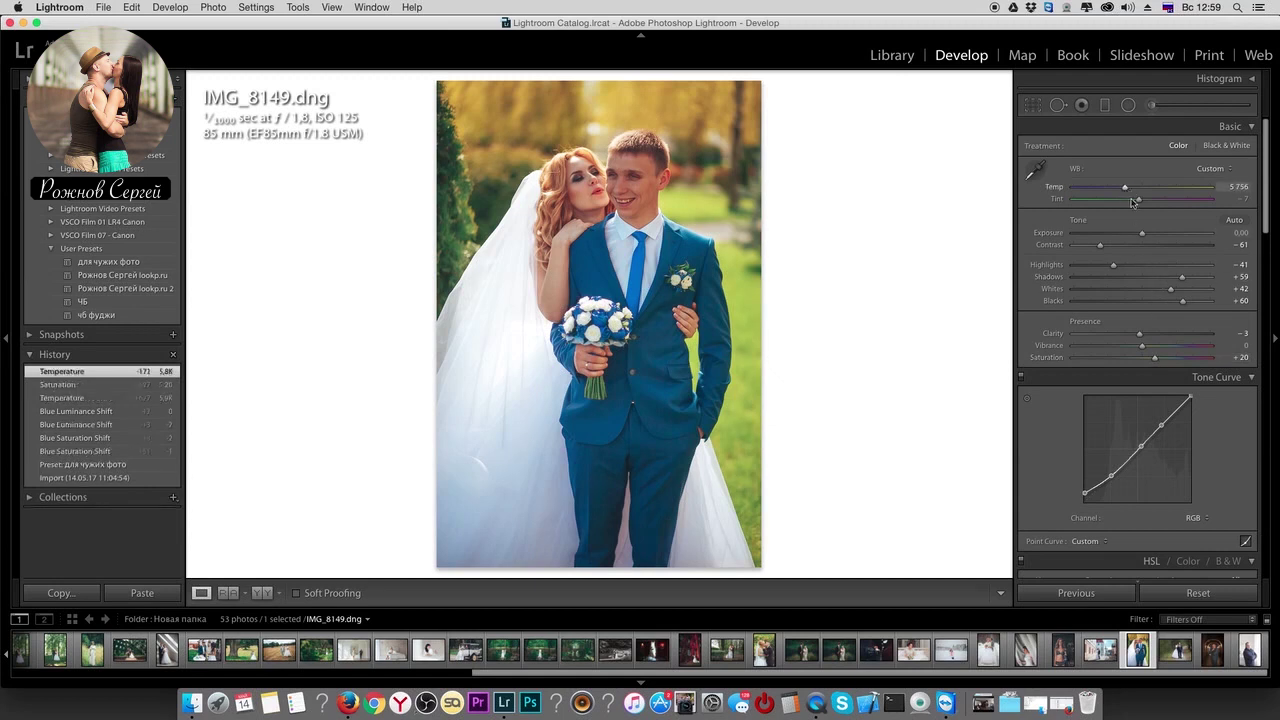
pyautogui.moveTo(1275, 168); pyautogui.dragTo(1276, 285)
# - Brighten Orange luminance to +27 and compare against the unedited original
pyautogui.scroll(-1, 1276, 285)
pyautogui.moveTo(1151, 389); pyautogui.dragTo(1166, 390)
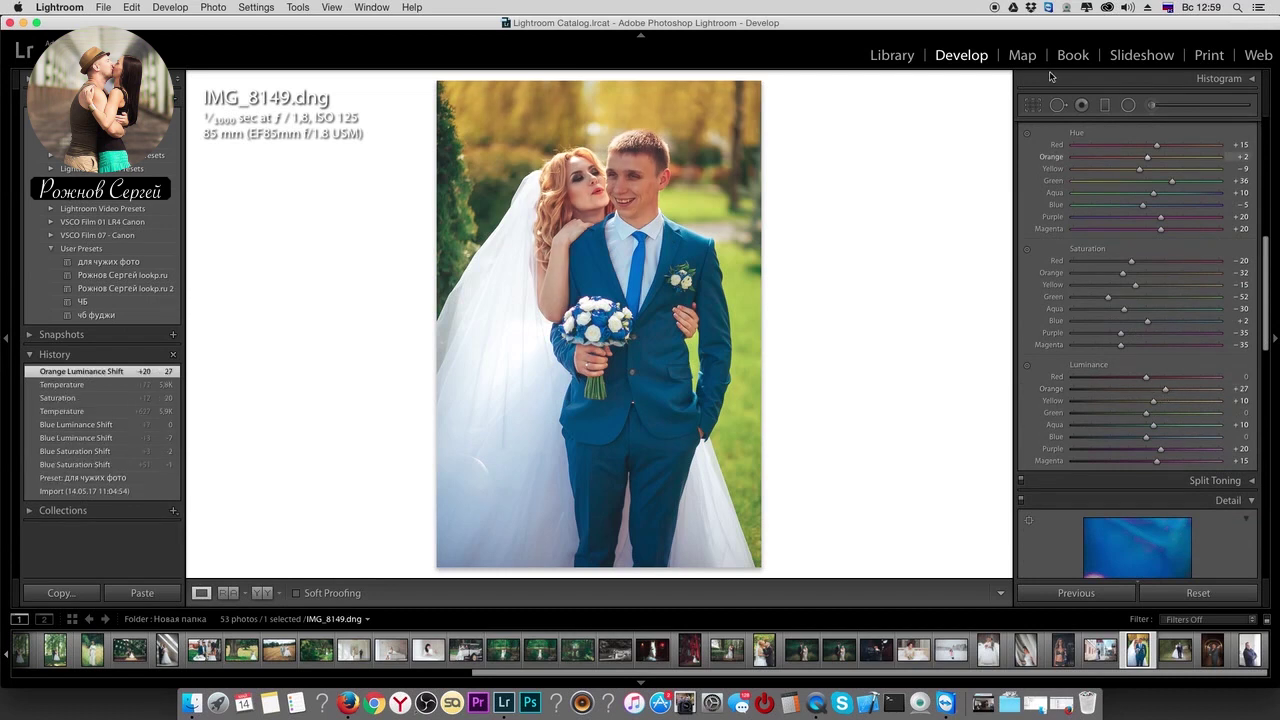
pyautogui.press('\\')
# - Darken Blue luminance to -19, compare before and after, then advance to IMG_4942.dng
pyautogui.press('\\')
pyautogui.press('\\')
pyautogui.press('\\')
pyautogui.moveTo(1147, 441); pyautogui.dragTo(1135, 444)
pyautogui.press('\\')
pyautogui.press('\\')
pyautogui.press('\\')
pyautogui.press('\\')
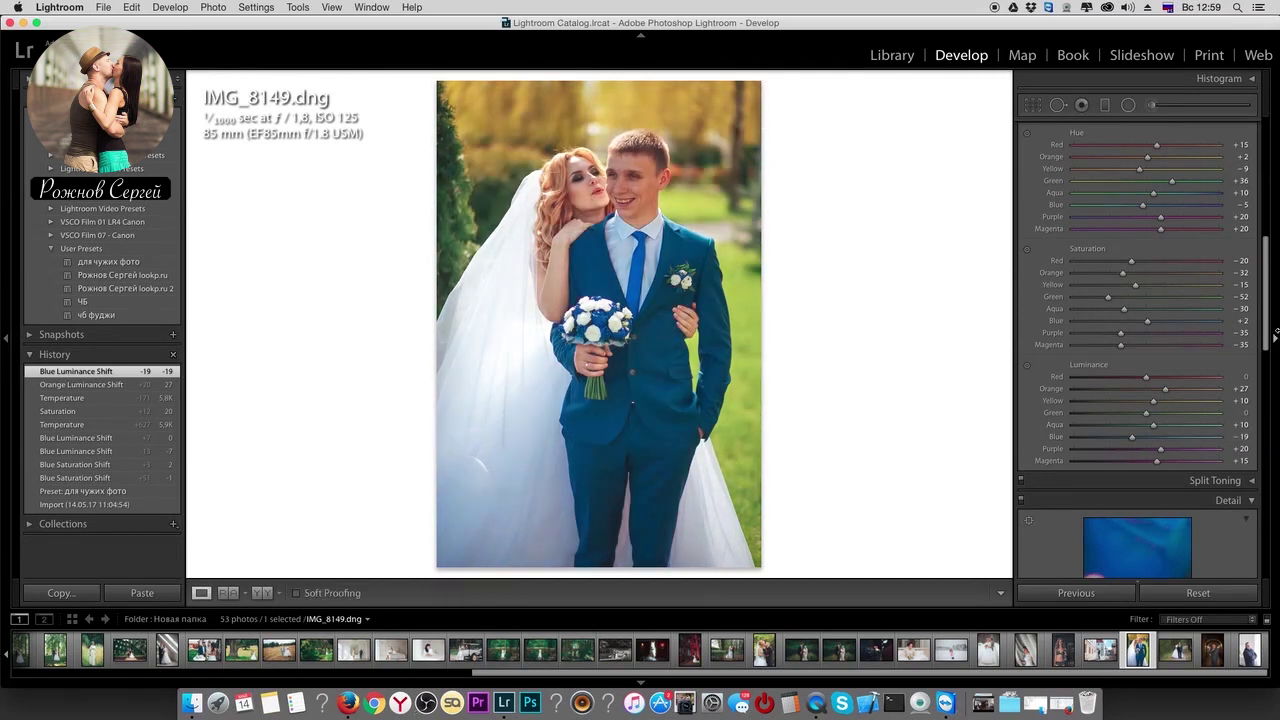
pyautogui.press('\\')
pyautogui.press('\\')
pyautogui.press('Right')
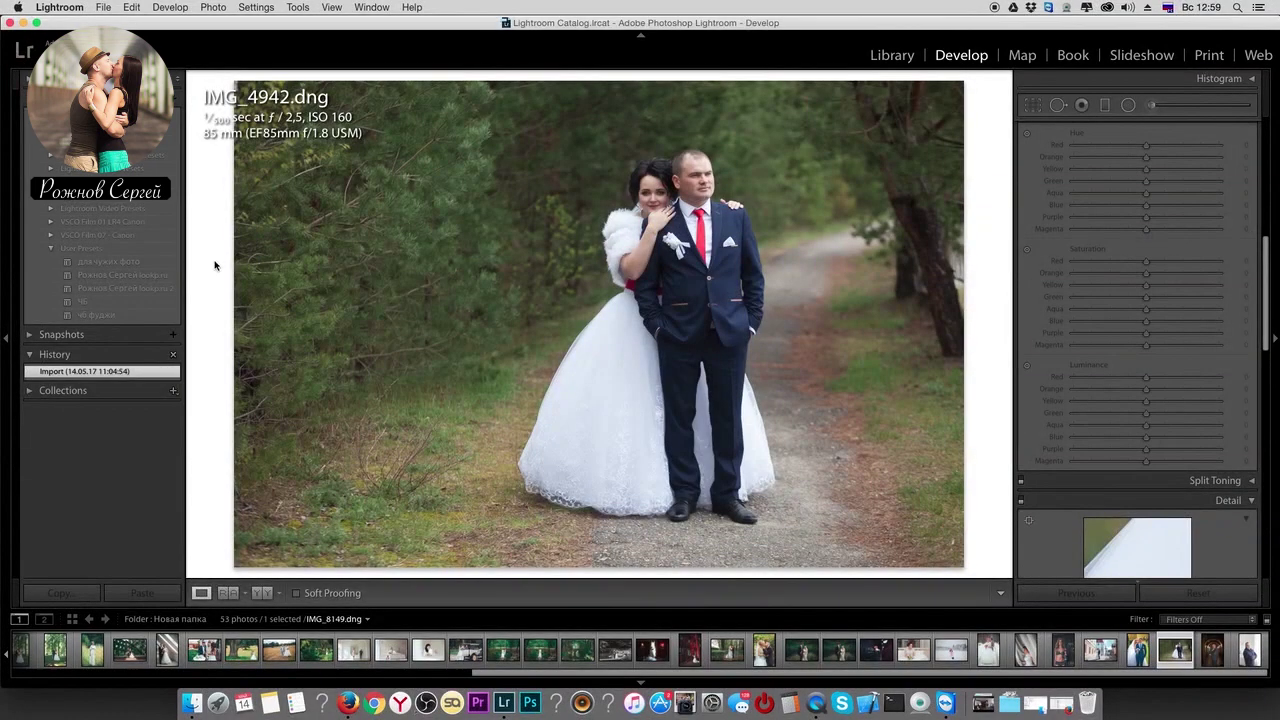
# - Apply the для чужих фото preset with Blue luminance -5, Exposure -0.15, Shadows +42 and Contrast -72
pyautogui.click(139, 265)
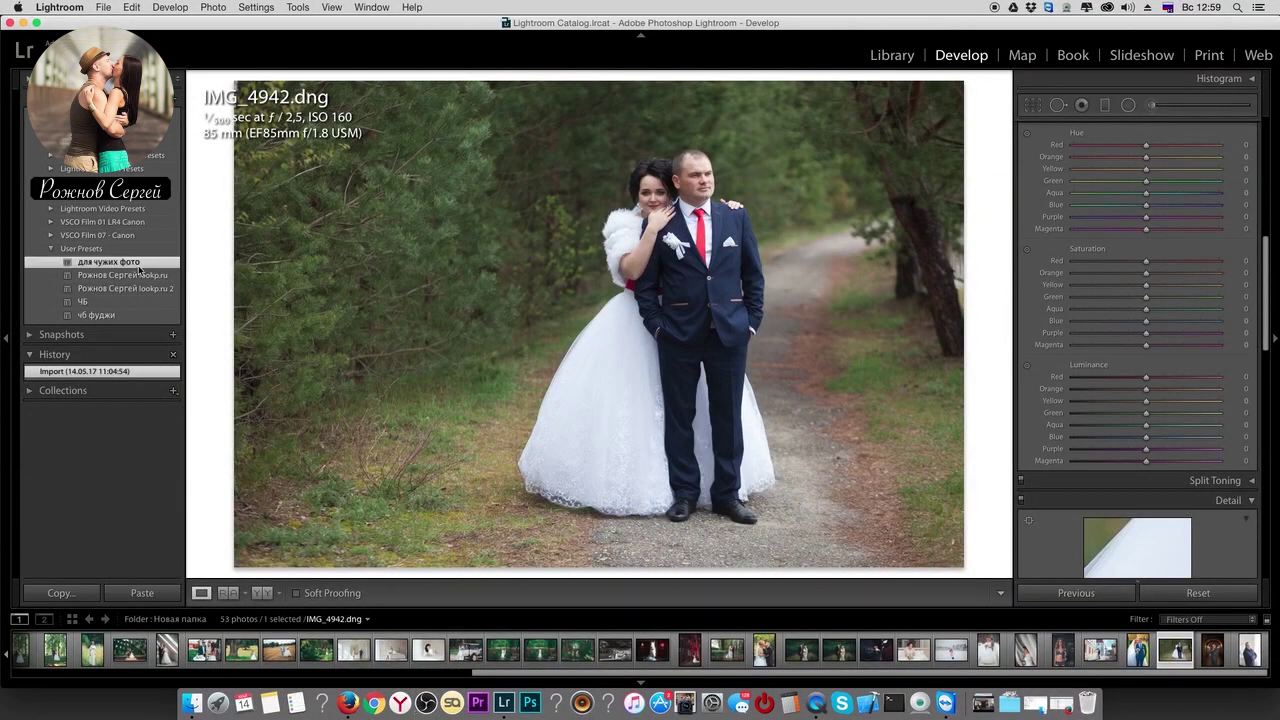
pyautogui.click(1144, 540)
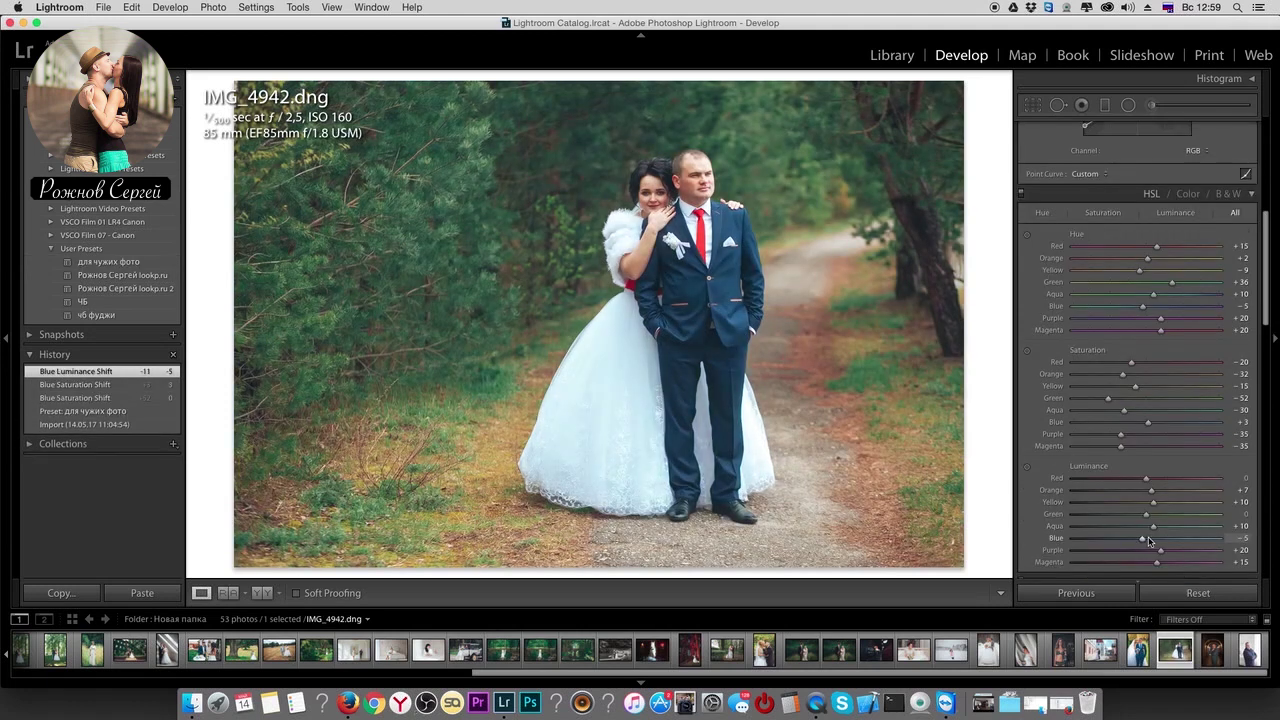
pyautogui.scroll(5, 1266, 320)
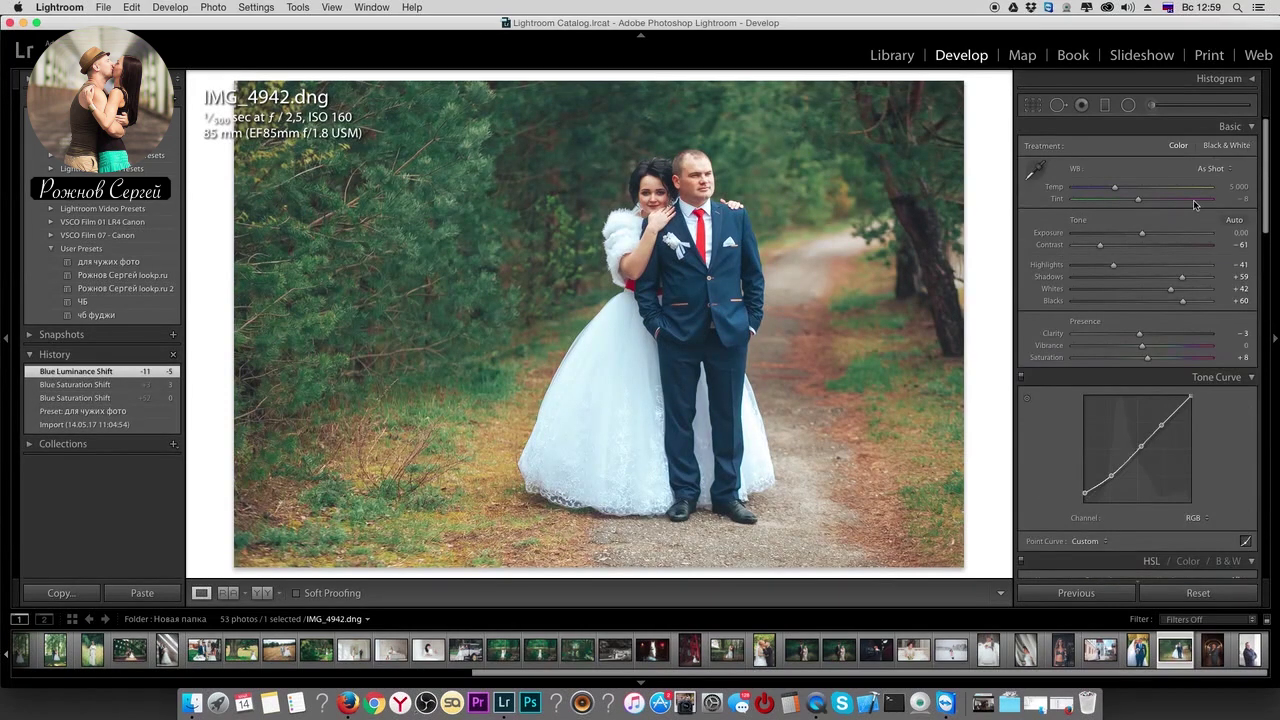
pyautogui.moveTo(1140, 236); pyautogui.dragTo(1139, 236)
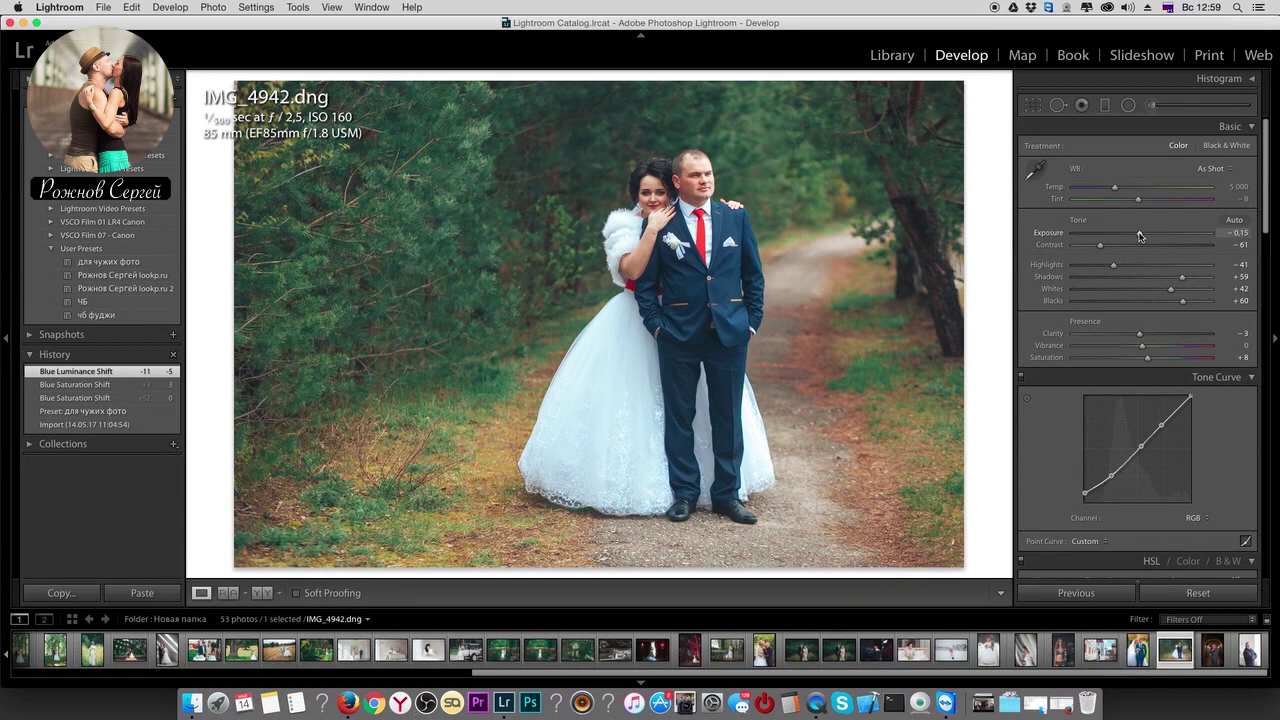
pyautogui.moveTo(1182, 277); pyautogui.dragTo(1171, 300)
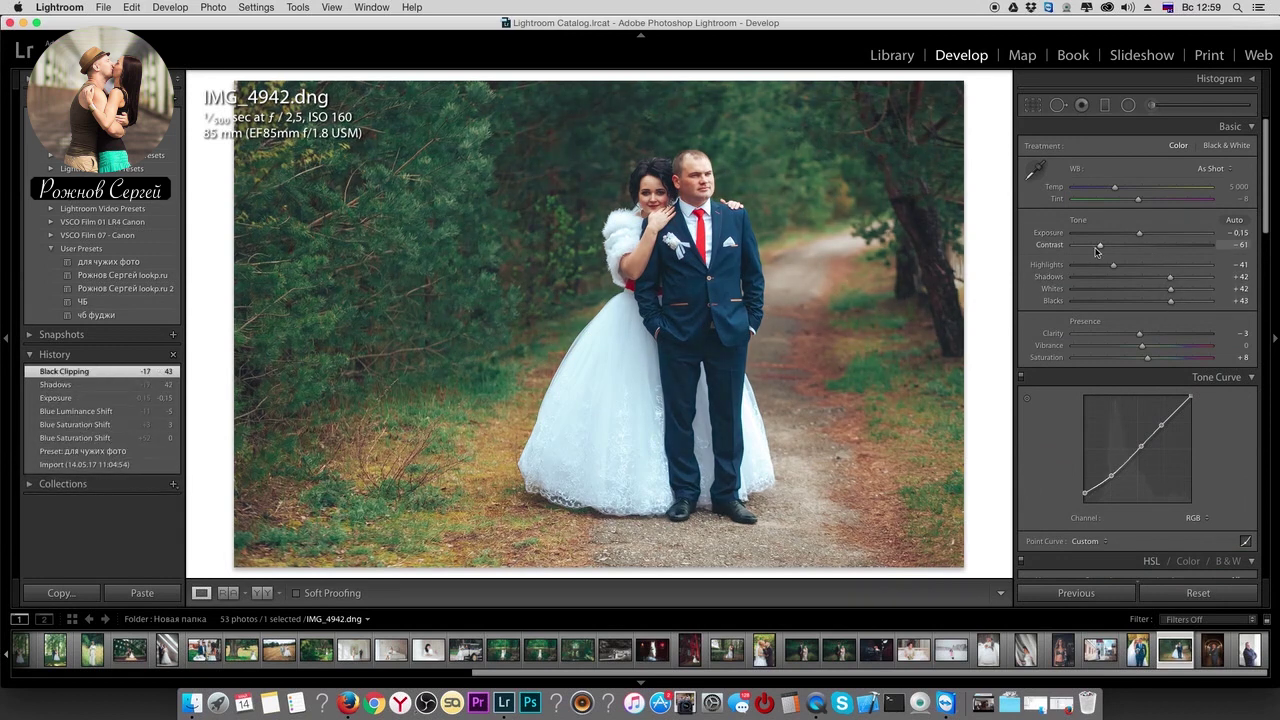
pyautogui.moveTo(1095, 248); pyautogui.dragTo(1090, 246)
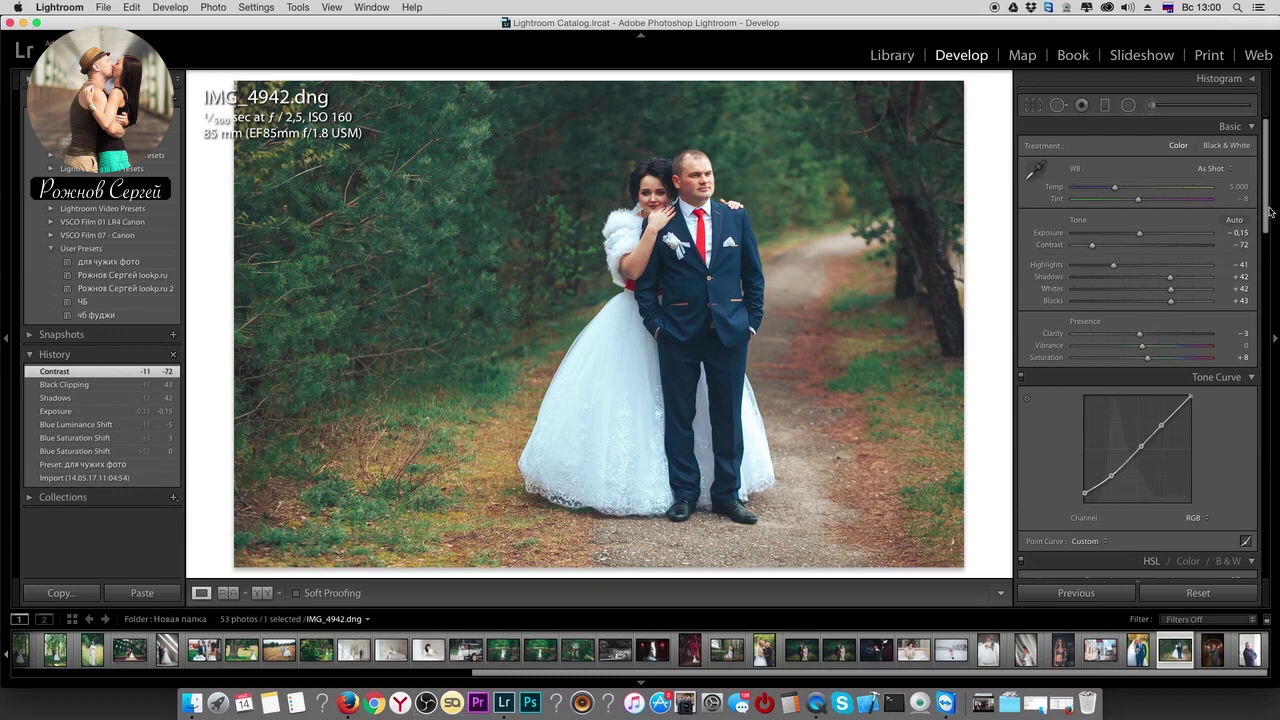
# - Show the Red tone curve channel and toggle the tone curve off and on to compare
pyautogui.scroll(-2, 1266, 177)
pyautogui.scroll(2, 1266, 177)
pyautogui.click(1199, 517)
pyautogui.click(1210, 521)
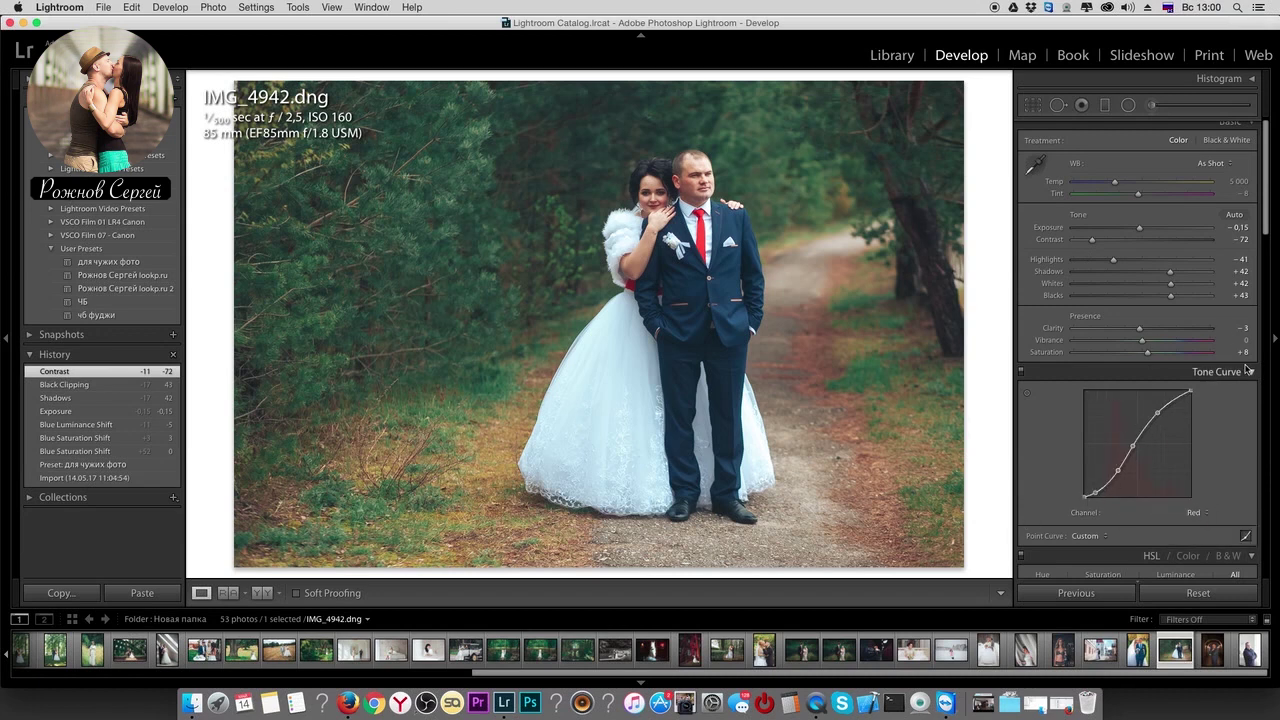
pyautogui.click(1021, 372)
pyautogui.click(1021, 373)
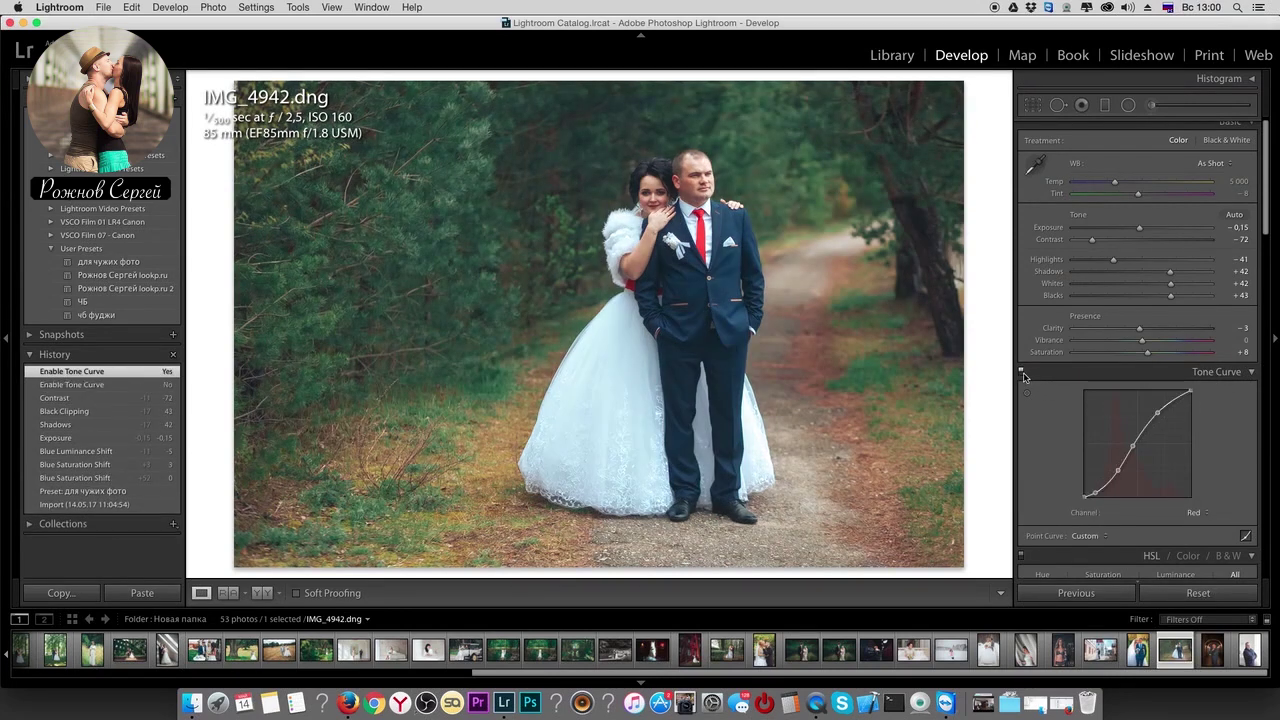
pyautogui.click(1021, 373)
pyautogui.click(1021, 374)
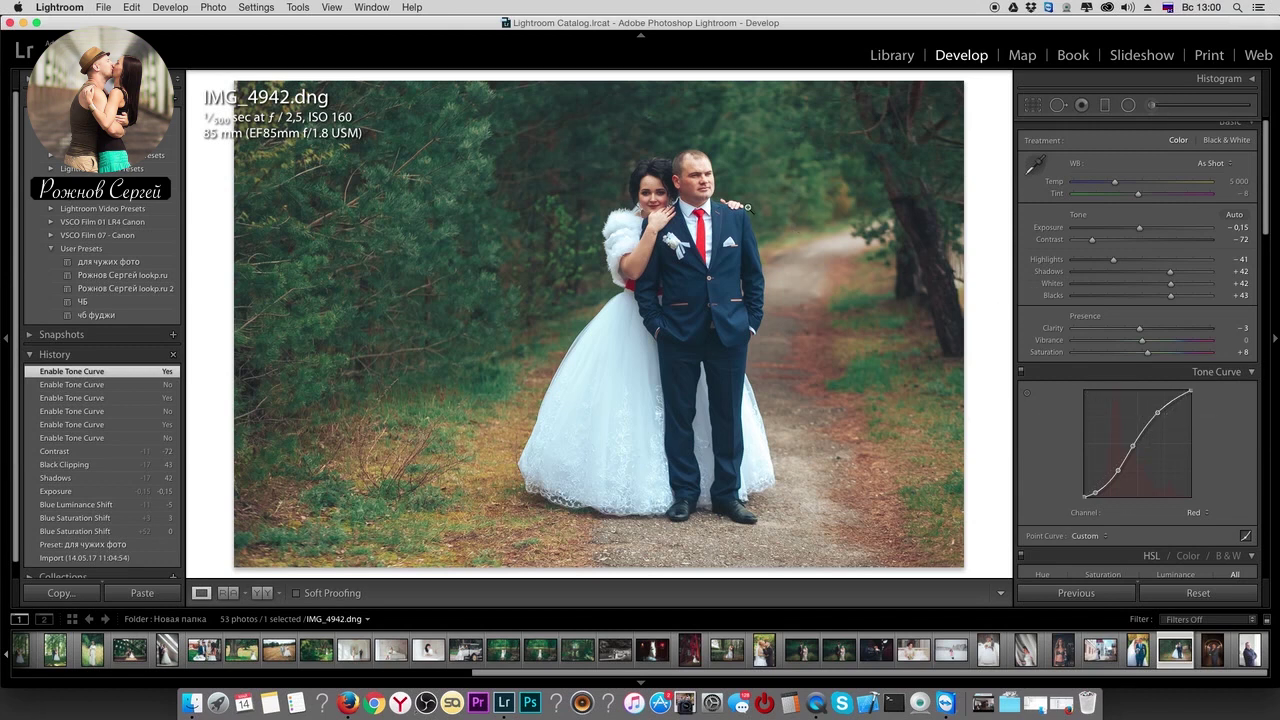
# - Pull Highlights to -55 and shift Green hue to +68, then advance to _MG_9500.dng
pyautogui.moveTo(1267, 230)
pyautogui.scroll(1, 1267, 228)
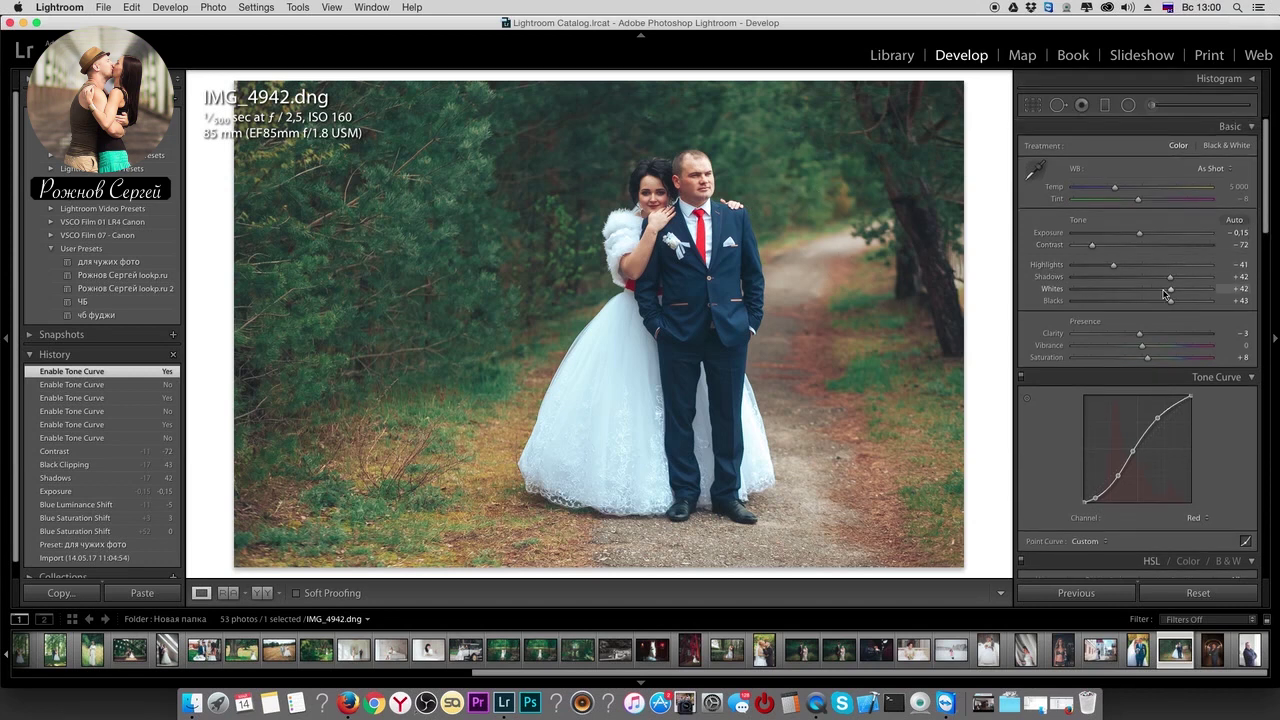
pyautogui.moveTo(1112, 270); pyautogui.dragTo(1106, 268)
pyautogui.scroll(-5, 1268, 216)
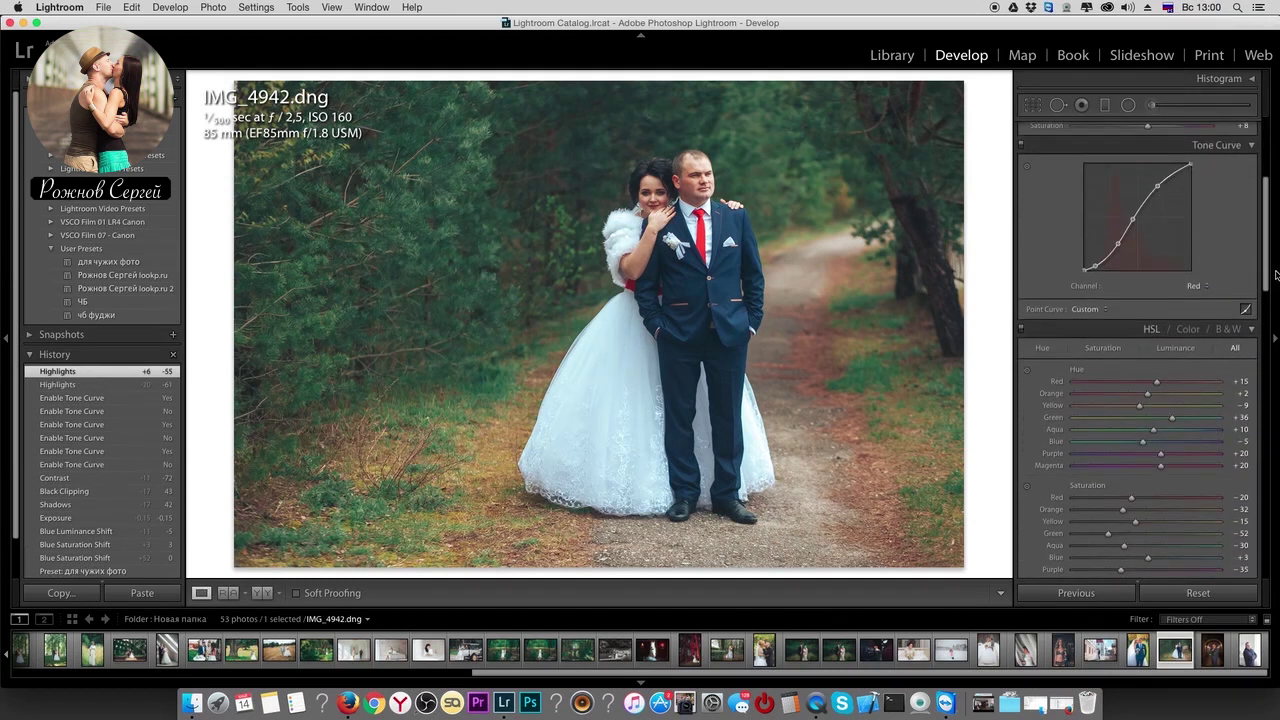
pyautogui.click(1188, 330)
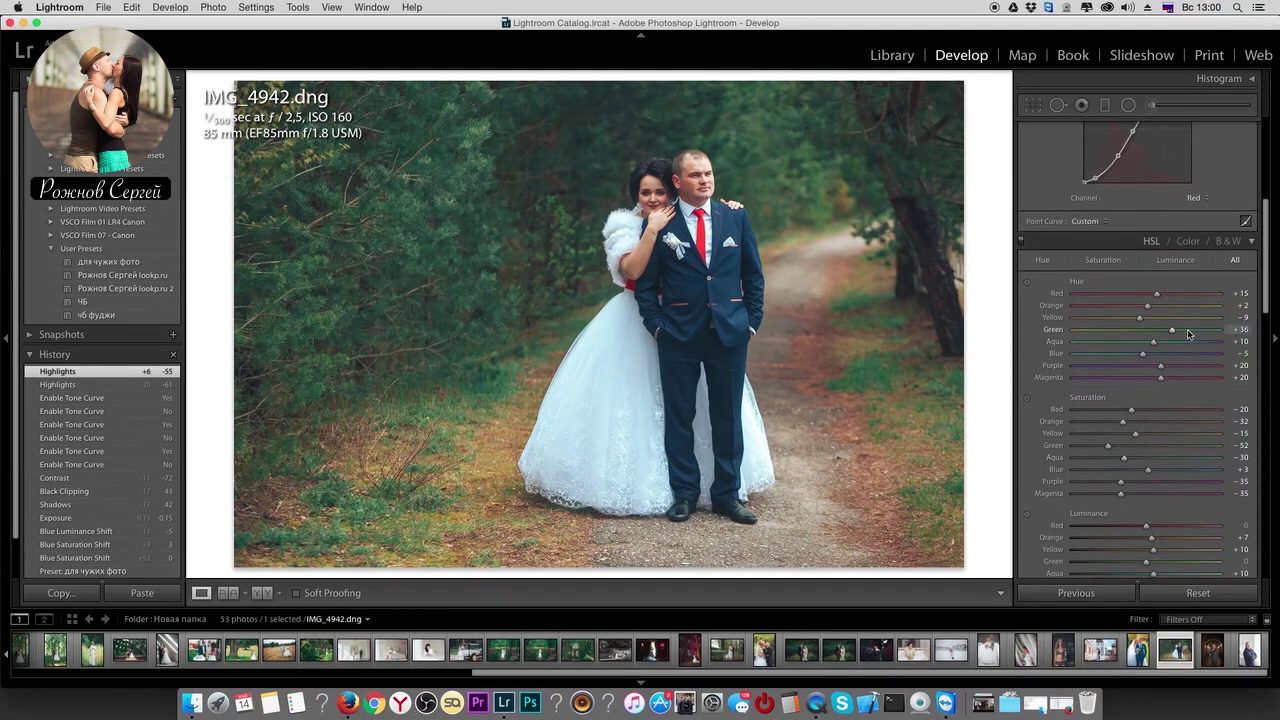
pyautogui.moveTo(1199, 333); pyautogui.dragTo(1195, 330)
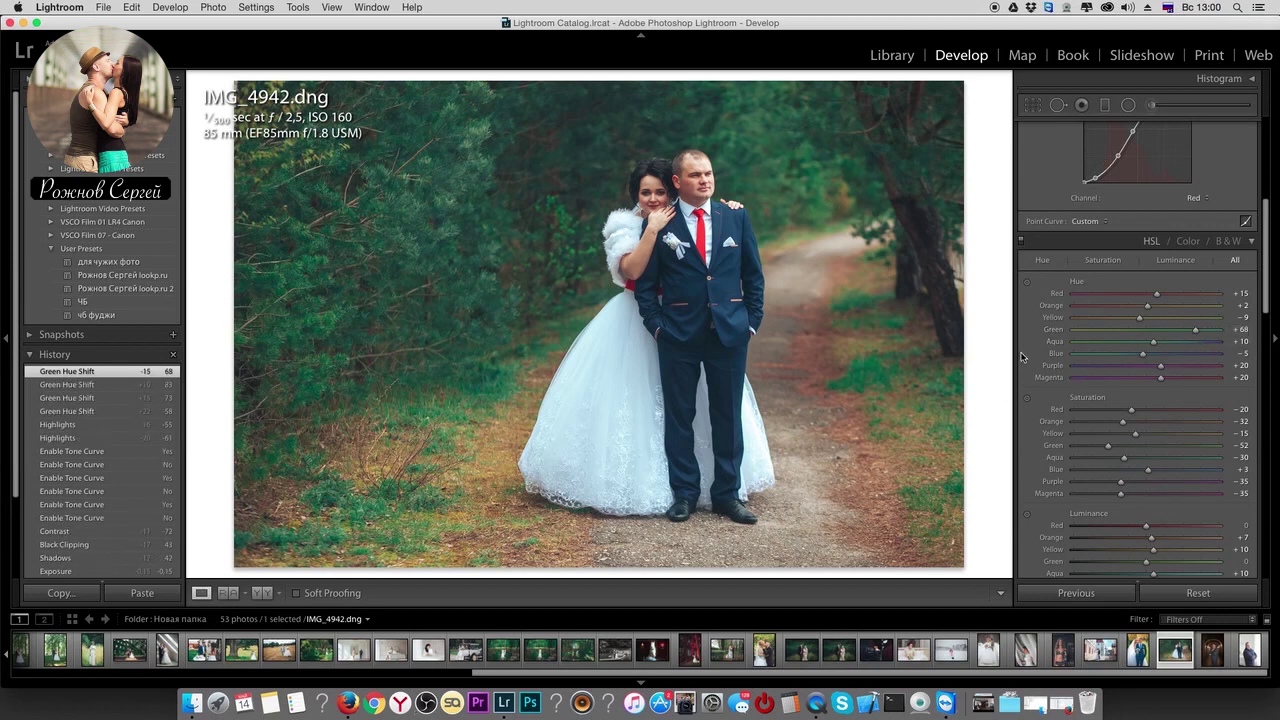
pyautogui.press('Right')
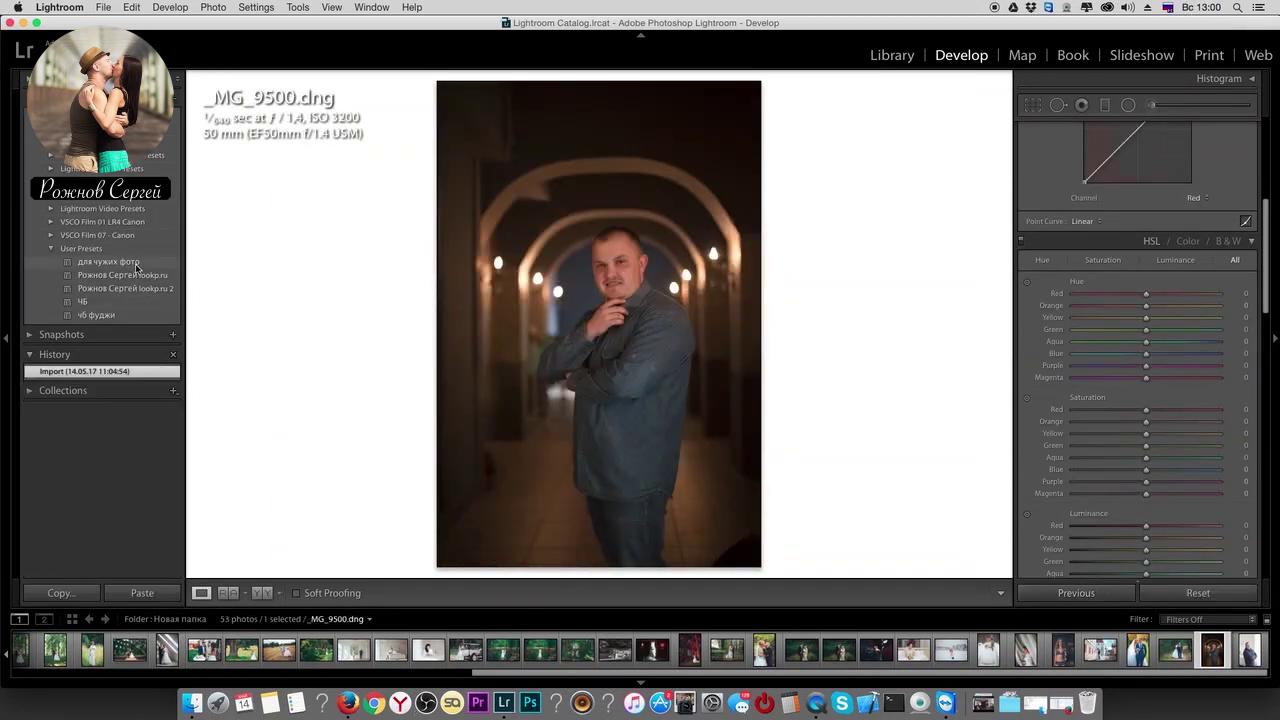
# - Apply the для чужих фото preset and brighten Exposure to +0.15
pyautogui.click(136, 264)
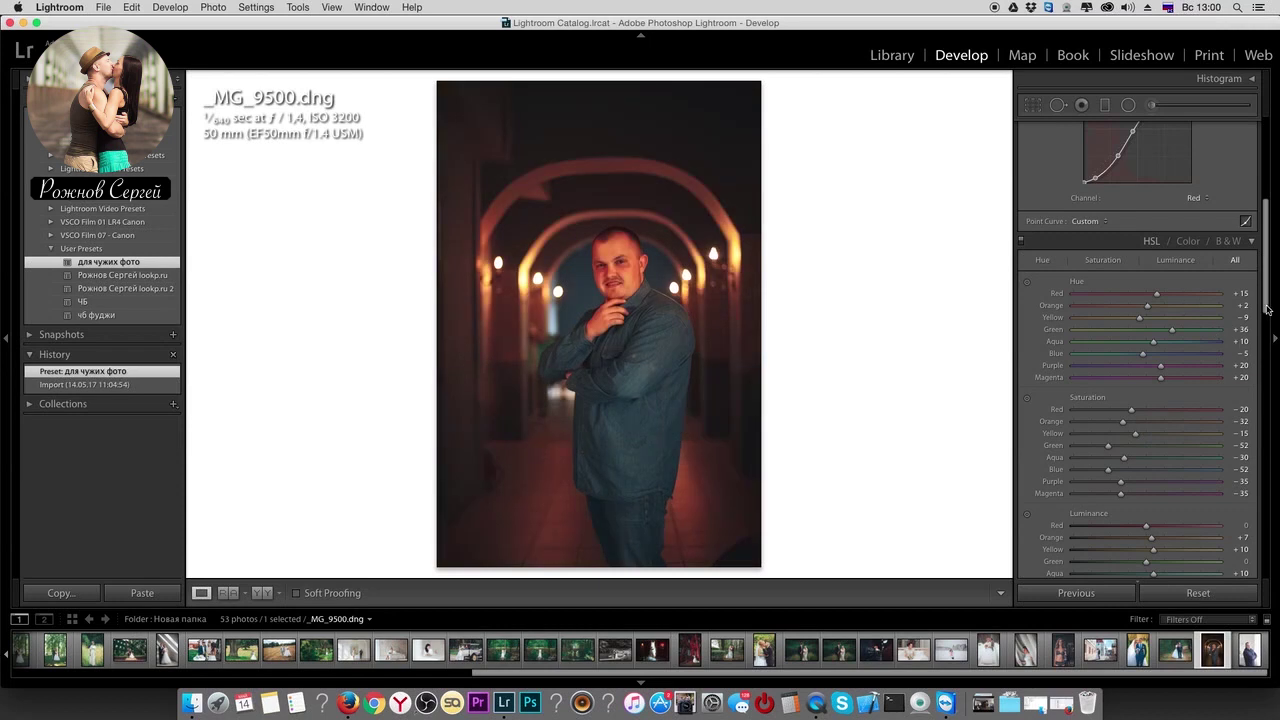
pyautogui.moveTo(1266, 310); pyautogui.dragTo(1268, 135)
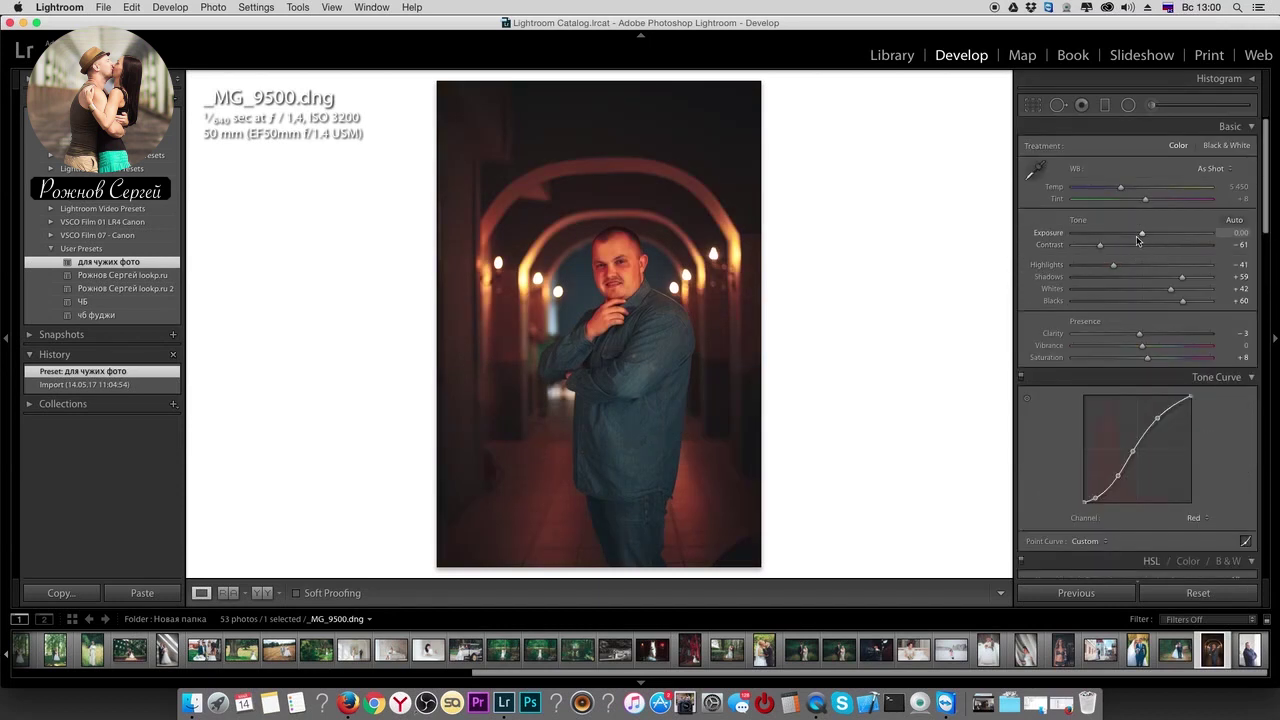
pyautogui.moveTo(1144, 236); pyautogui.dragTo(1147, 236)
# - Cool the temperature to 3756 and brighten Orange luminance to +28
pyautogui.moveTo(1121, 187); pyautogui.dragTo(1103, 188)
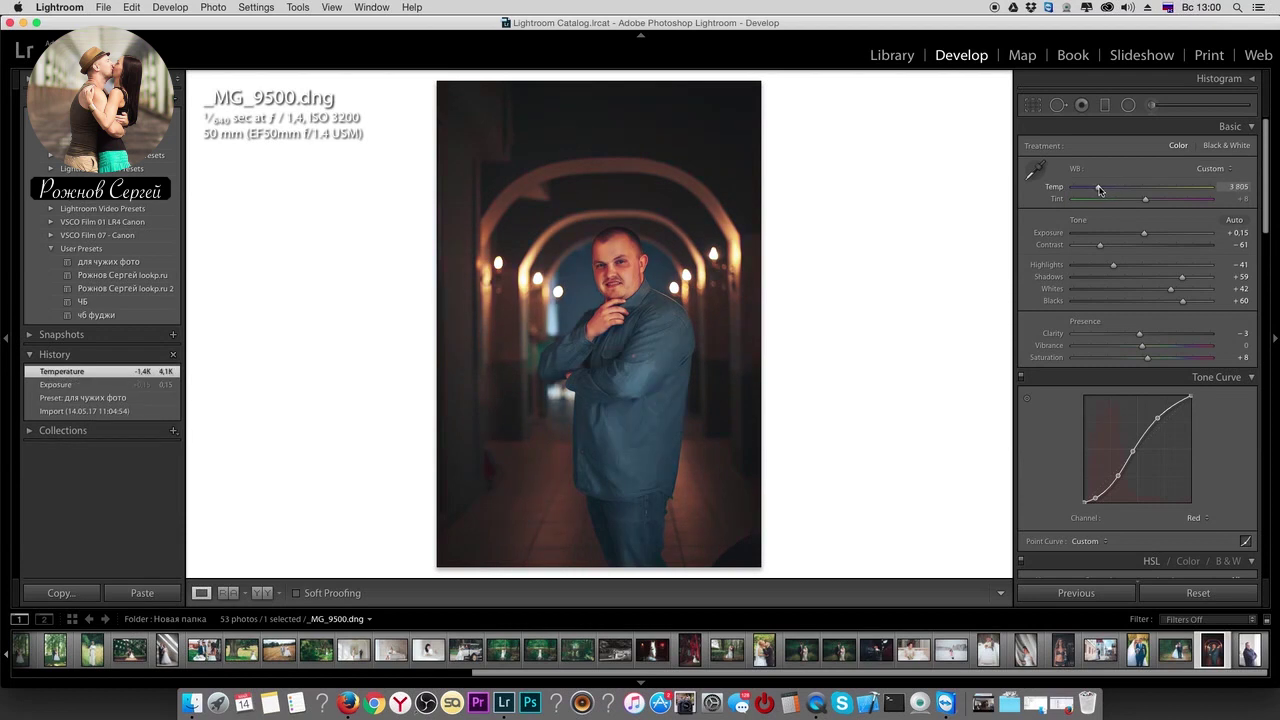
pyautogui.moveTo(1100, 190); pyautogui.dragTo(1097, 191)
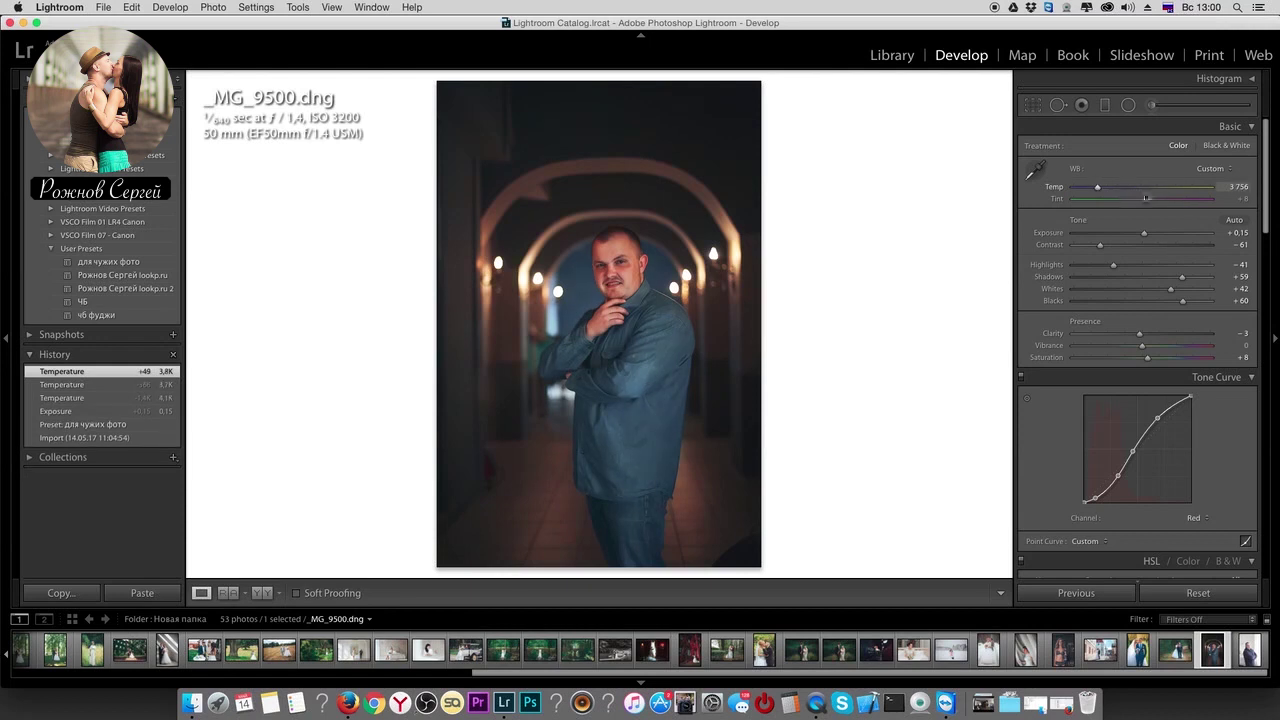
pyautogui.moveTo(1268, 186); pyautogui.dragTo(1266, 307)
pyautogui.moveTo(1163, 387); pyautogui.dragTo(1168, 387)
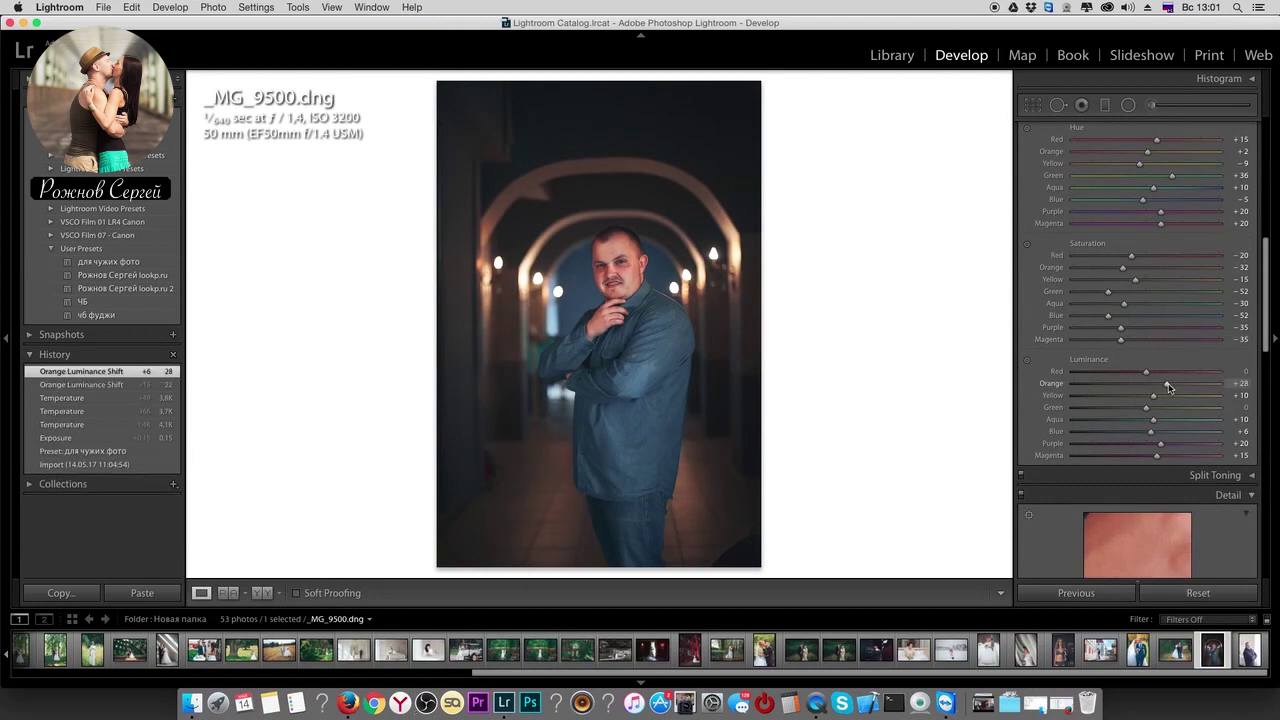
# - Compare with the original, then soften the portrait with Clarity -18
pyautogui.press('\\')
pyautogui.press('\\')
pyautogui.scroll(5, 1262, 326)
pyautogui.scroll(5, 1240, 320)
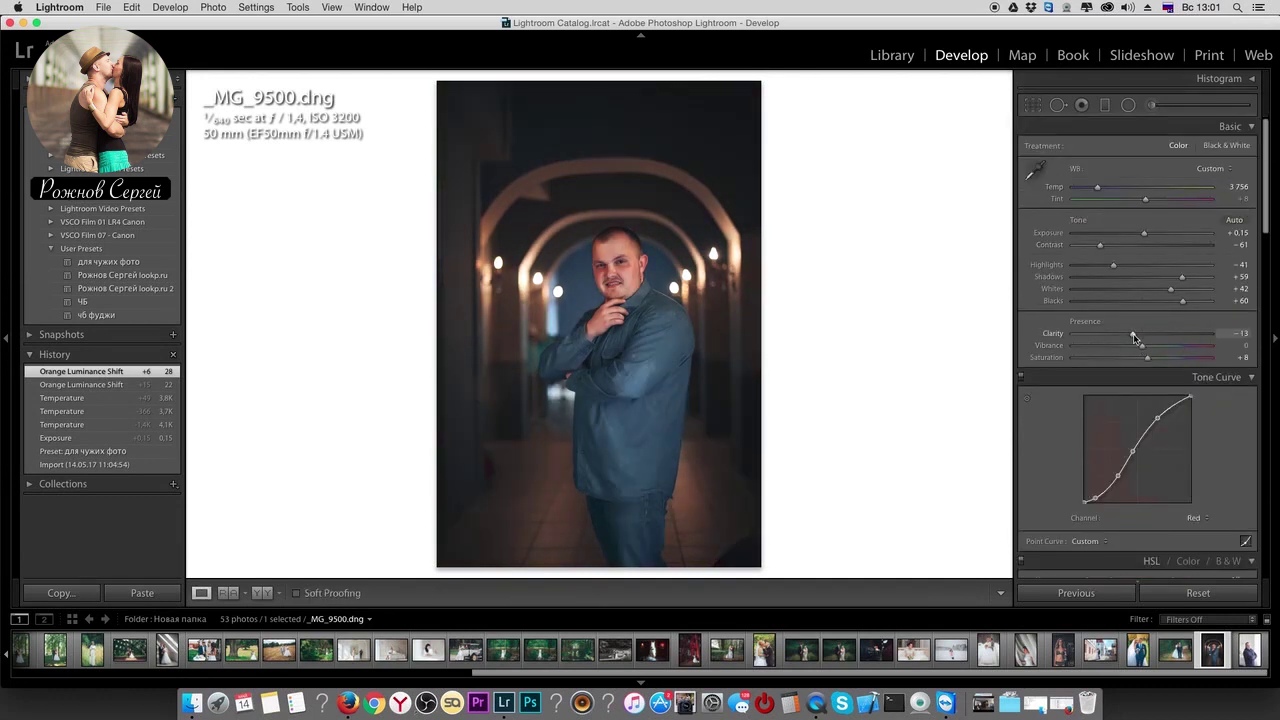
pyautogui.moveTo(1133, 337); pyautogui.dragTo(1130, 339)
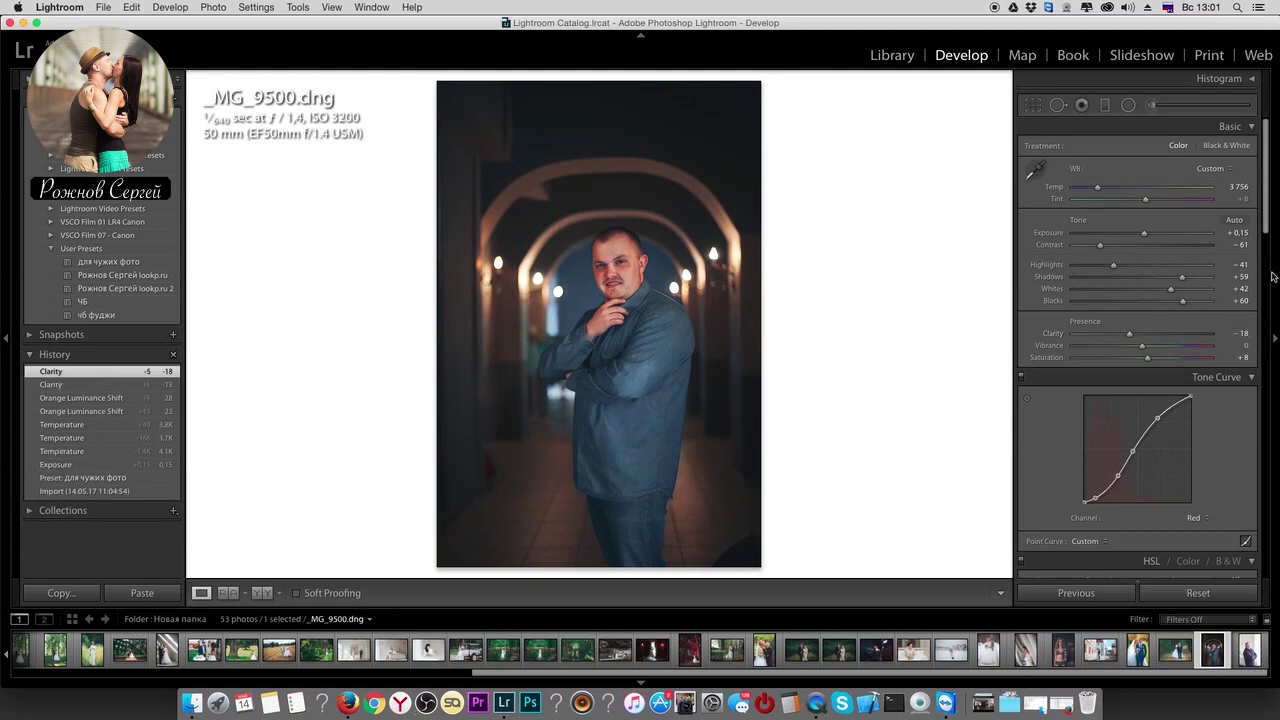
pyautogui.scroll(-5, 1267, 208)
pyautogui.scroll(-5, 1267, 208)
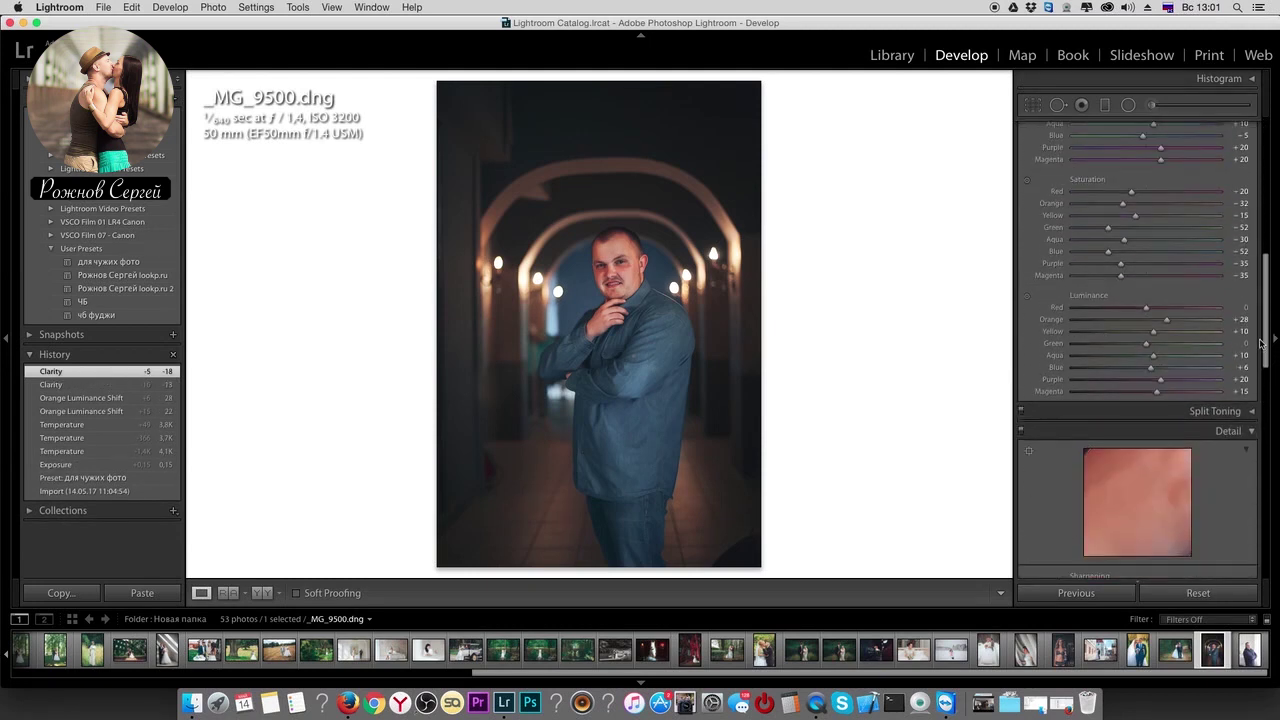
# - Set Red luminance +16, Blue saturation -19 and Temp 3902, then advance to _MG_9543.dng
pyautogui.moveTo(1157, 311); pyautogui.dragTo(1160, 313)
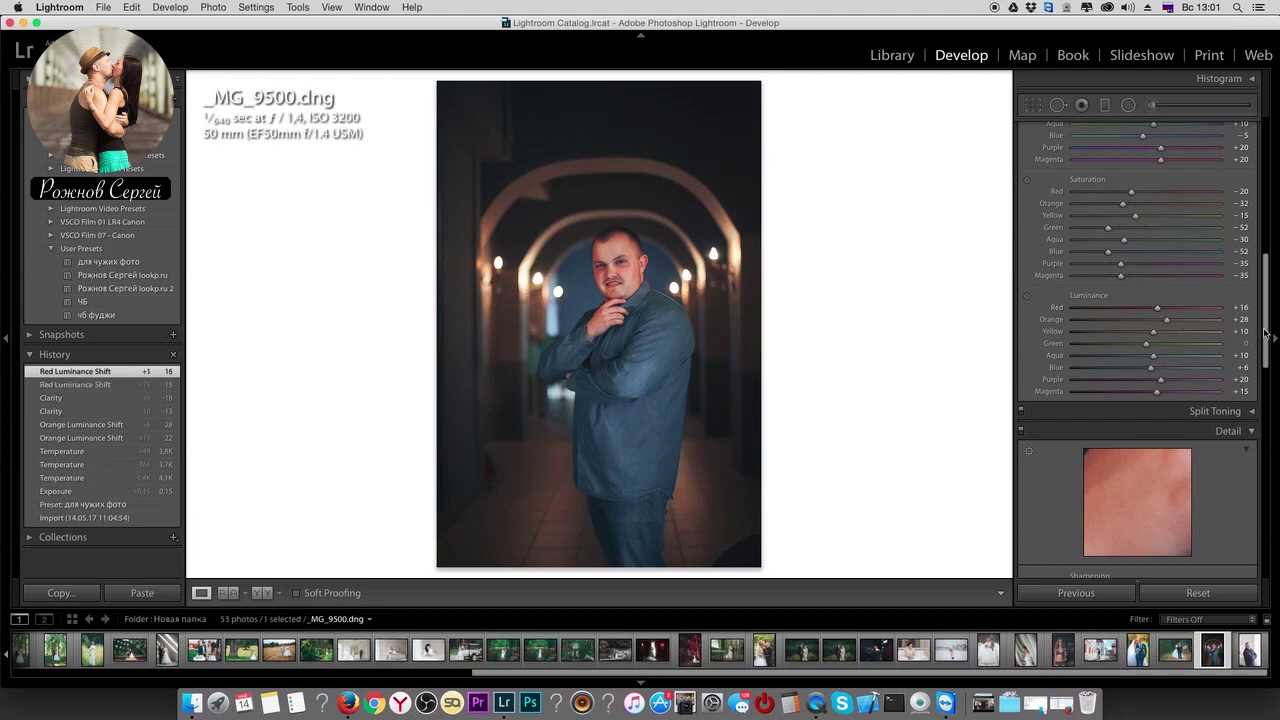
pyautogui.moveTo(1108, 251)
pyautogui.mouseDown()
pyautogui.moveTo(1146, 253)
pyautogui.moveTo(1133, 255)
pyautogui.mouseUp()
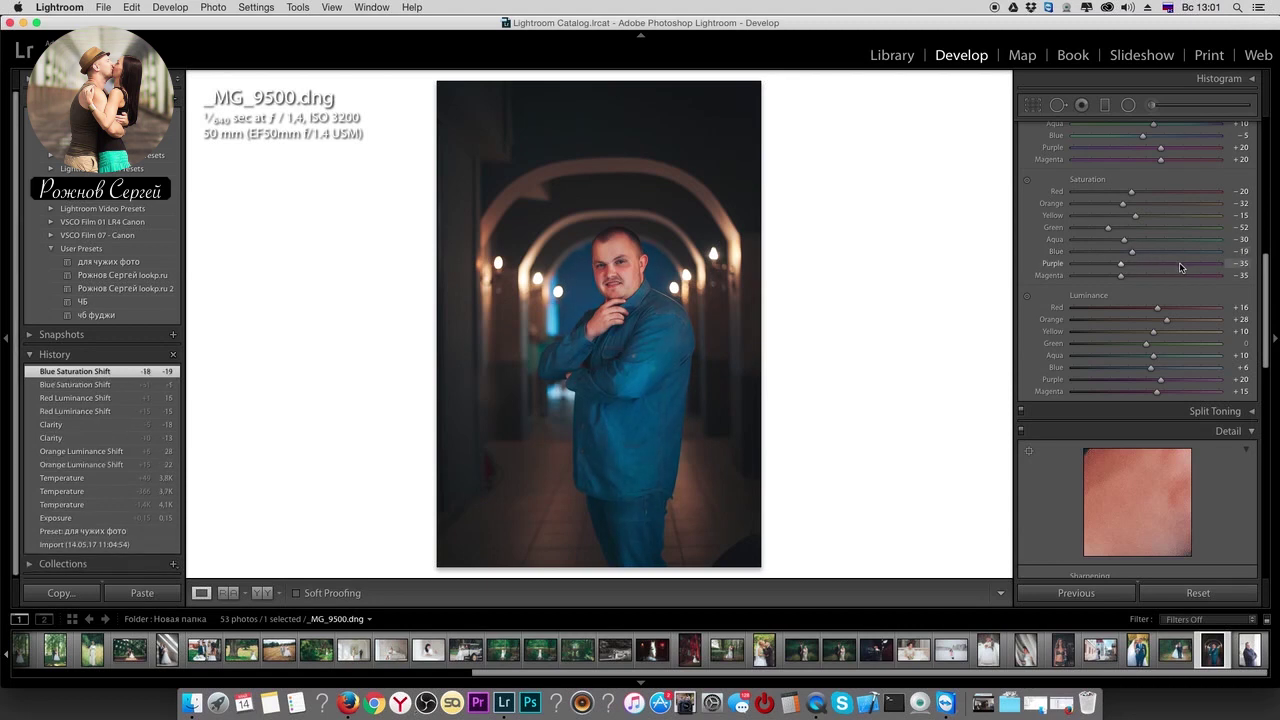
pyautogui.press('\\')
pyautogui.press('\\')
pyautogui.moveTo(1265, 348); pyautogui.dragTo(1265, 220)
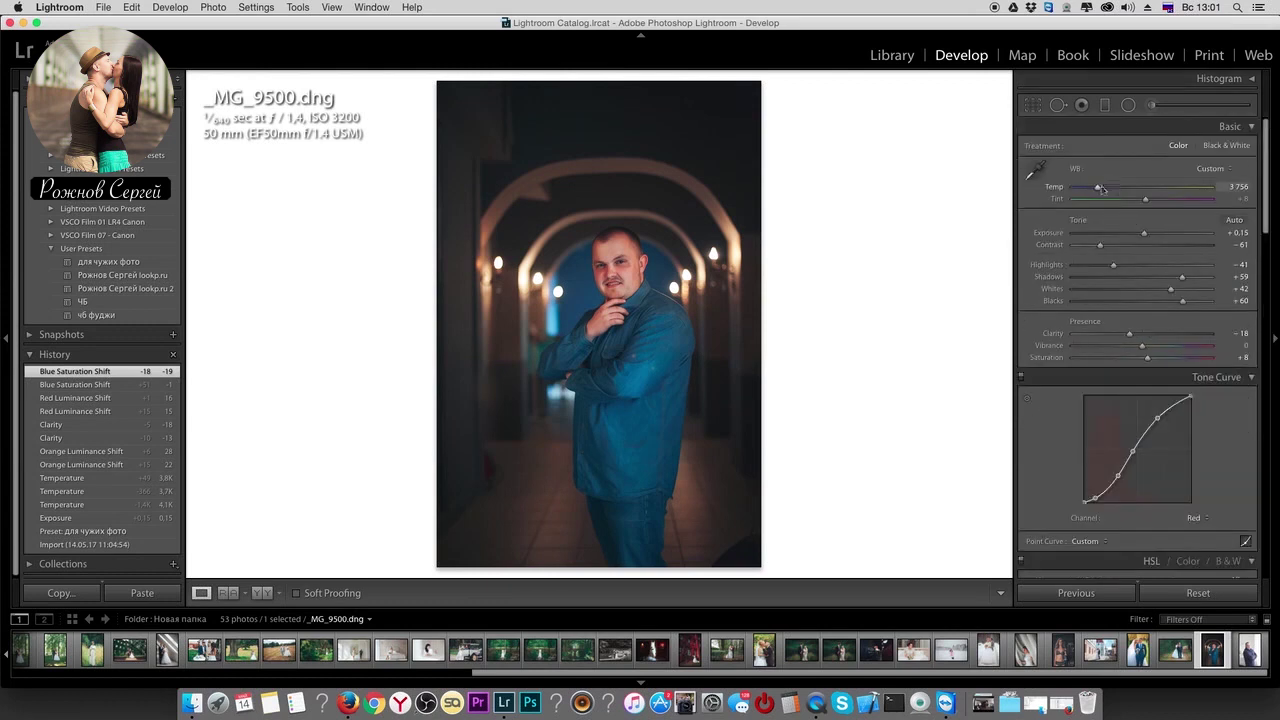
pyautogui.moveTo(1101, 190); pyautogui.dragTo(1101, 190)
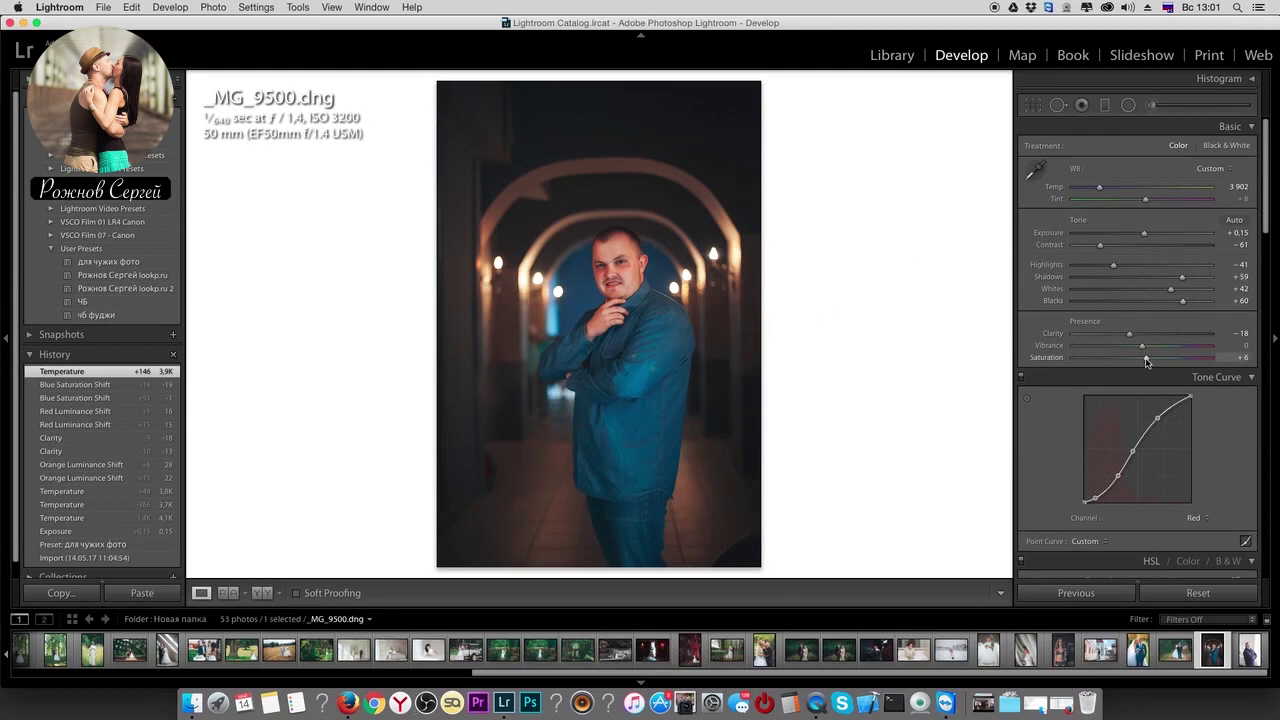
pyautogui.press('Right')
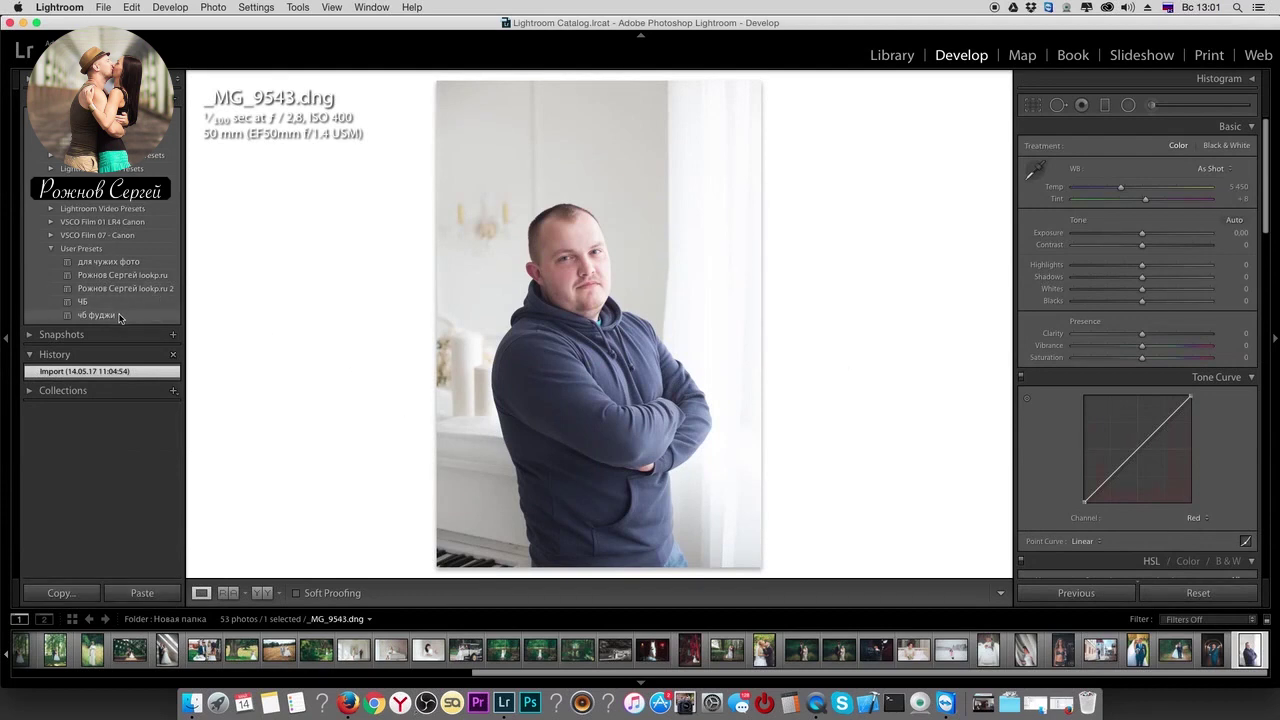
# - Apply для чужих фото, then darken Exposure to -1.10 and Highlights to -79 to recover the window
pyautogui.click(108, 261)
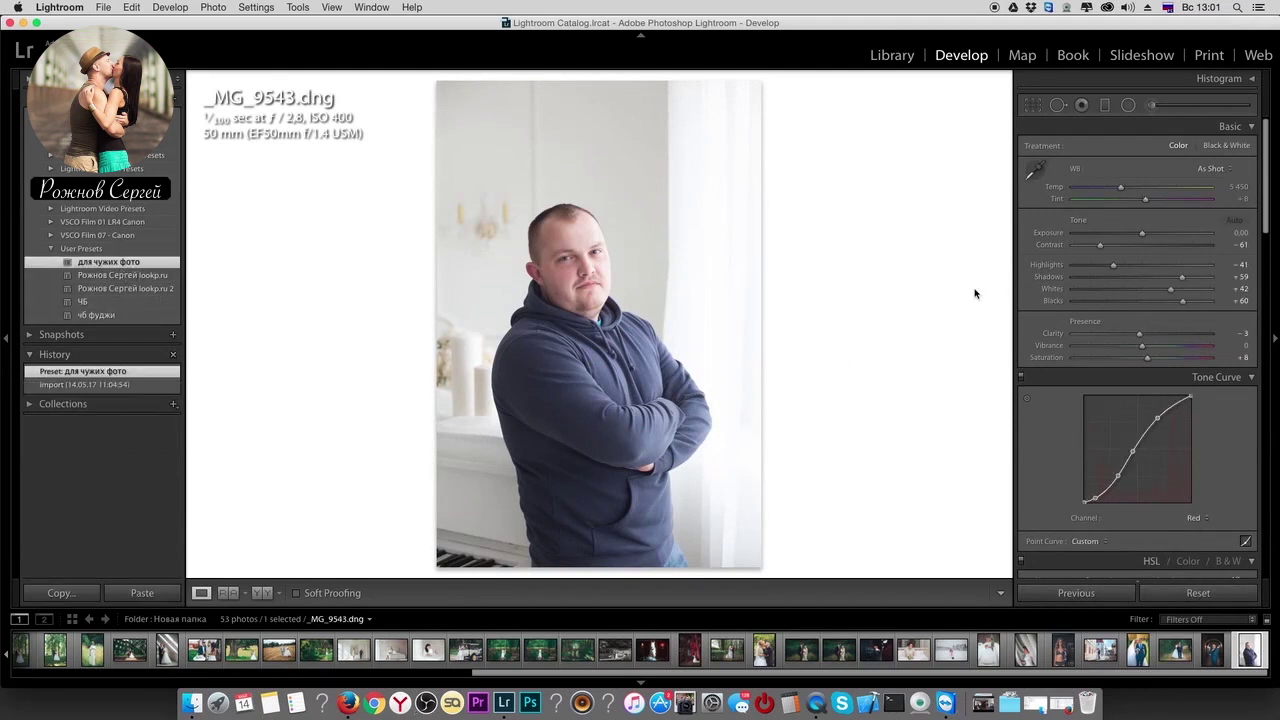
pyautogui.moveTo(1148, 236); pyautogui.dragTo(1130, 238)
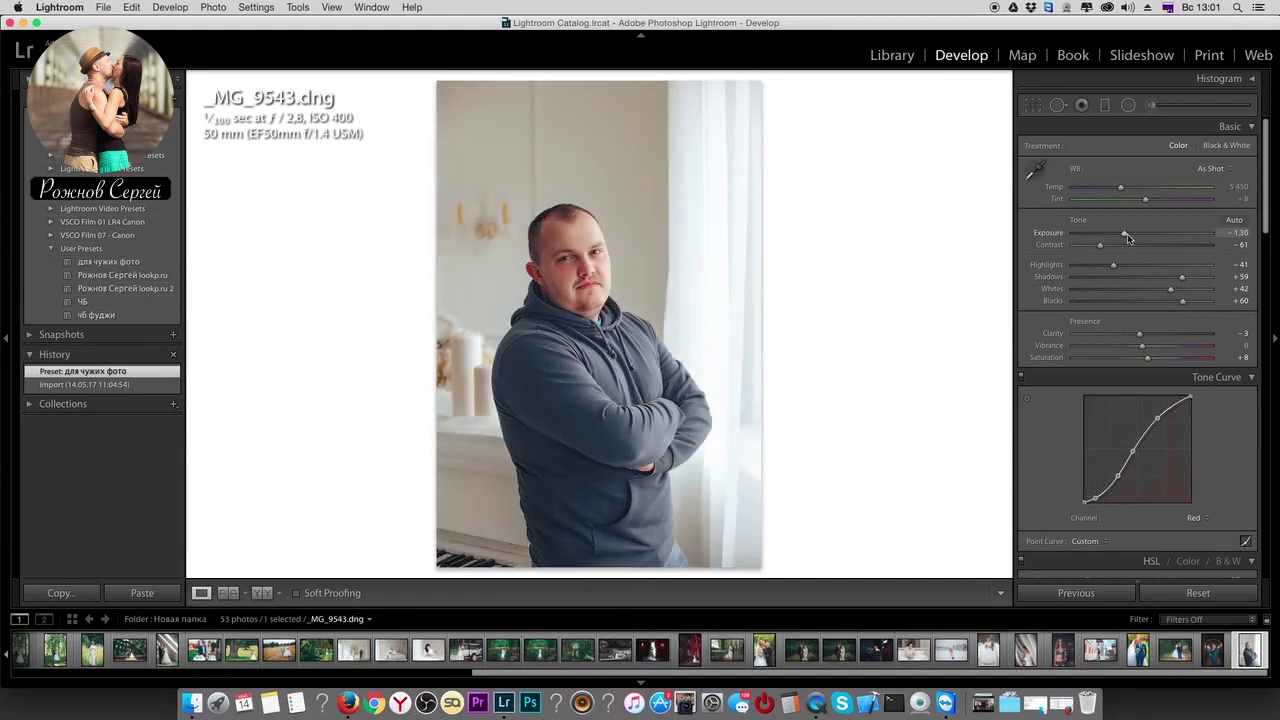
pyautogui.moveTo(1113, 265); pyautogui.dragTo(1087, 266)
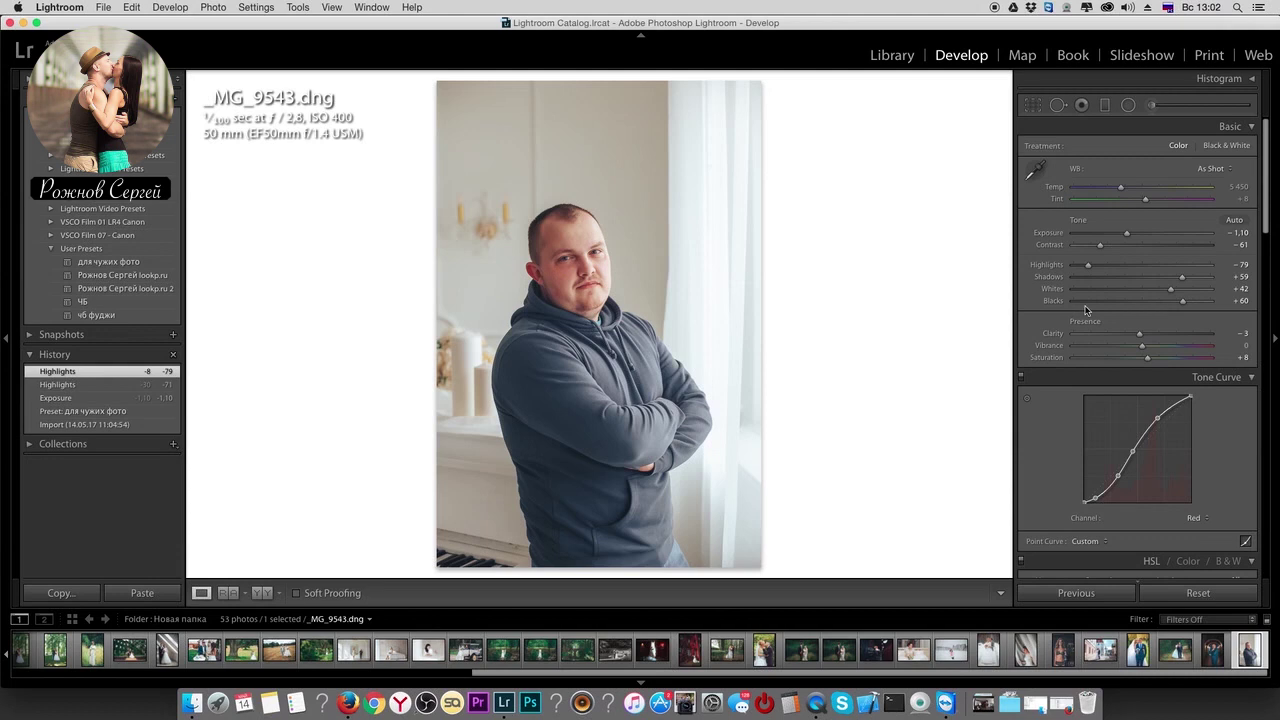
# - Set the portrait's Highlights to -100, Whites to +11 and Contrast to -66
pyautogui.moveTo(1088, 264); pyautogui.dragTo(1008, 270)
pyautogui.moveTo(1178, 297)
pyautogui.mouseDown()
pyautogui.moveTo(1134, 288)
pyautogui.moveTo(1168, 291)
pyautogui.moveTo(1153, 297)
pyautogui.mouseUp()
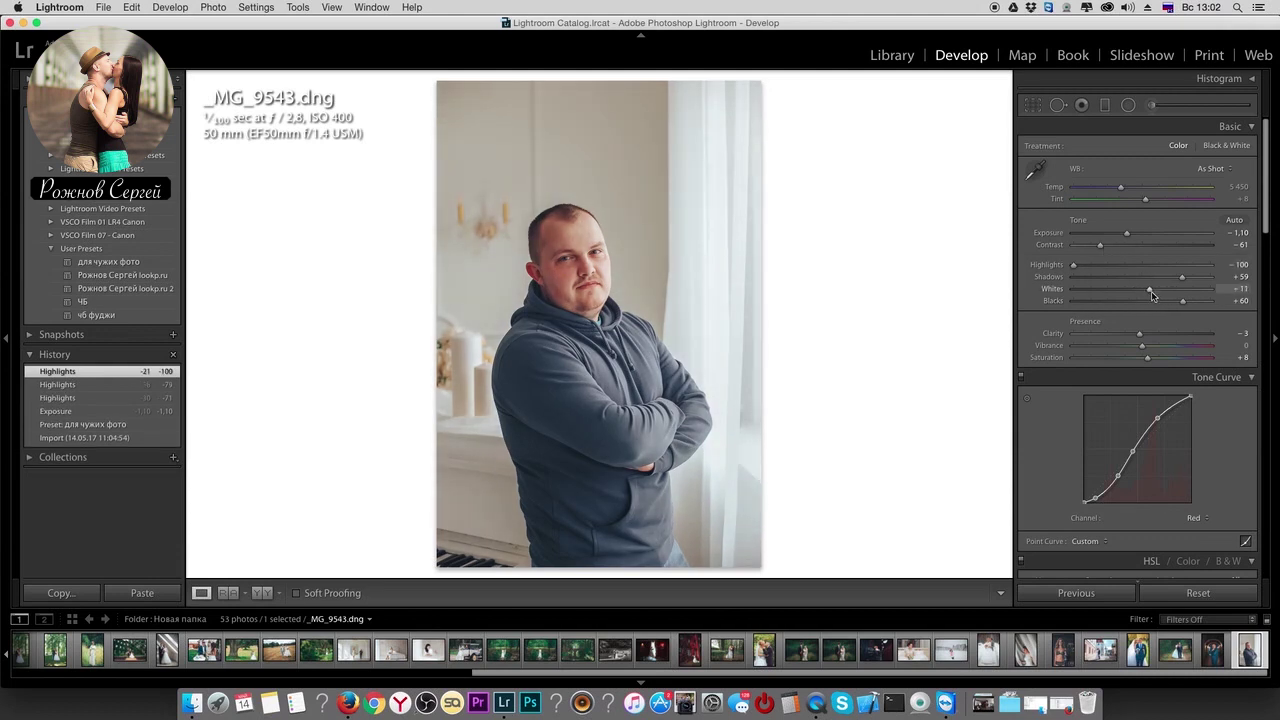
pyautogui.moveTo(1097, 250); pyautogui.dragTo(1095, 250)
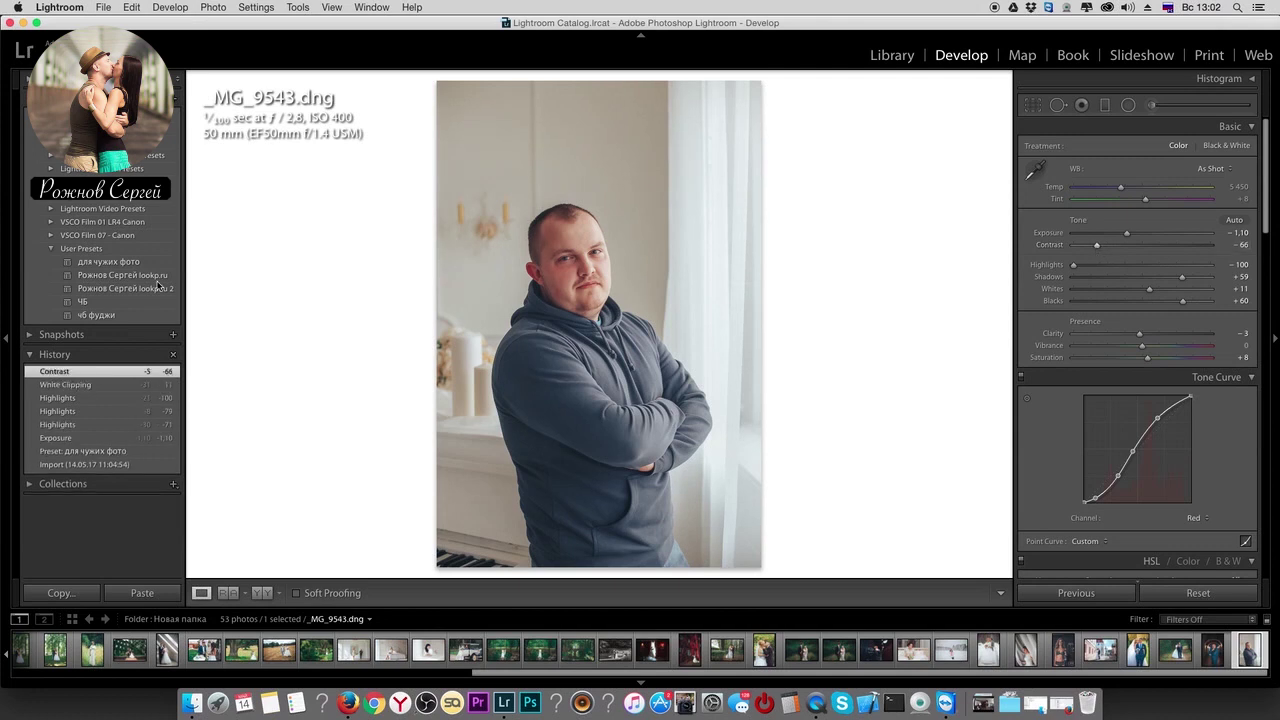
# - Apply the ЧБ black-and-white preset, then set Contrast to -51 and Exposure to -0.90
pyautogui.click(90, 303)
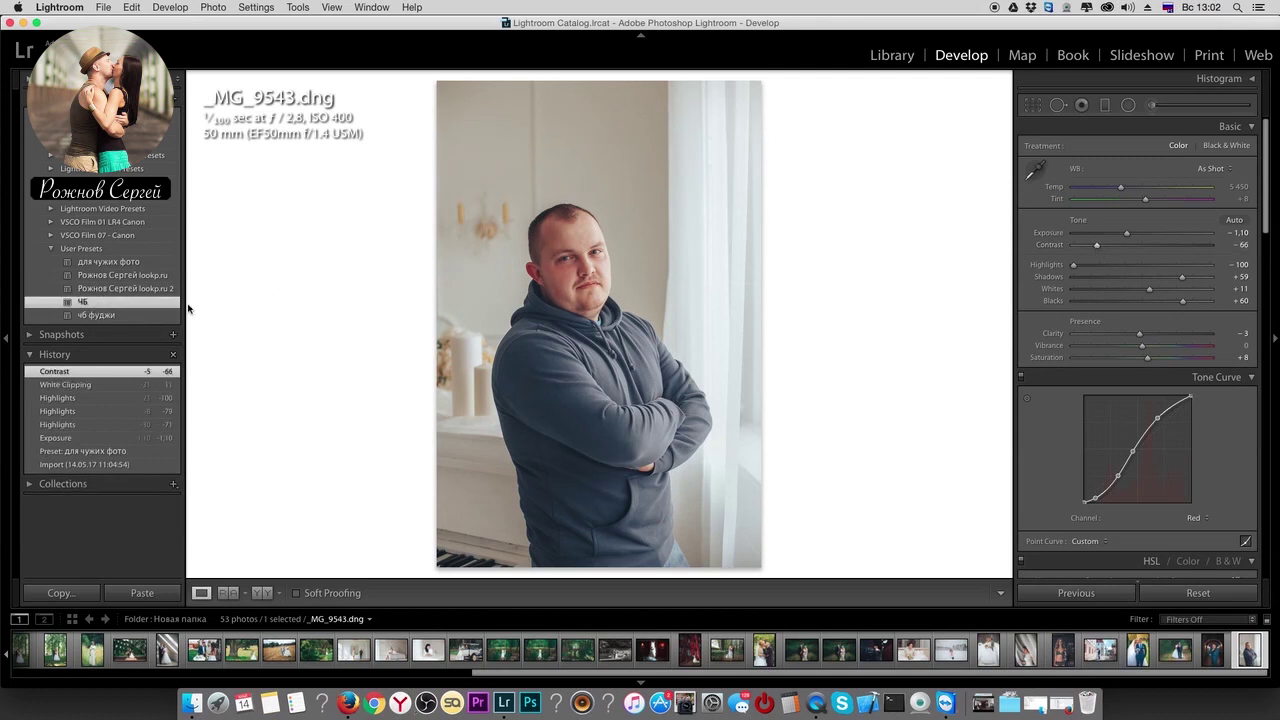
pyautogui.moveTo(1142, 233)
pyautogui.mouseDown()
pyautogui.moveTo(1081, 266)
pyautogui.moveTo(1111, 246)
pyautogui.mouseUp()
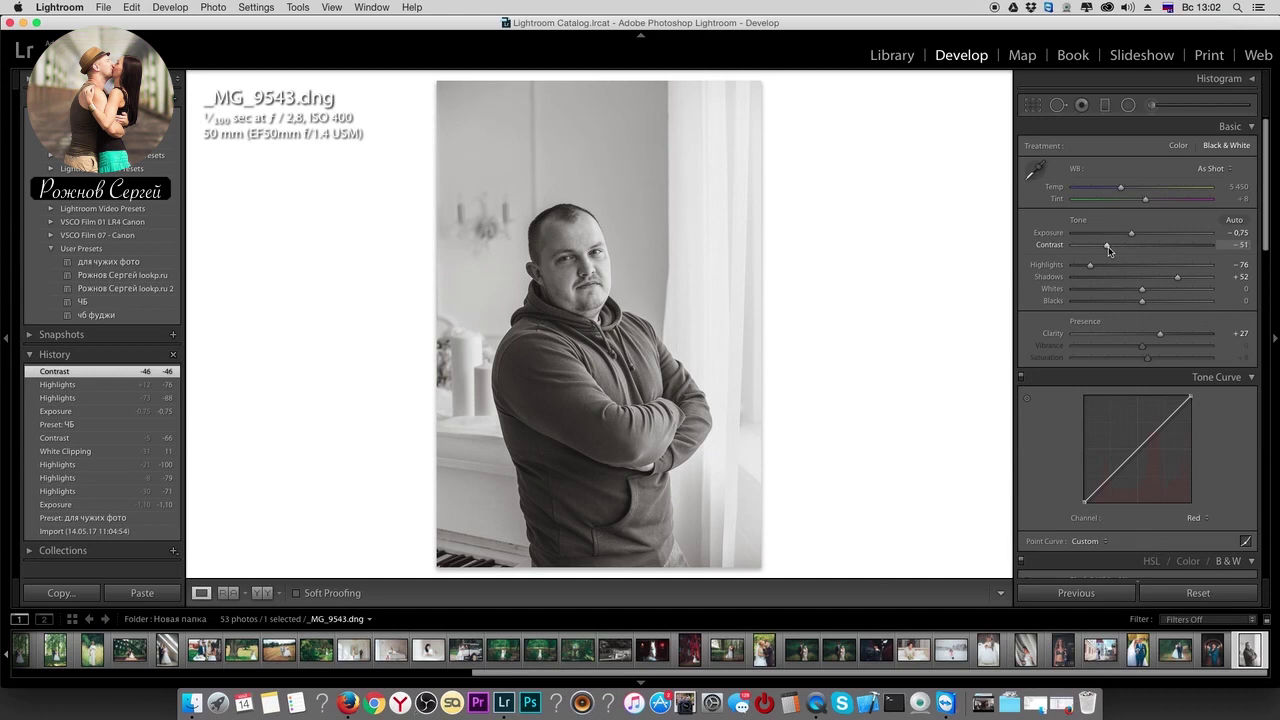
pyautogui.moveTo(1108, 250); pyautogui.dragTo(1107, 248)
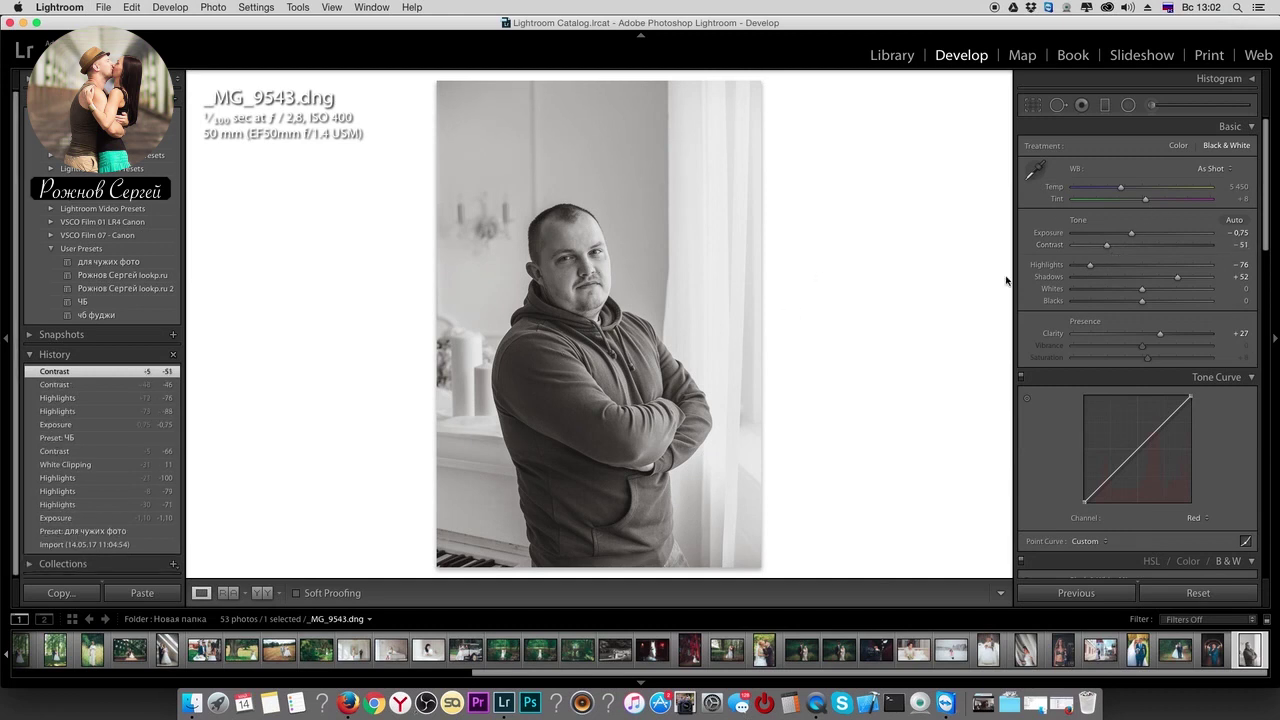
pyautogui.moveTo(1131, 233); pyautogui.dragTo(1128, 233)
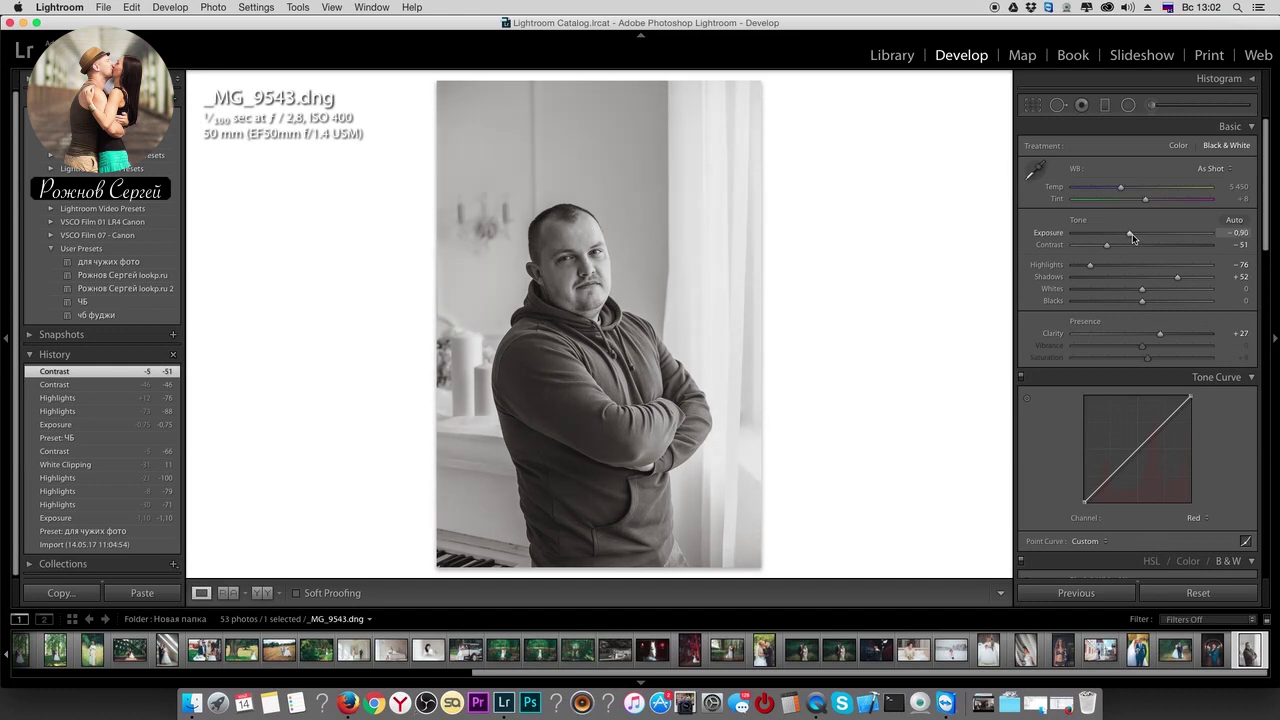
# - Straighten the portrait by about two degrees, then move to the wedding photo IMG_4942.dng
pyautogui.click(1033, 105)
pyautogui.moveTo(957, 153); pyautogui.dragTo(965, 222)
pyautogui.press('Return')
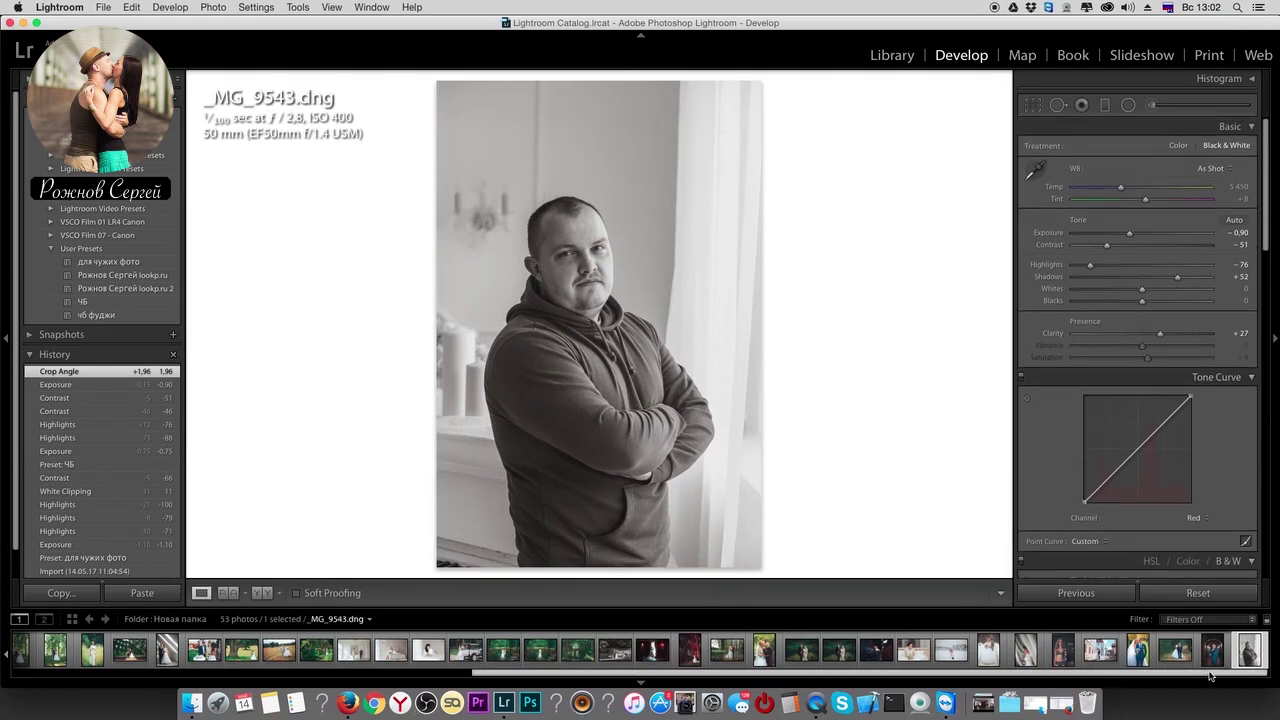
pyautogui.moveTo(1209, 675); pyautogui.dragTo(381, 707)
pyautogui.press('Right')
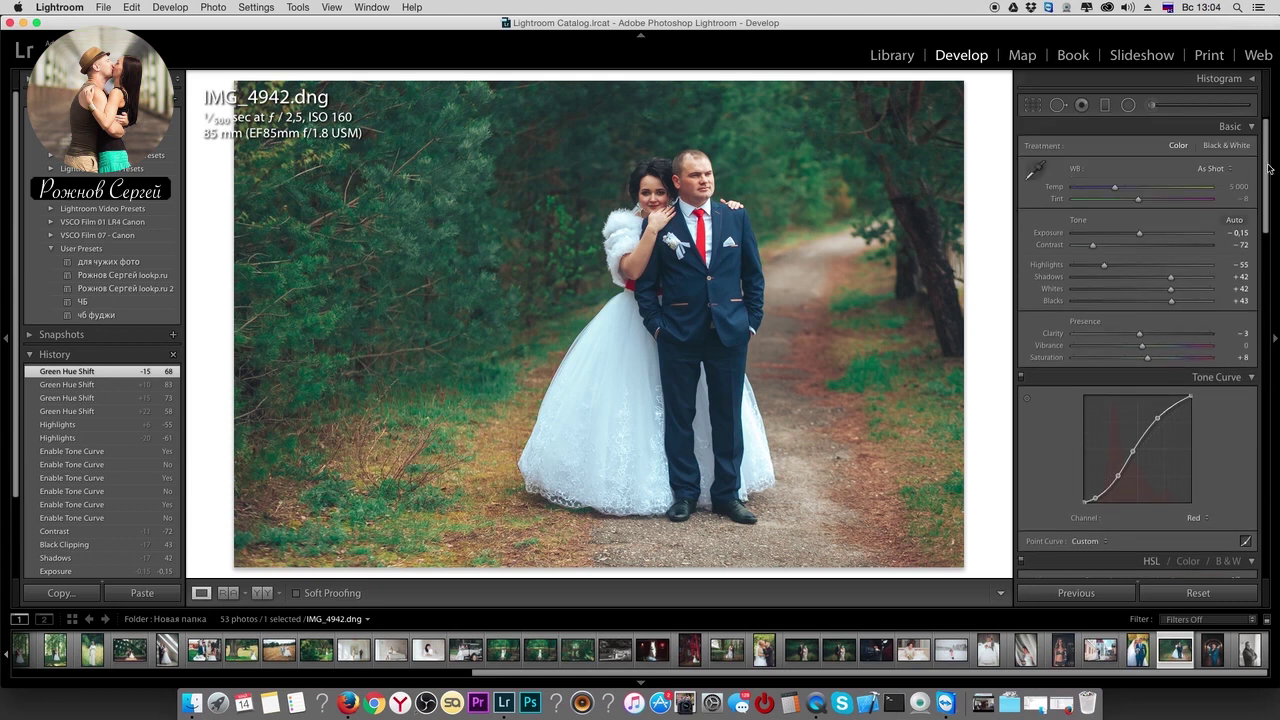
pyautogui.scroll(-3, 1268, 174)
pyautogui.scroll(3, 1270, 176)
# - Warm Temp to 5195, raise Orange Luminance to +21 and shift Green Hue to +74
pyautogui.click(1118, 187)
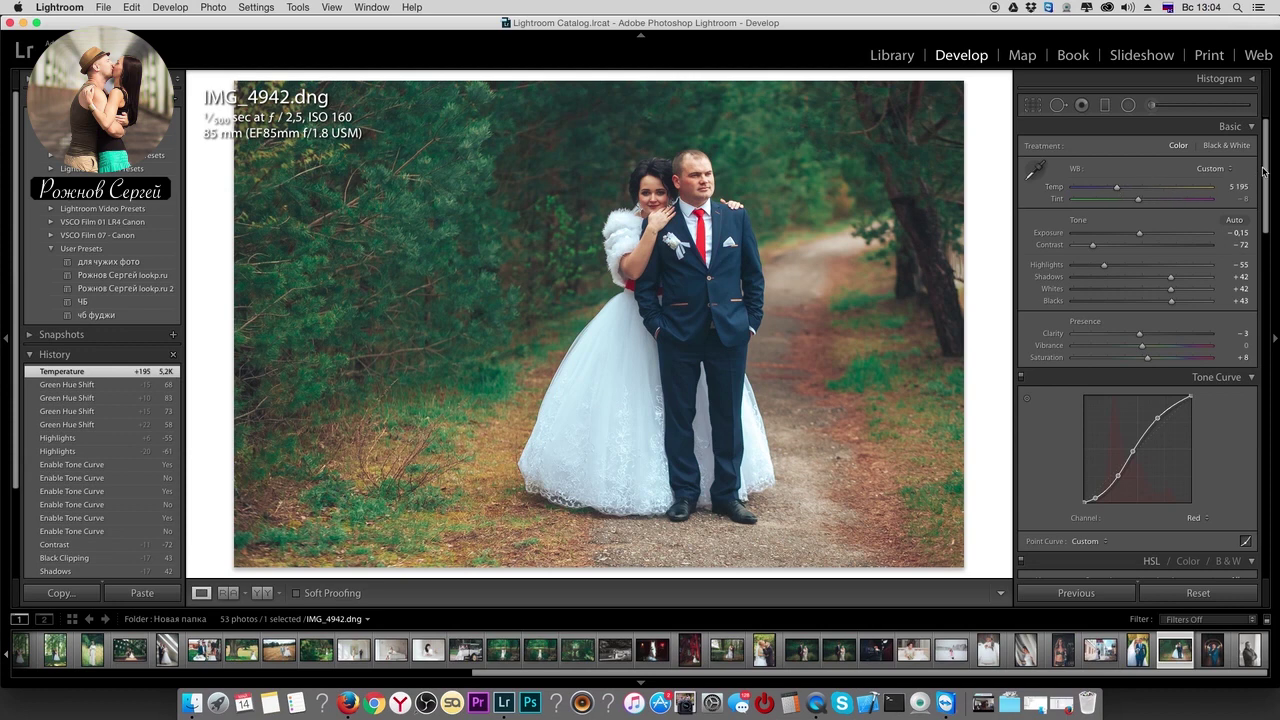
pyautogui.moveTo(1264, 176); pyautogui.dragTo(1266, 566)
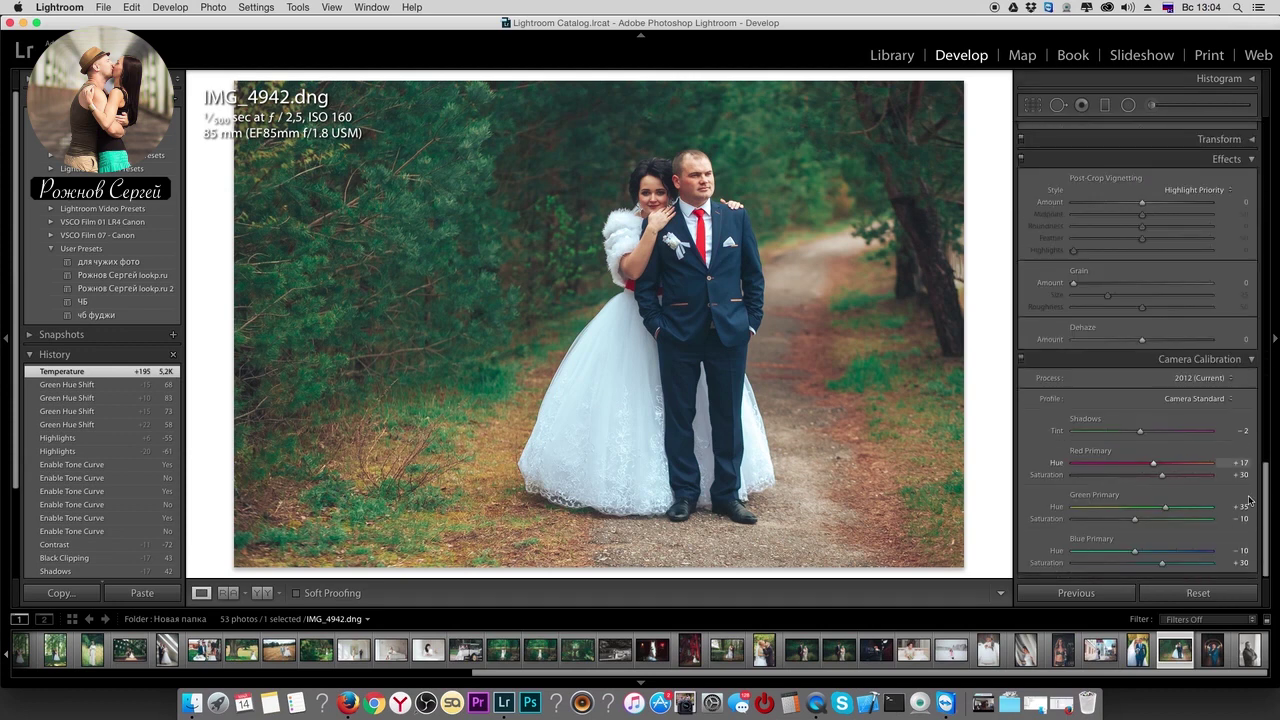
pyautogui.moveTo(1264, 522); pyautogui.dragTo(1271, 286)
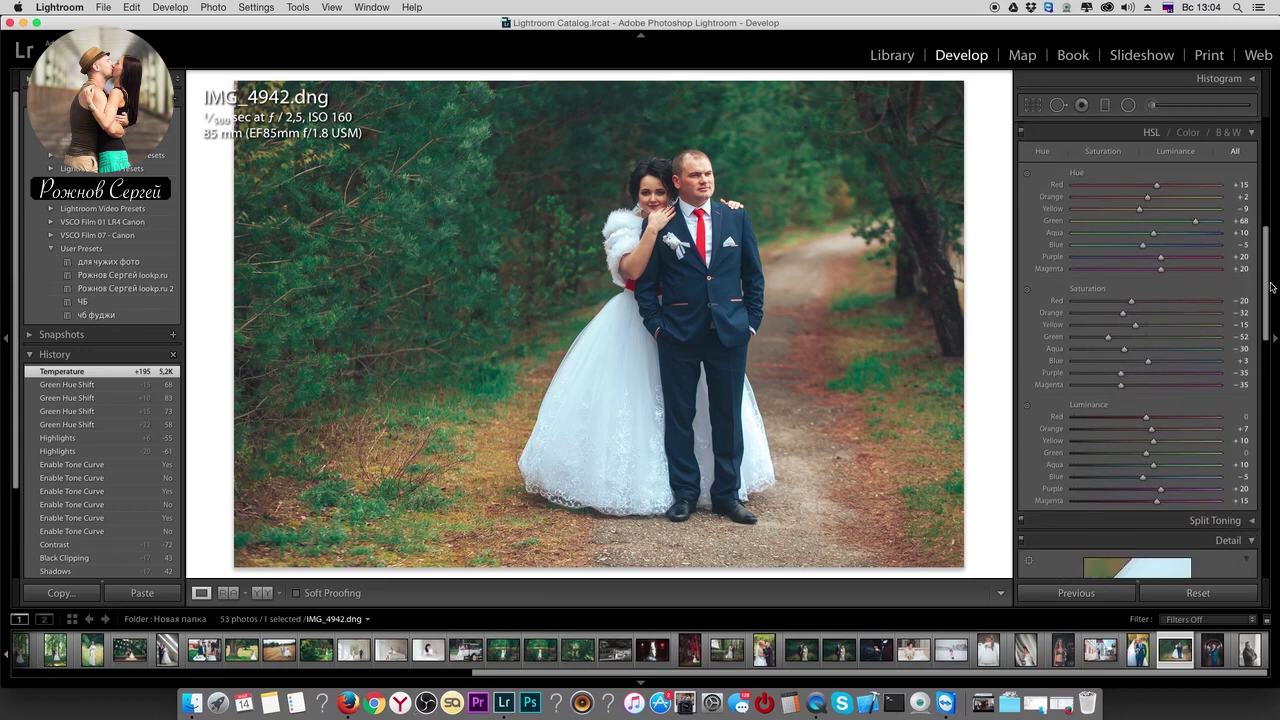
pyautogui.click(1160, 429)
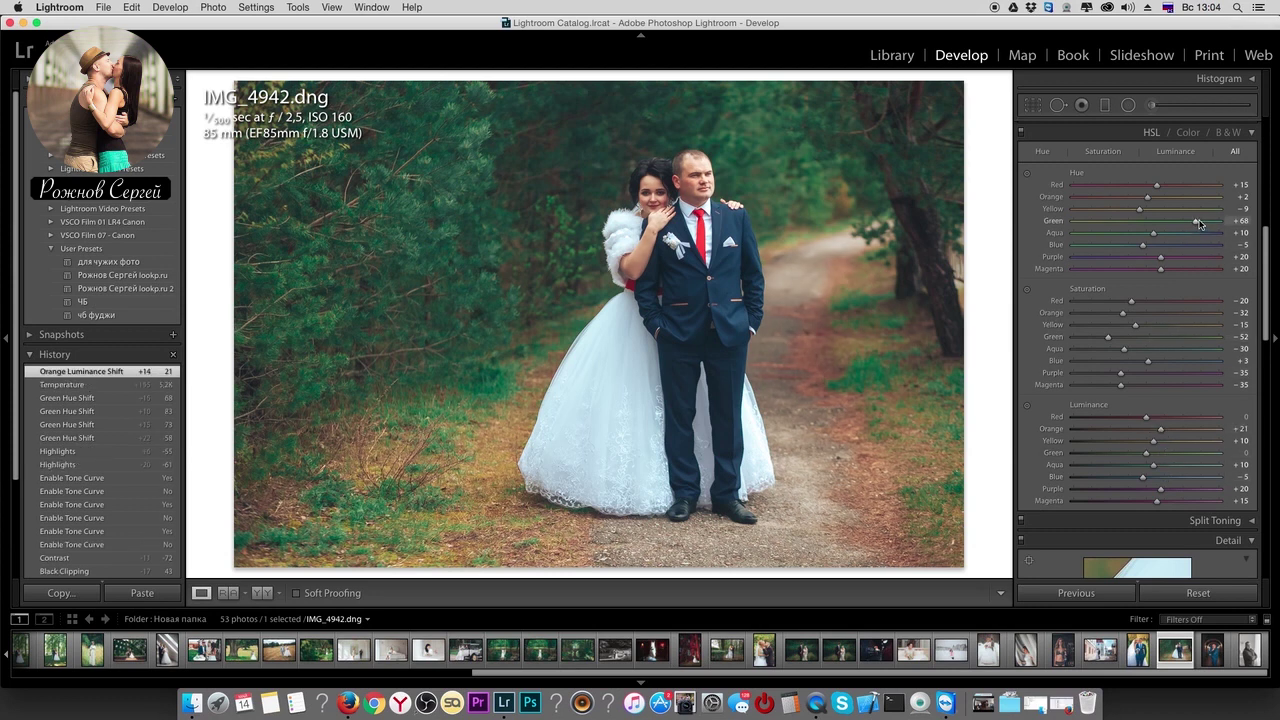
pyautogui.moveTo(1196, 222); pyautogui.dragTo(1200, 229)
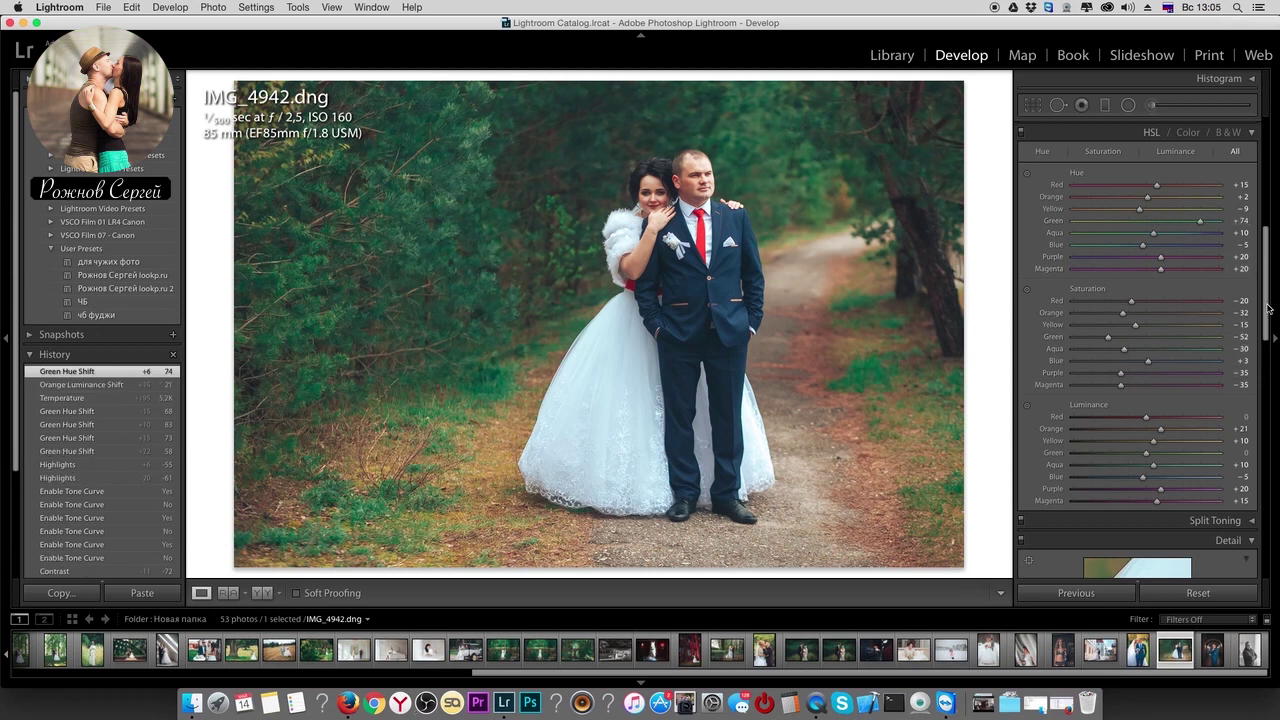
pyautogui.moveTo(1268, 313); pyautogui.dragTo(1260, 145)
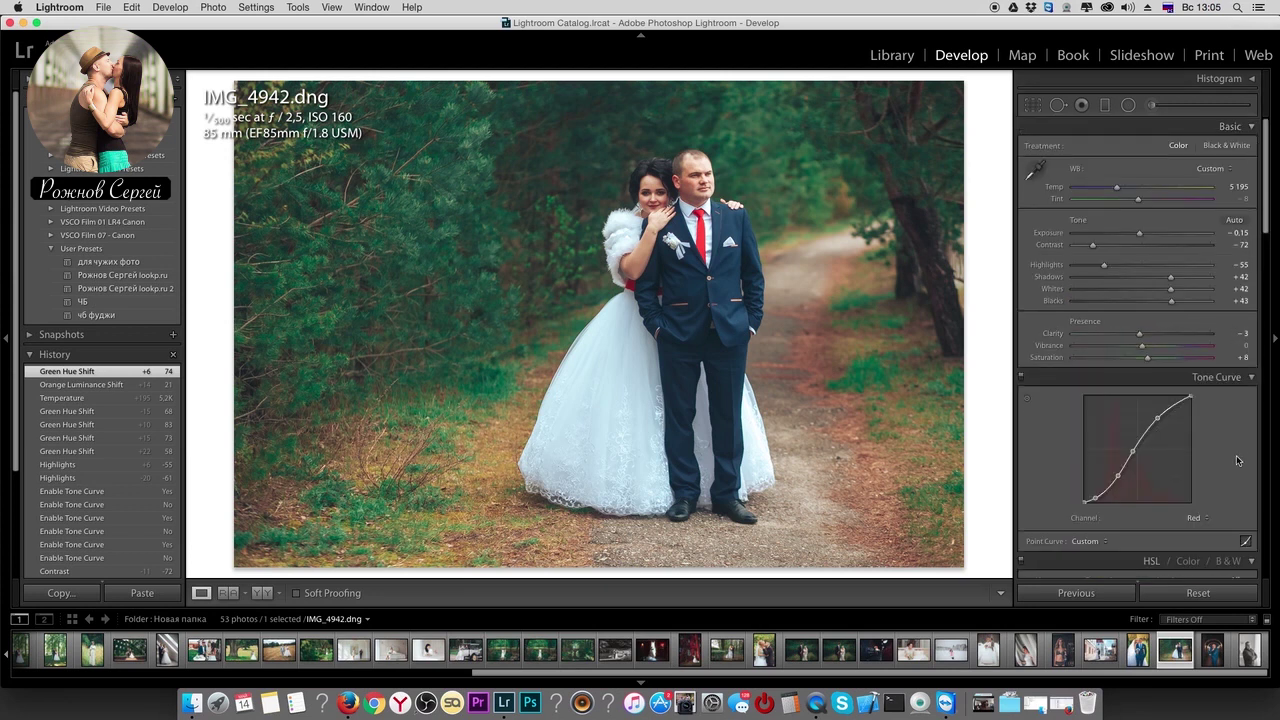
# - Test Yellow and Green hue shifts, trying Green near 0, ending with Yellow +2 and Green +73
pyautogui.scroll(-1, 1245, 464)
pyautogui.scroll(-1, 1245, 464)
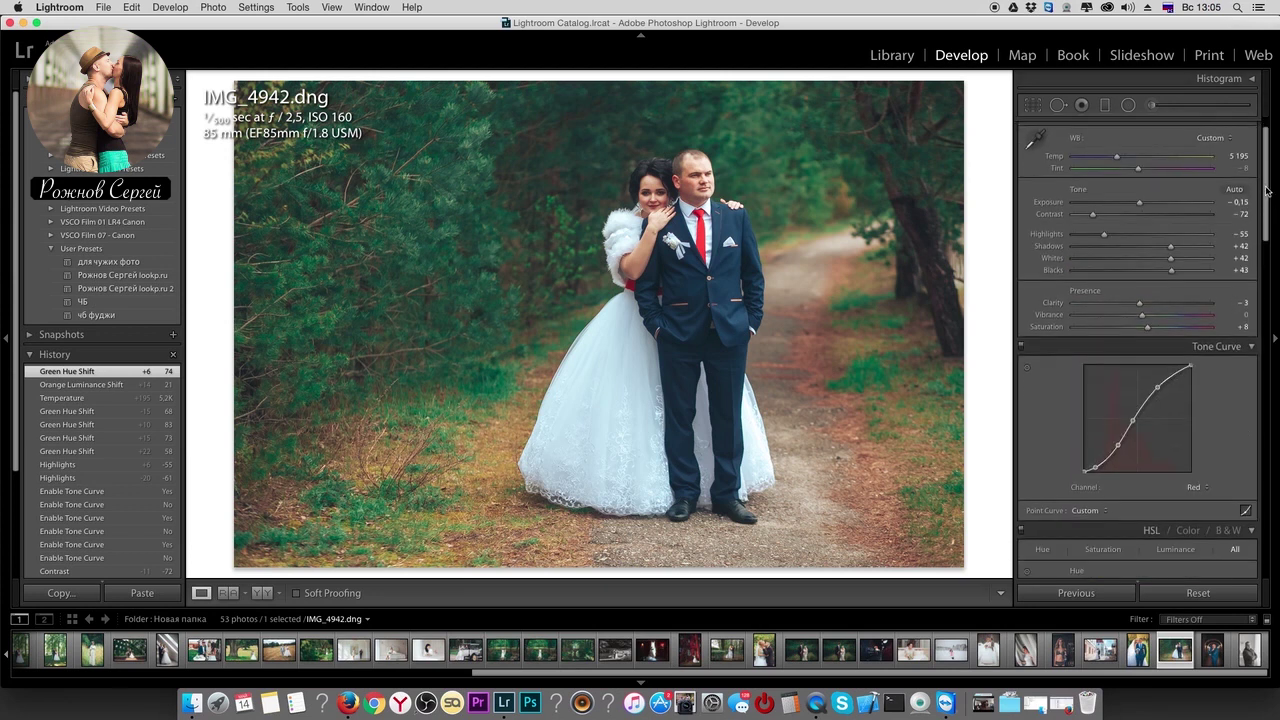
pyautogui.moveTo(1266, 184); pyautogui.dragTo(1272, 263)
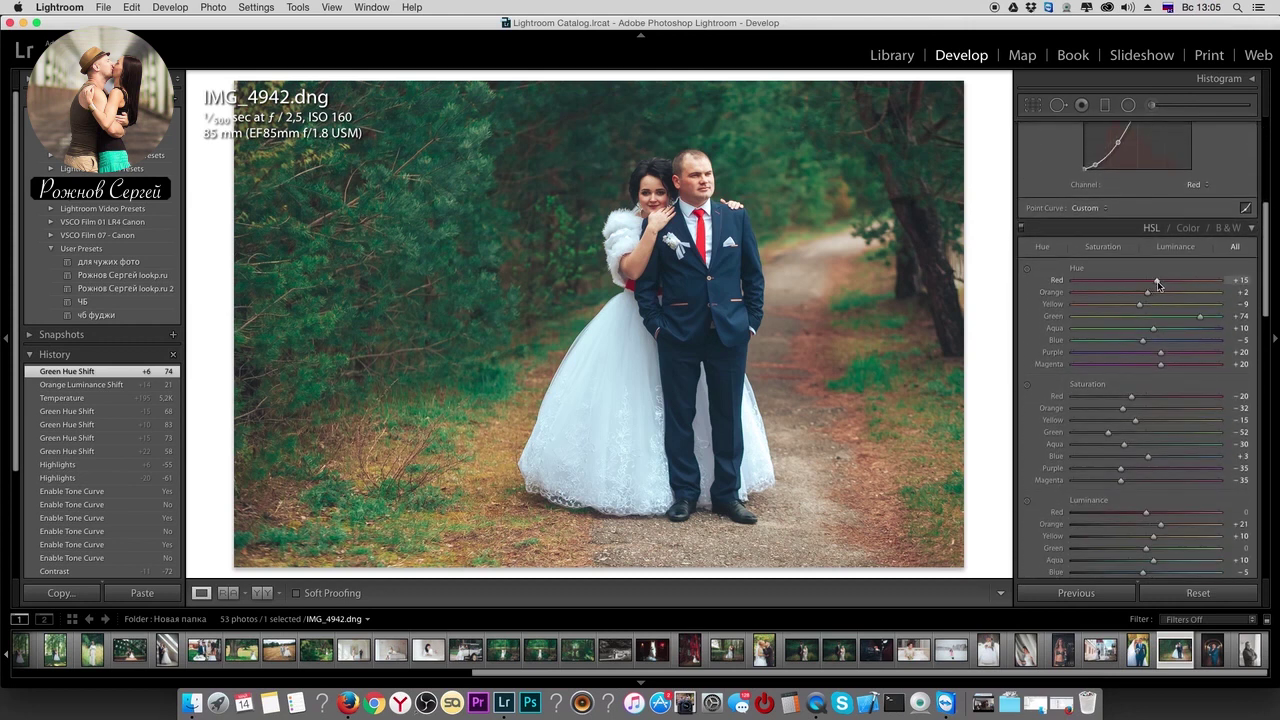
pyautogui.moveTo(1266, 285)
pyautogui.mouseDown()
pyautogui.moveTo(1266, 540)
pyautogui.moveTo(1260, 155)
pyautogui.mouseUp()
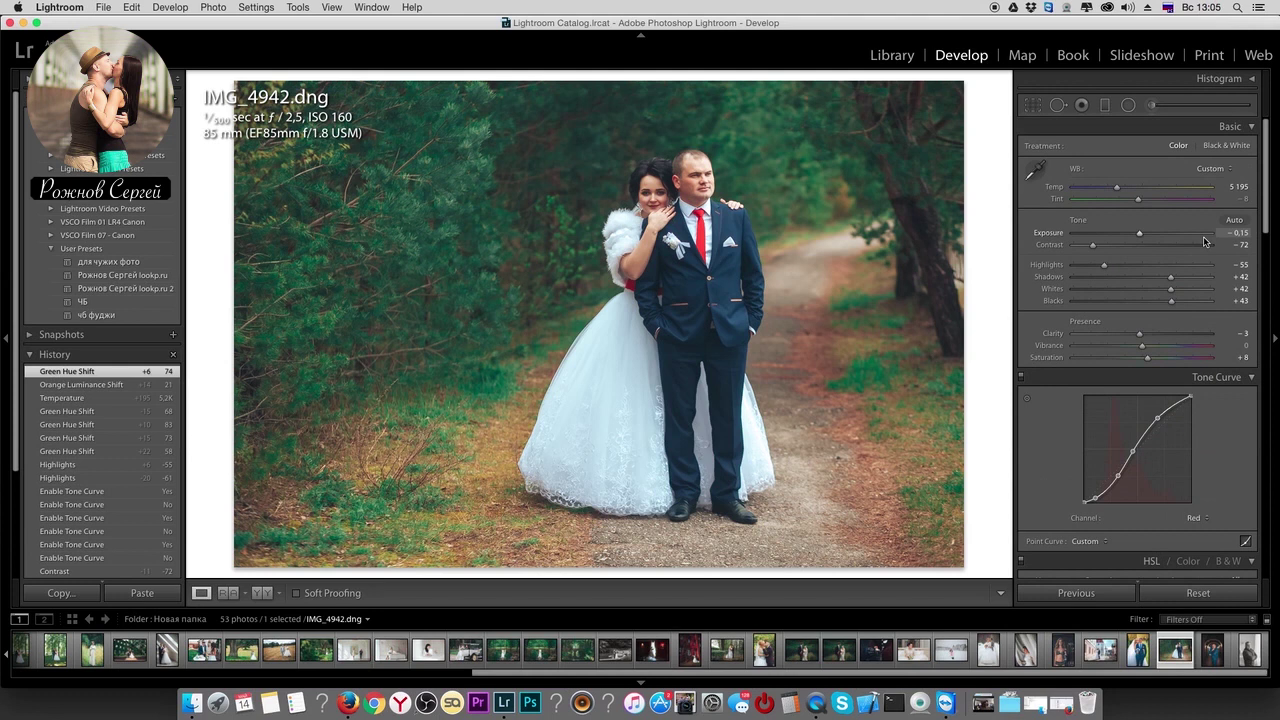
pyautogui.moveTo(1268, 208); pyautogui.dragTo(1273, 270)
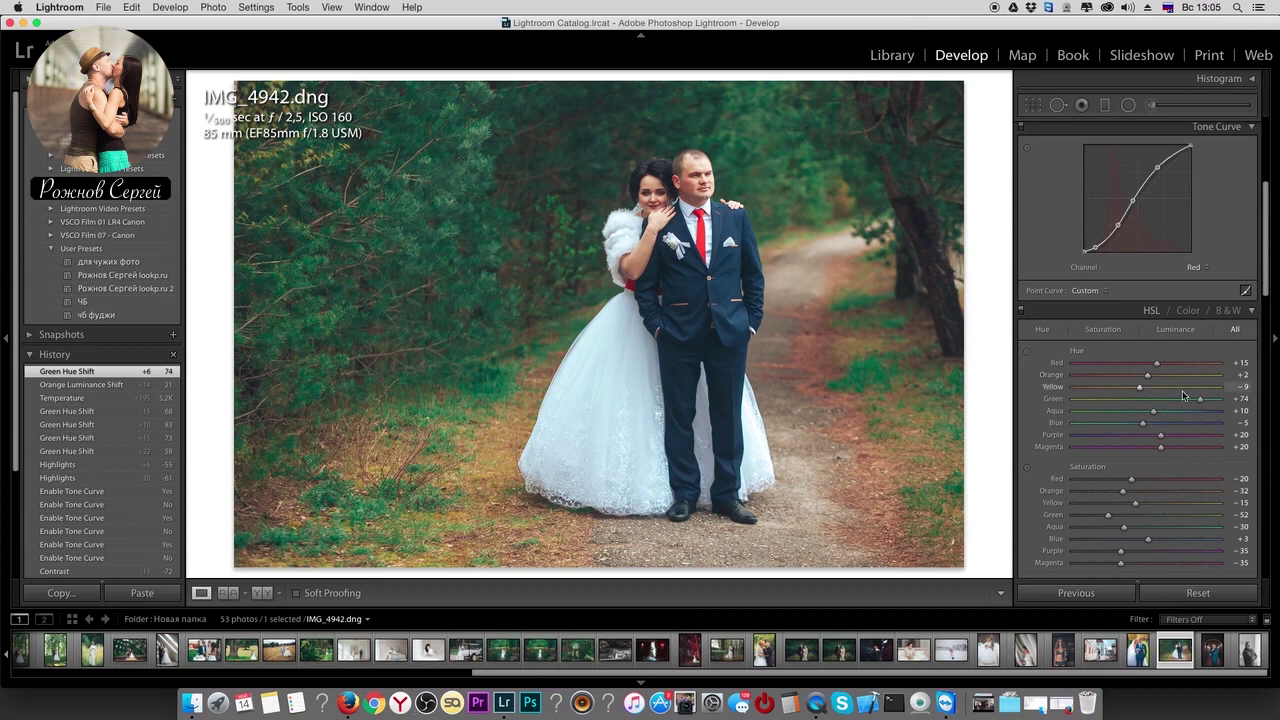
pyautogui.scroll(-1, 1205, 414)
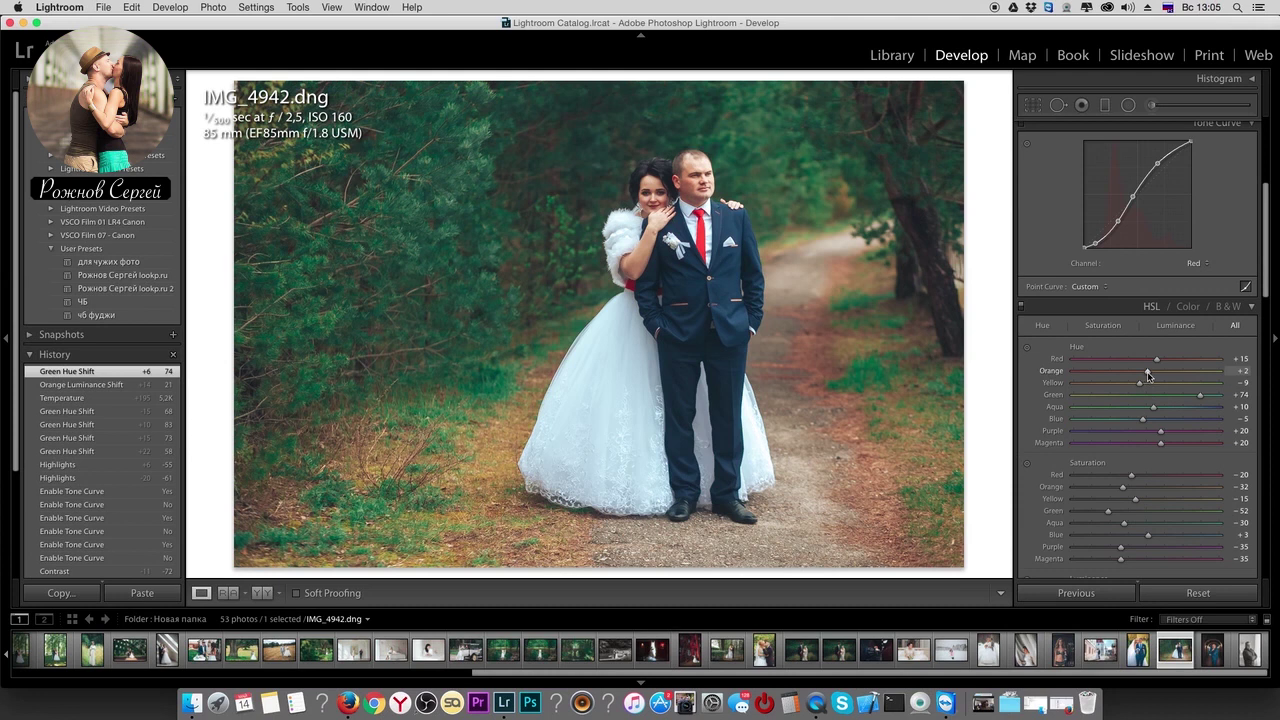
pyautogui.moveTo(1140, 382); pyautogui.dragTo(1196, 396)
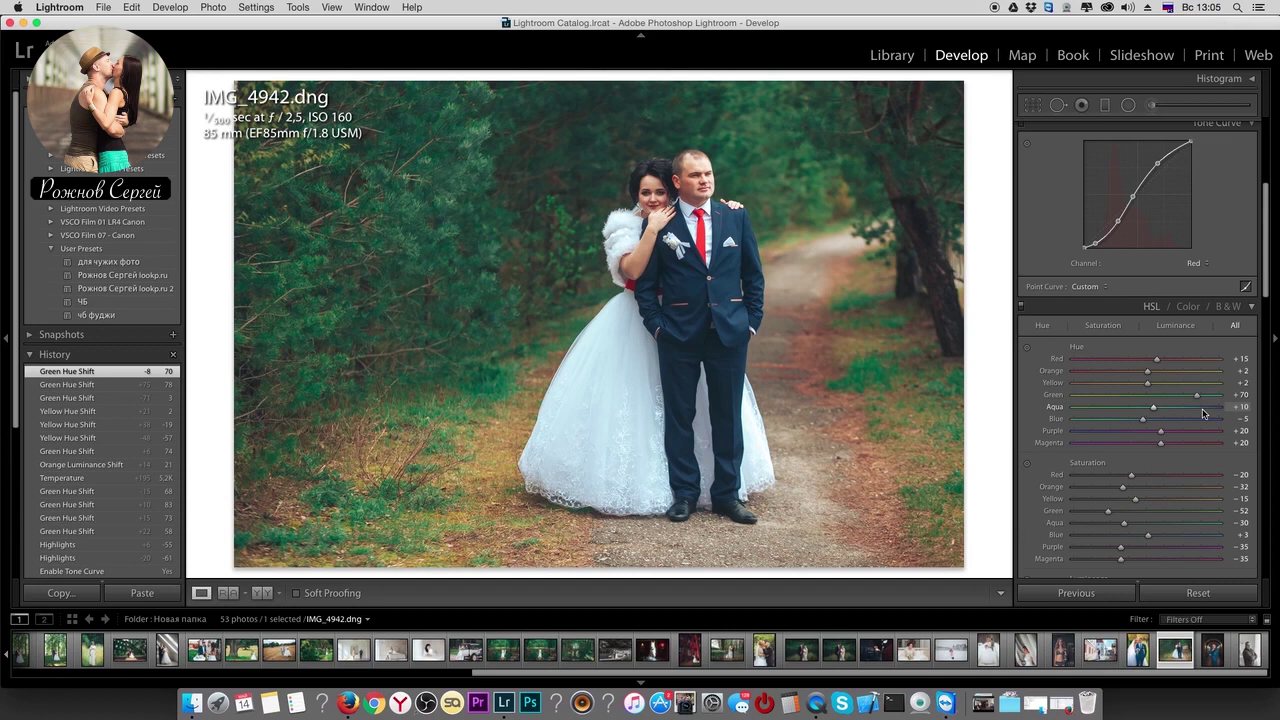
pyautogui.click(1148, 396)
pyautogui.moveTo(1148, 400); pyautogui.dragTo(1144, 400)
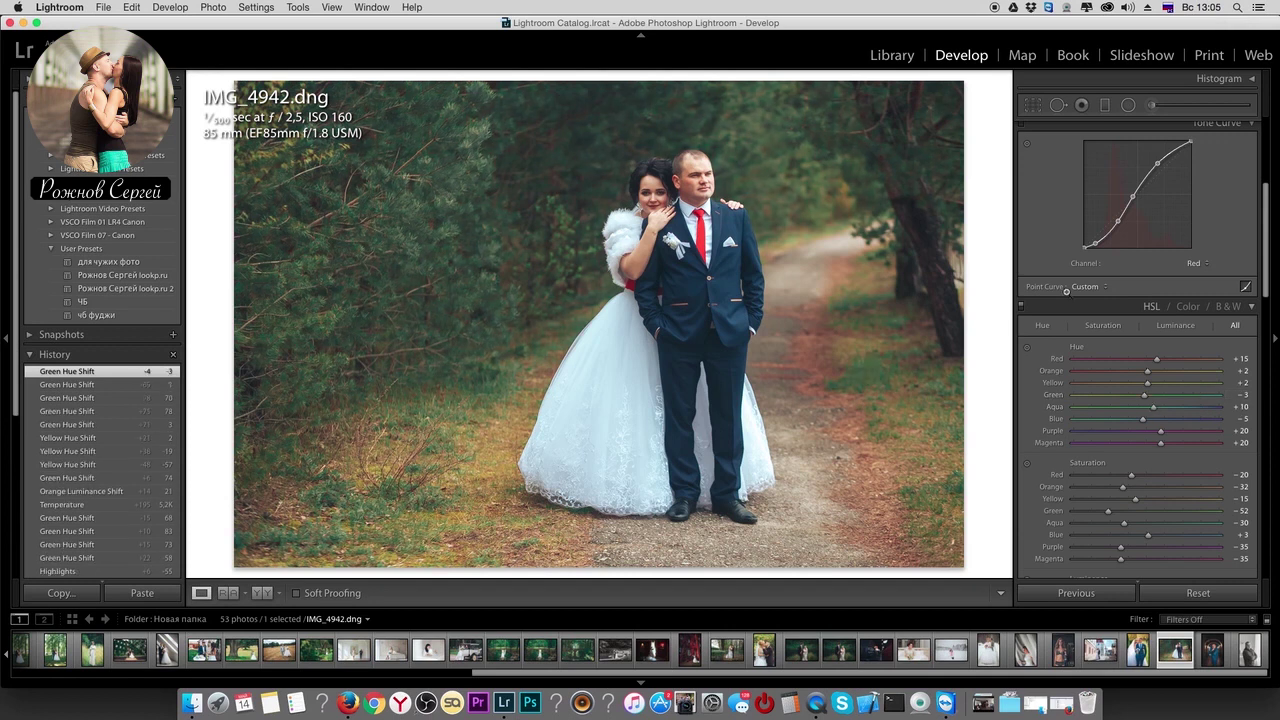
pyautogui.click(1200, 397)
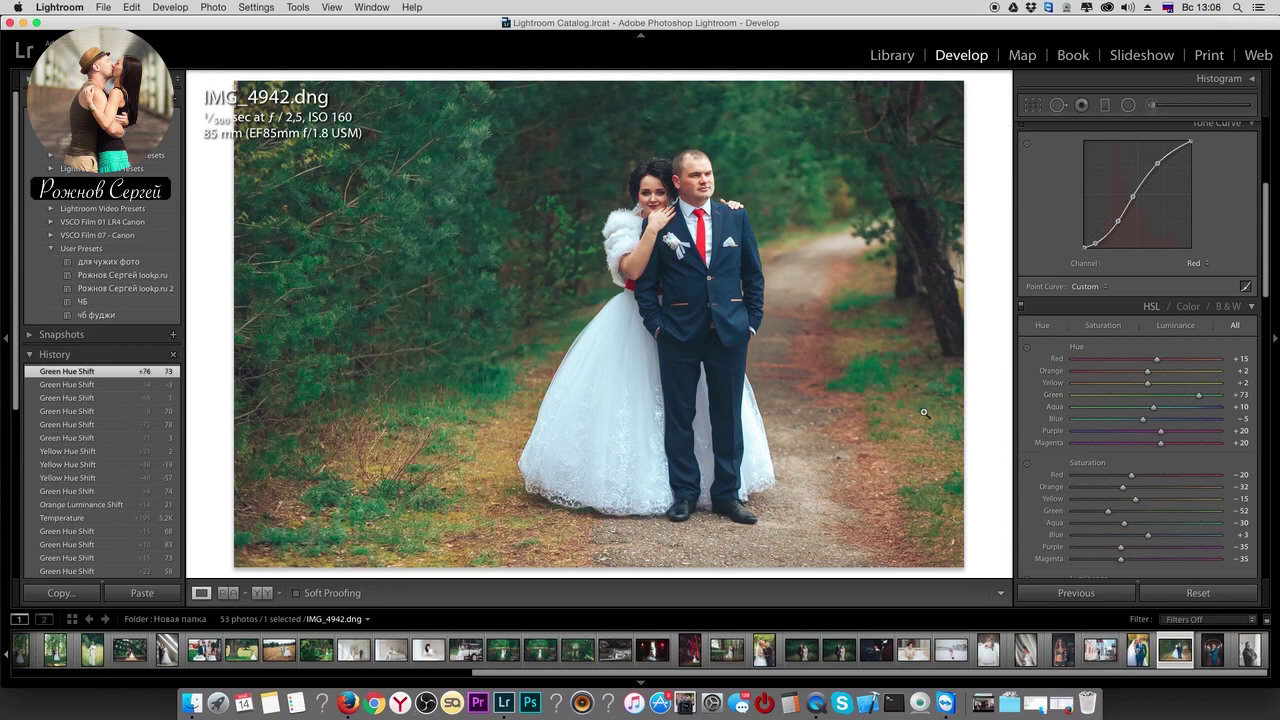
# - Set Blue Primary Saturation to +31 in Camera Calibration, then return the panel to Basic
pyautogui.scroll(-3, 1140, 400)
pyautogui.scroll(-3, 1140, 400)
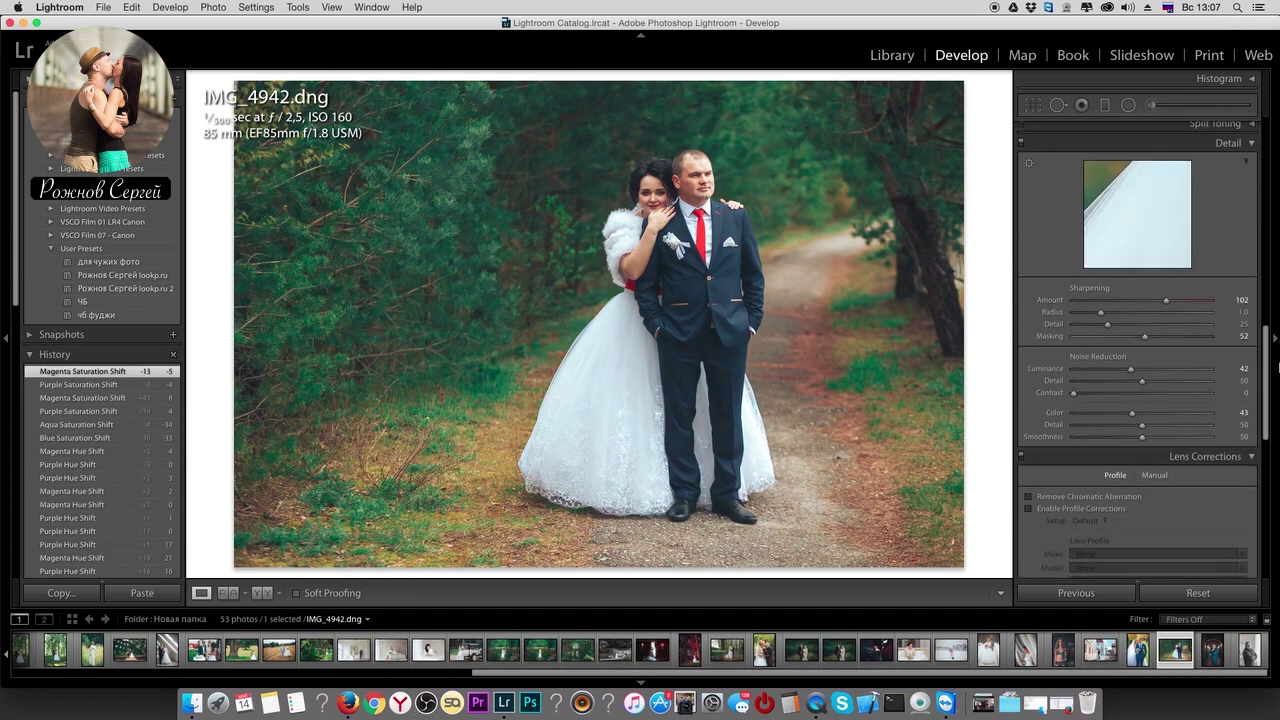
pyautogui.scroll(-3, 1140, 400)
pyautogui.scroll(-3, 1140, 400)
pyautogui.scroll(-2, 1278, 490)
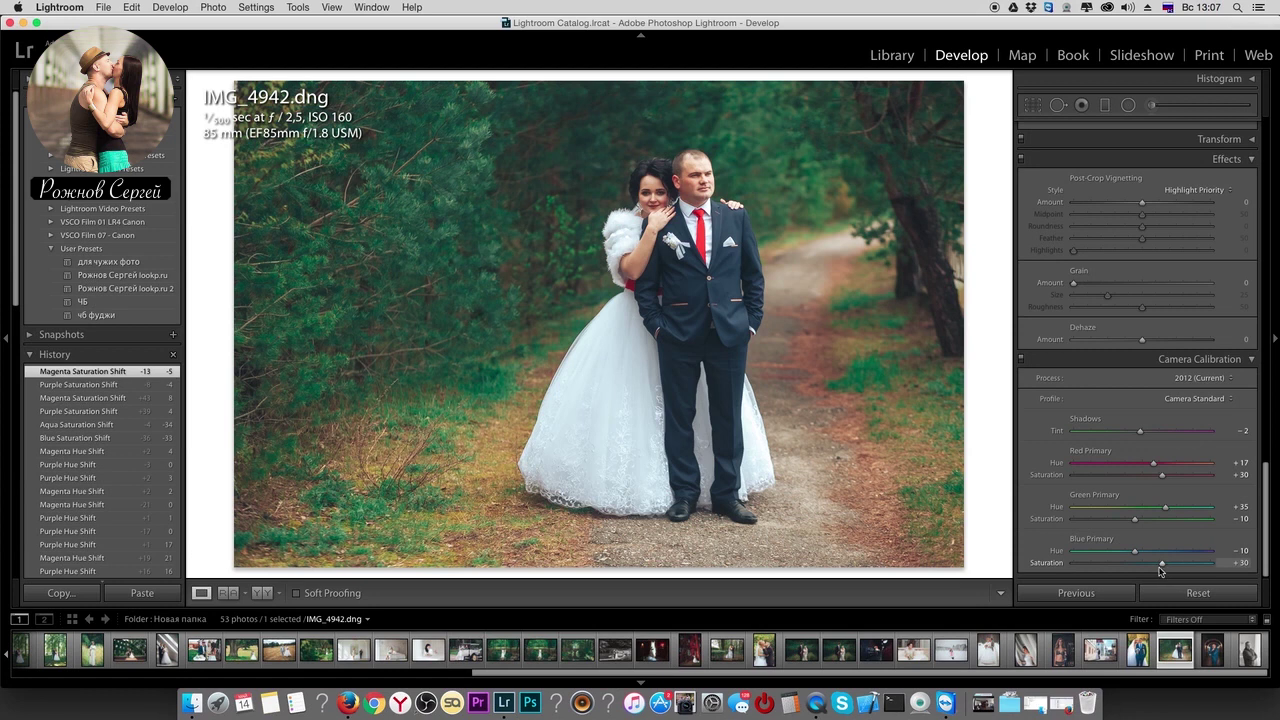
pyautogui.moveTo(1163, 567); pyautogui.dragTo(1163, 566)
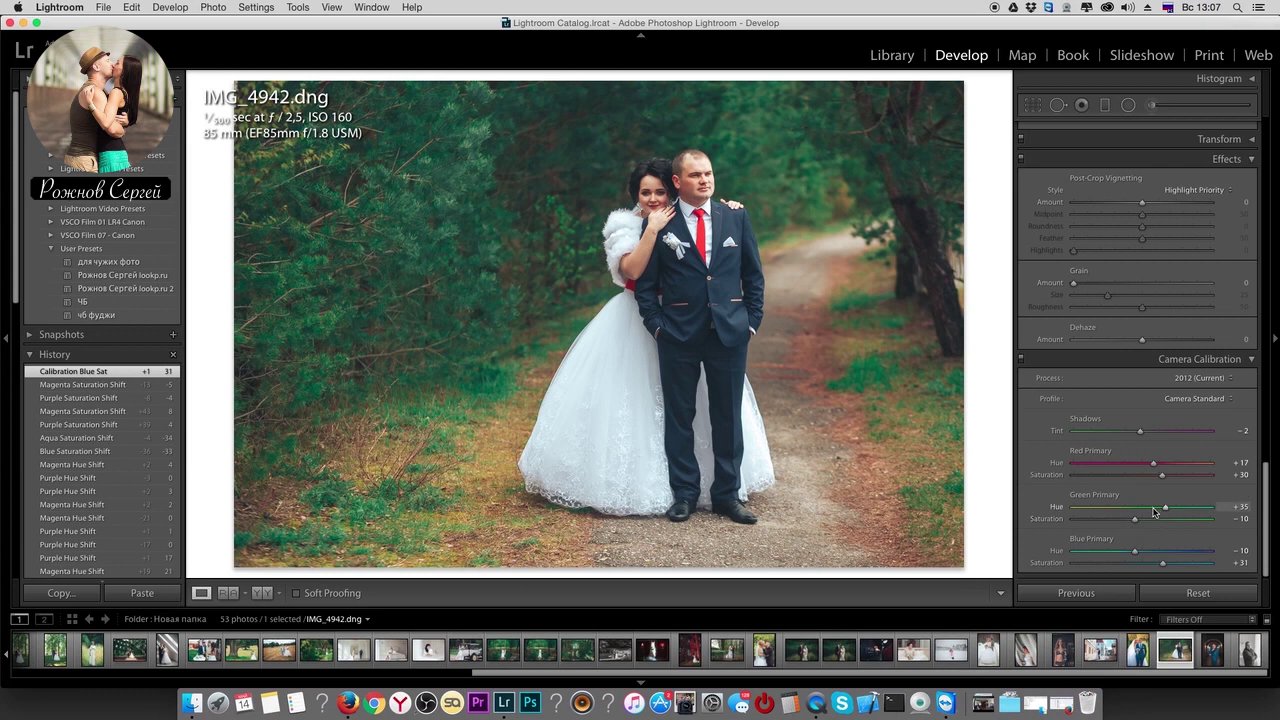
pyautogui.moveTo(1262, 525); pyautogui.dragTo(1264, 80)
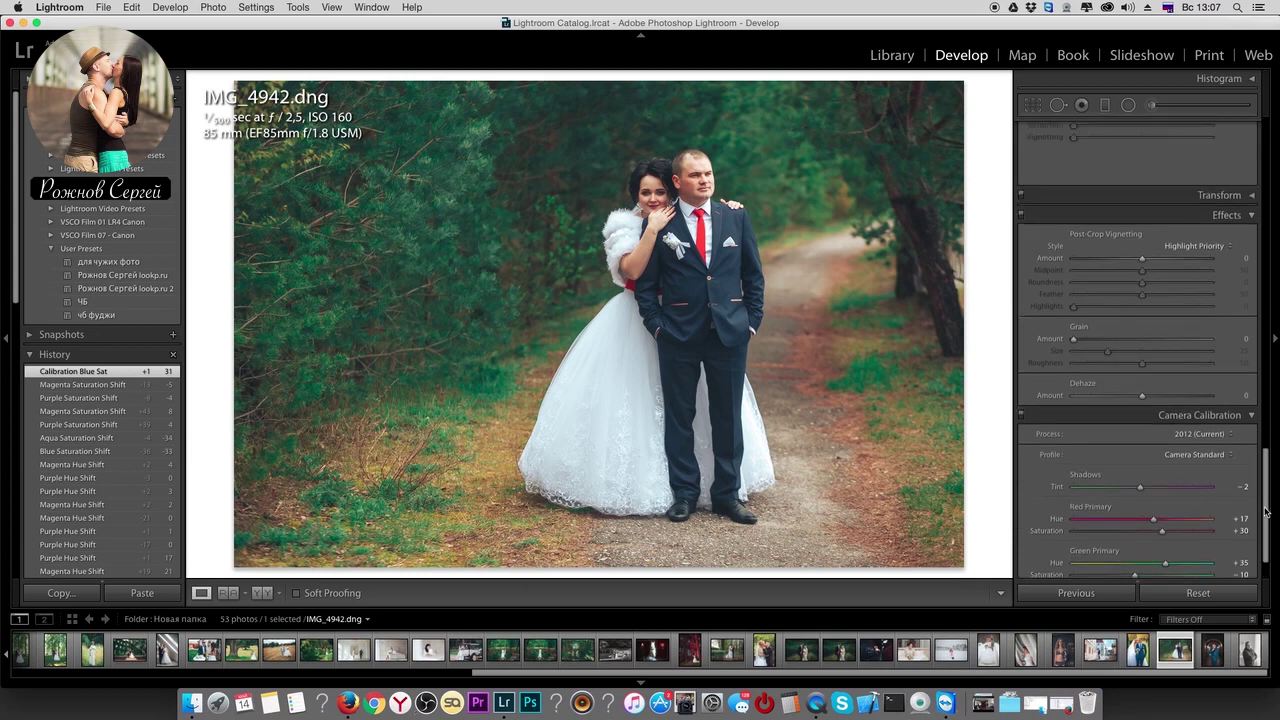